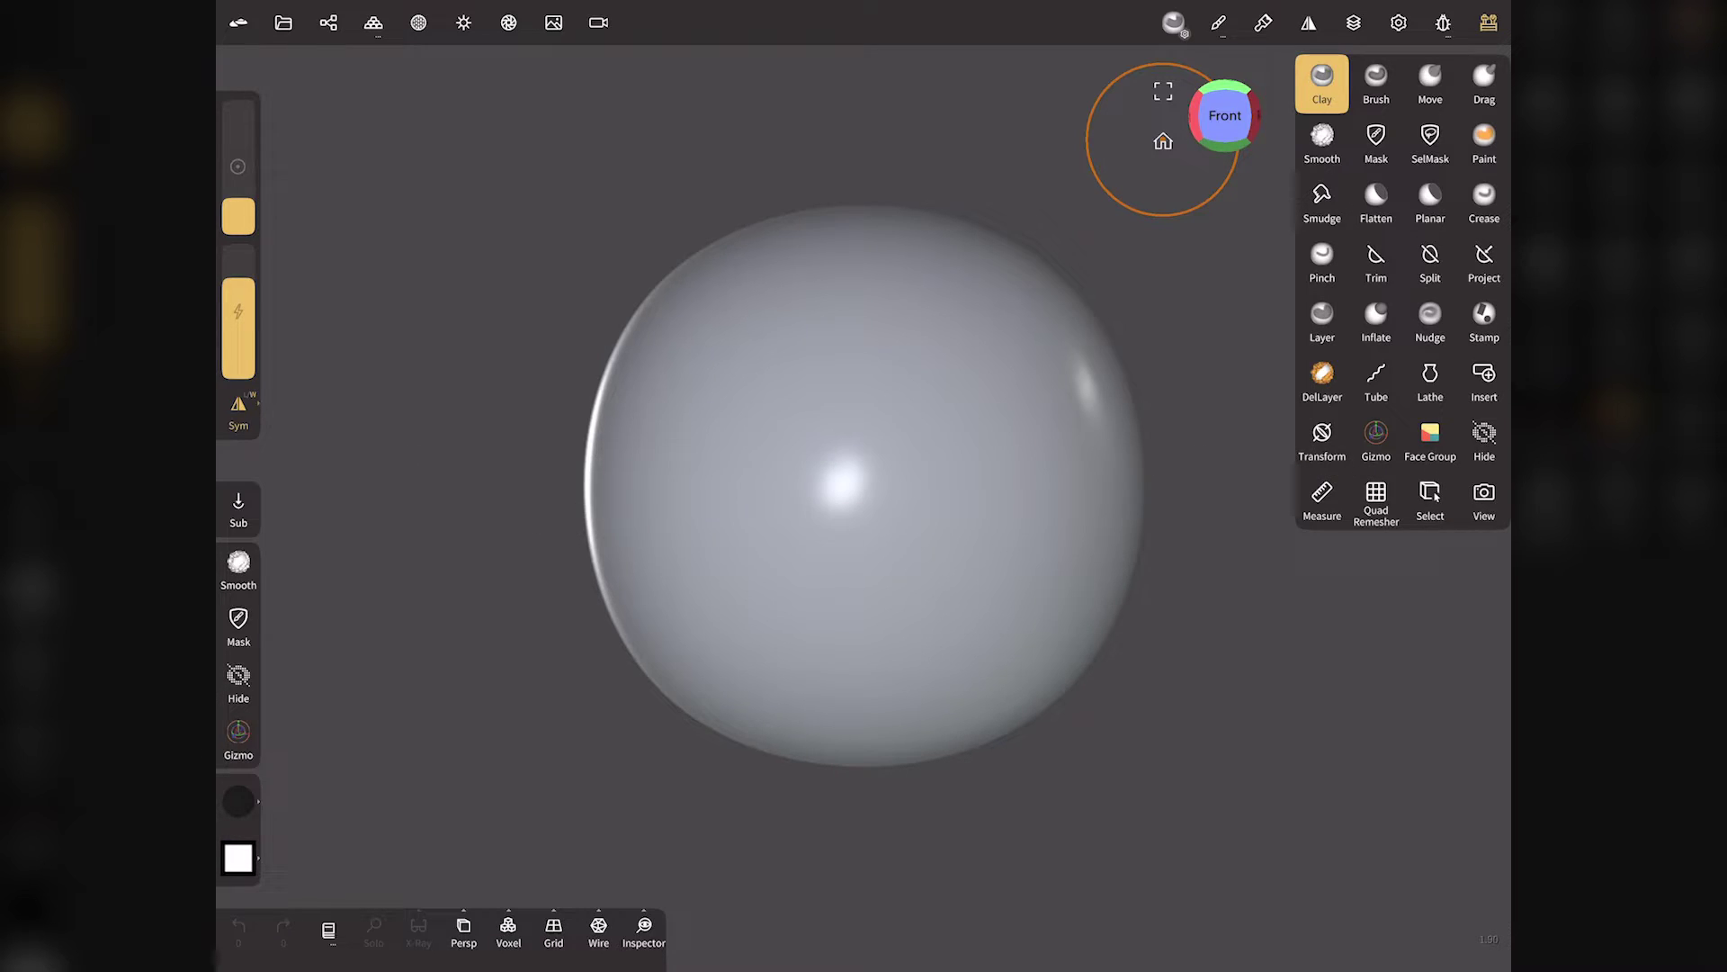
Replace the sphere with a Box primitive and turn on the reference grid.
left_click(328, 23)
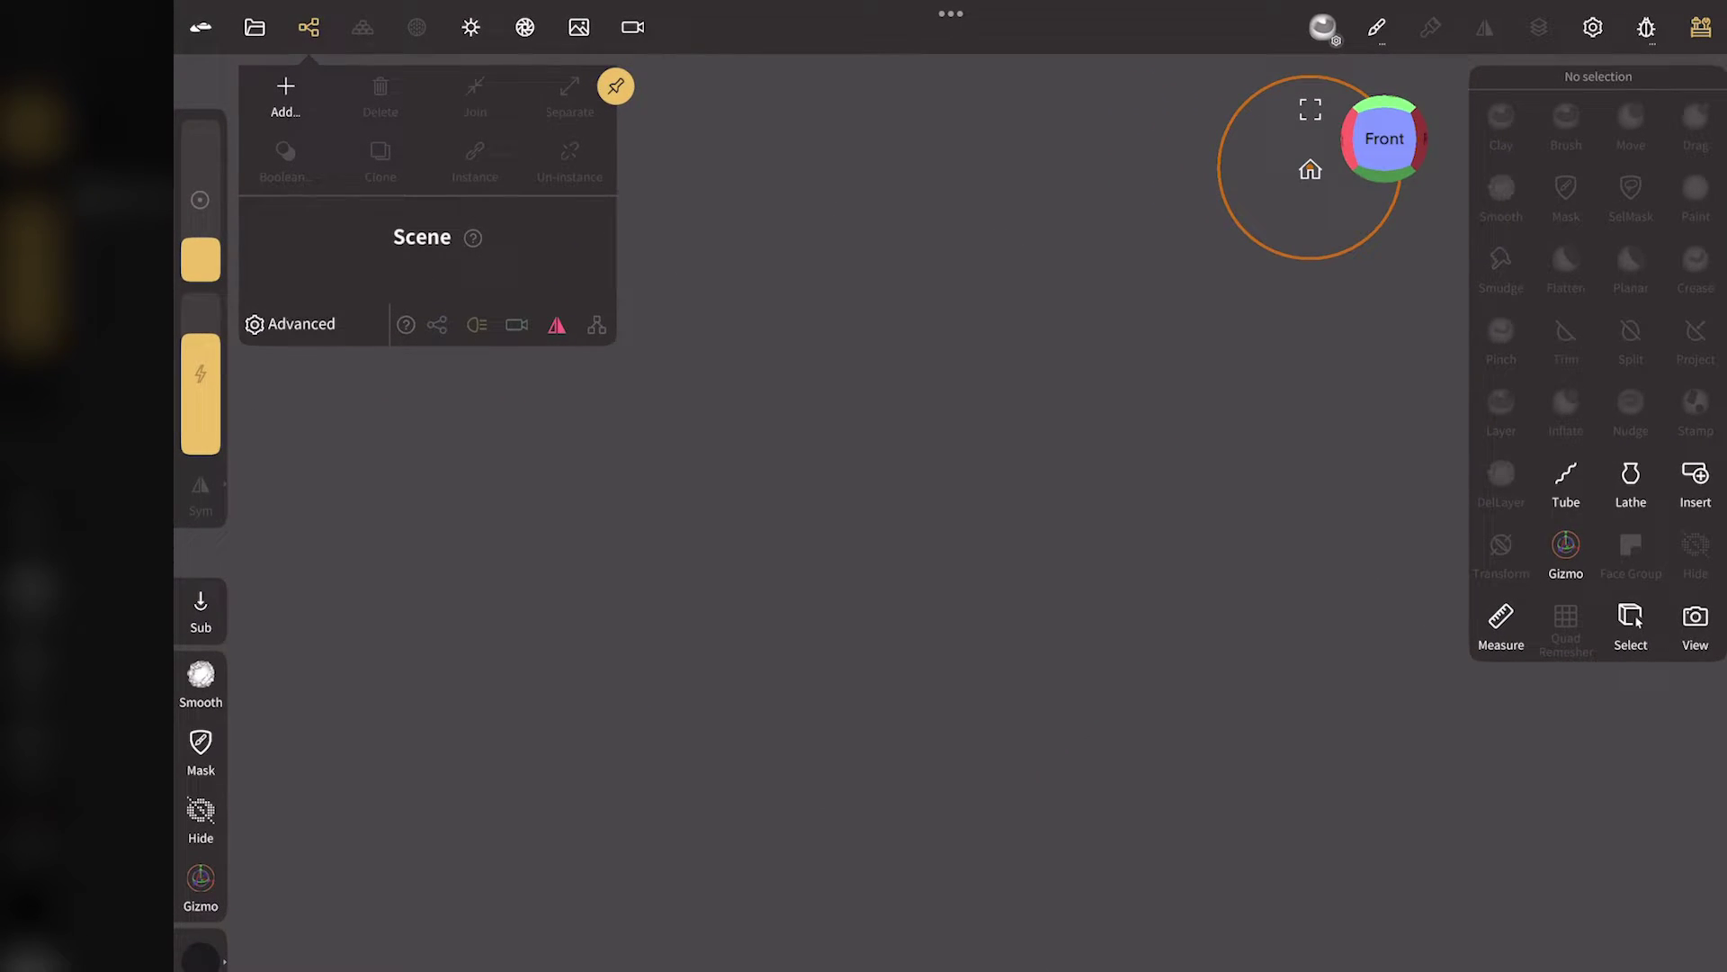
left_click(286, 90)
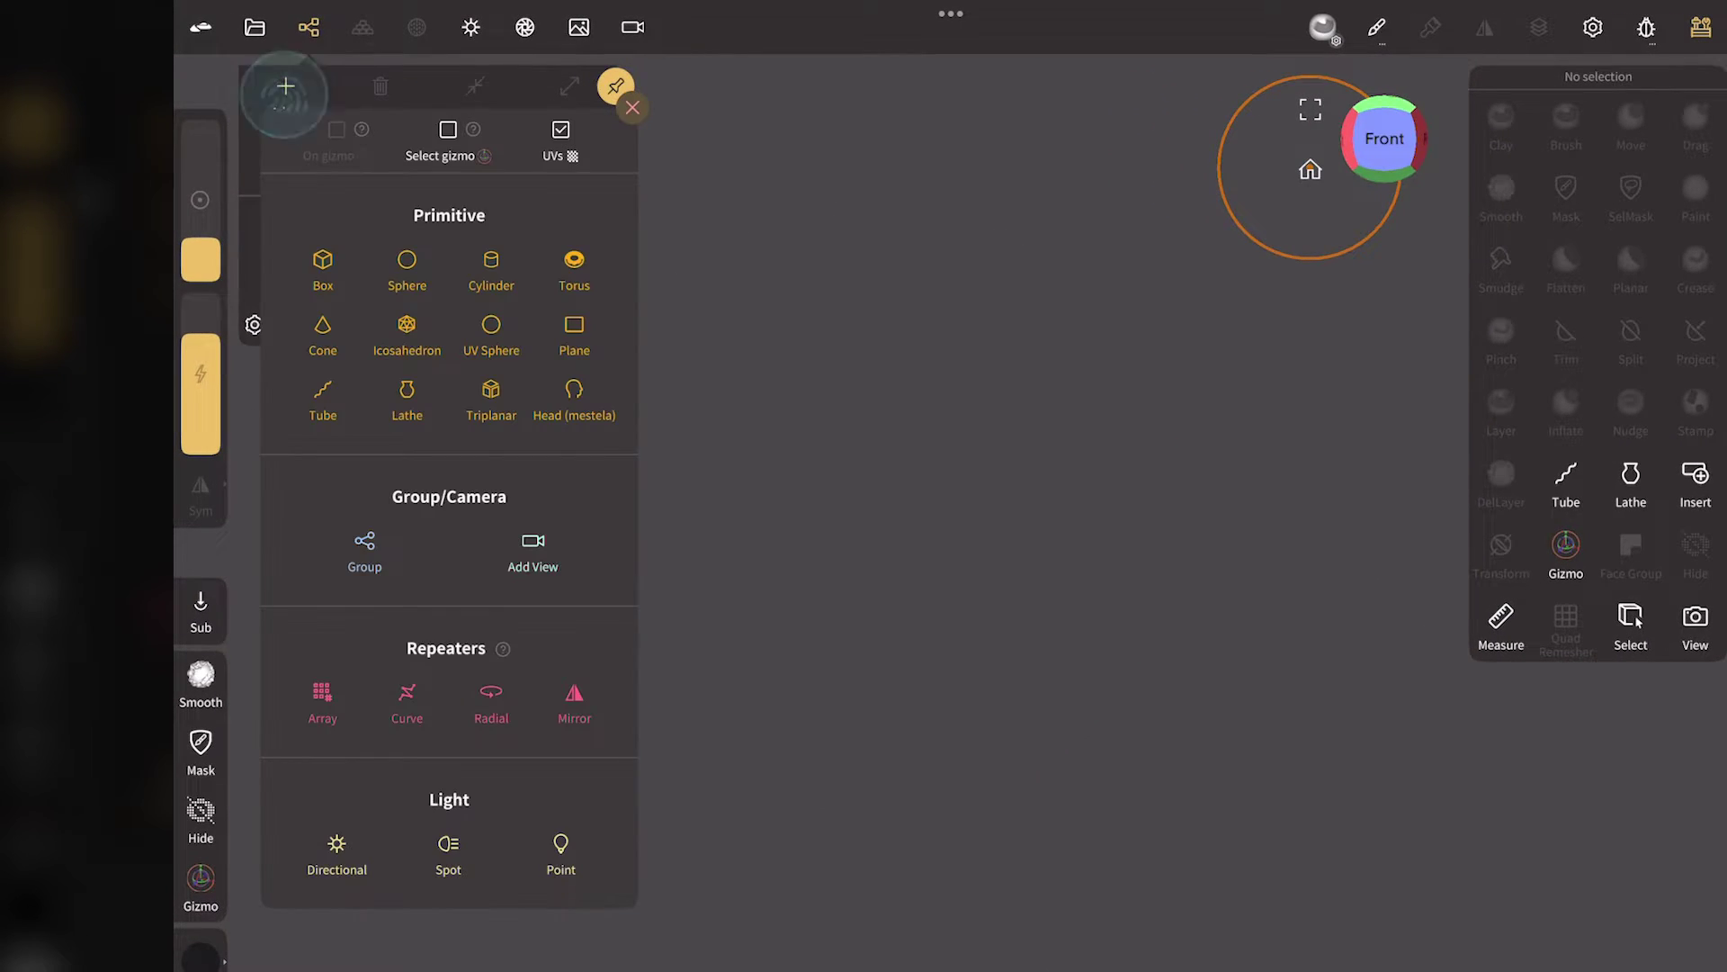
left_click(307, 259)
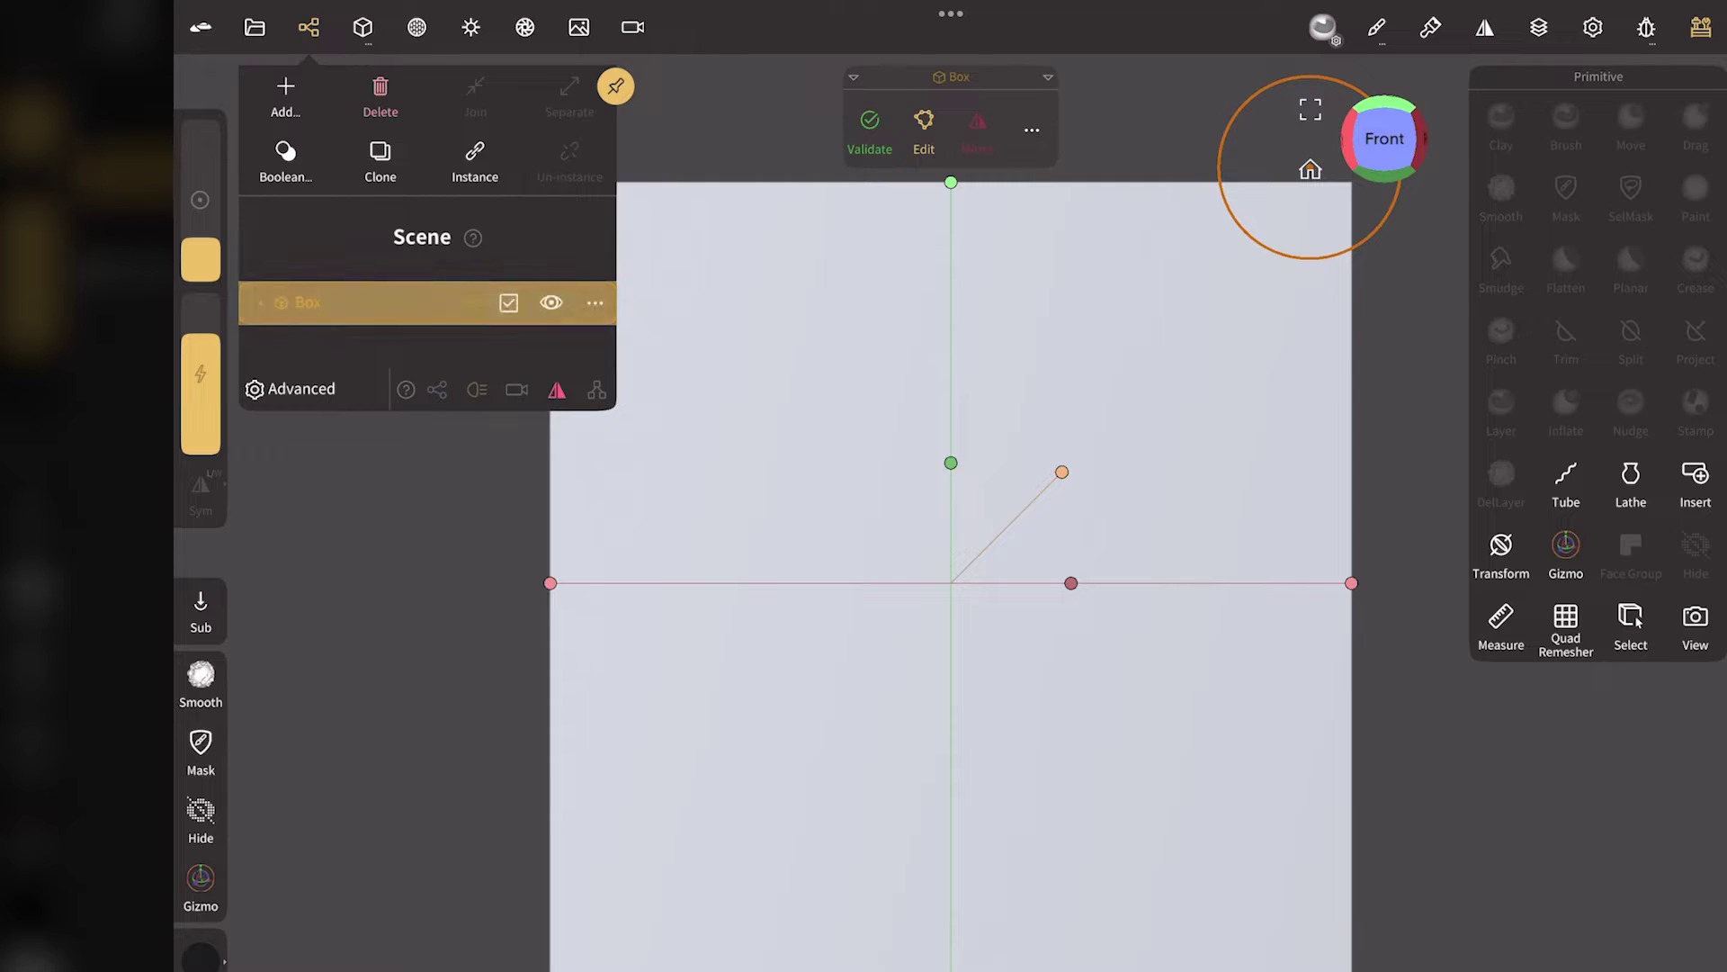
left_click(308, 27)
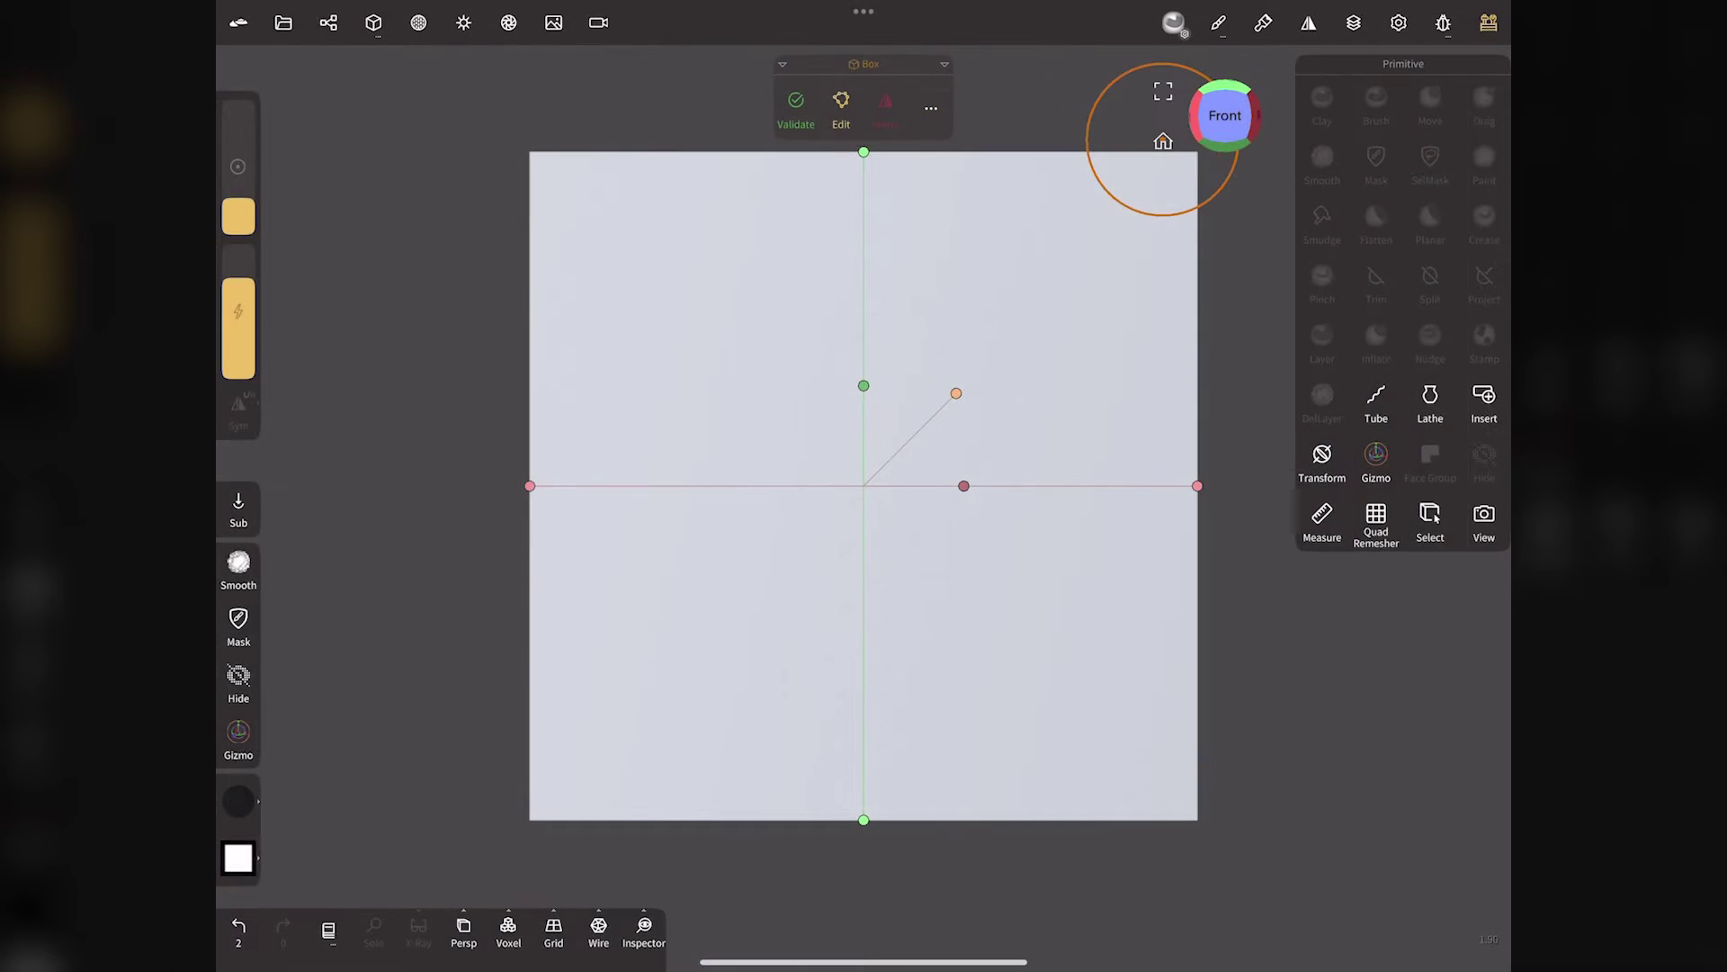
left_click(554, 931)
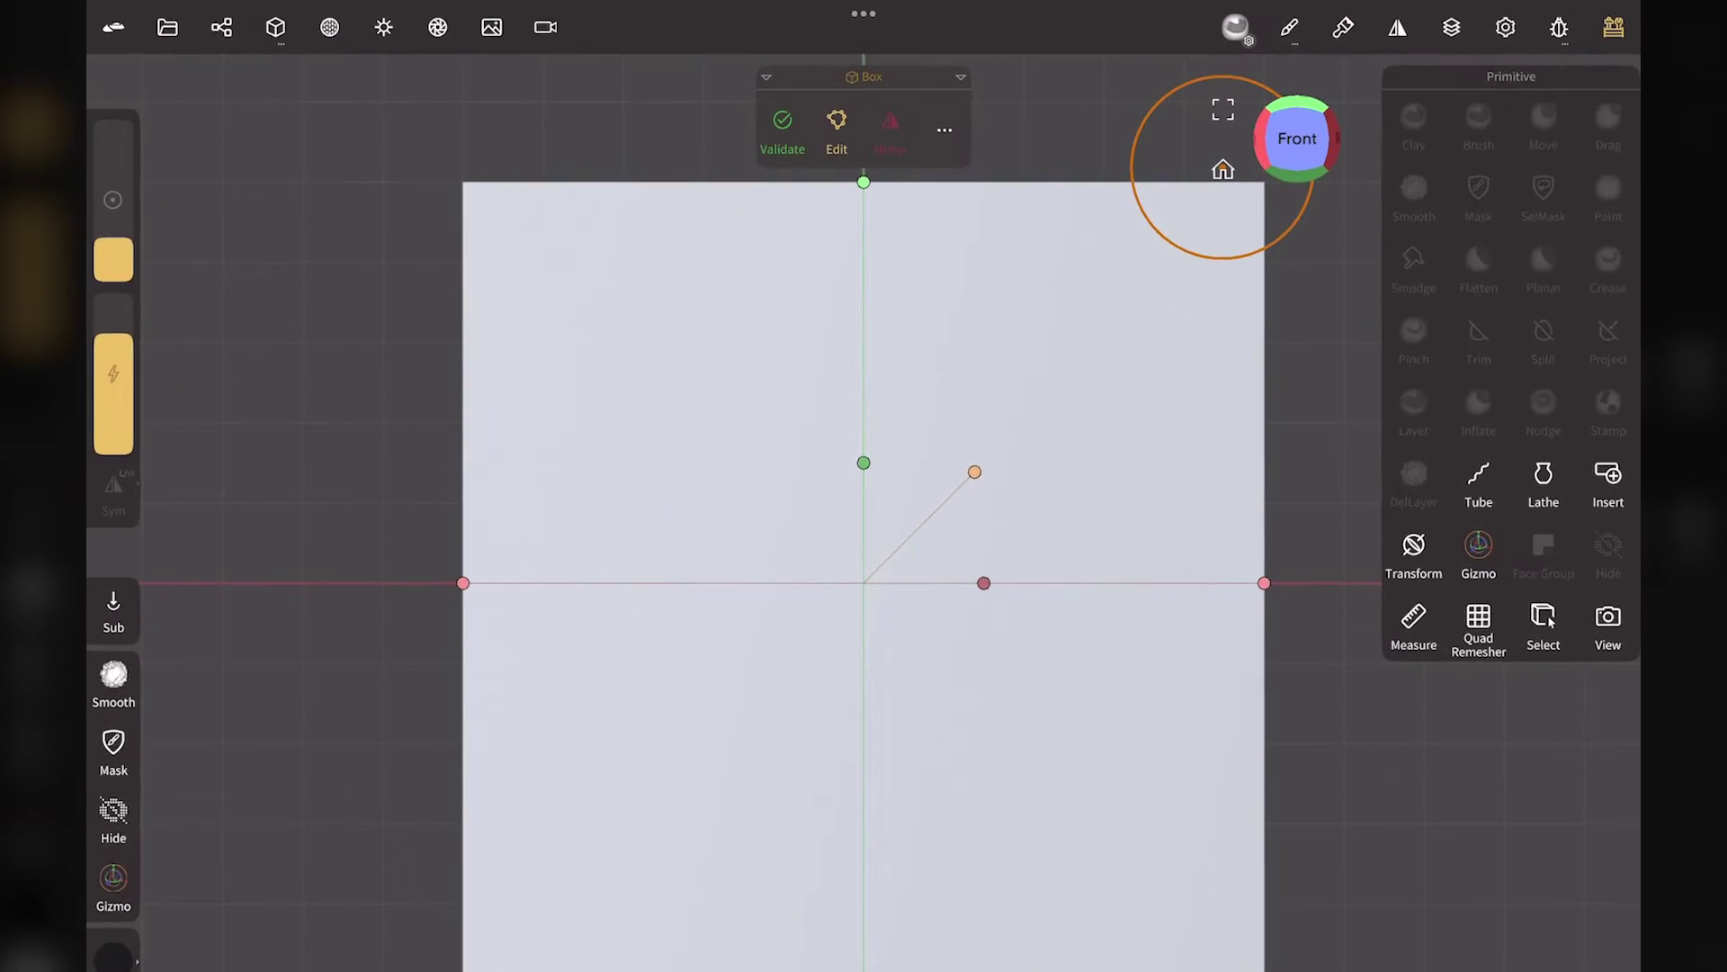
Resize the box to 0.1 along Y, X and Z.
left_click(863, 385)
type("0")
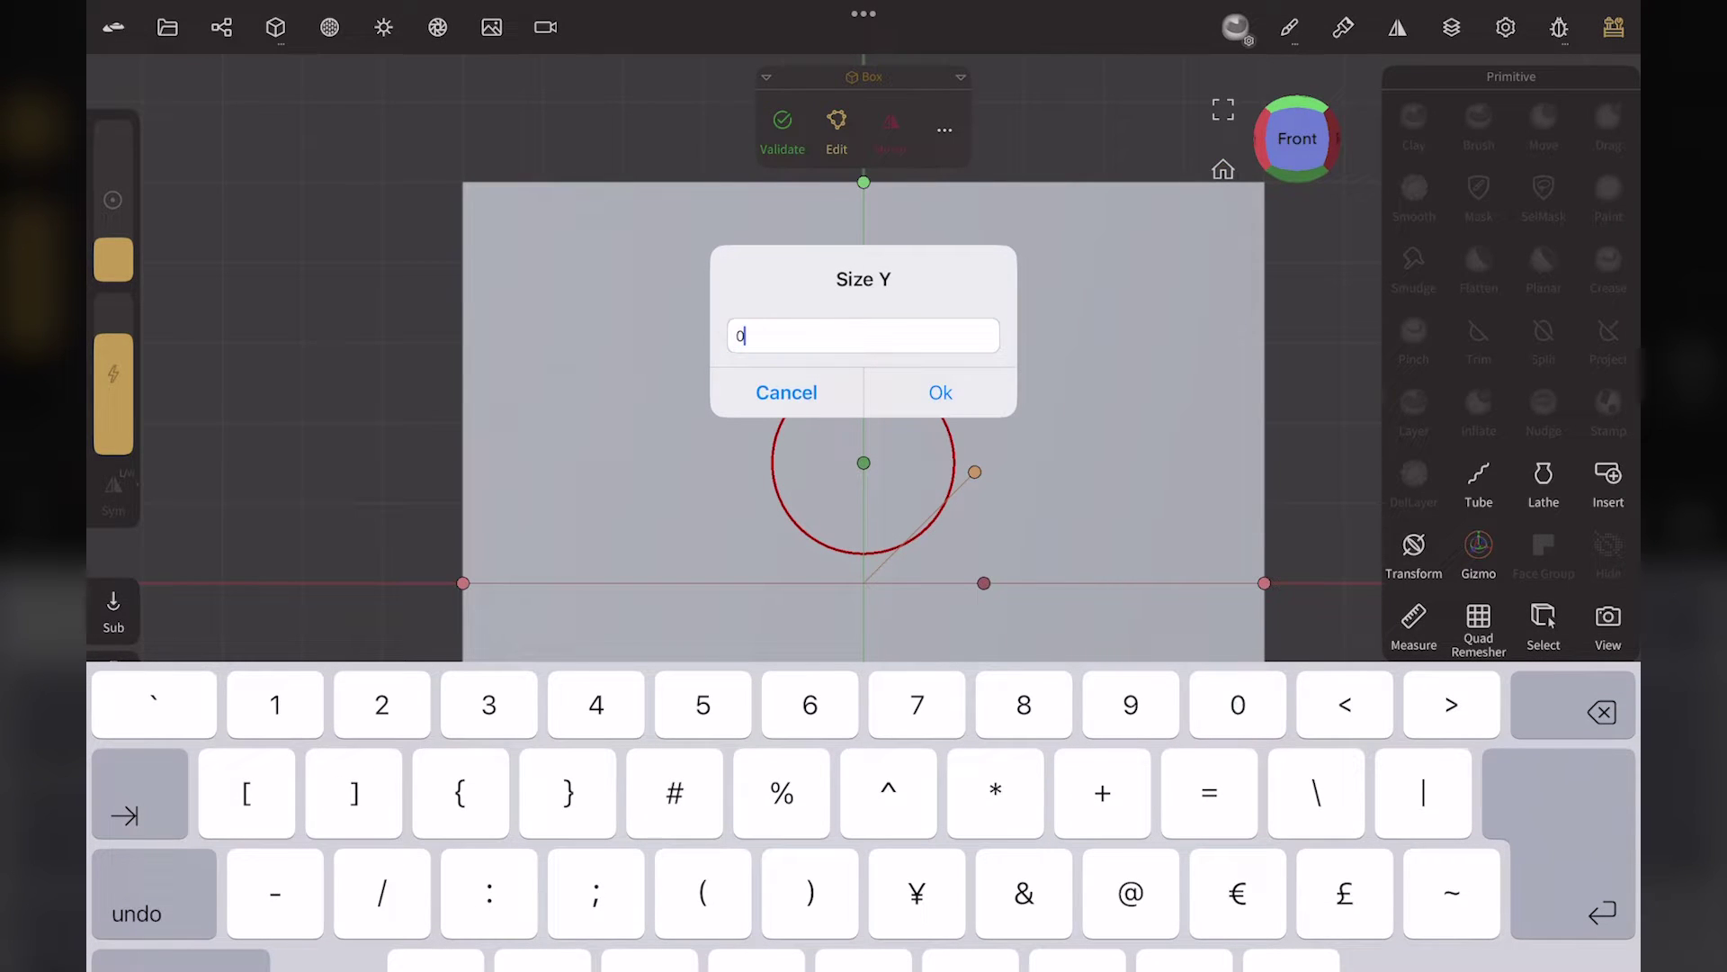
type("1")
key("Return")
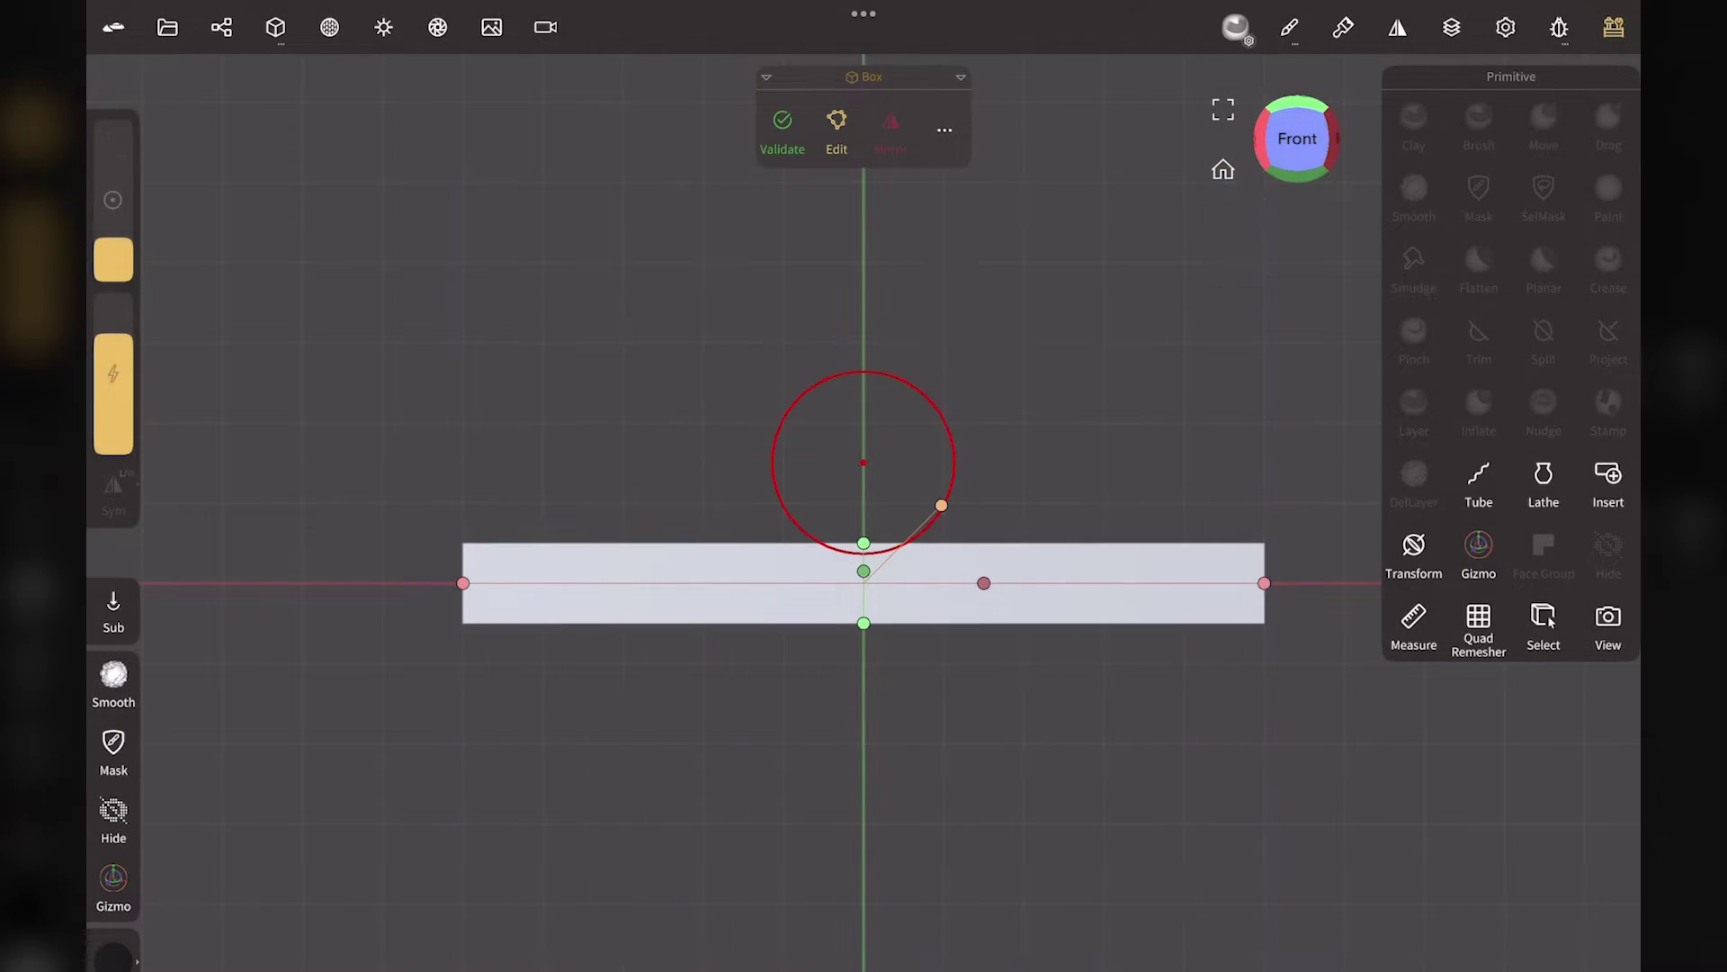
left_click(984, 583)
type("0")
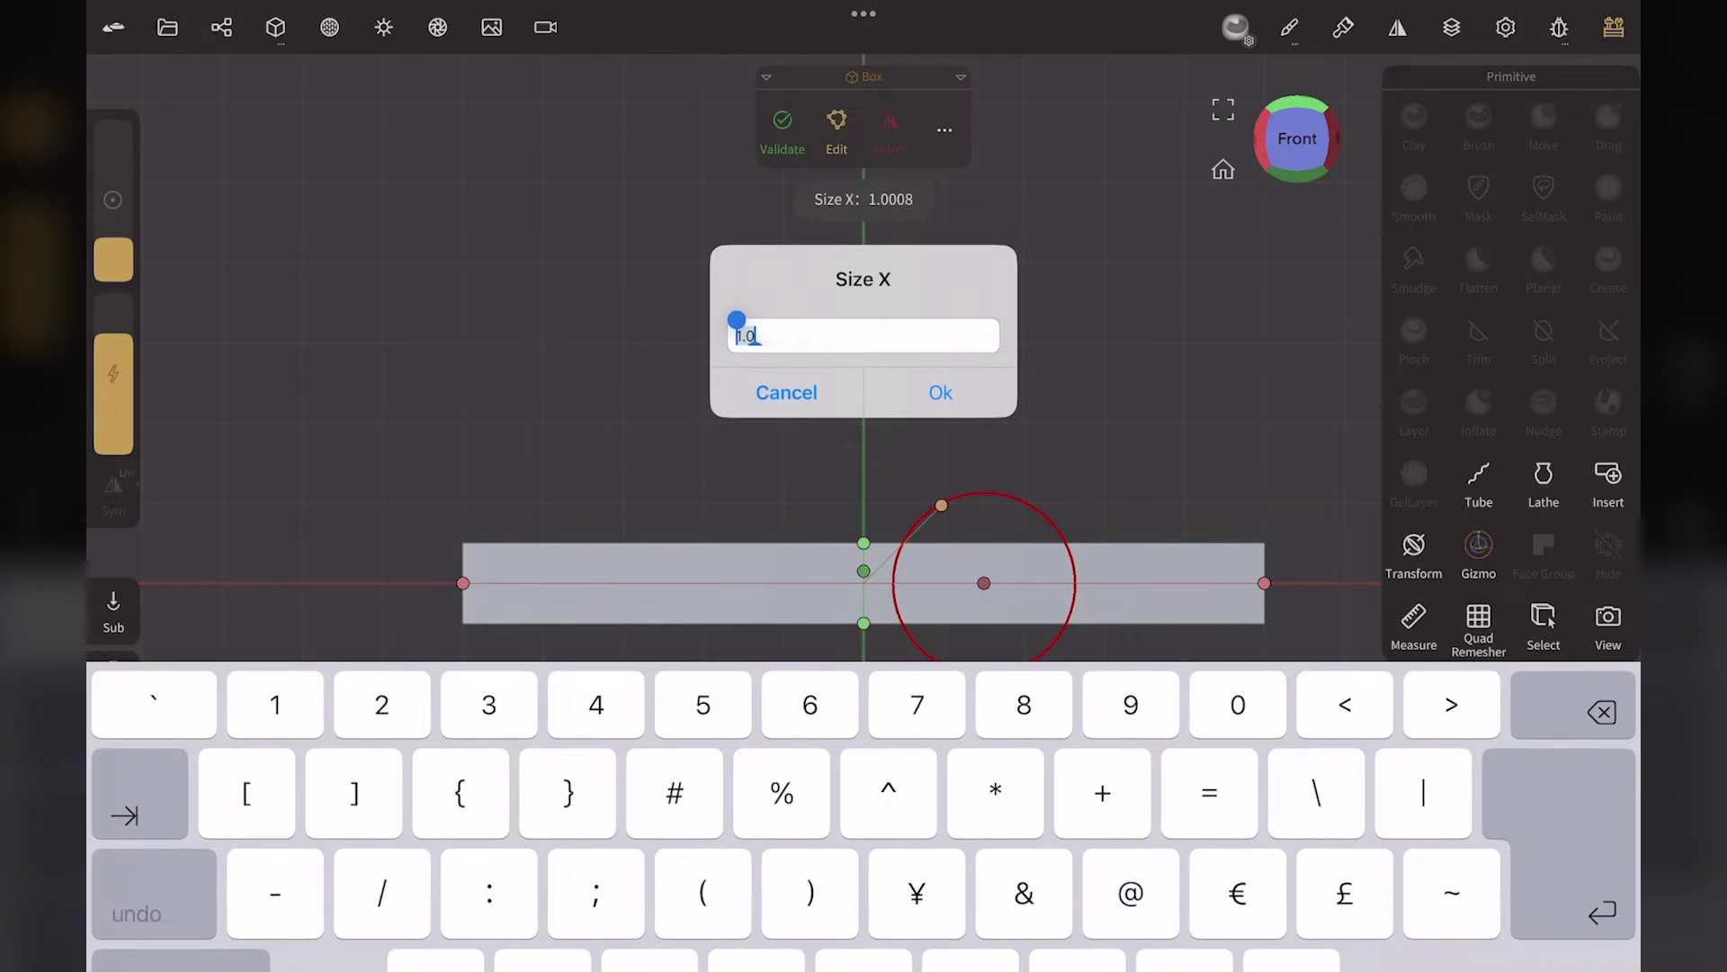
type(".5")
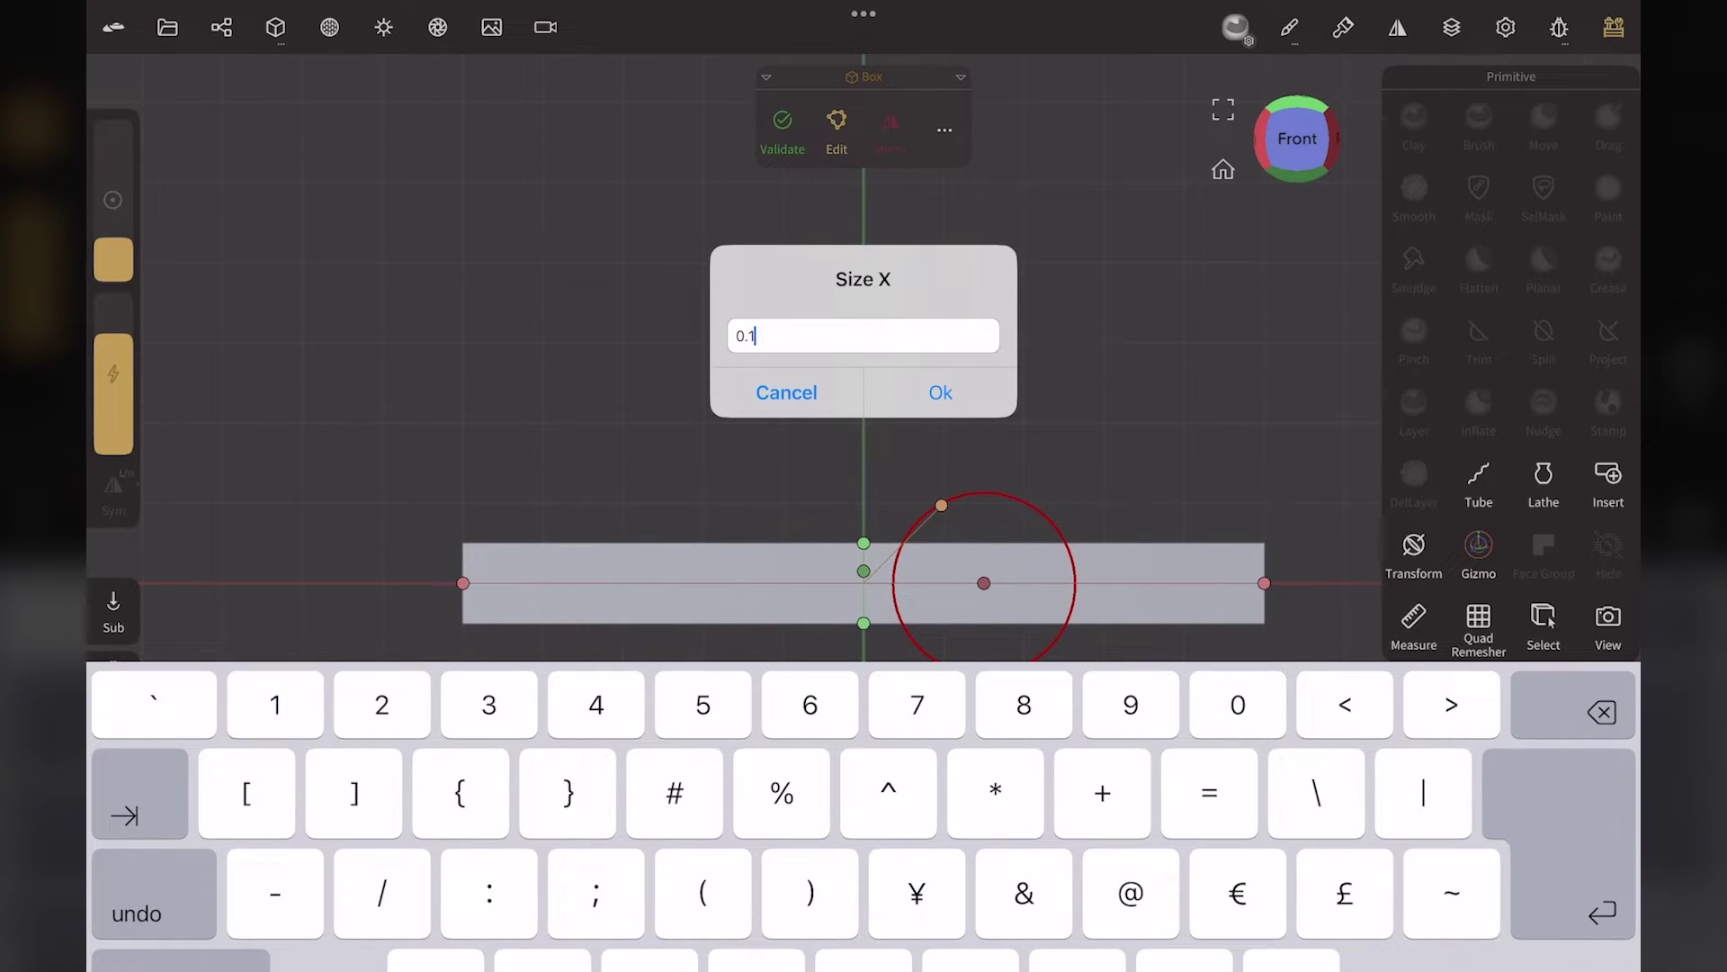
key("Return")
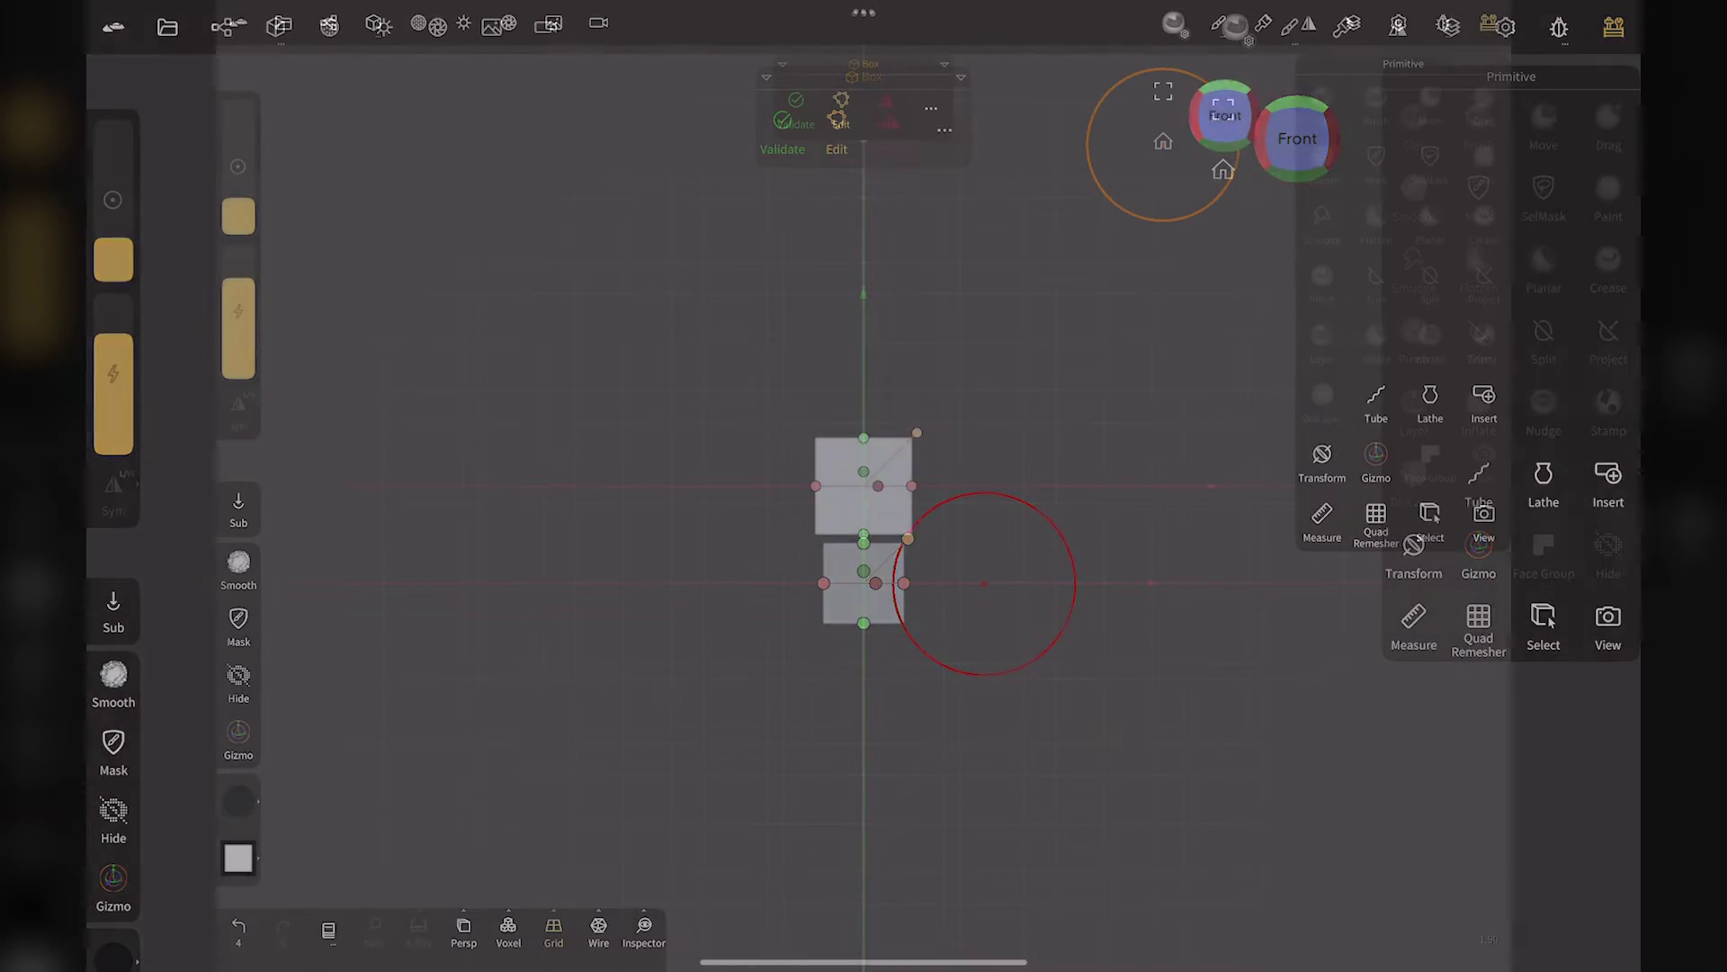
left_click(1197, 117)
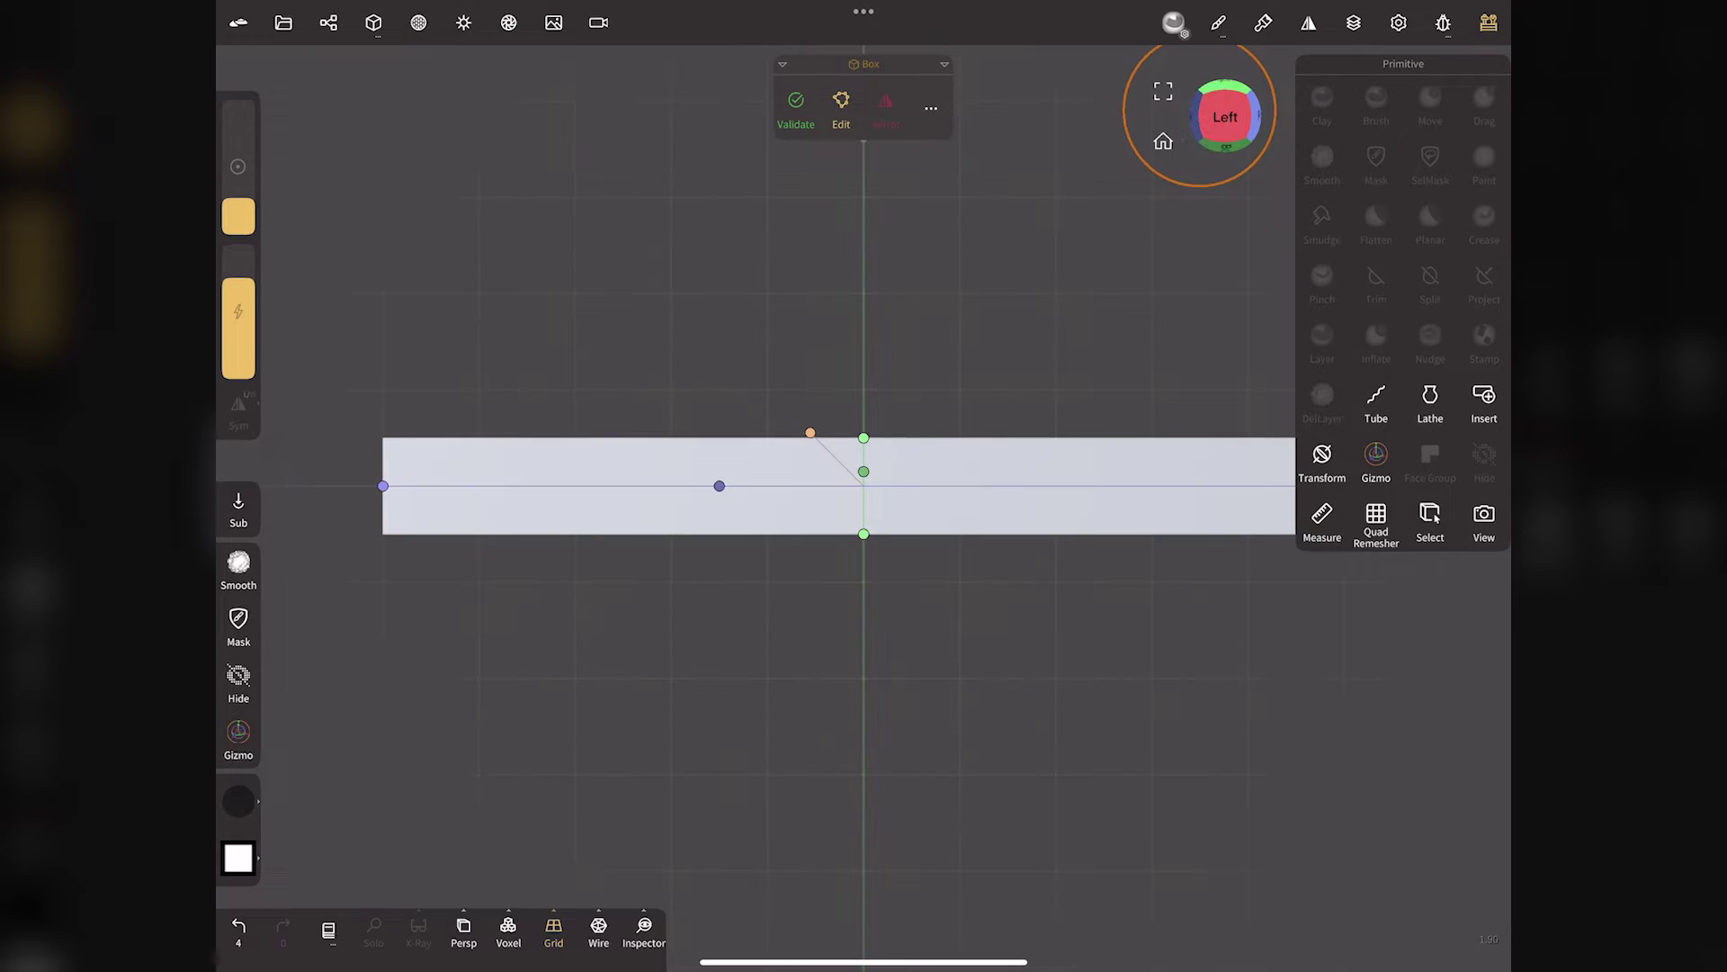
left_click(720, 486)
type("0")
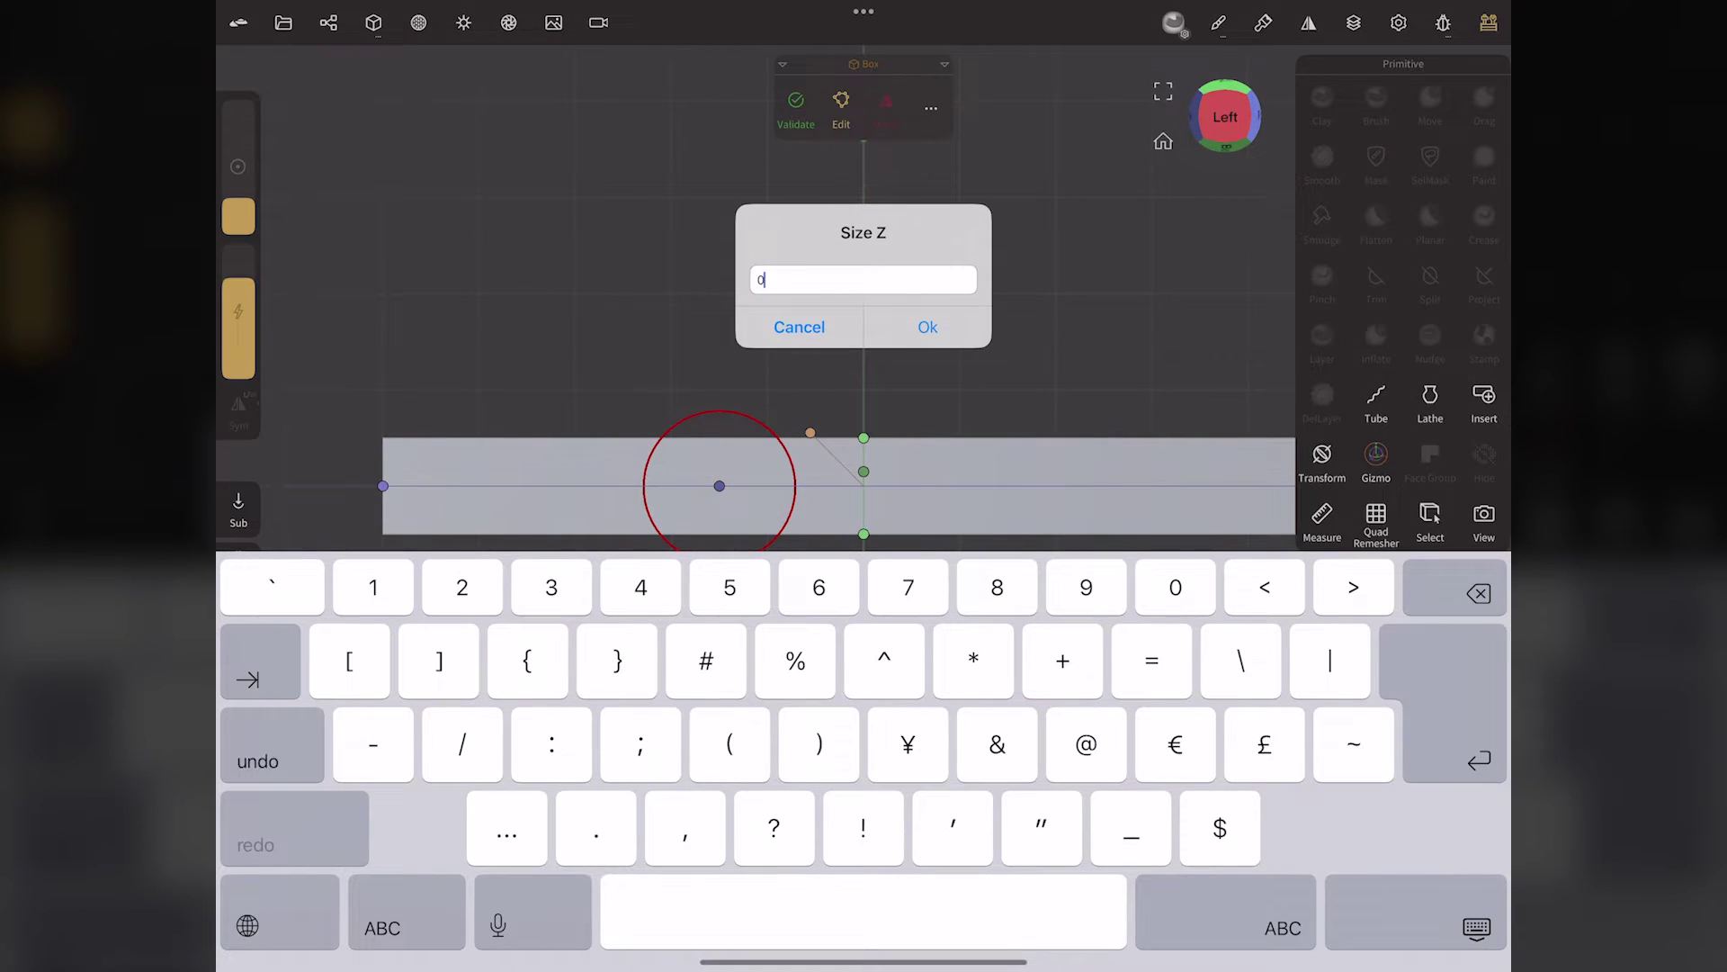
type(".1")
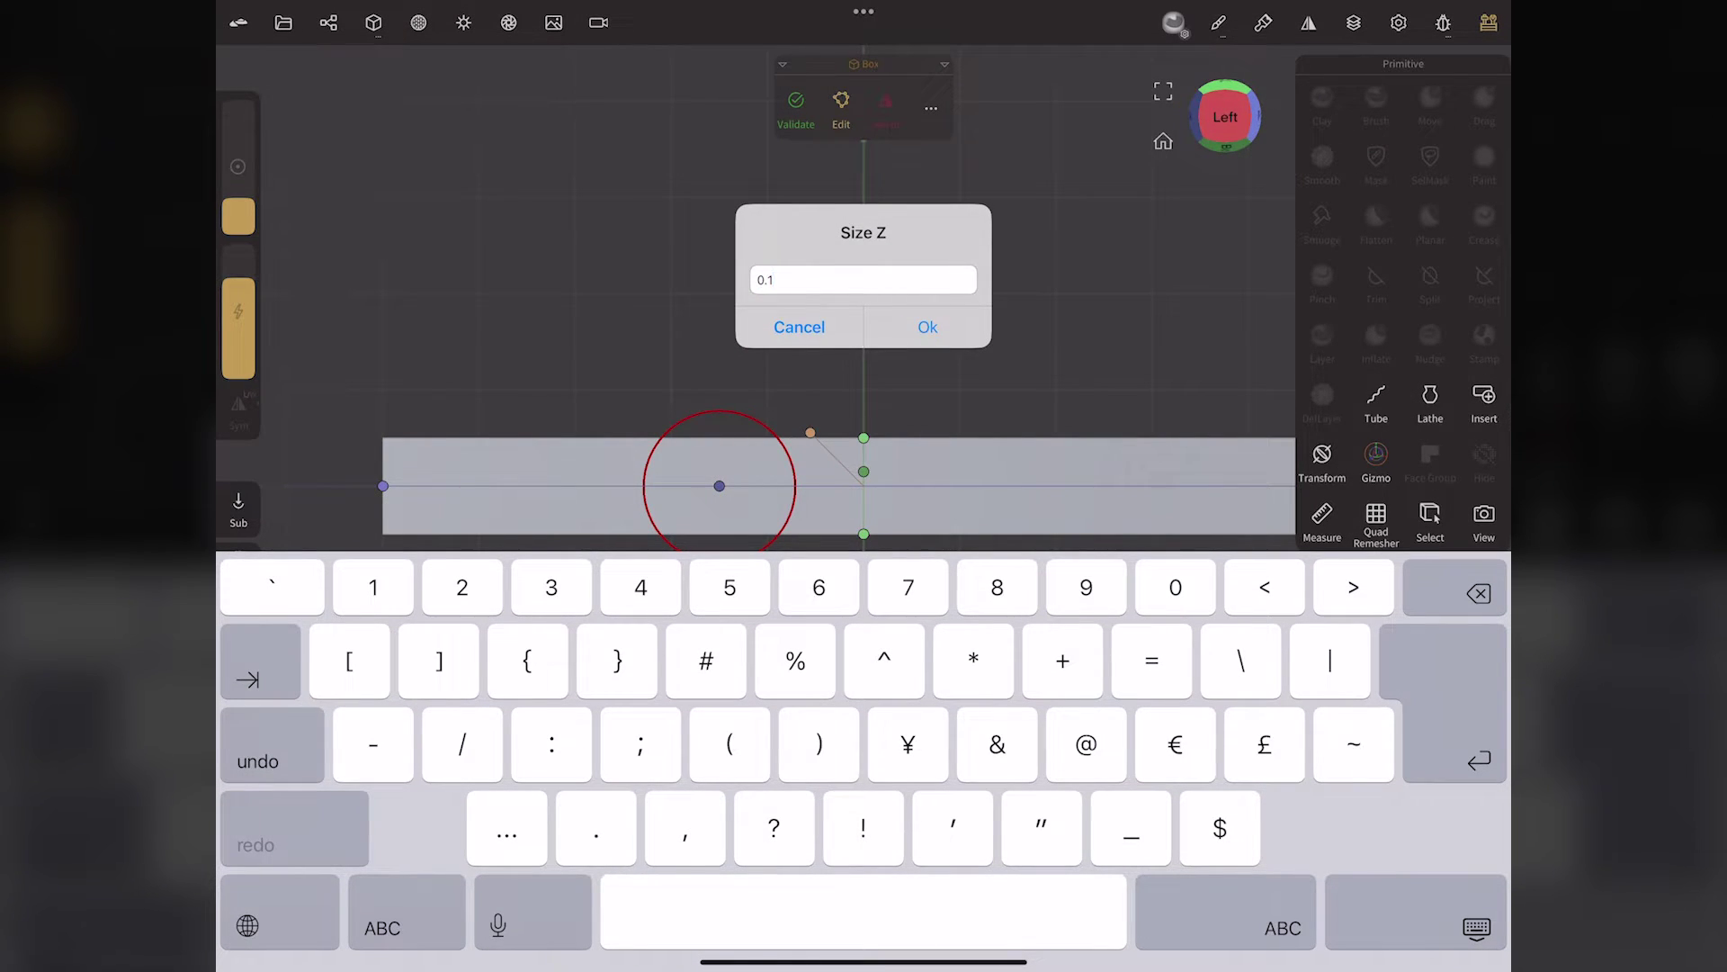
left_click(928, 326)
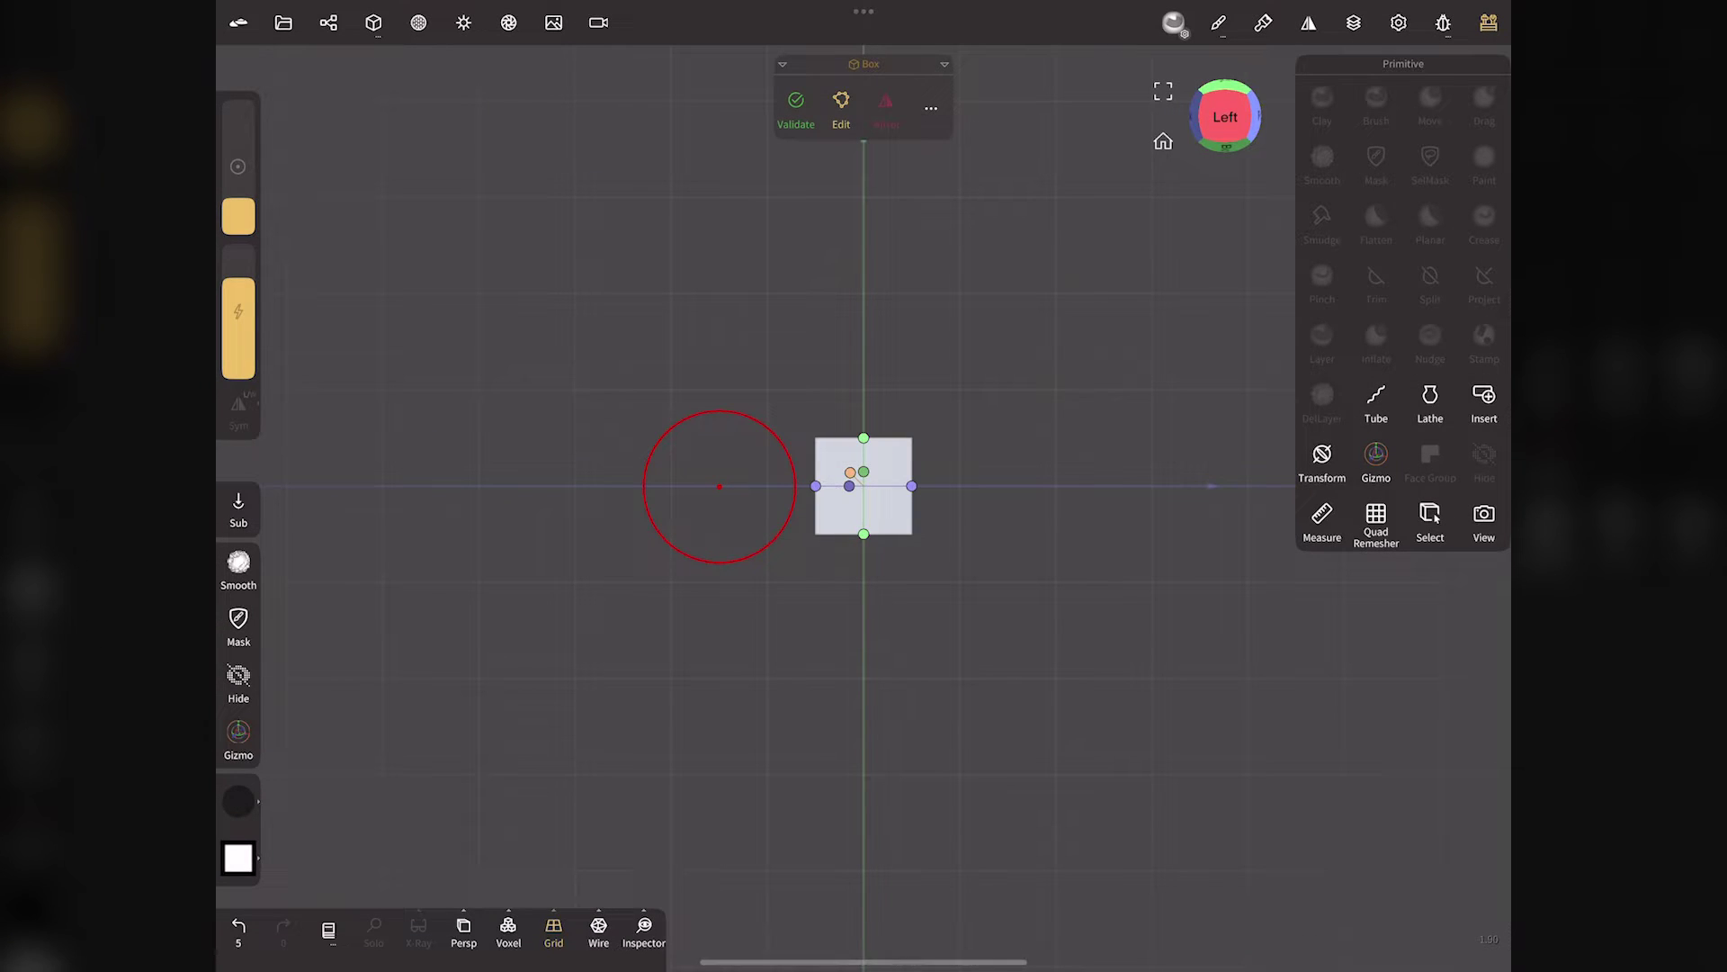
left_click(1163, 142)
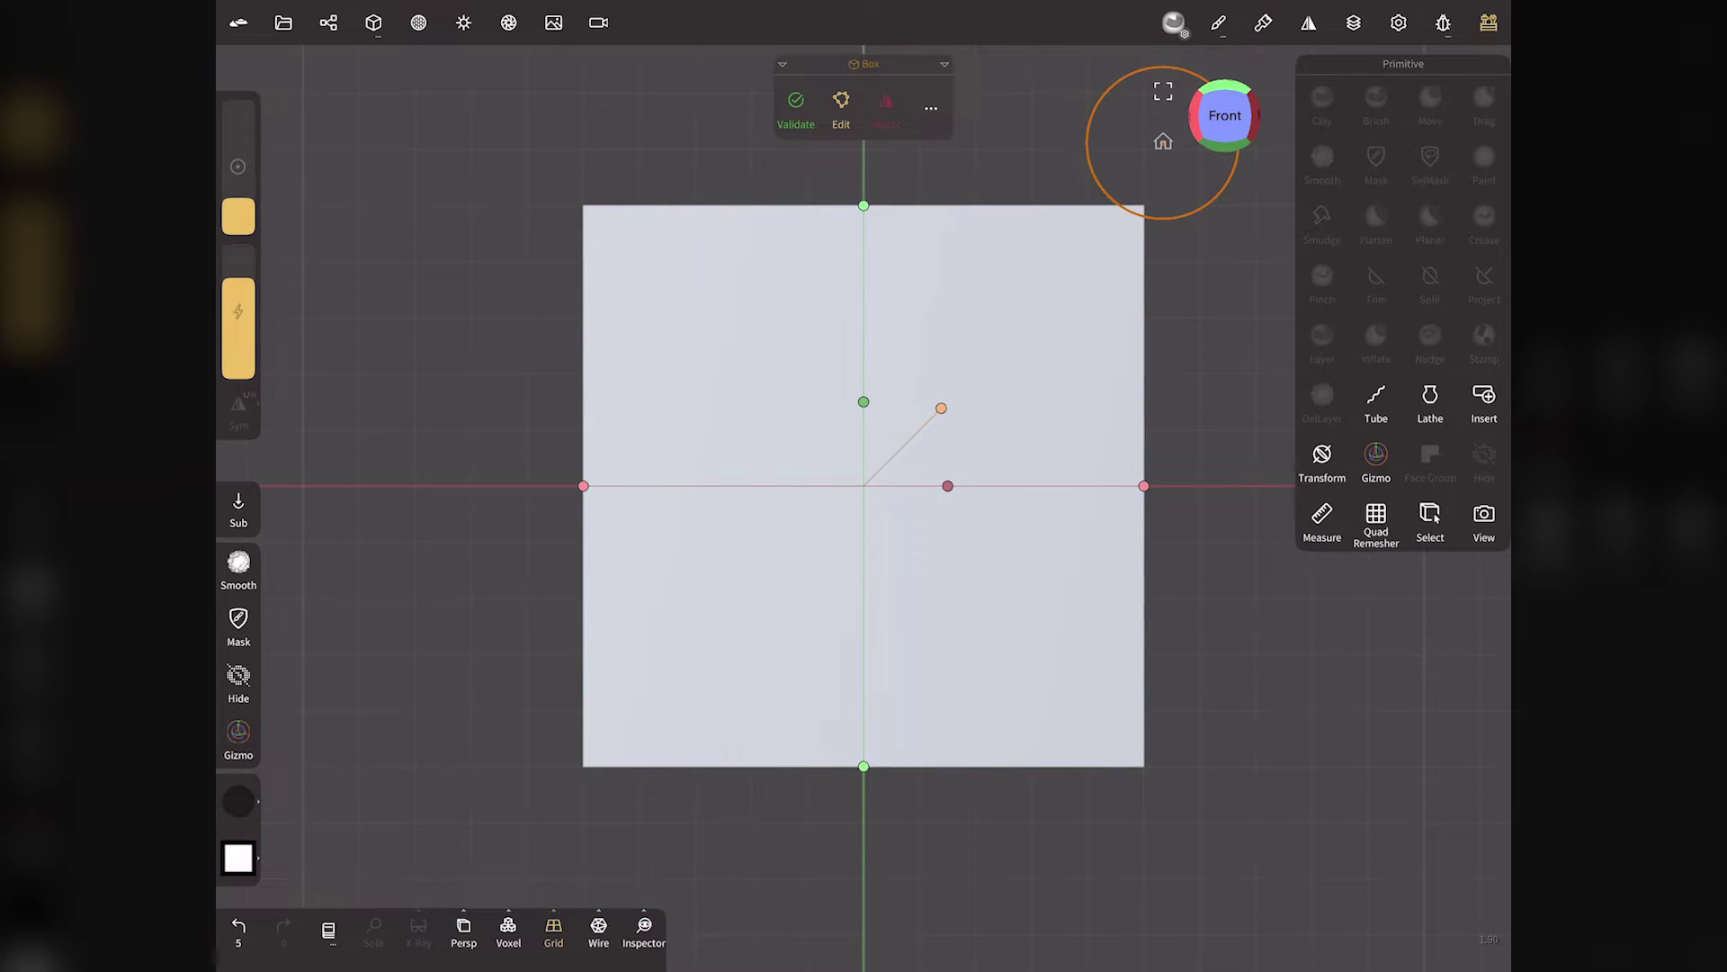
Show the wireframe and set the box's Division X to 0.
left_click(598, 929)
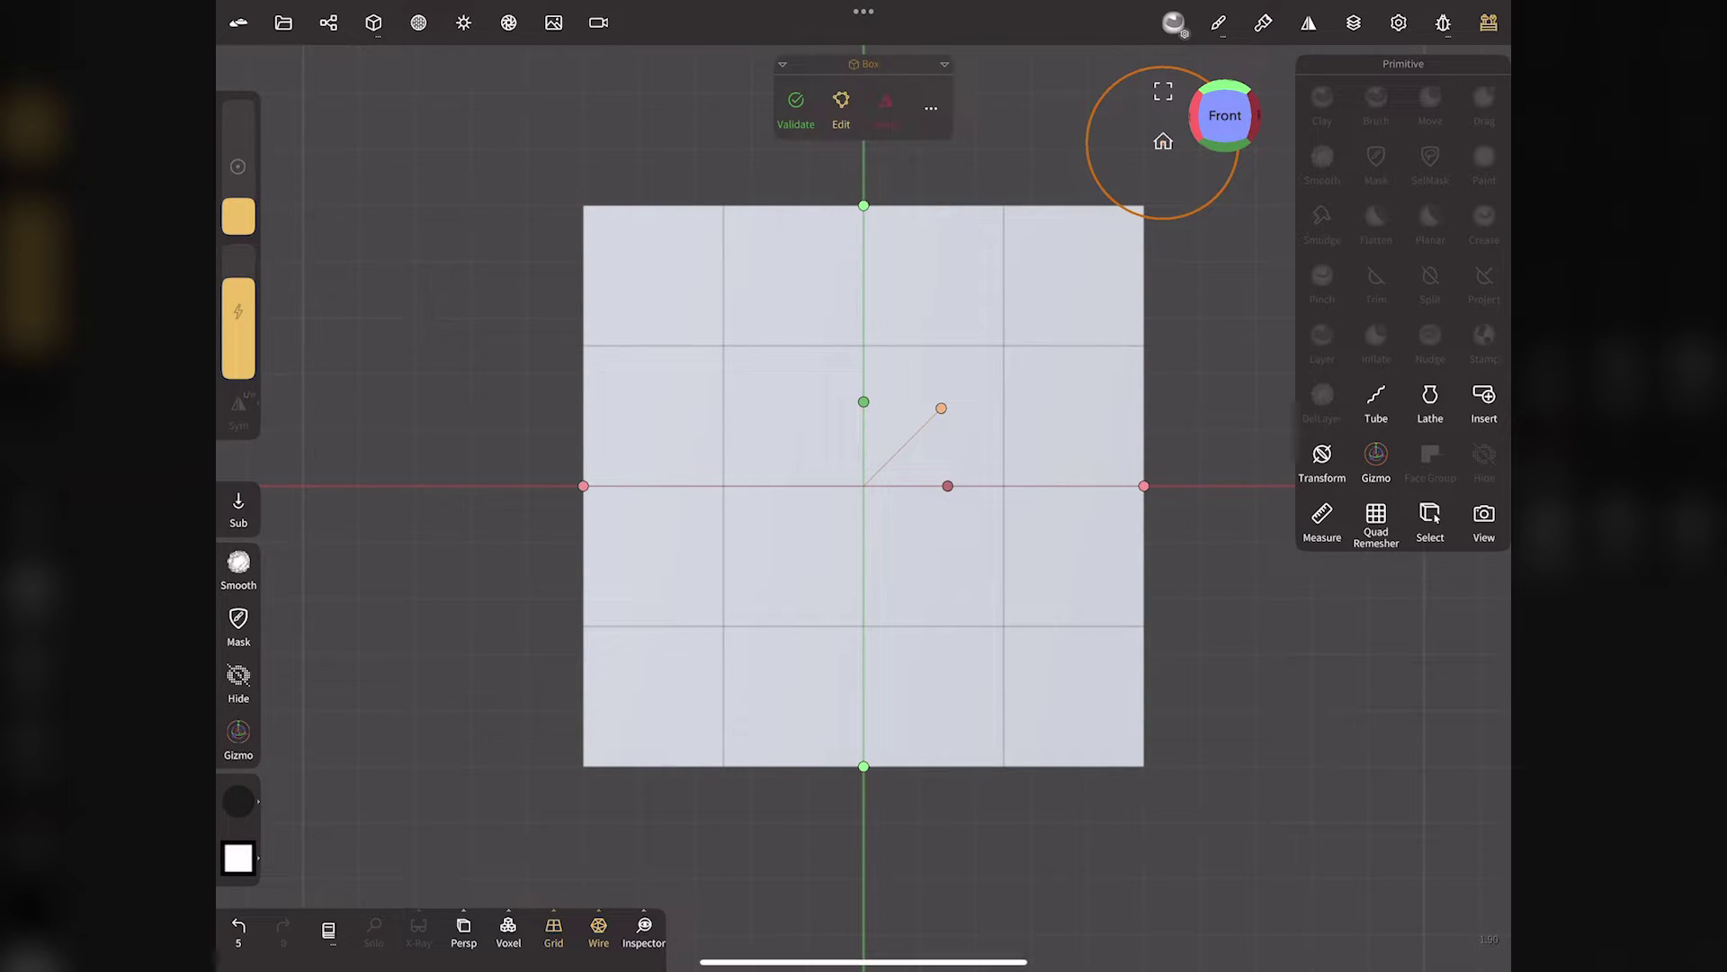
left_click(373, 22)
left_click_drag(459, 470, 278, 470)
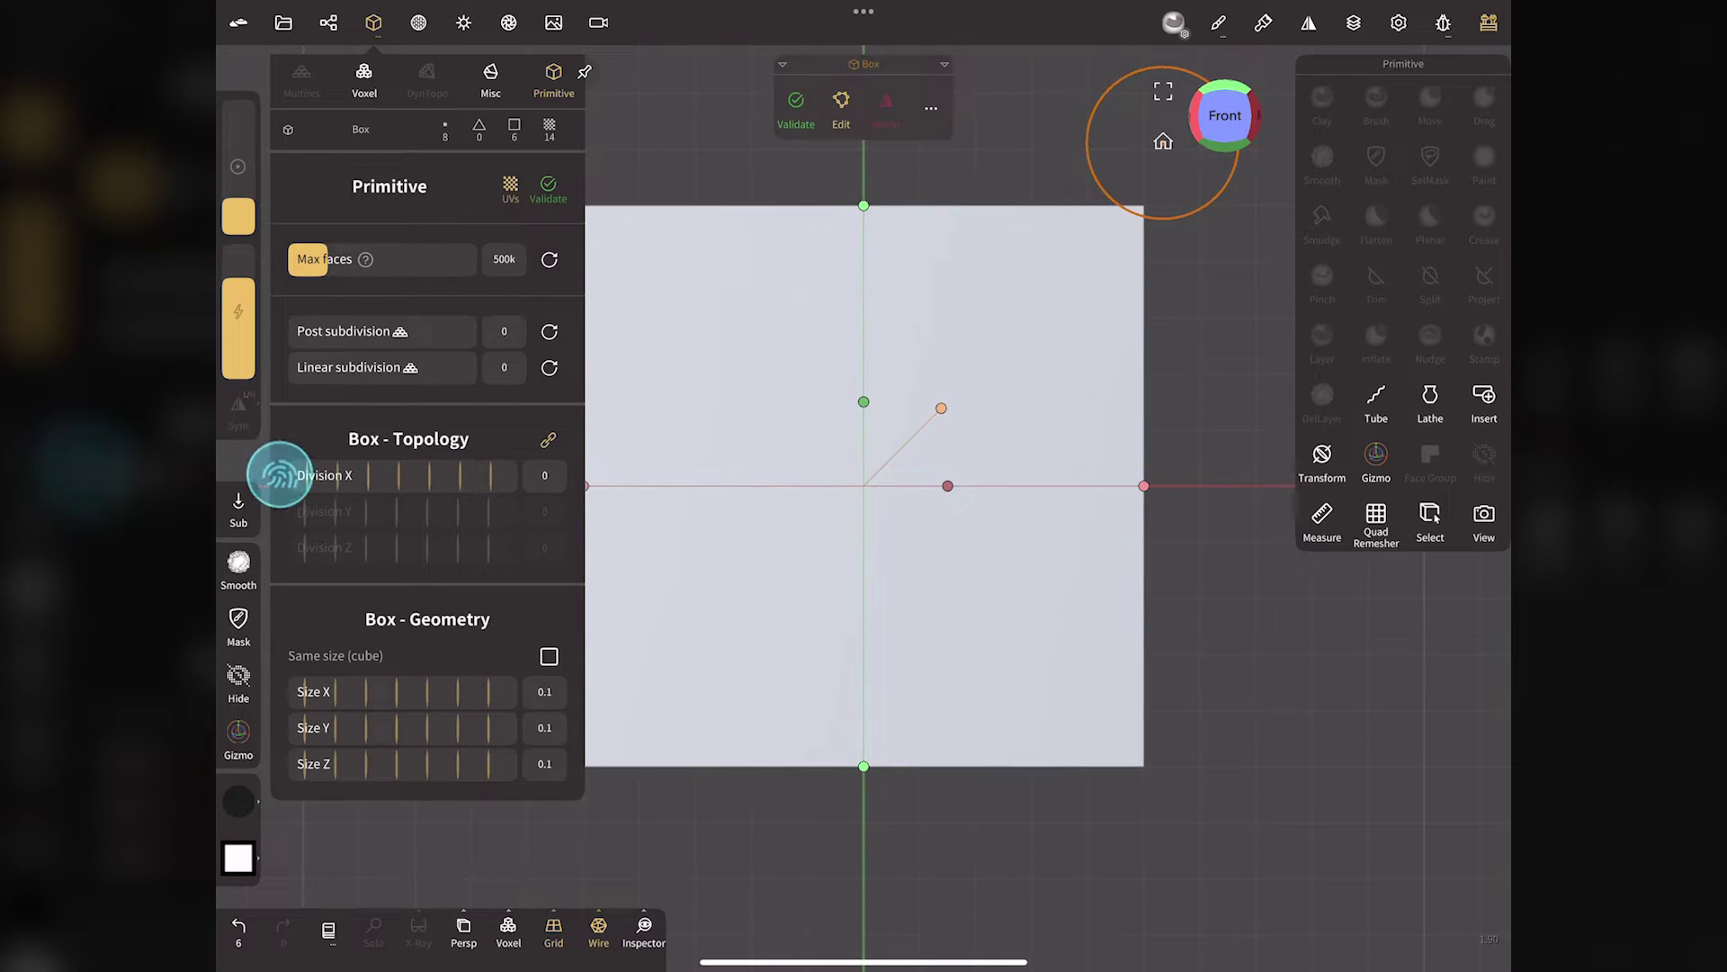
left_click(373, 23)
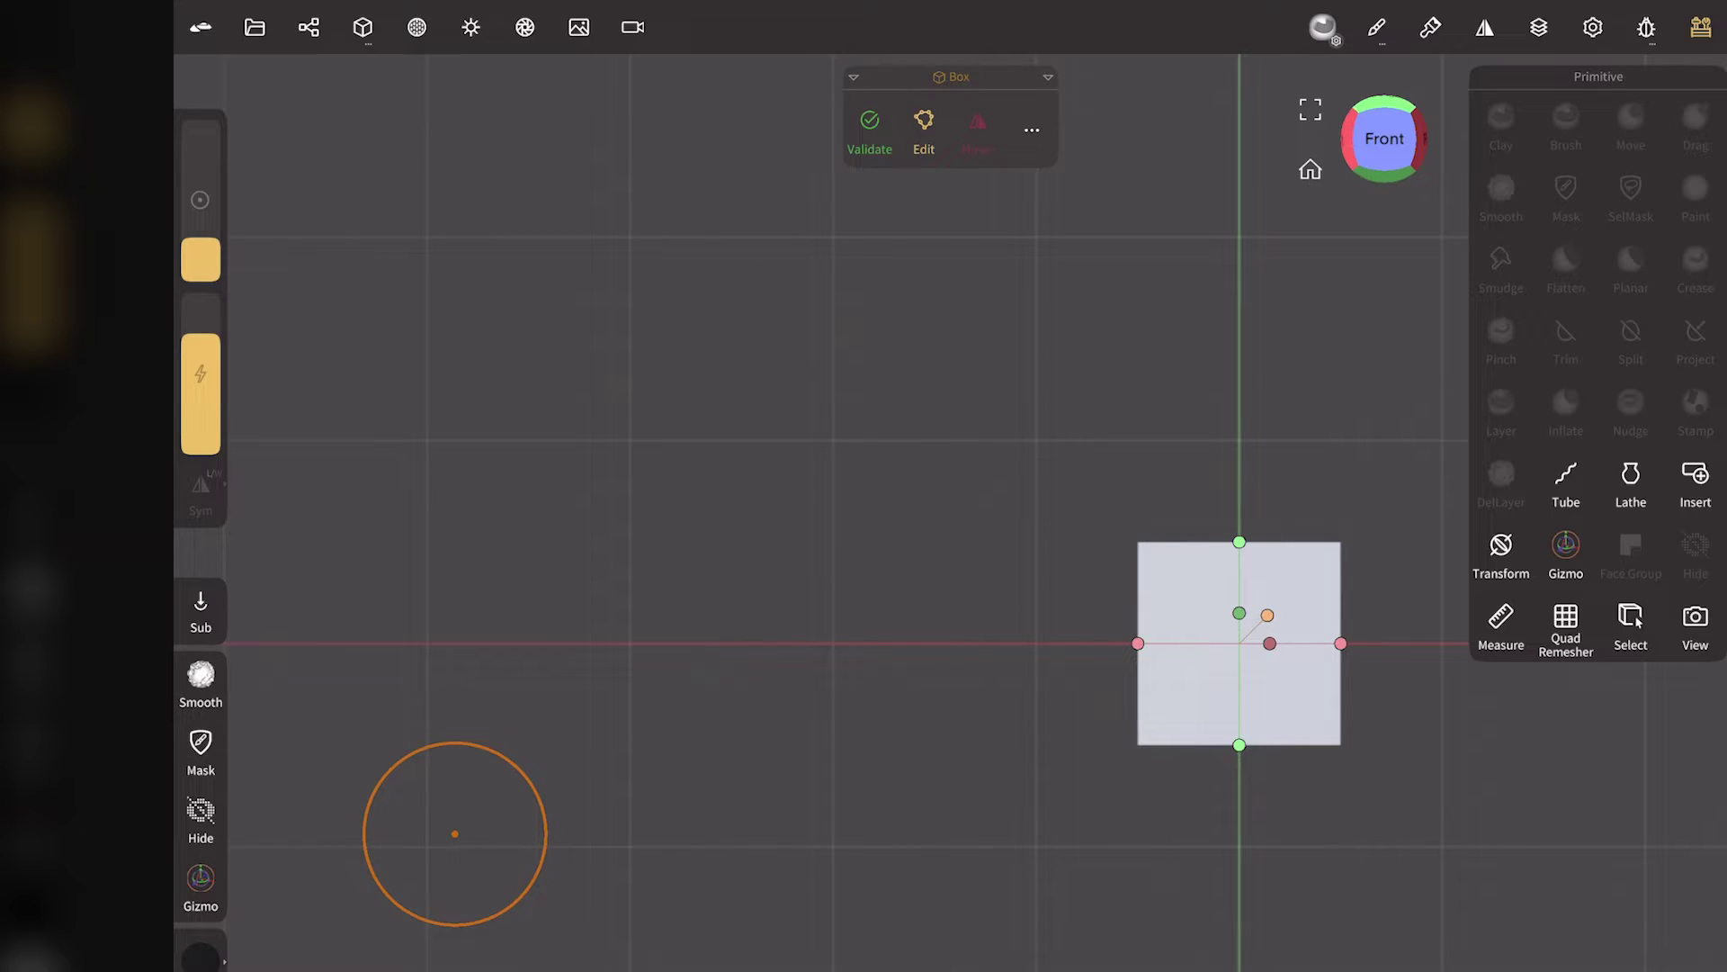
Clone the cube and move the copy left along X with 0.1 snapping.
left_click(309, 27)
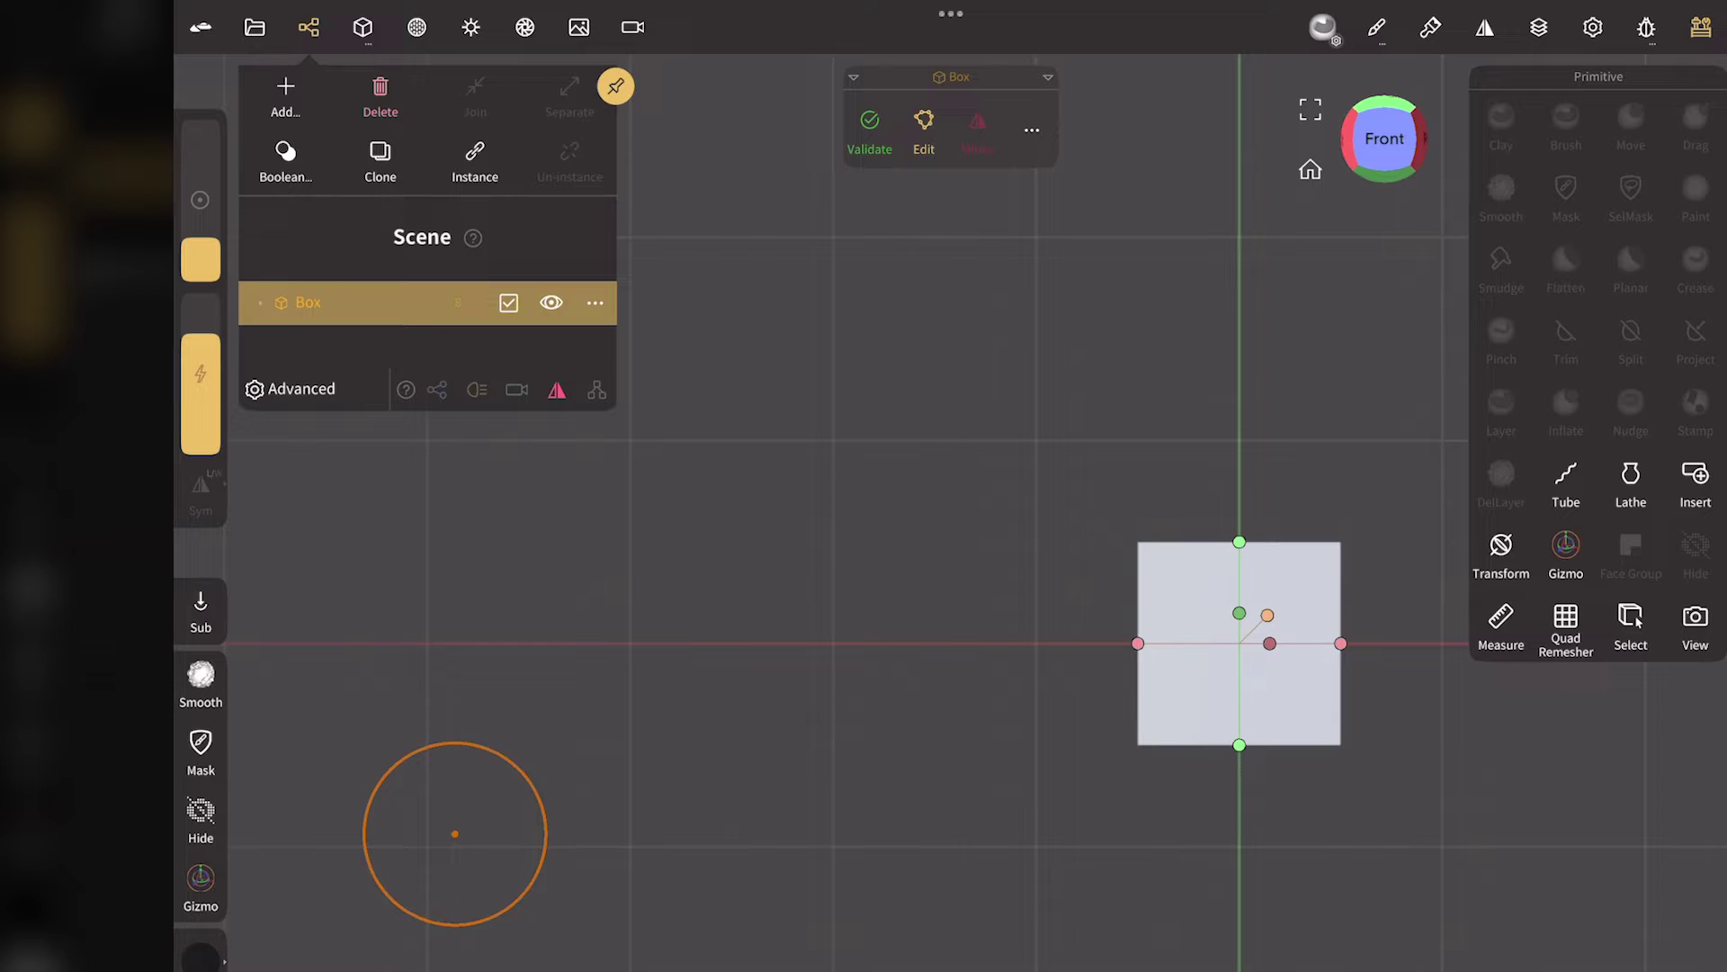
left_click(381, 161)
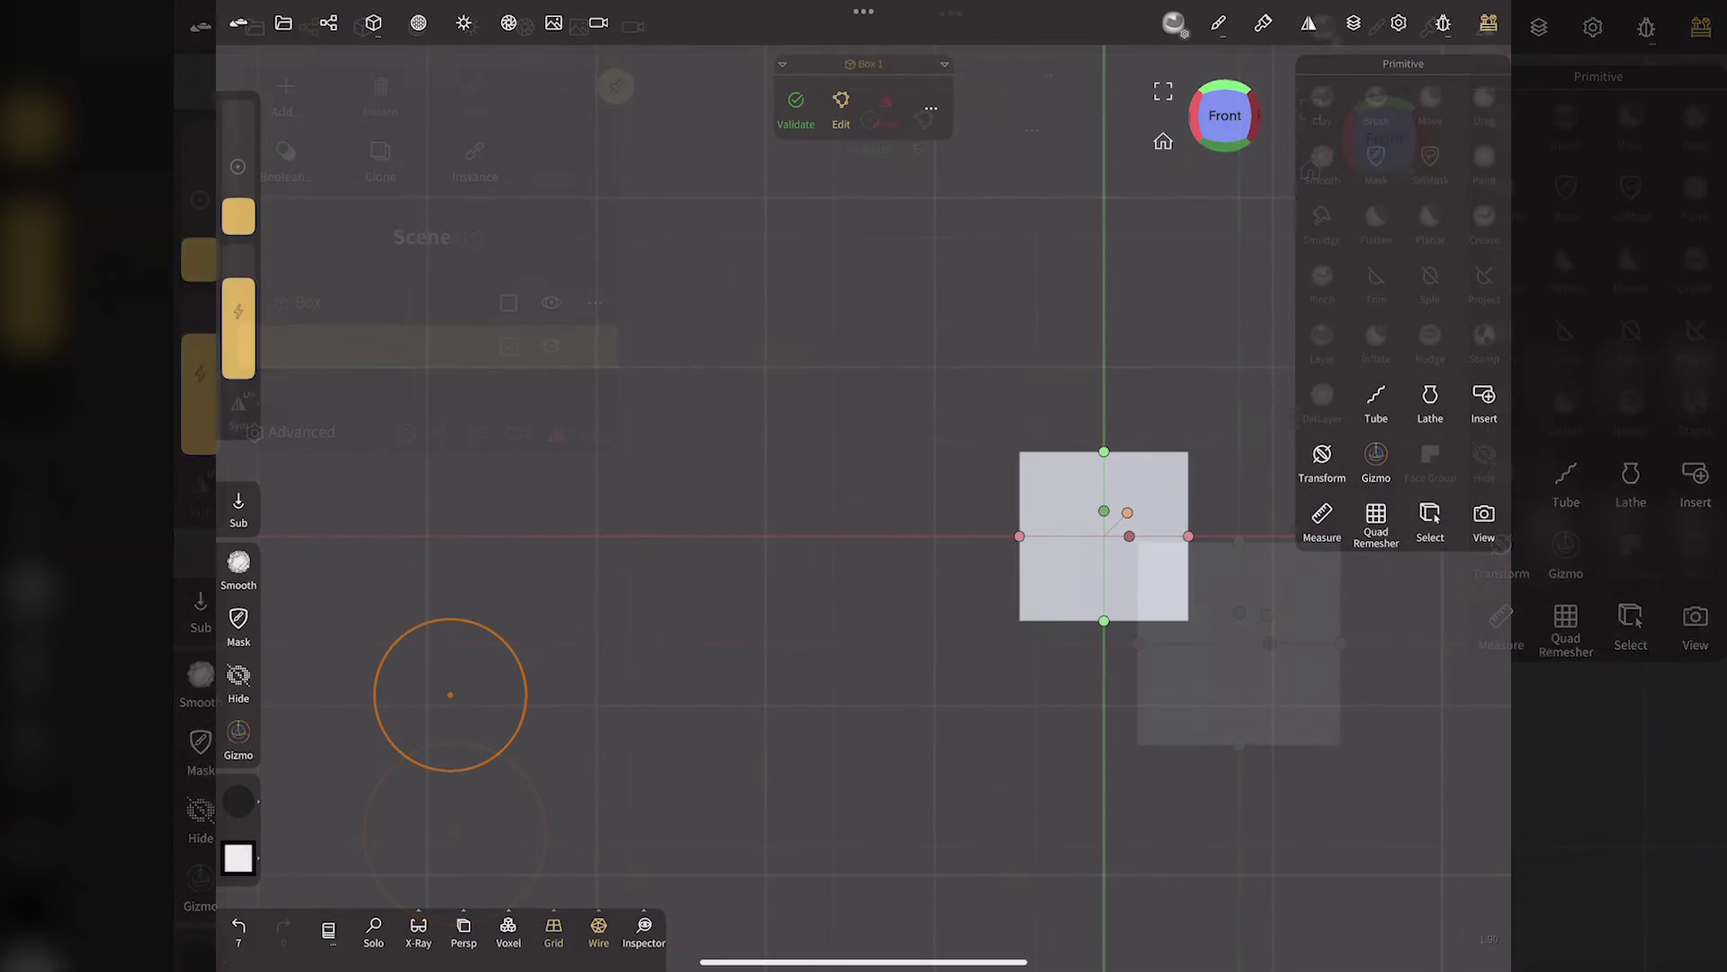
left_click(1376, 462)
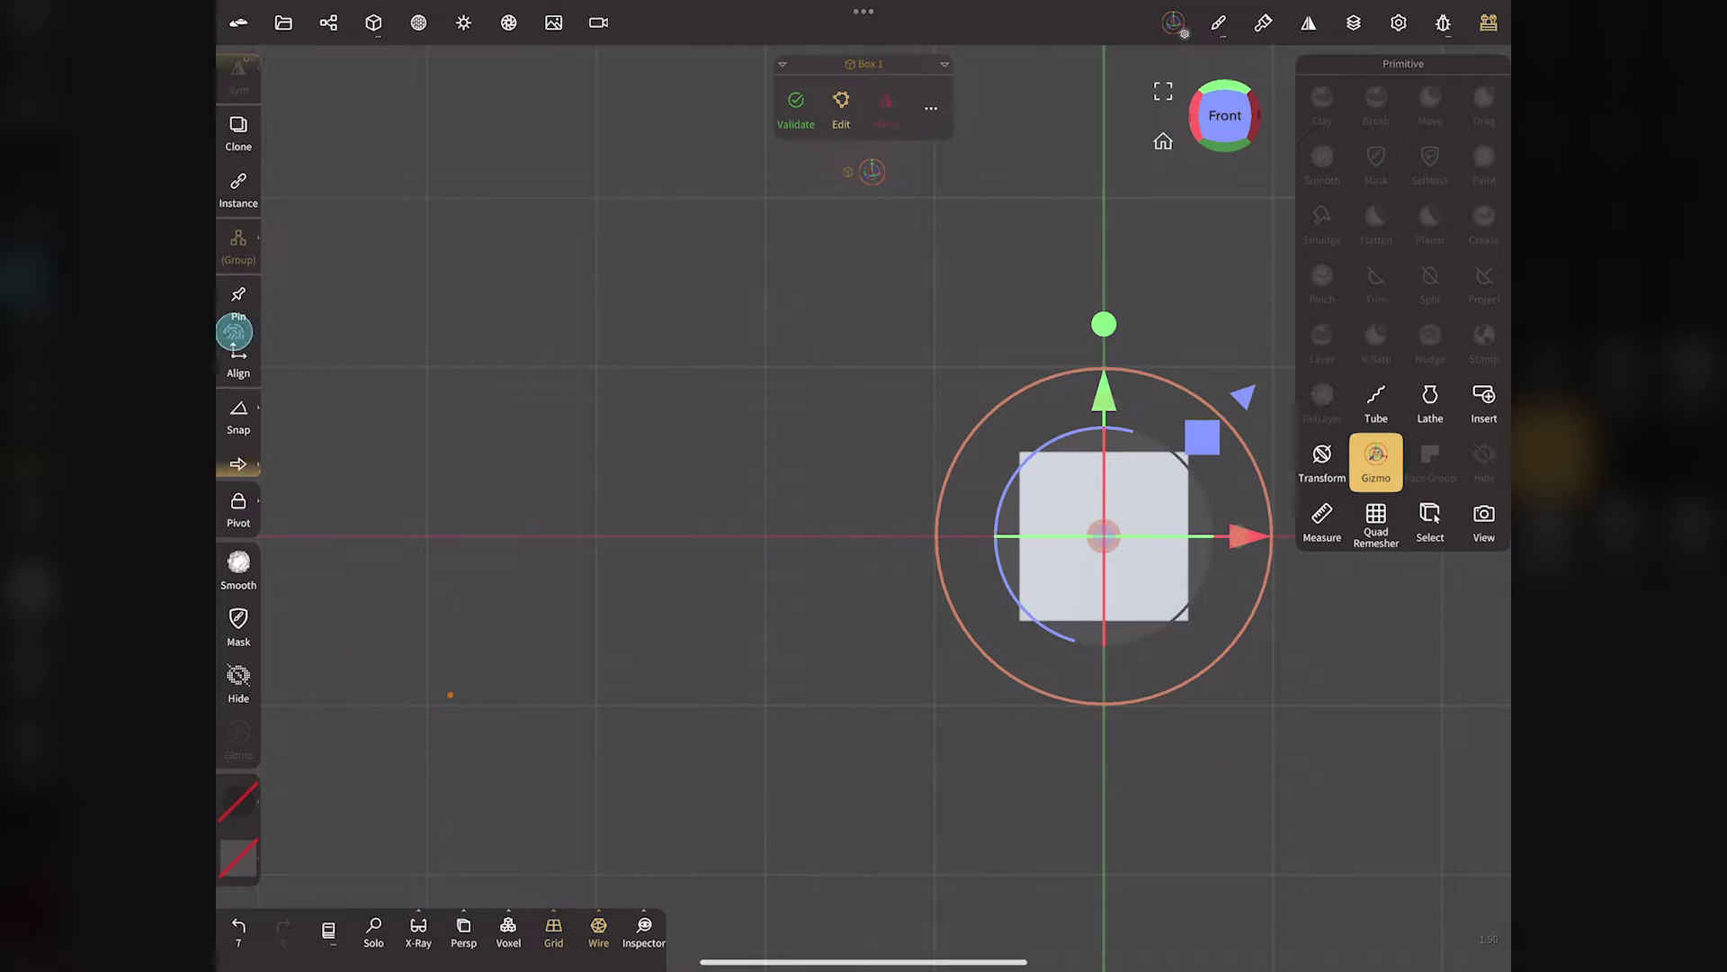
left_click_drag(234, 332, 232, 223)
left_click(238, 445)
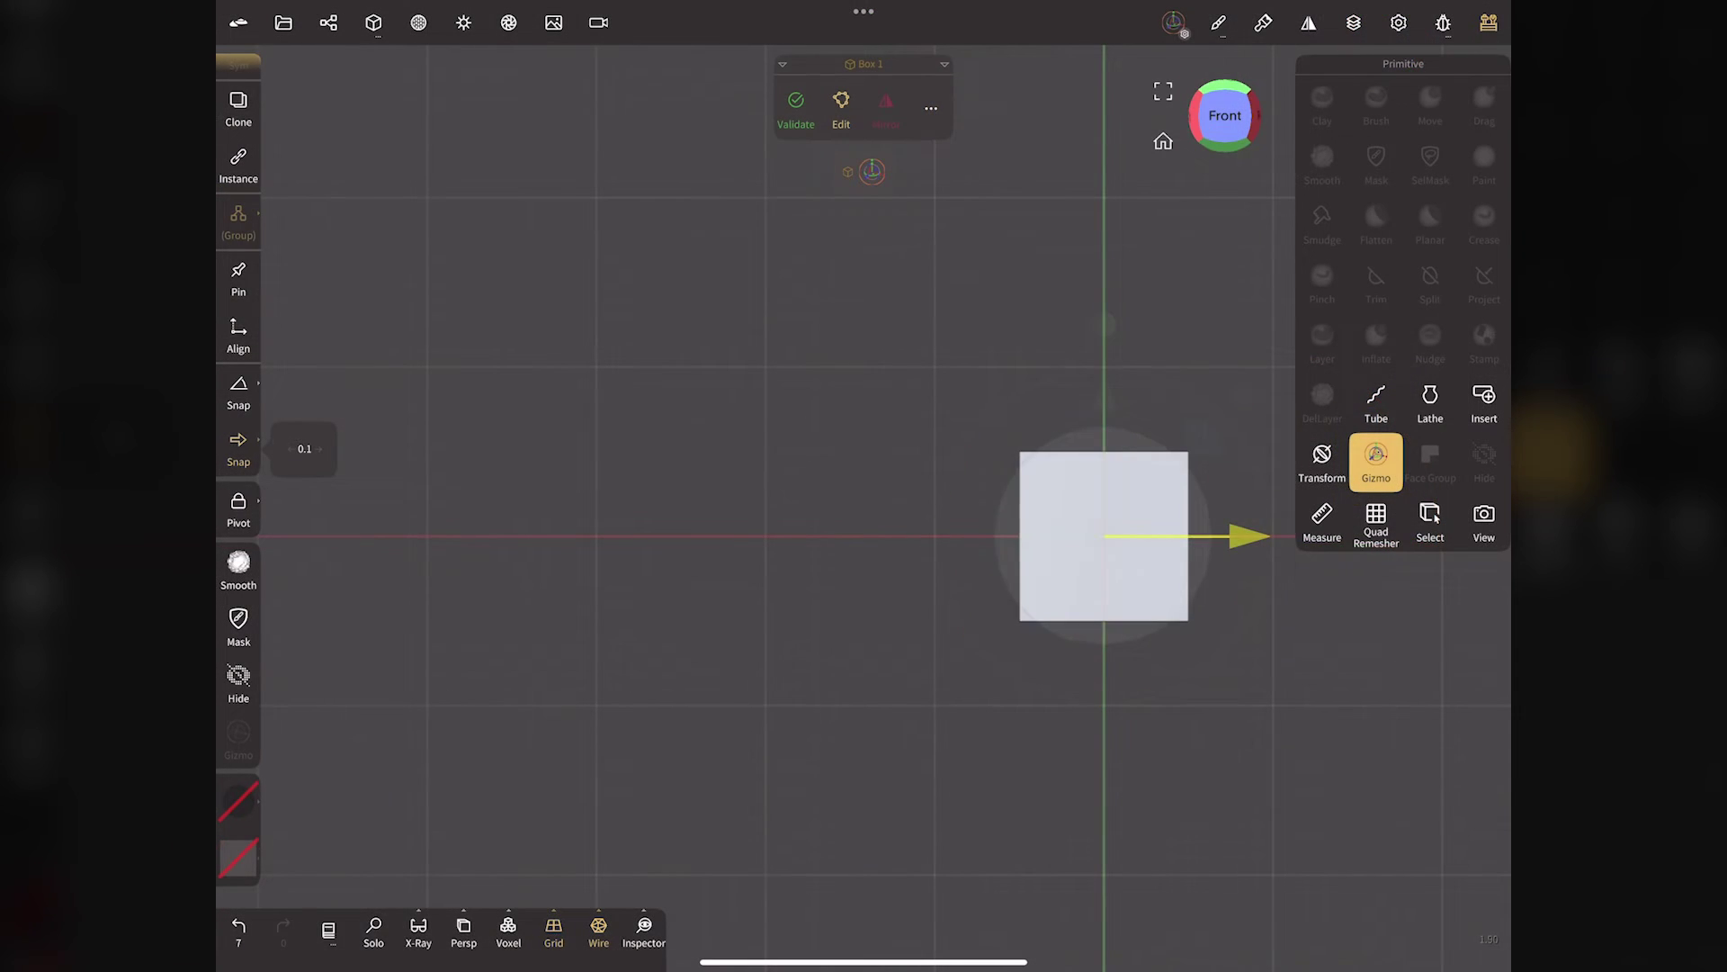
left_click_drag(1259, 537, 742, 536)
scroll(927, 486, "up", 2)
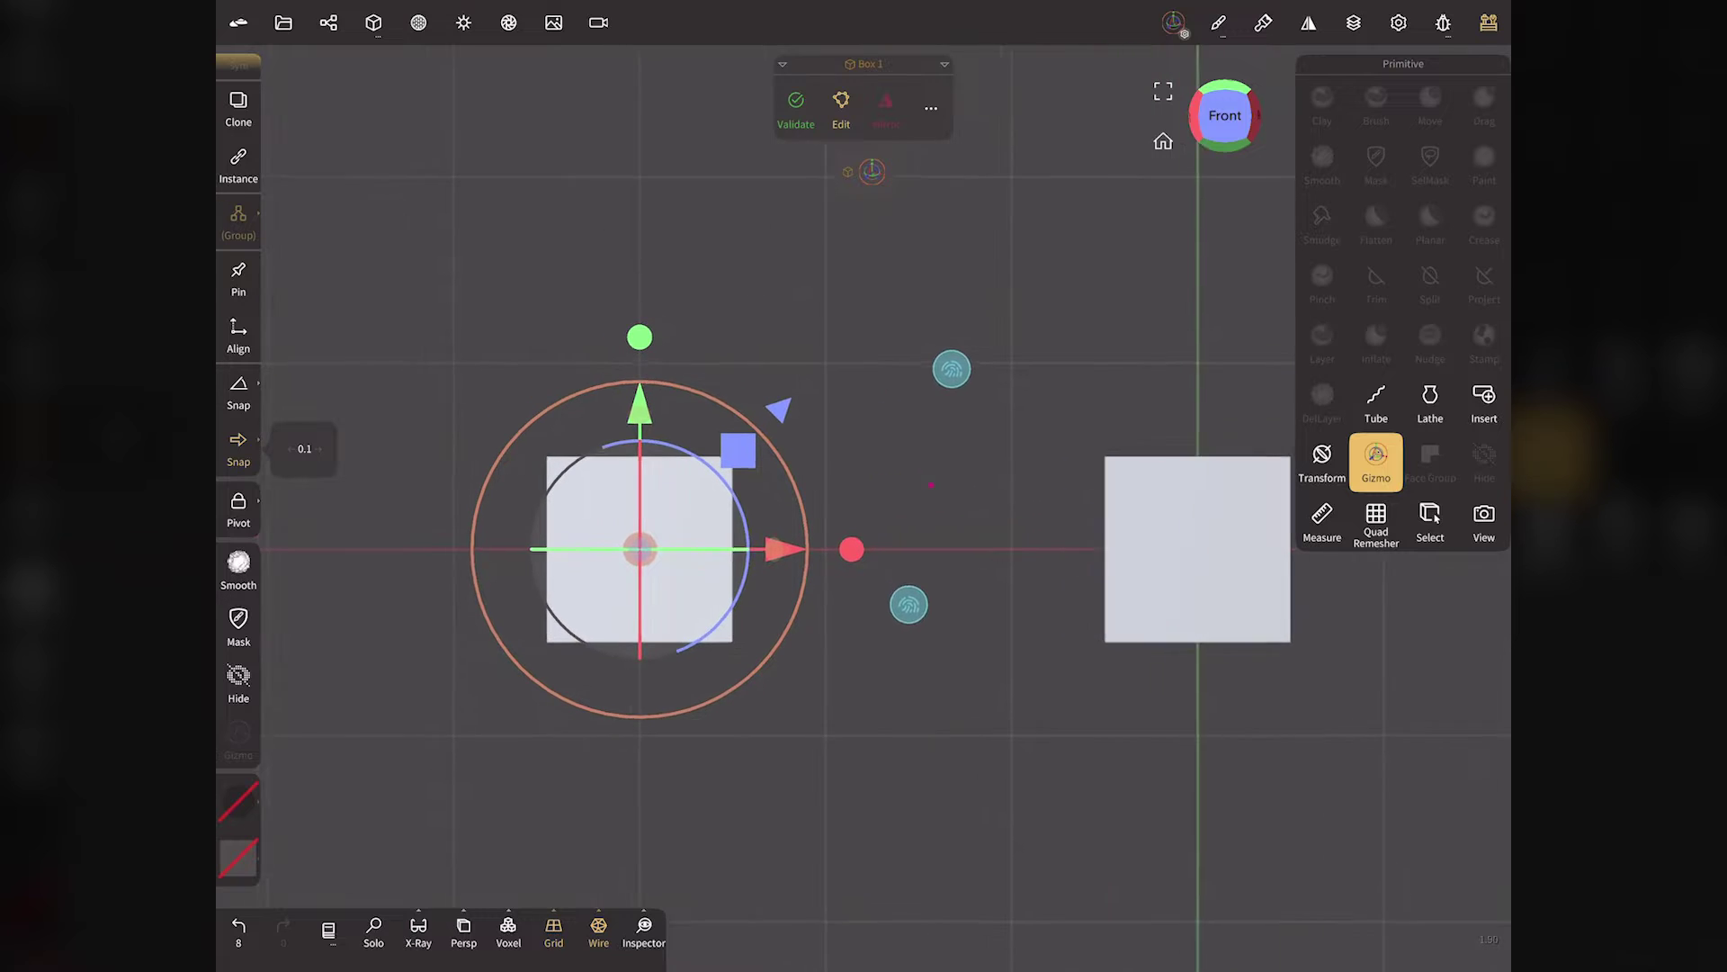
Set the copied box's width to 0.3 and height to 0.1.
left_click(872, 171)
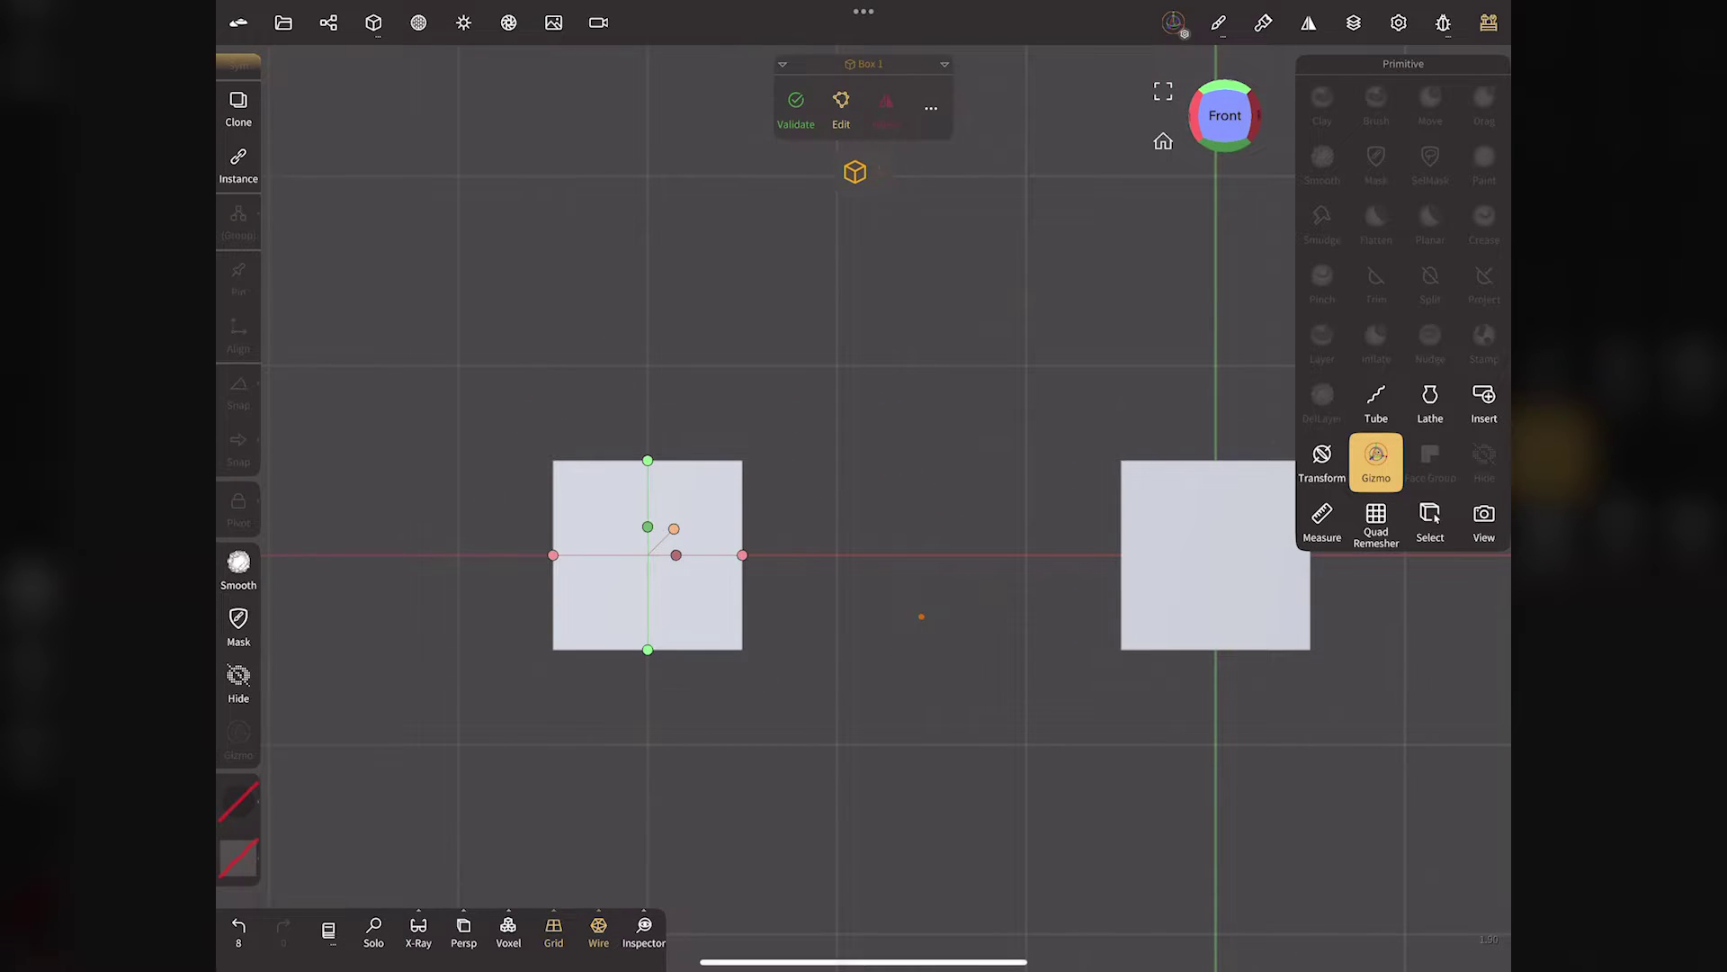
left_click(677, 555)
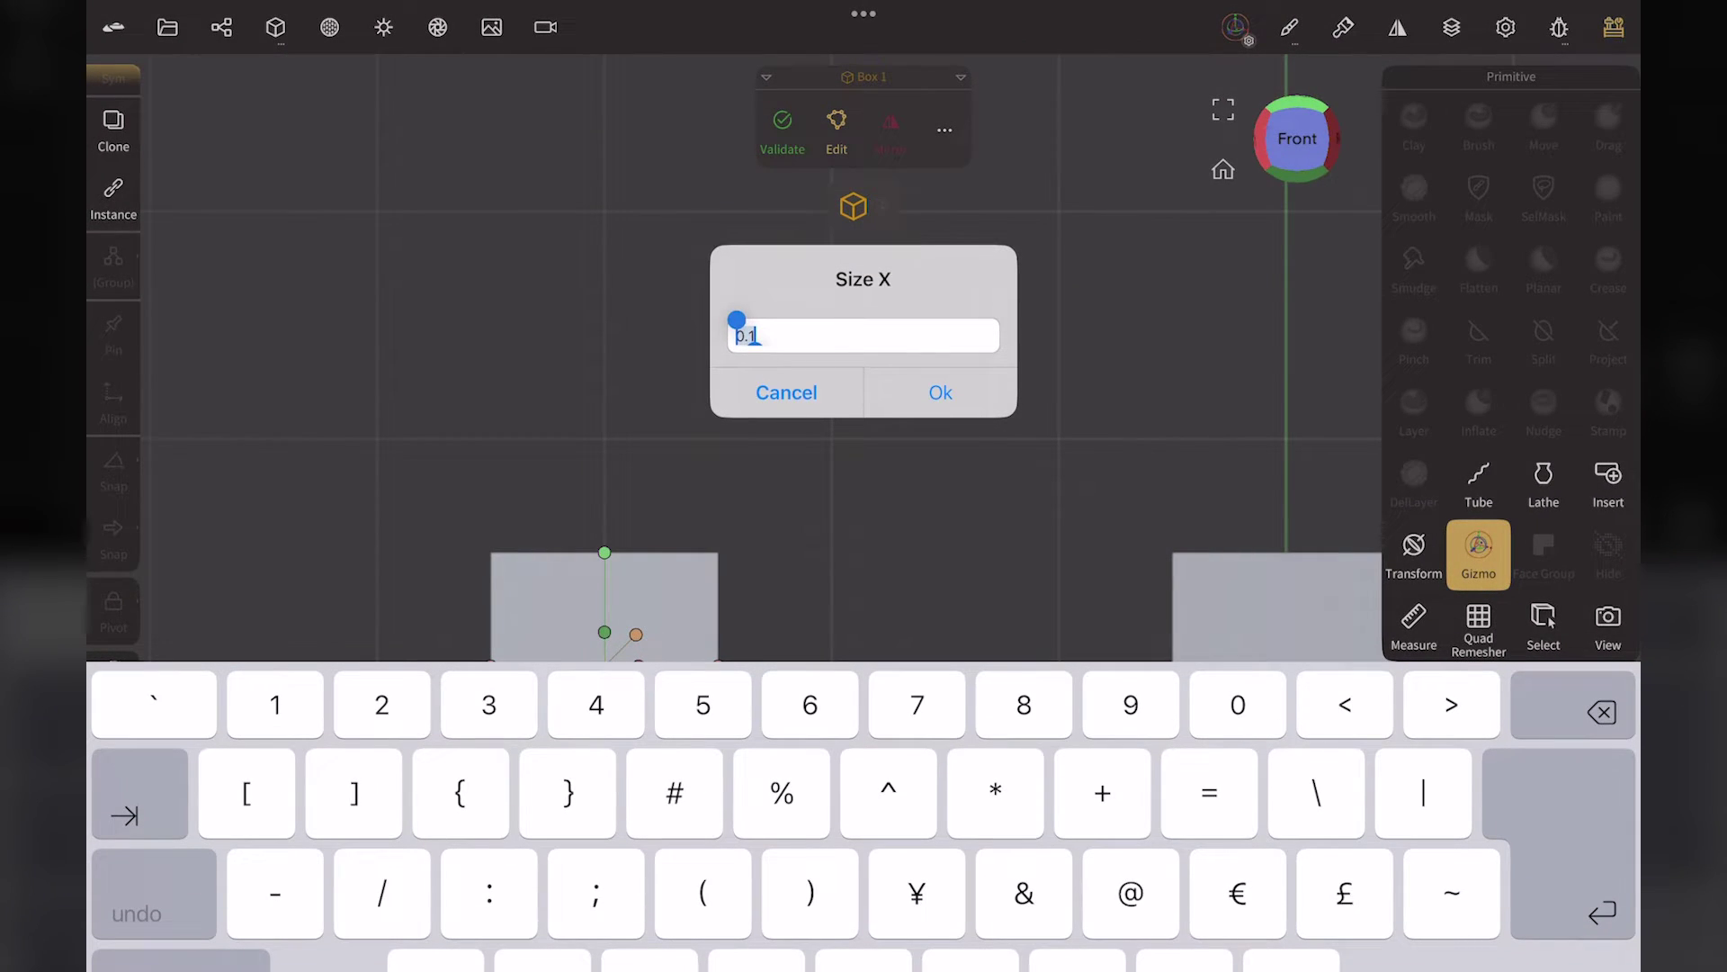
type("0")
type("3")
left_click(941, 393)
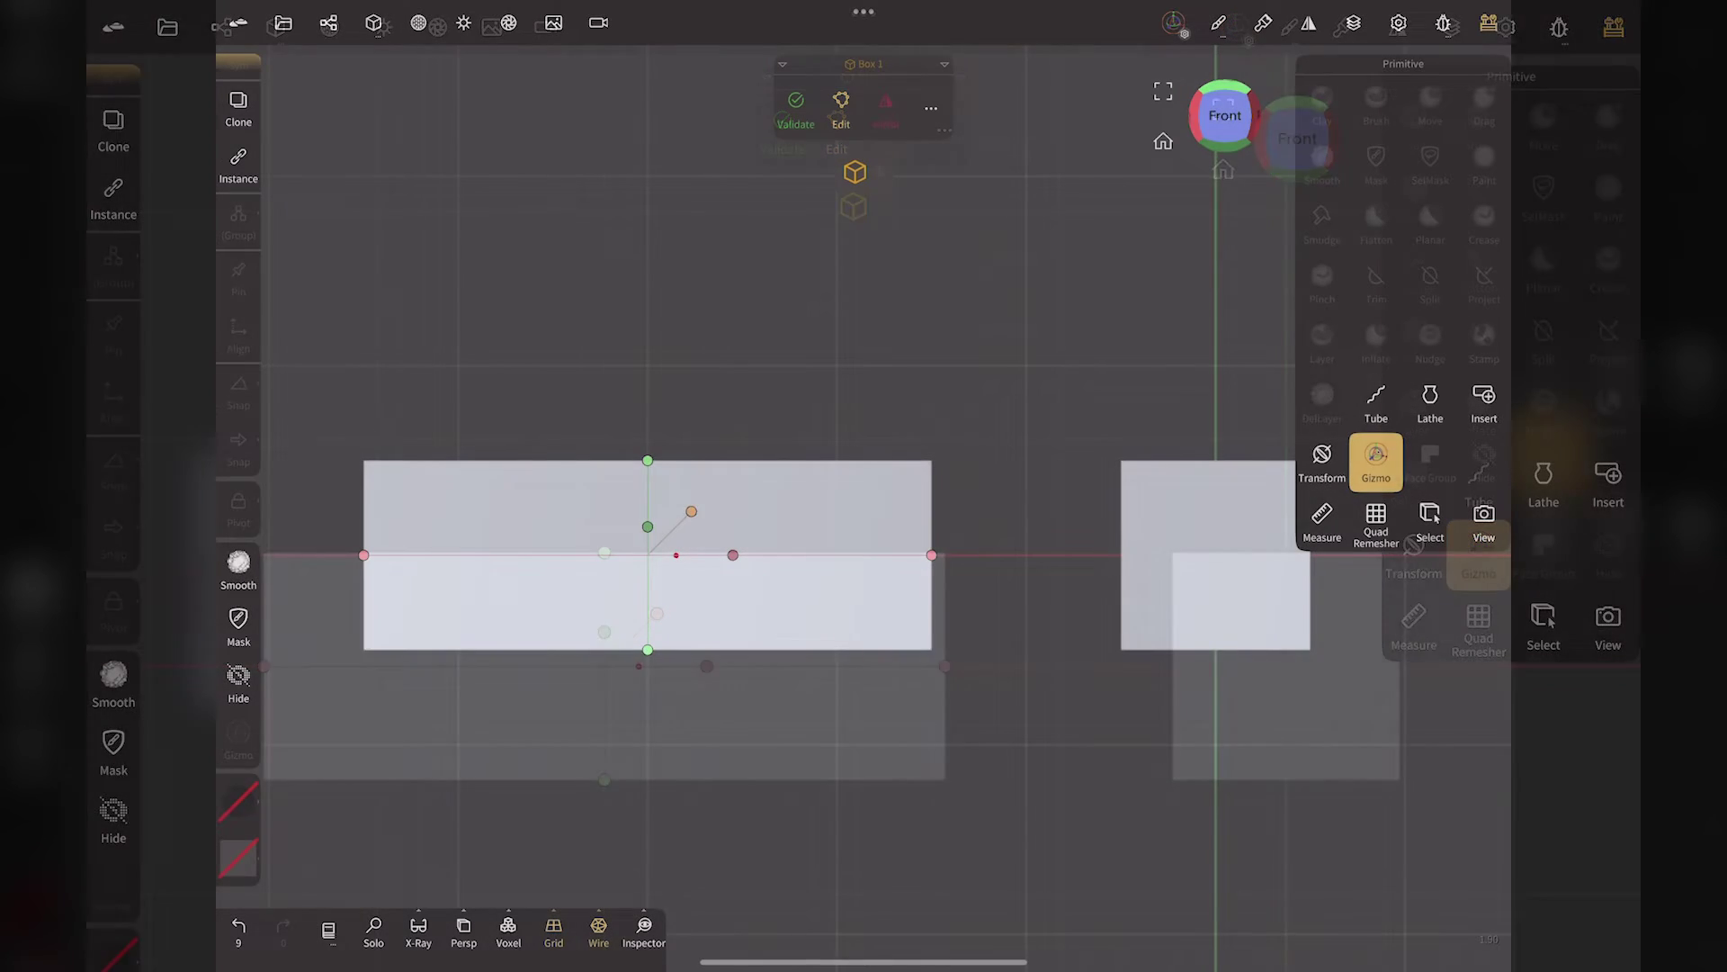
left_click(605, 632)
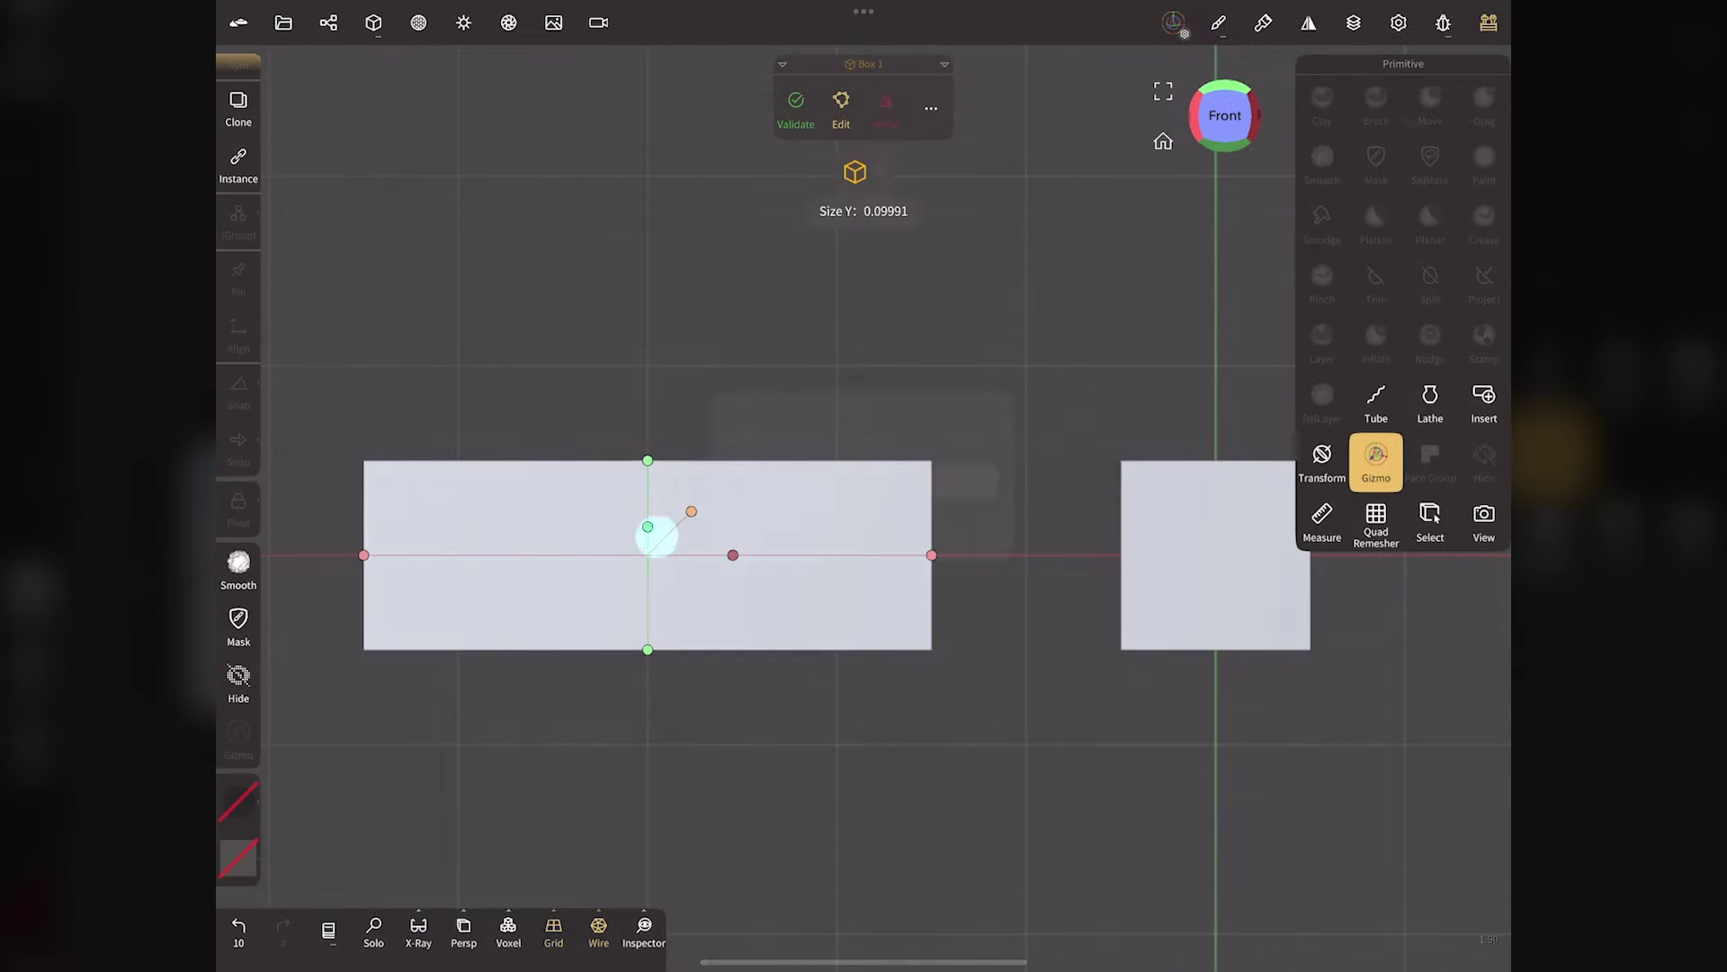
type("0.")
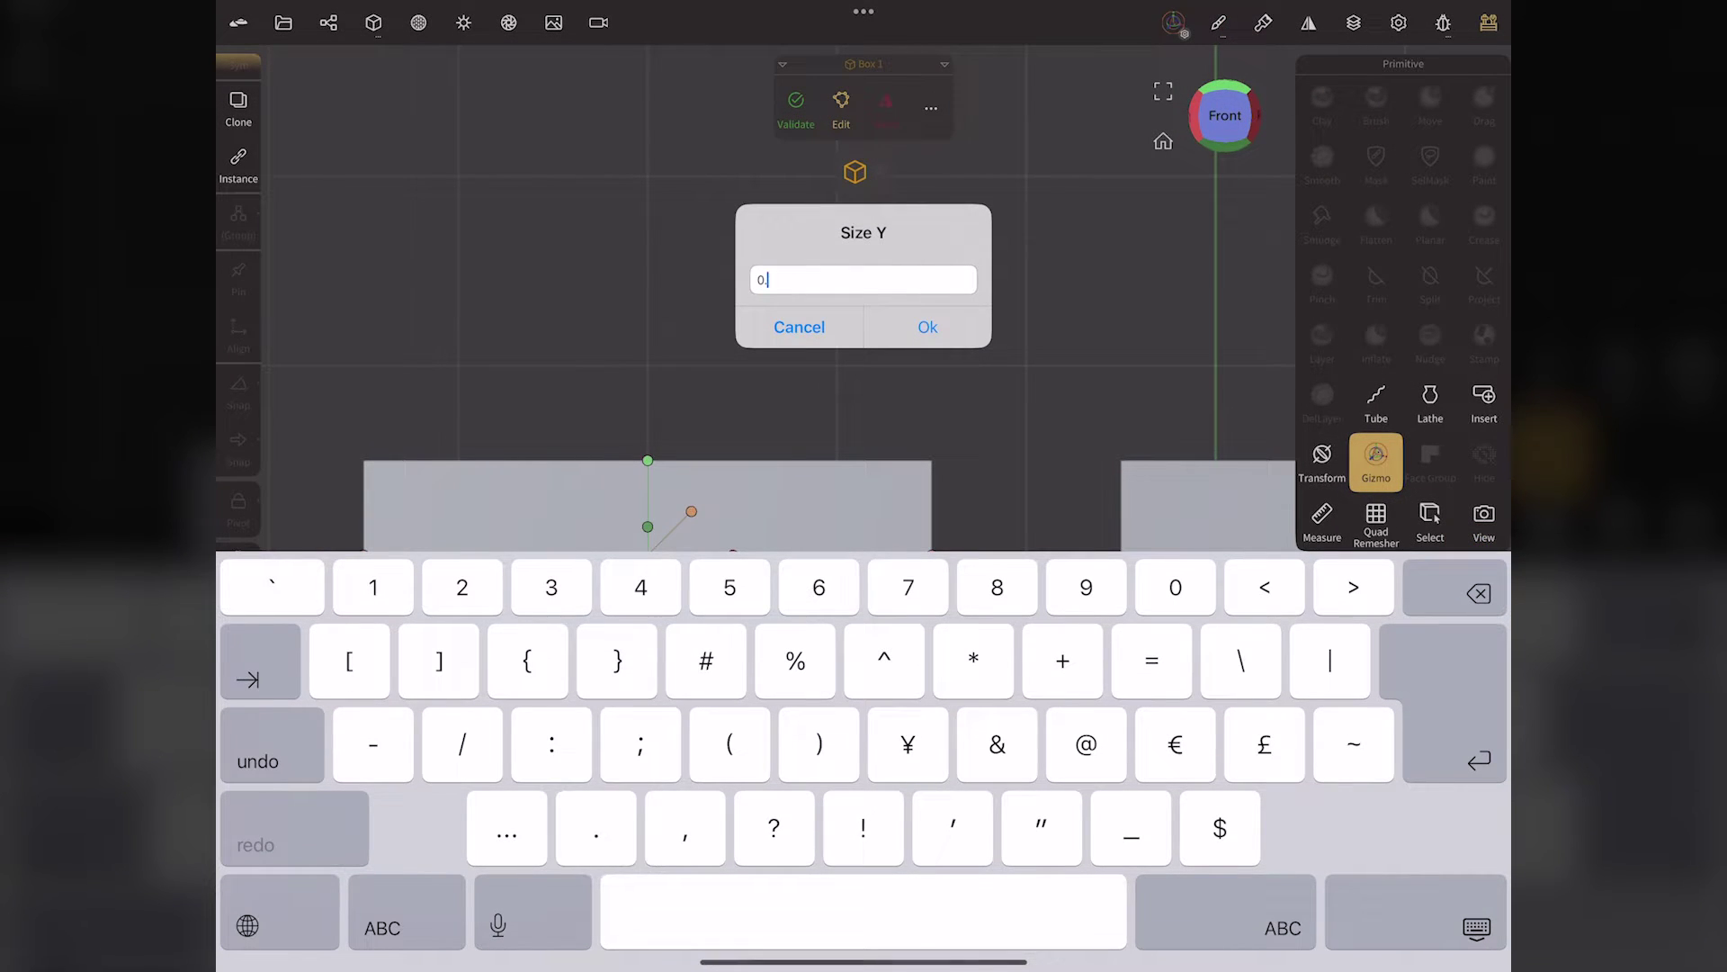
type("1")
left_click(927, 326)
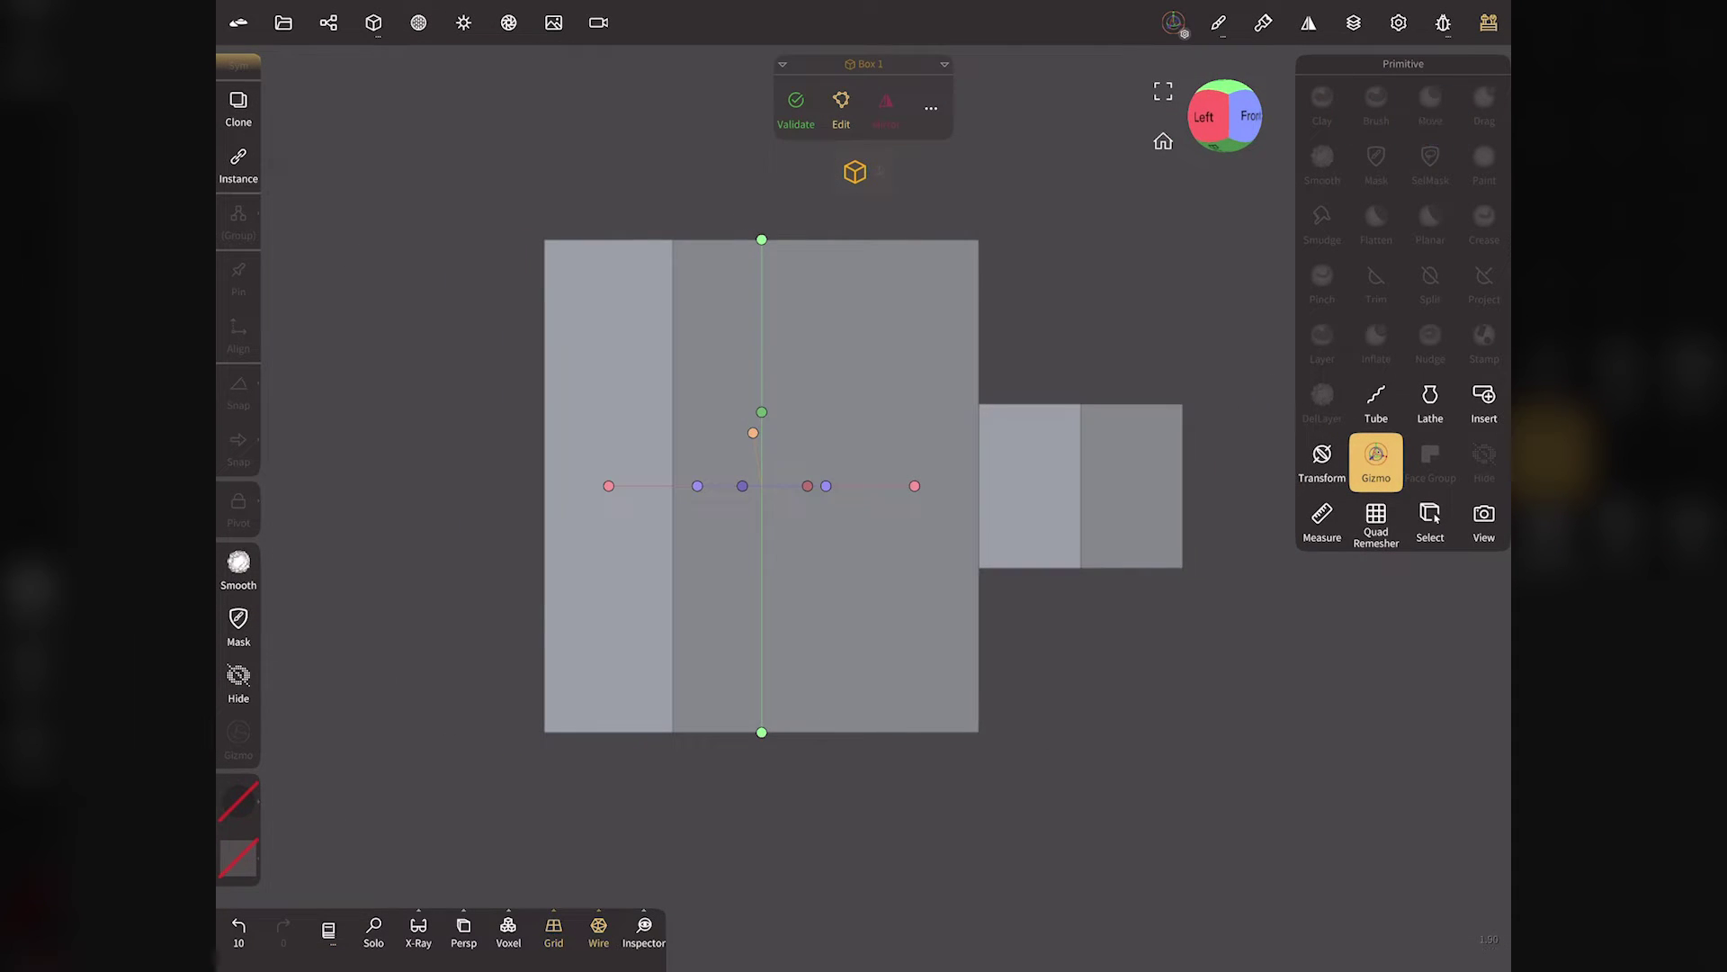
Set the copy's Z depth to 0.3, then view from the front, tilted slightly down.
left_click(1200, 115)
left_click(839, 485)
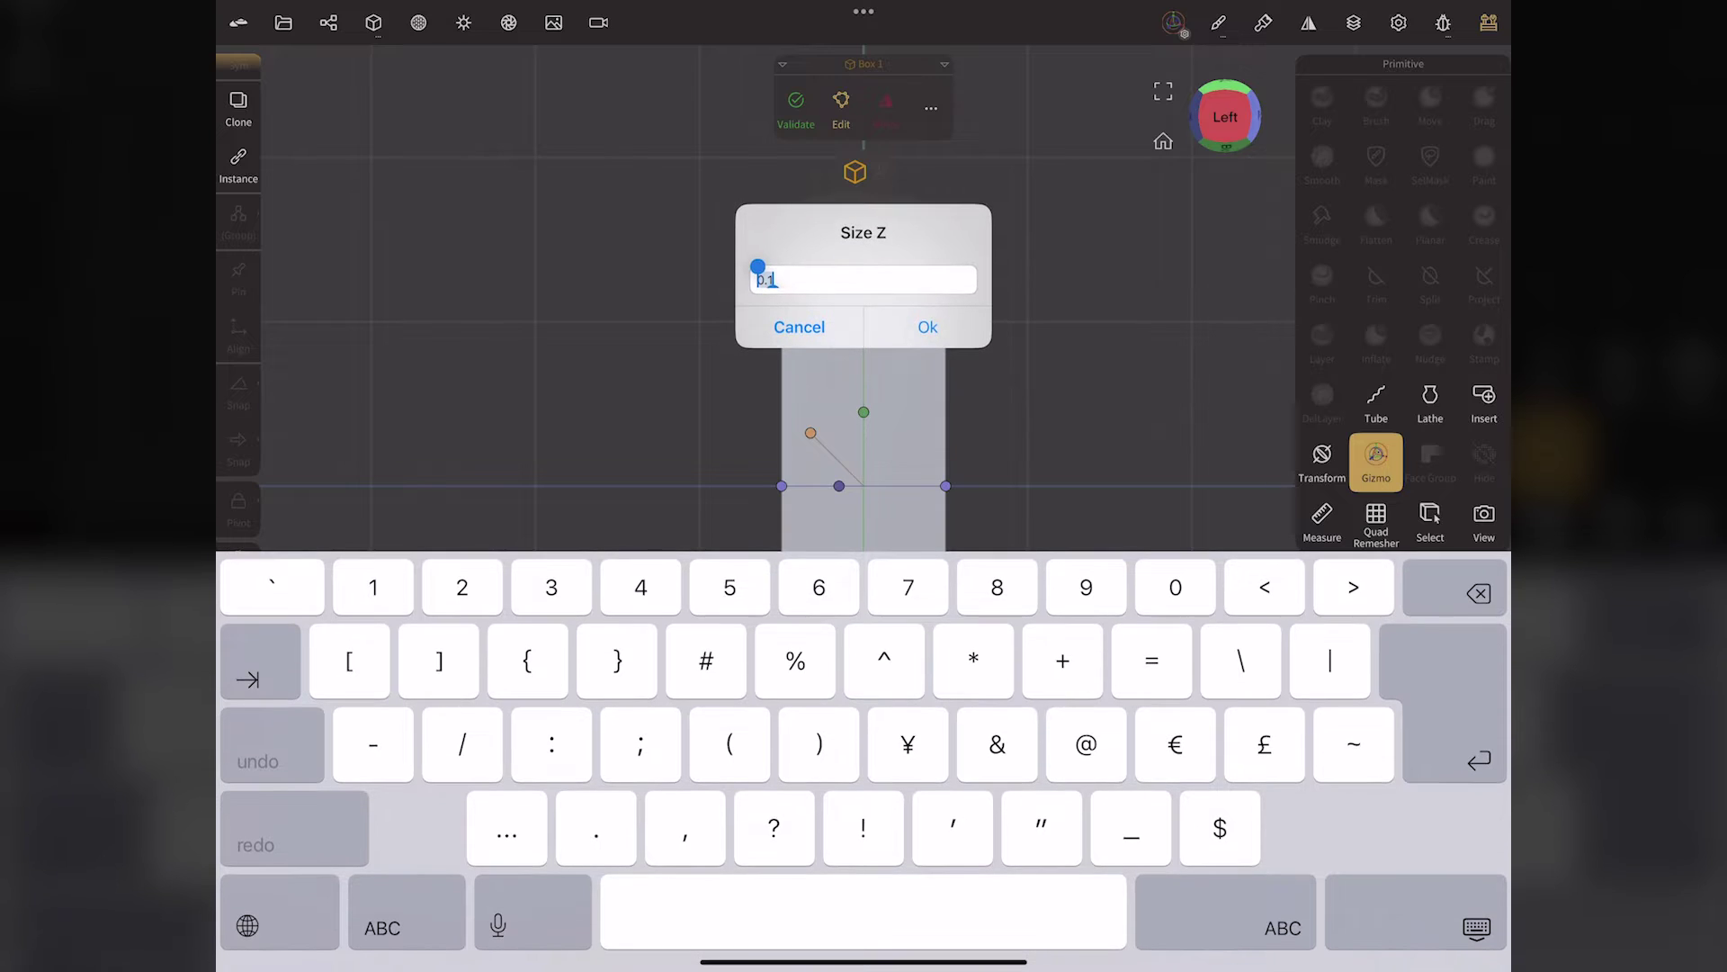
type("0.3")
left_click(927, 326)
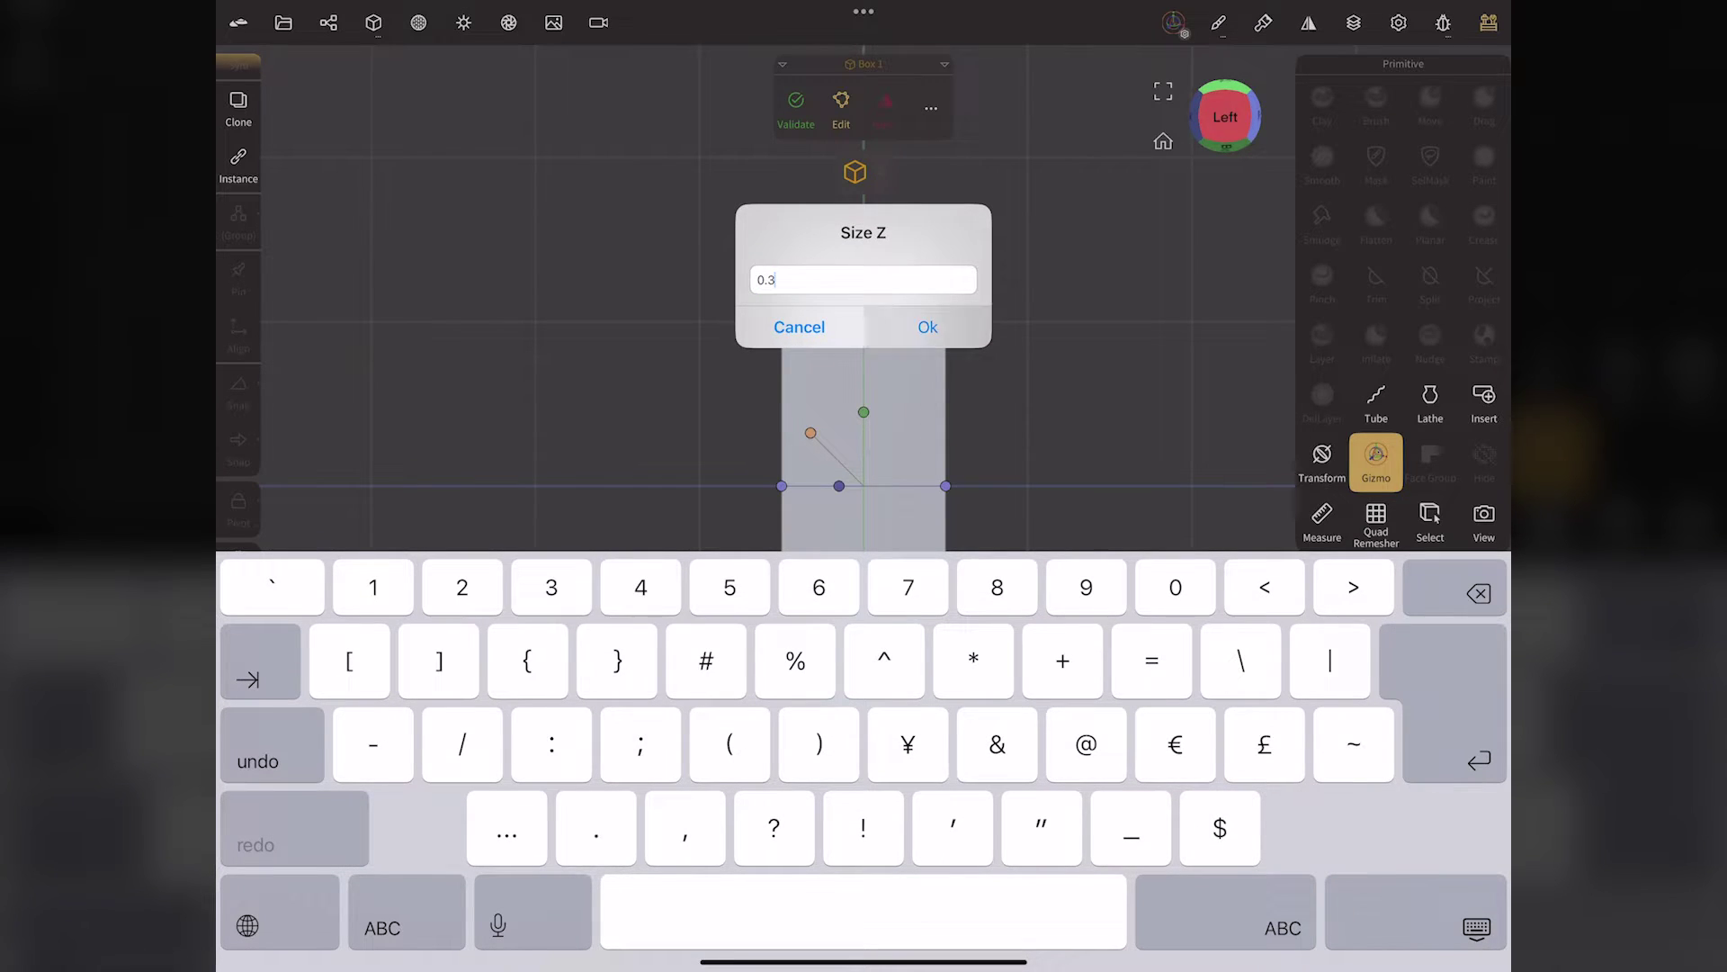
left_click(1166, 144)
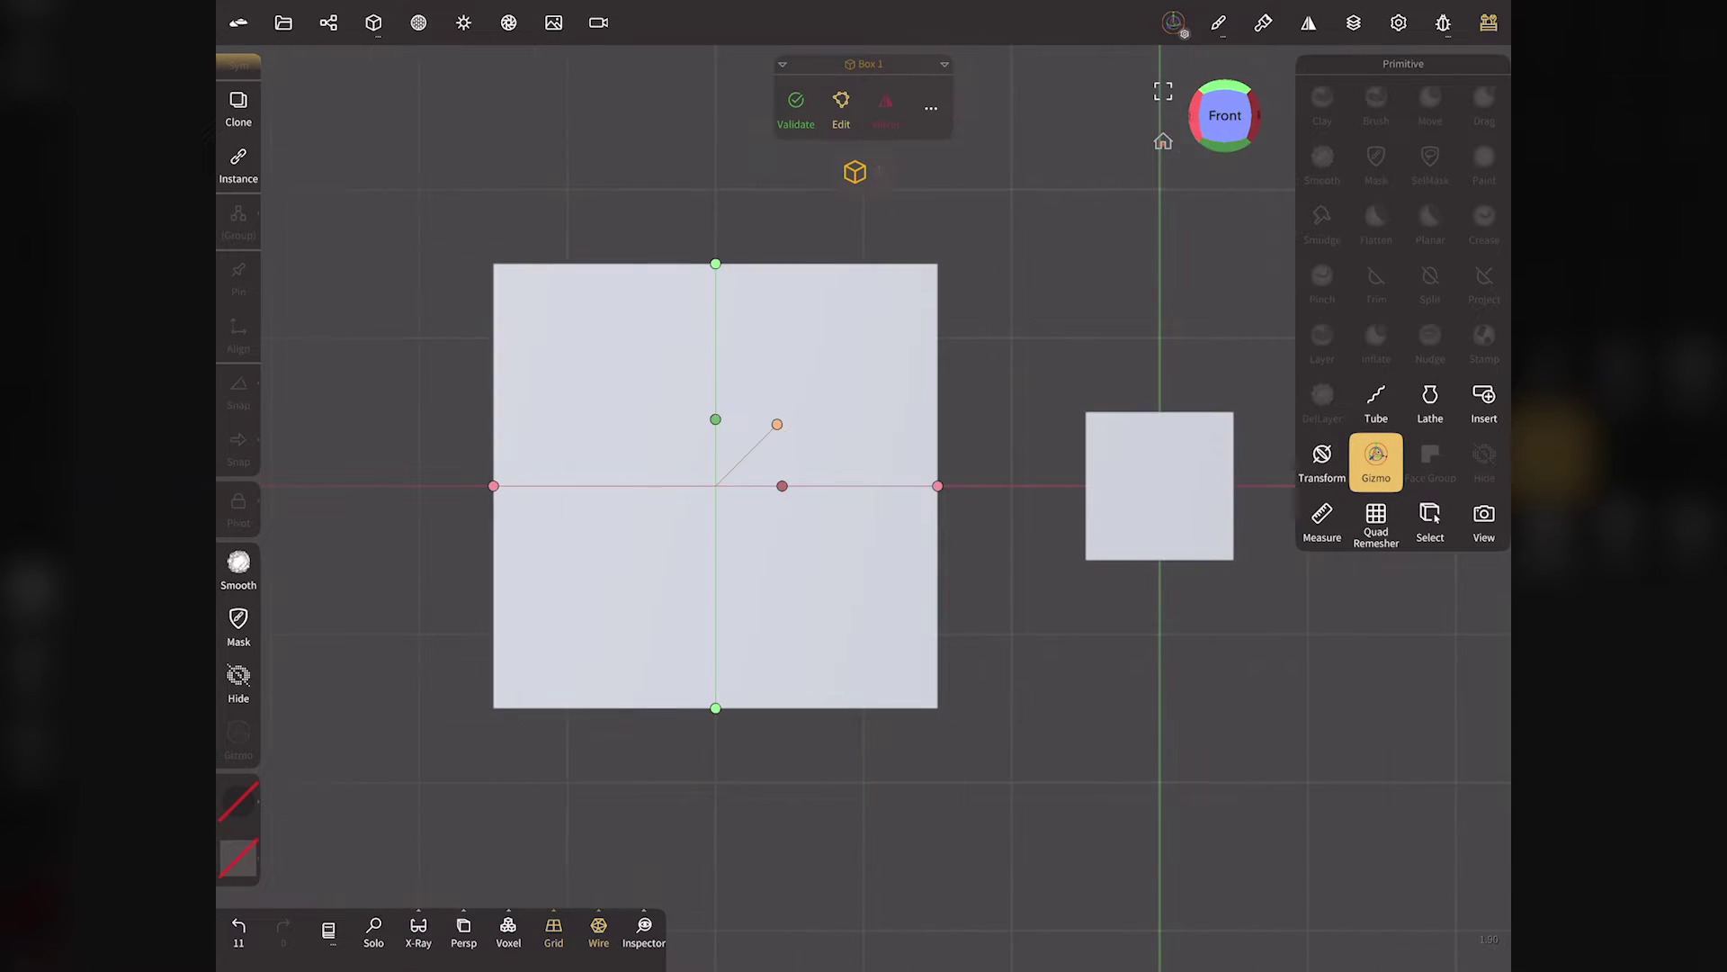
left_click_drag(1225, 115, 1223, 207)
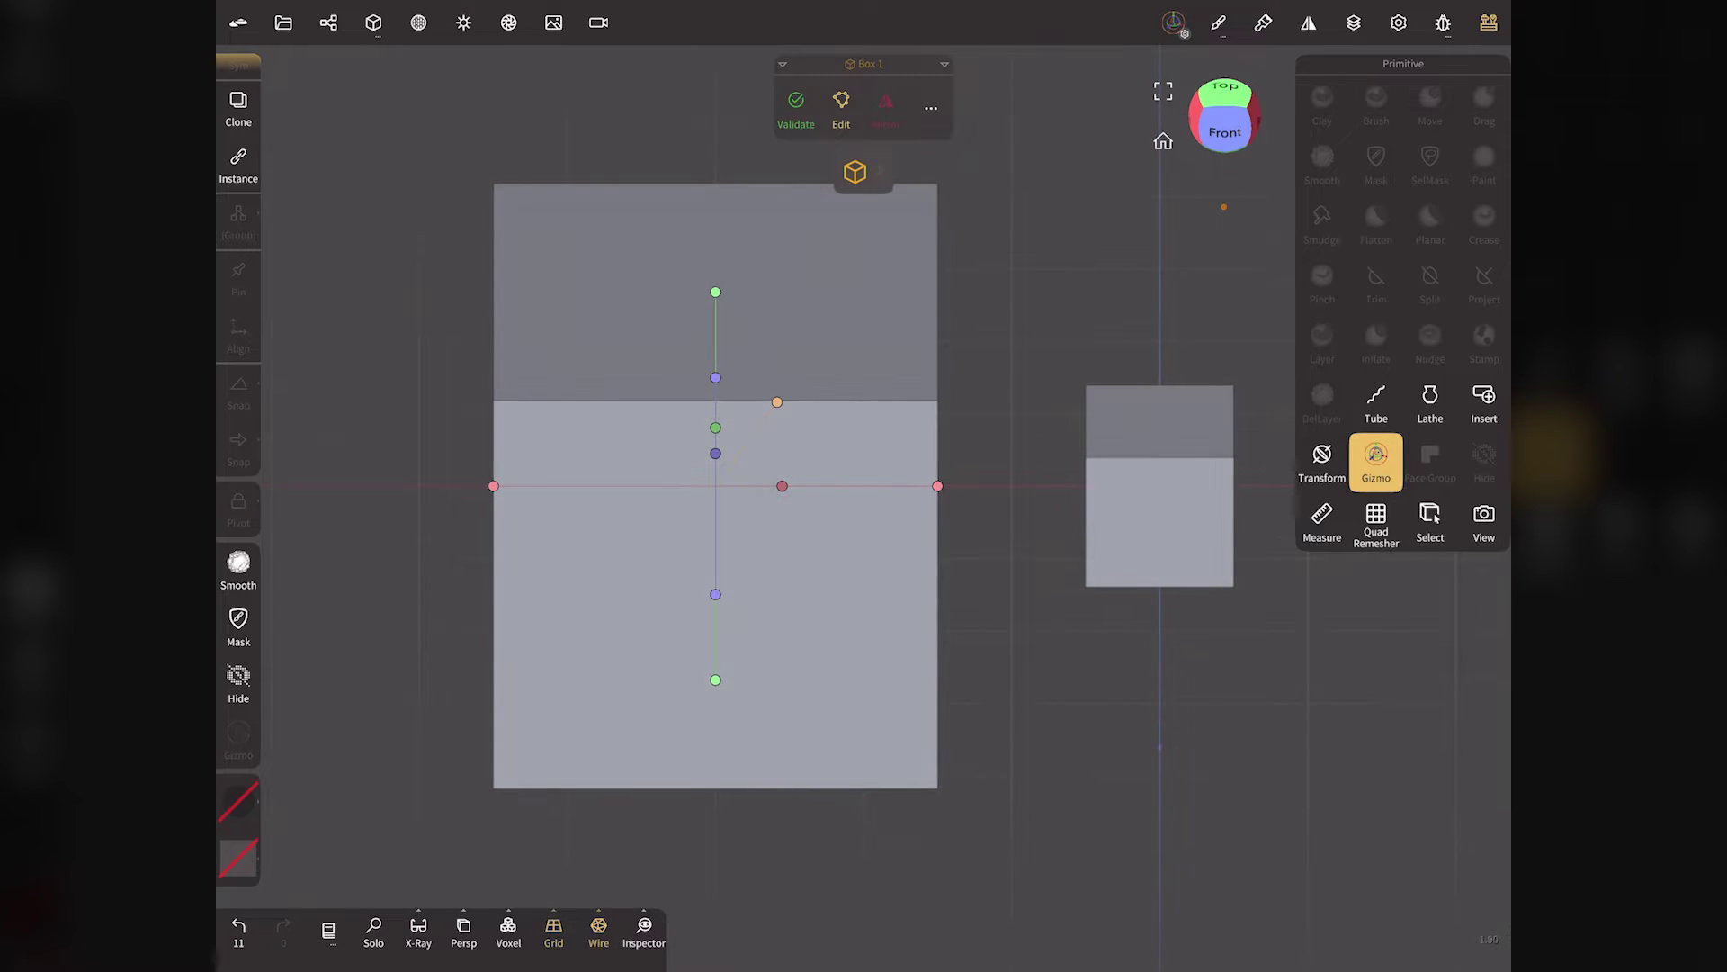
Validate Box 1, move it above Box in the scene list, and hide it.
left_click(796, 106)
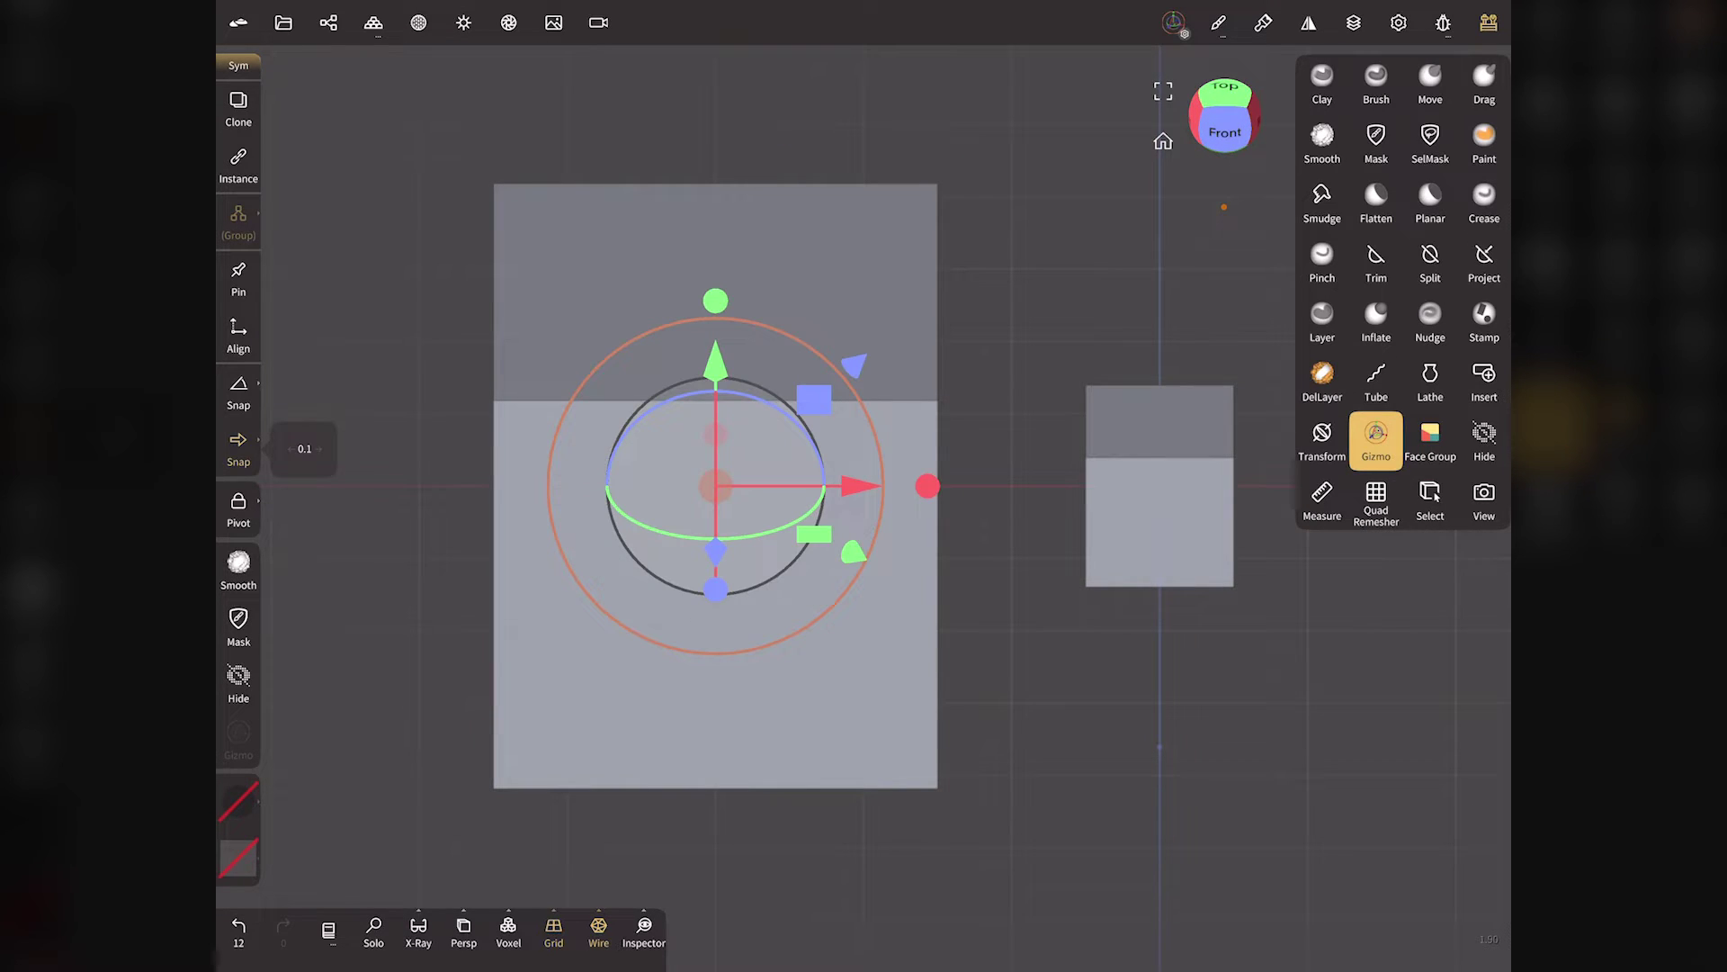
left_click(329, 23)
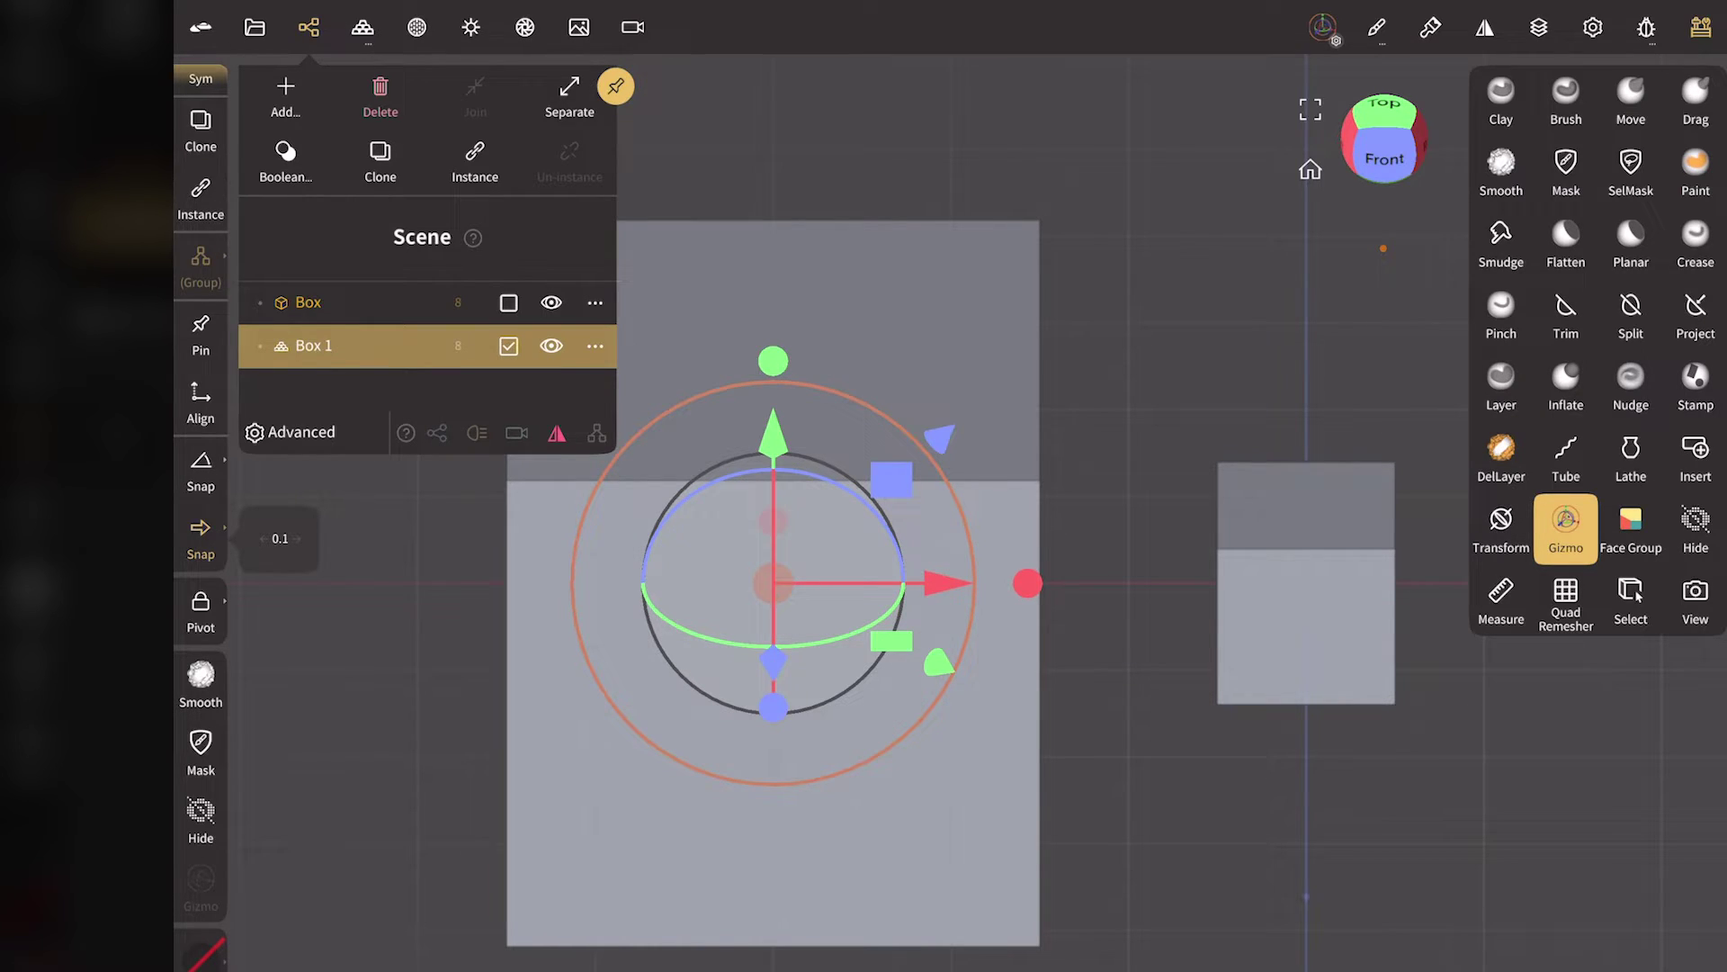
left_click_drag(424, 349, 432, 306)
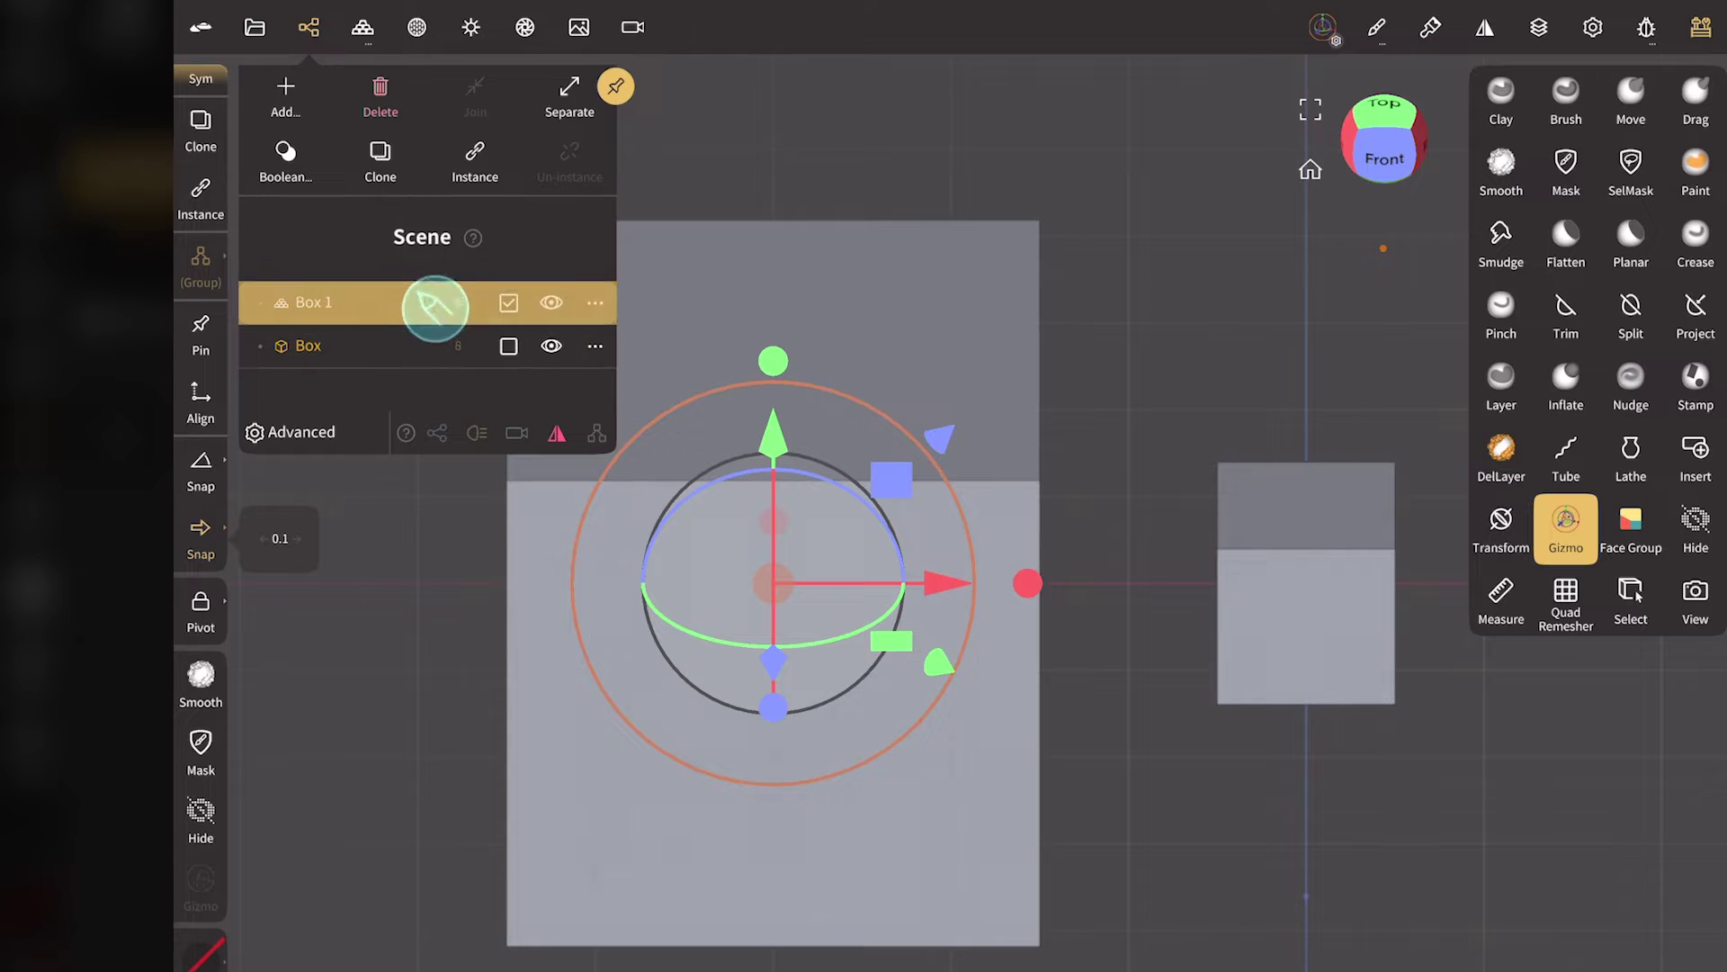
left_click(508, 302)
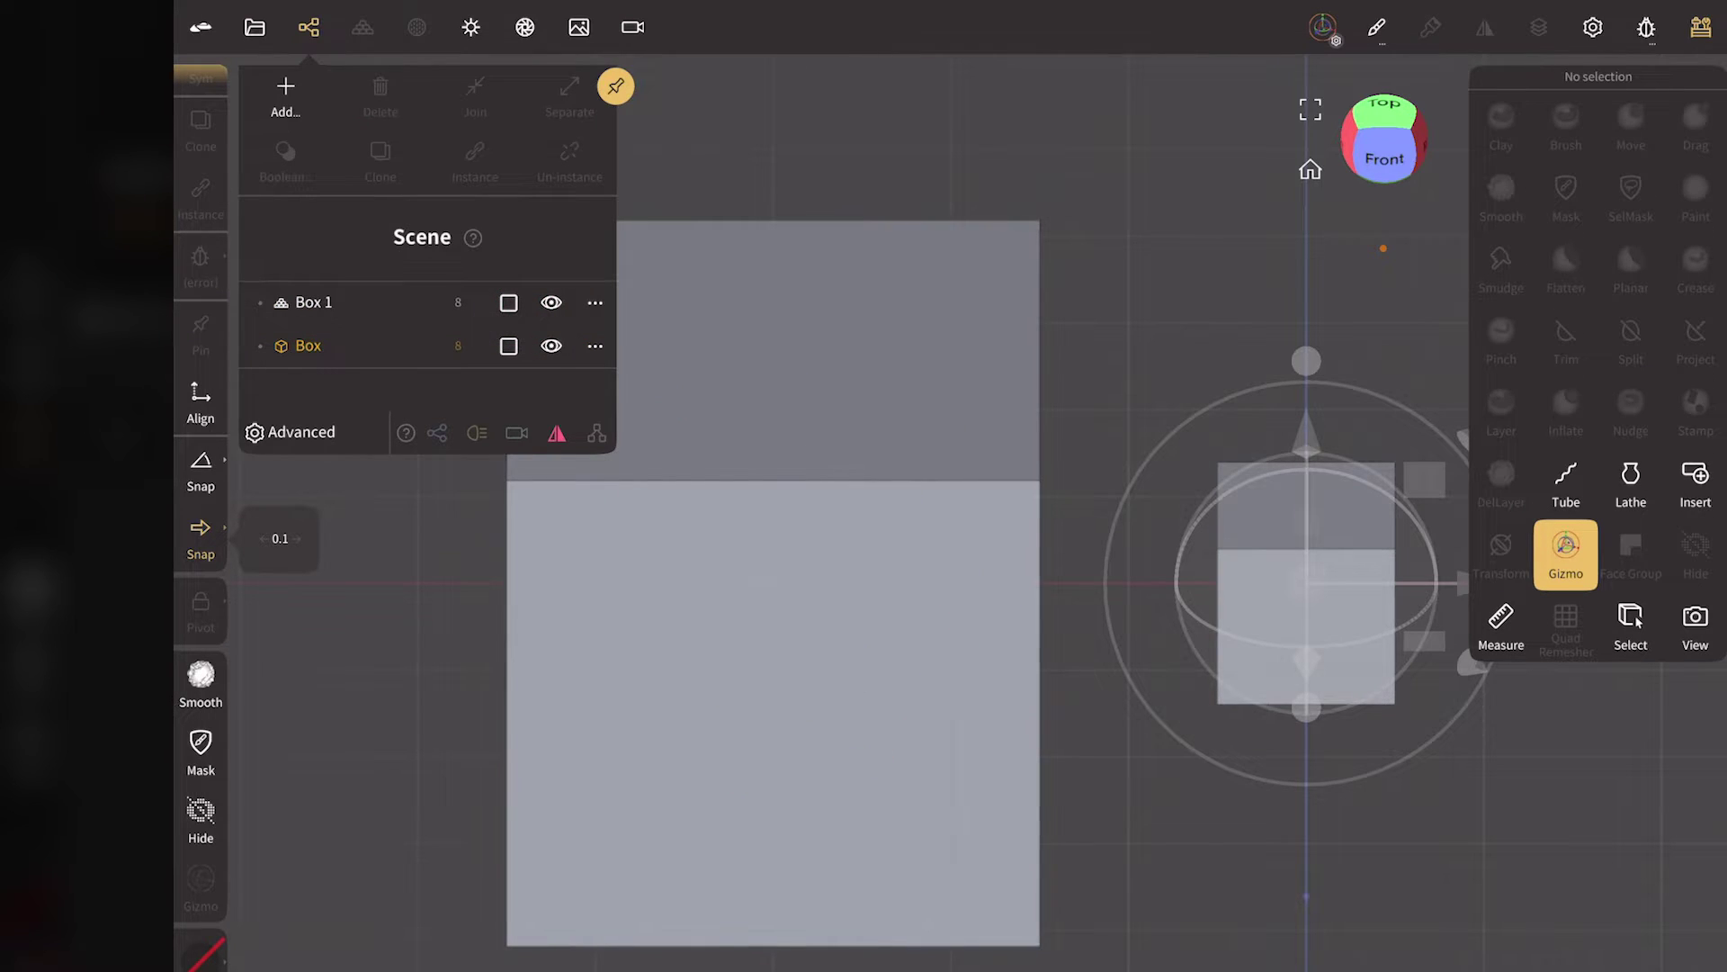
left_click(552, 302)
left_click(1309, 169)
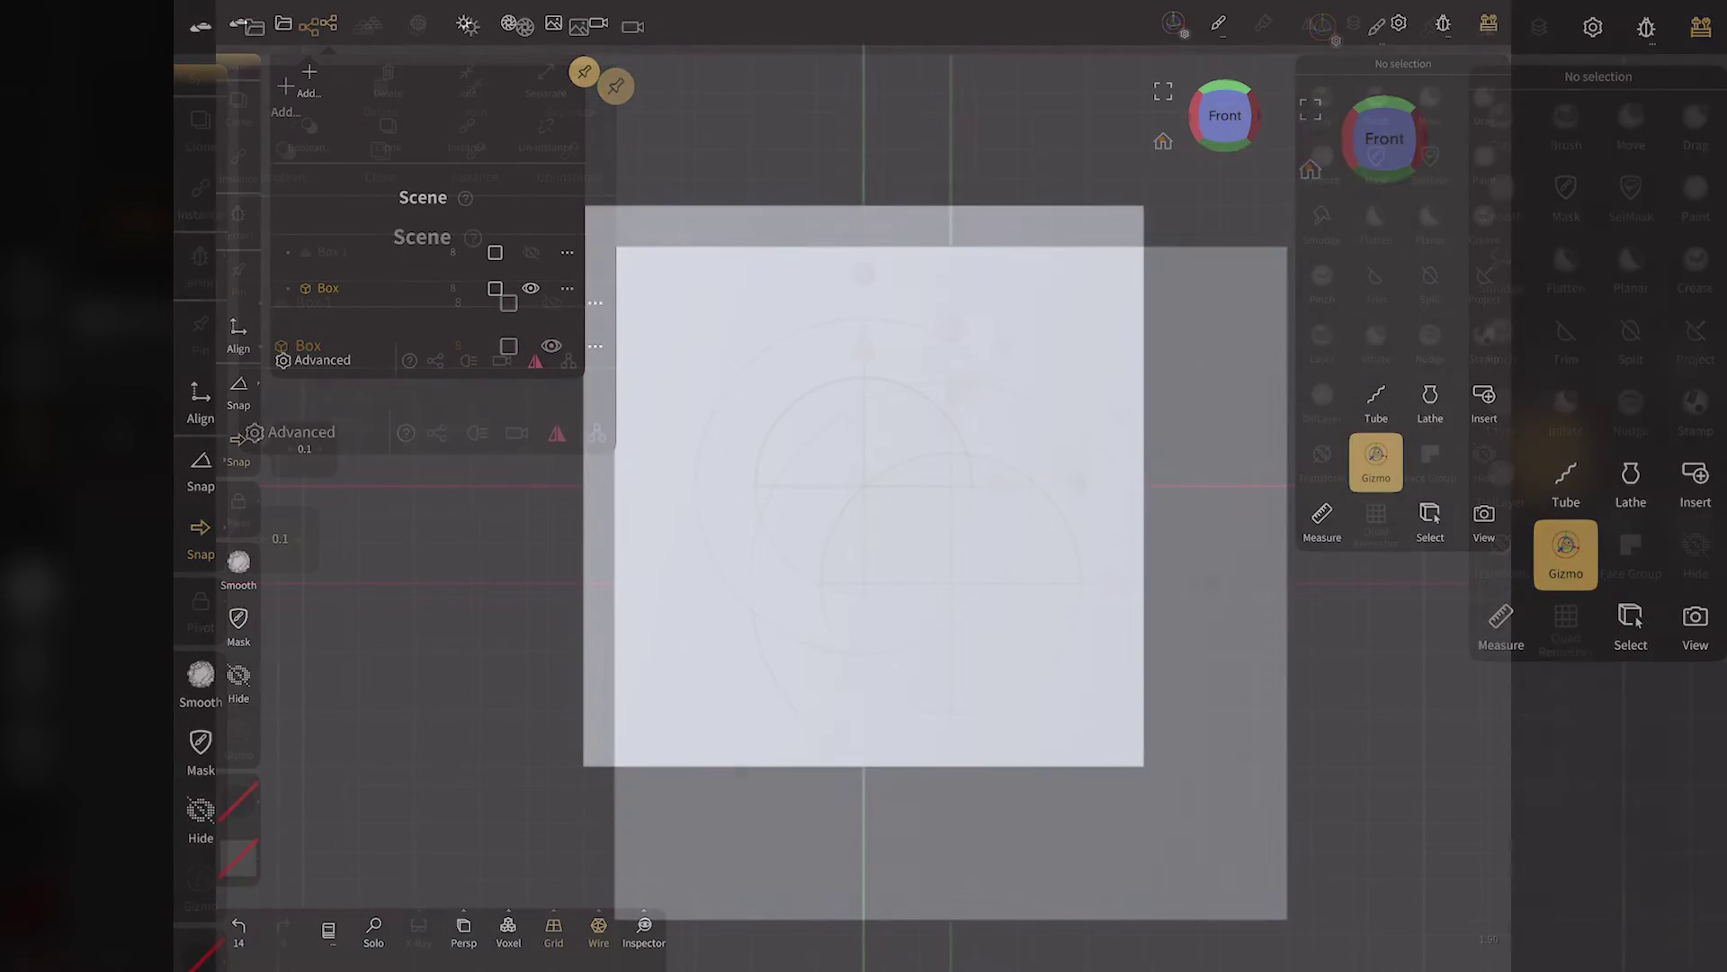
Select and validate the small Box, then show the add-object choices.
left_click(1051, 303)
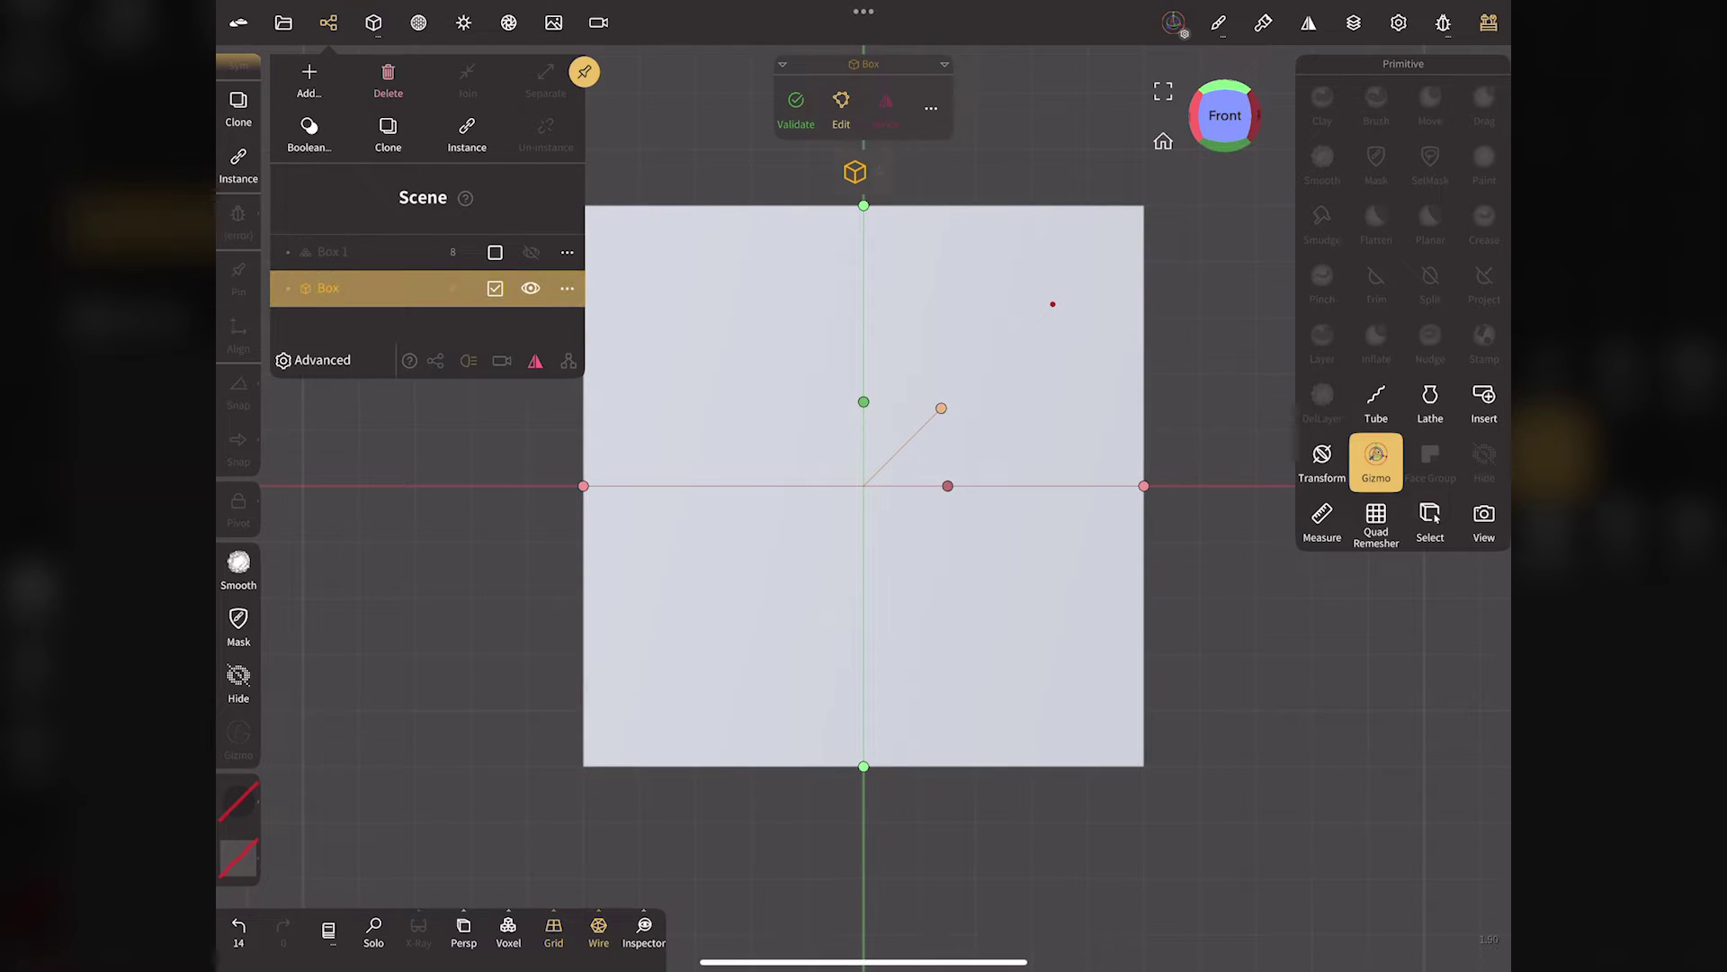
left_click(794, 106)
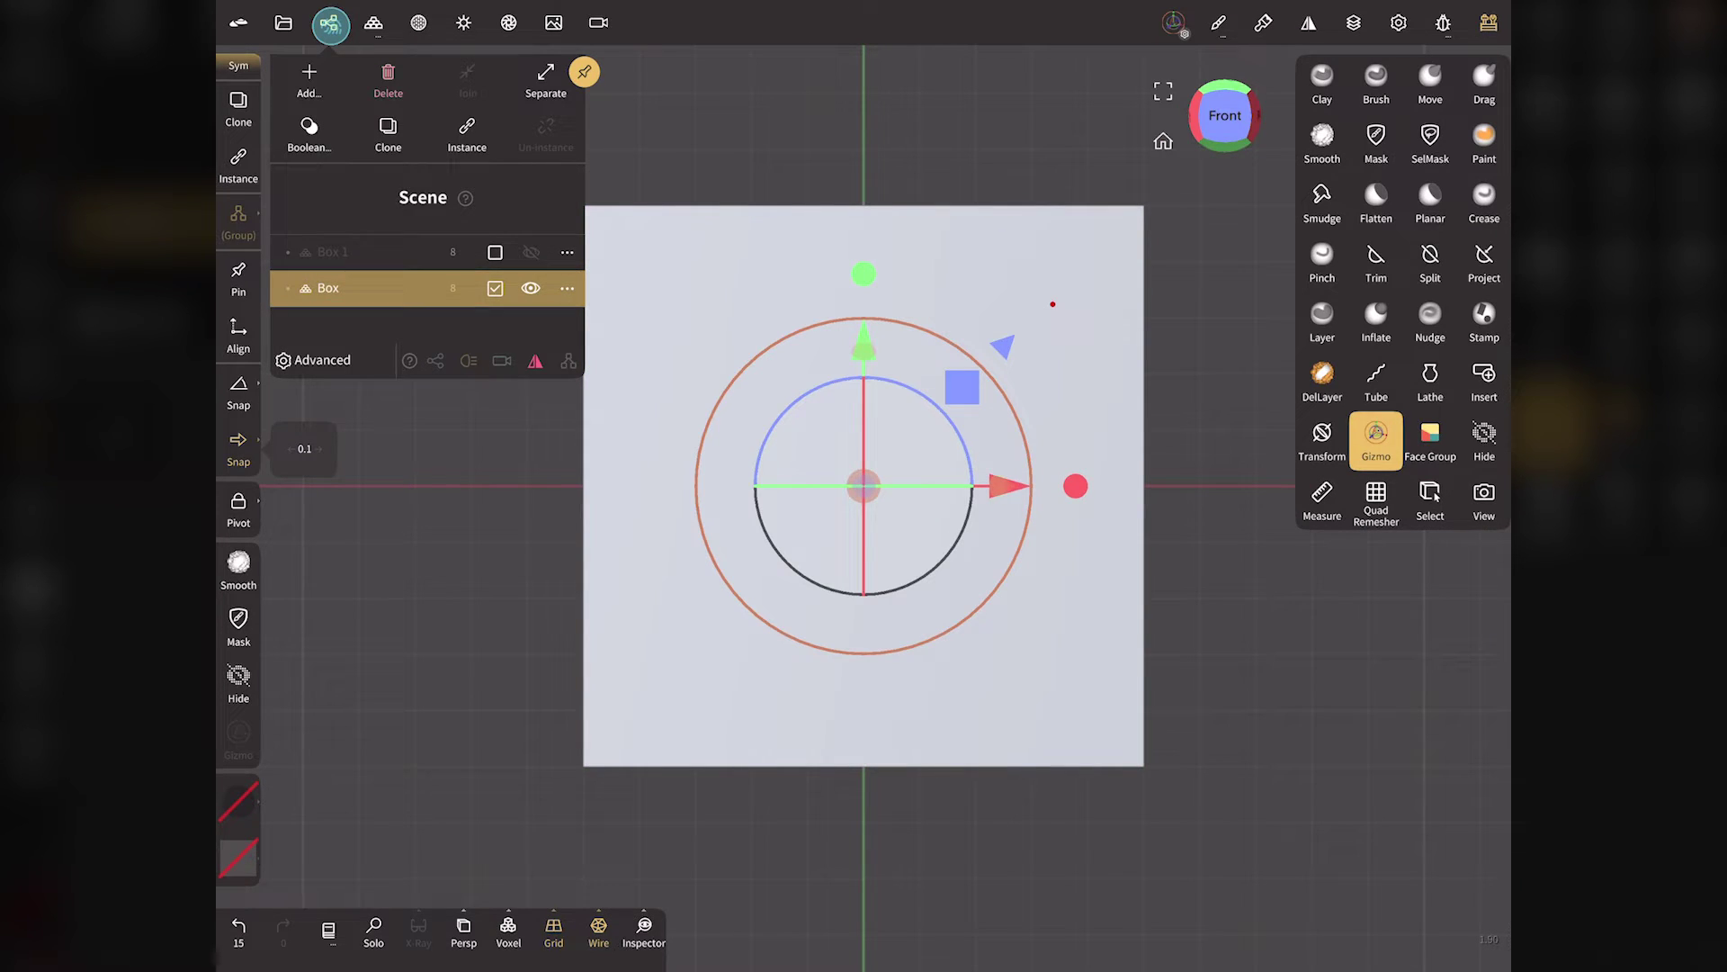
left_click(1053, 304)
scroll(423, 614, "down", 5)
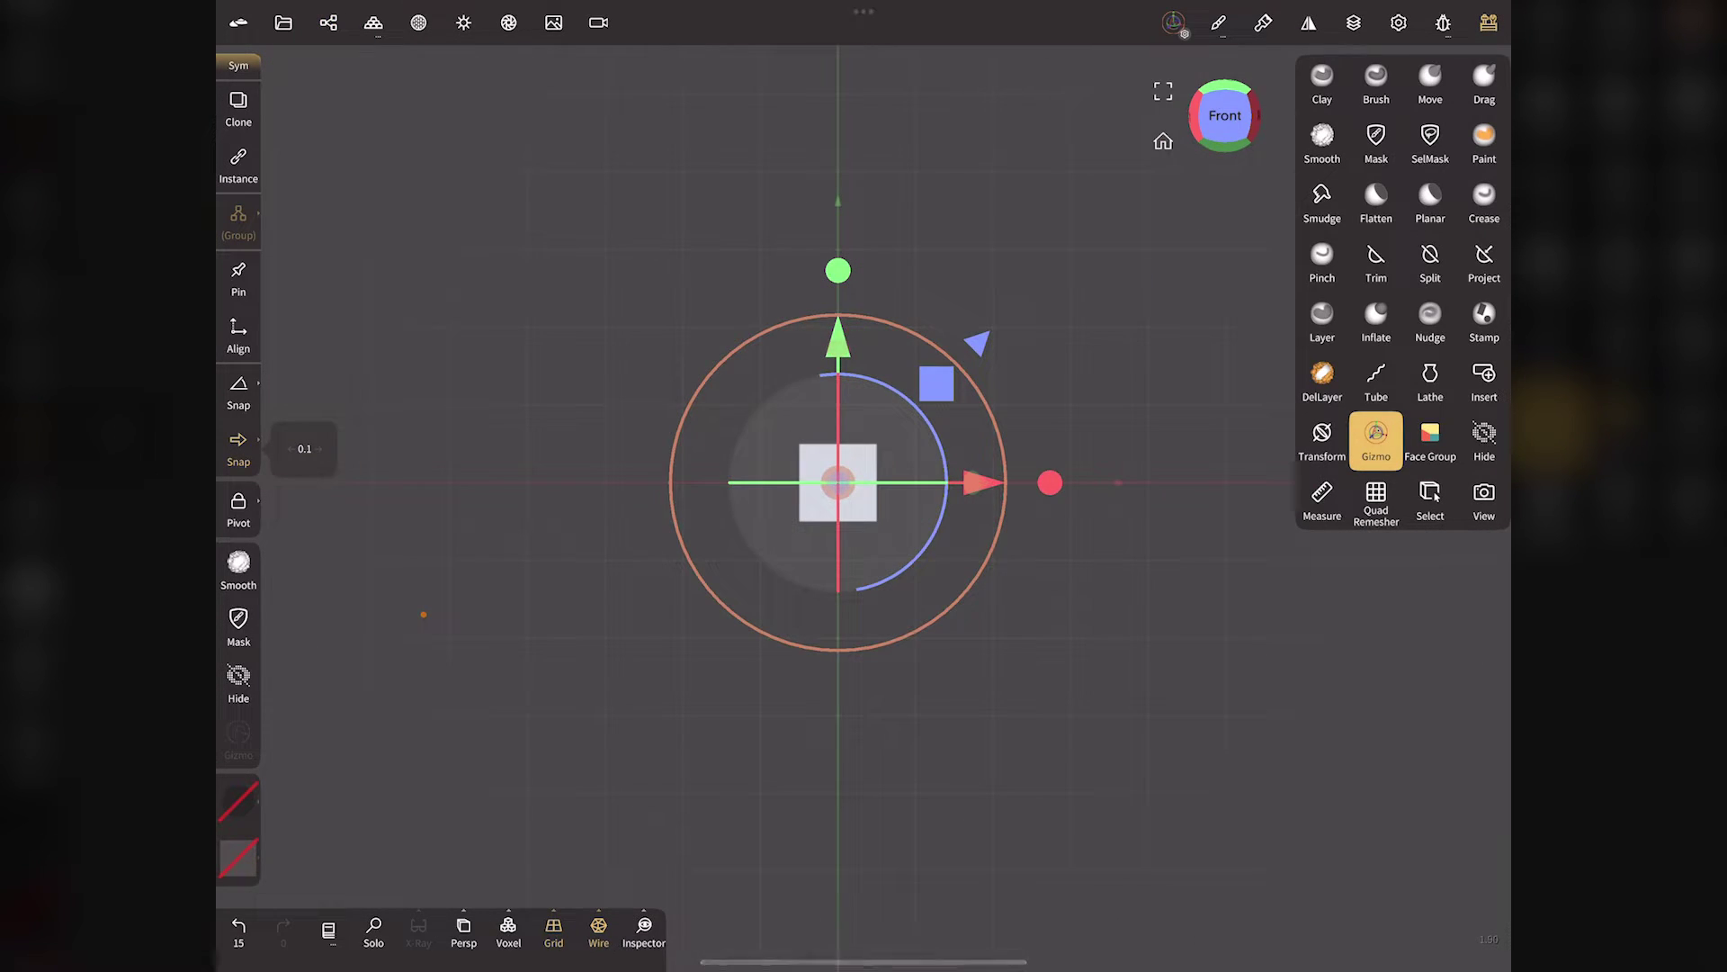
left_click(328, 23)
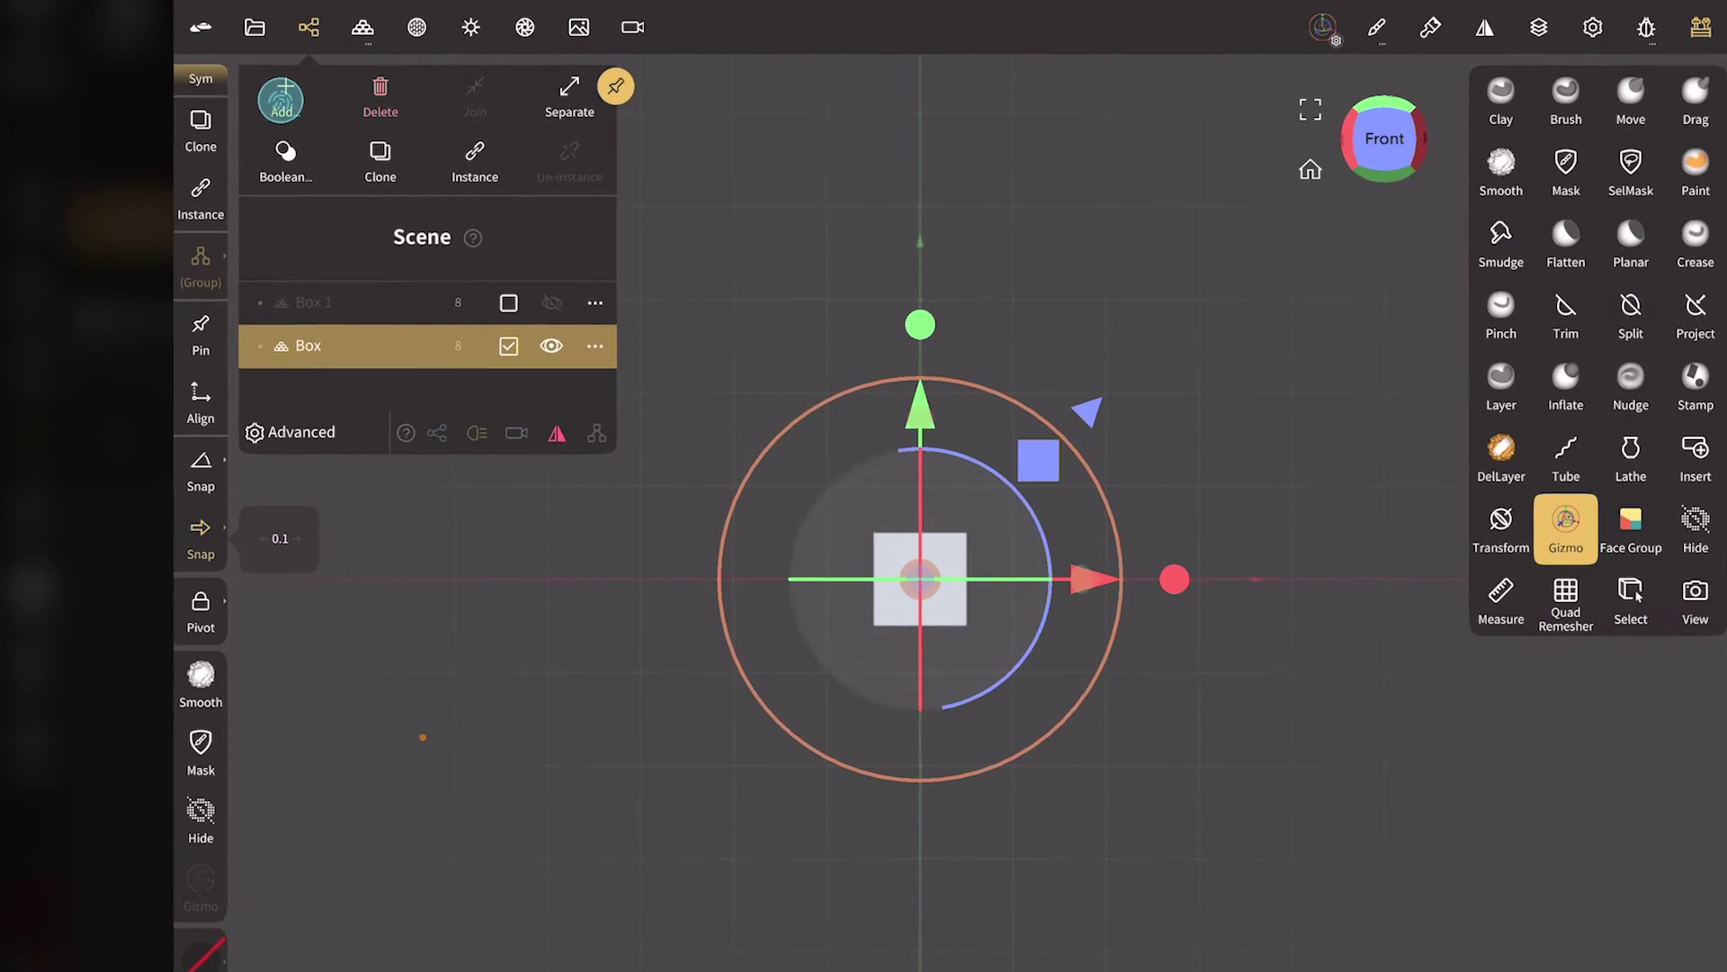
left_click(302, 86)
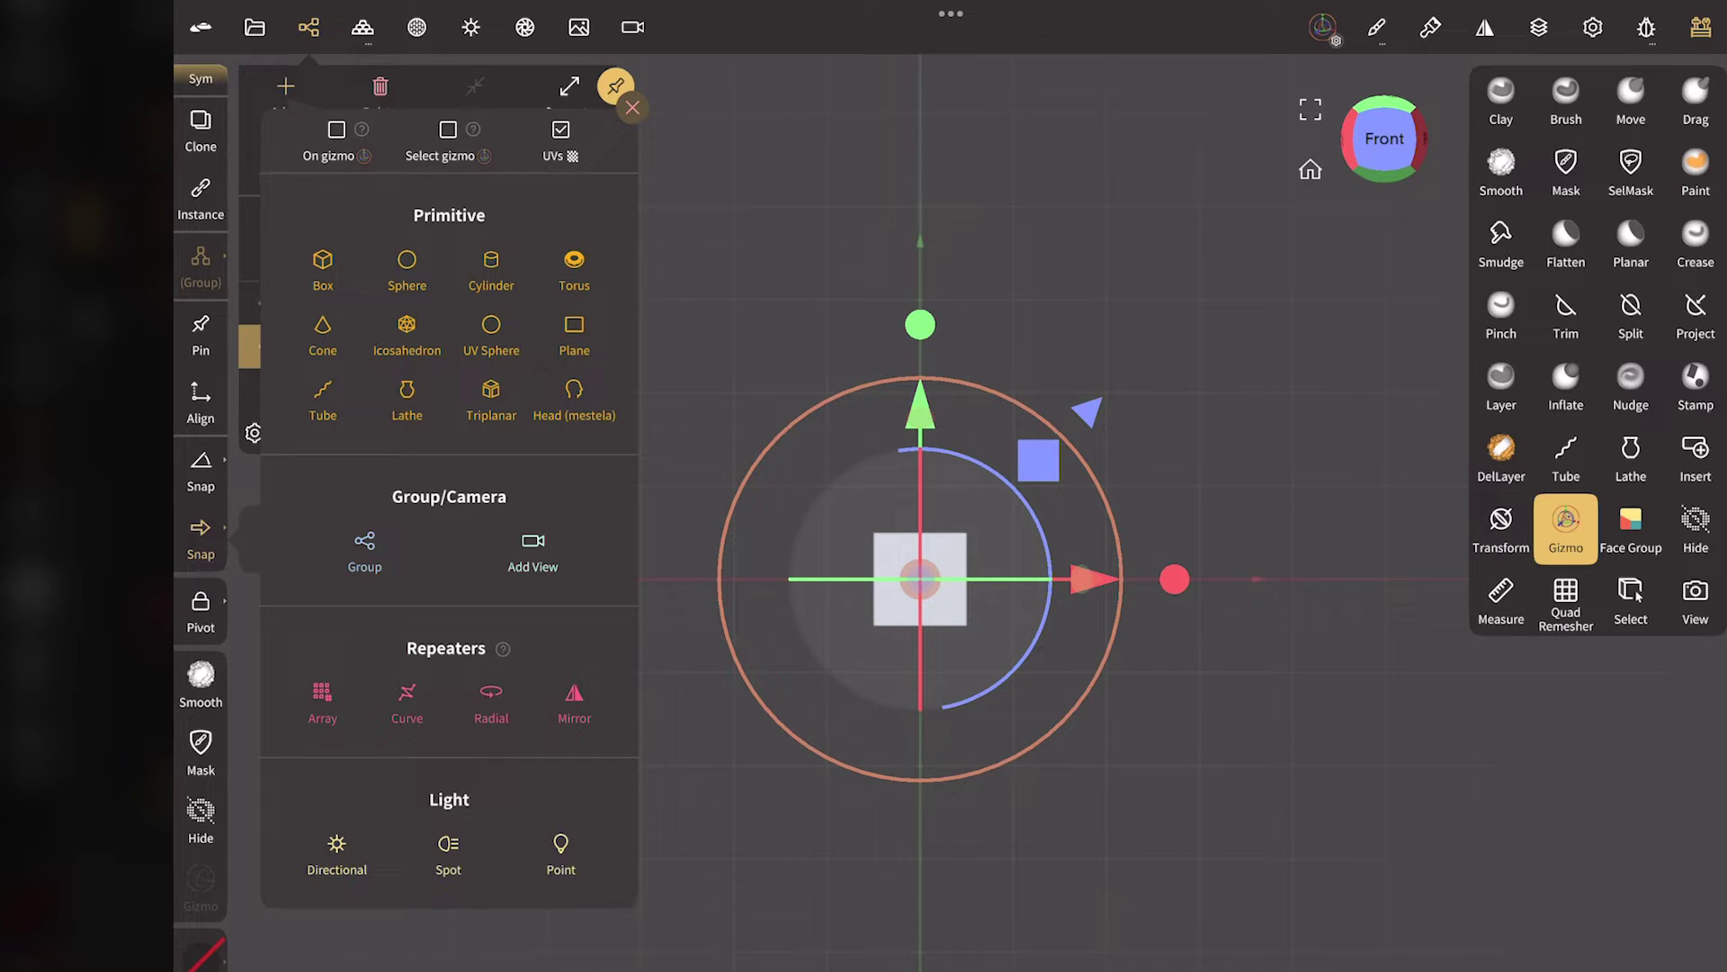
Add an Array repeater with Offset X 0.1 and Count X 50.
left_click(322, 695)
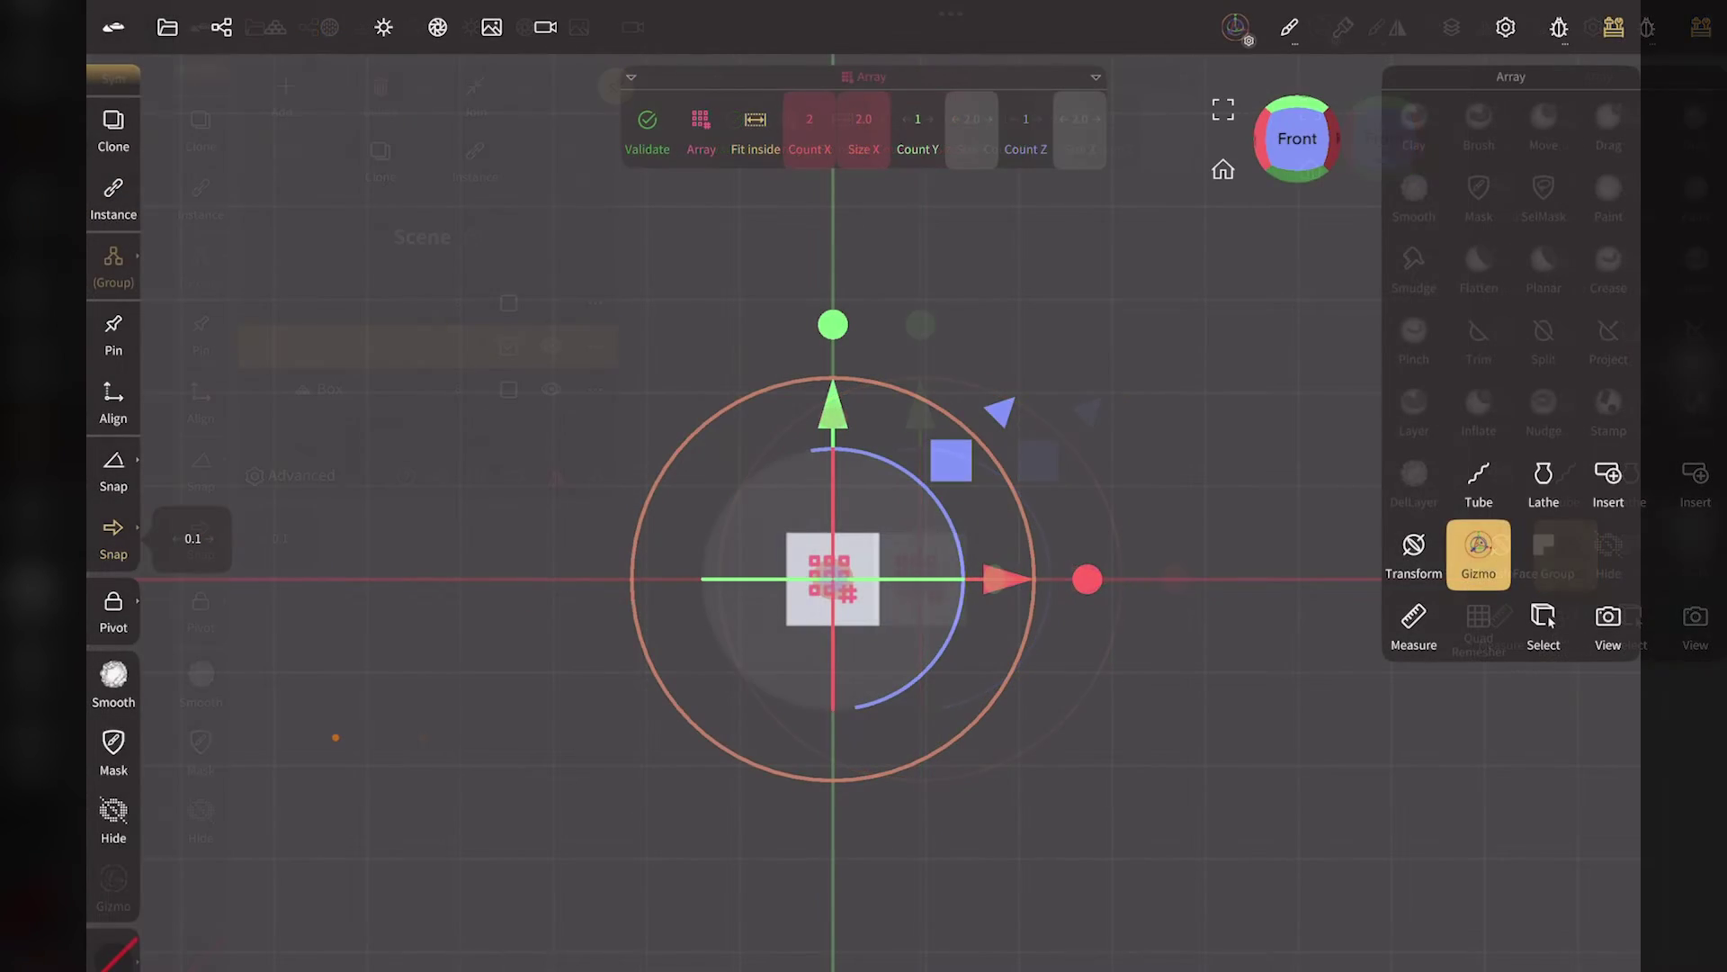
left_click(755, 127)
left_click(859, 130)
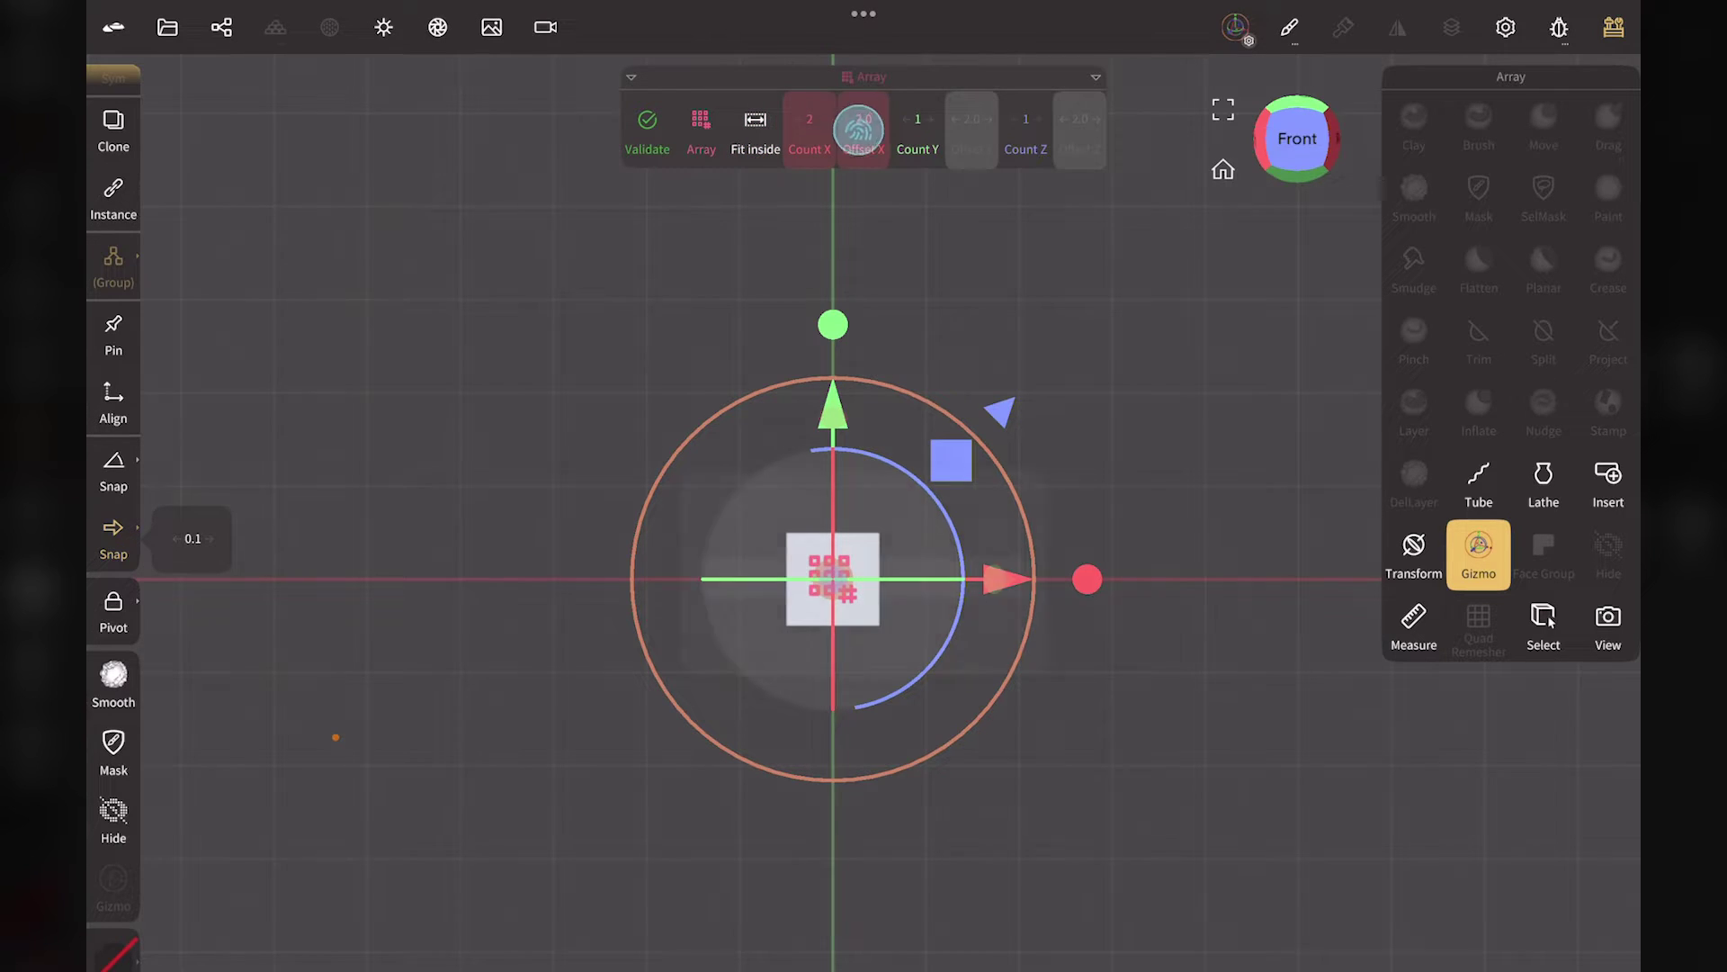
type("0.")
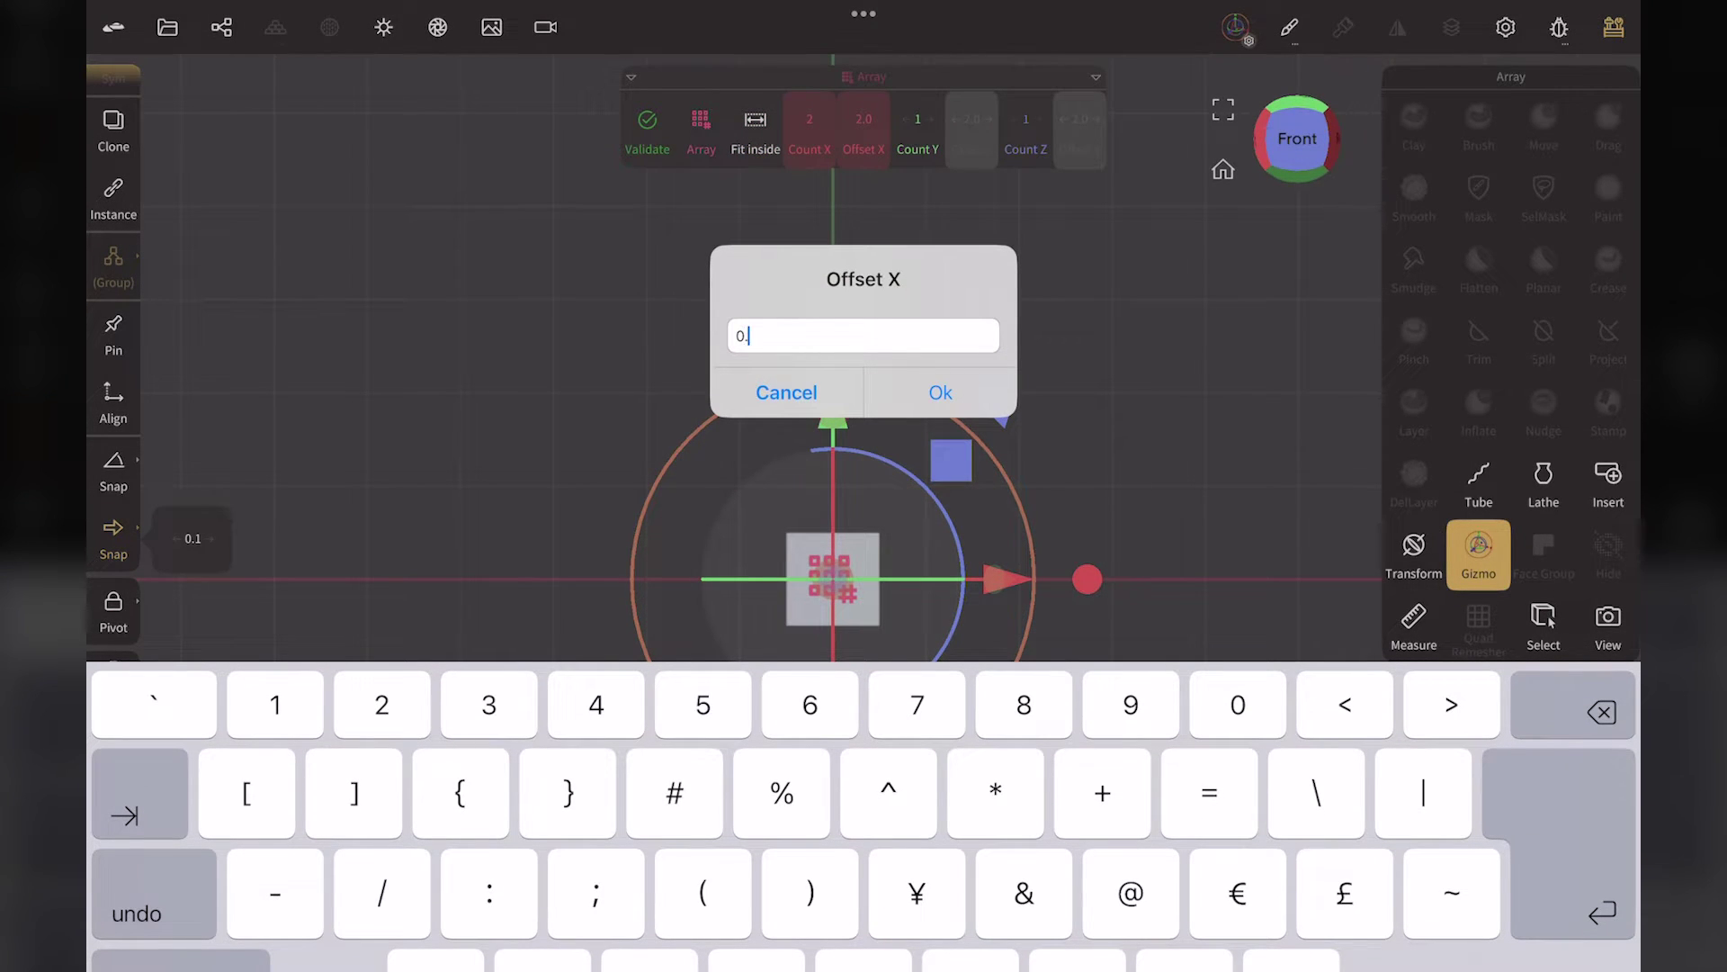
type("1")
key("Return")
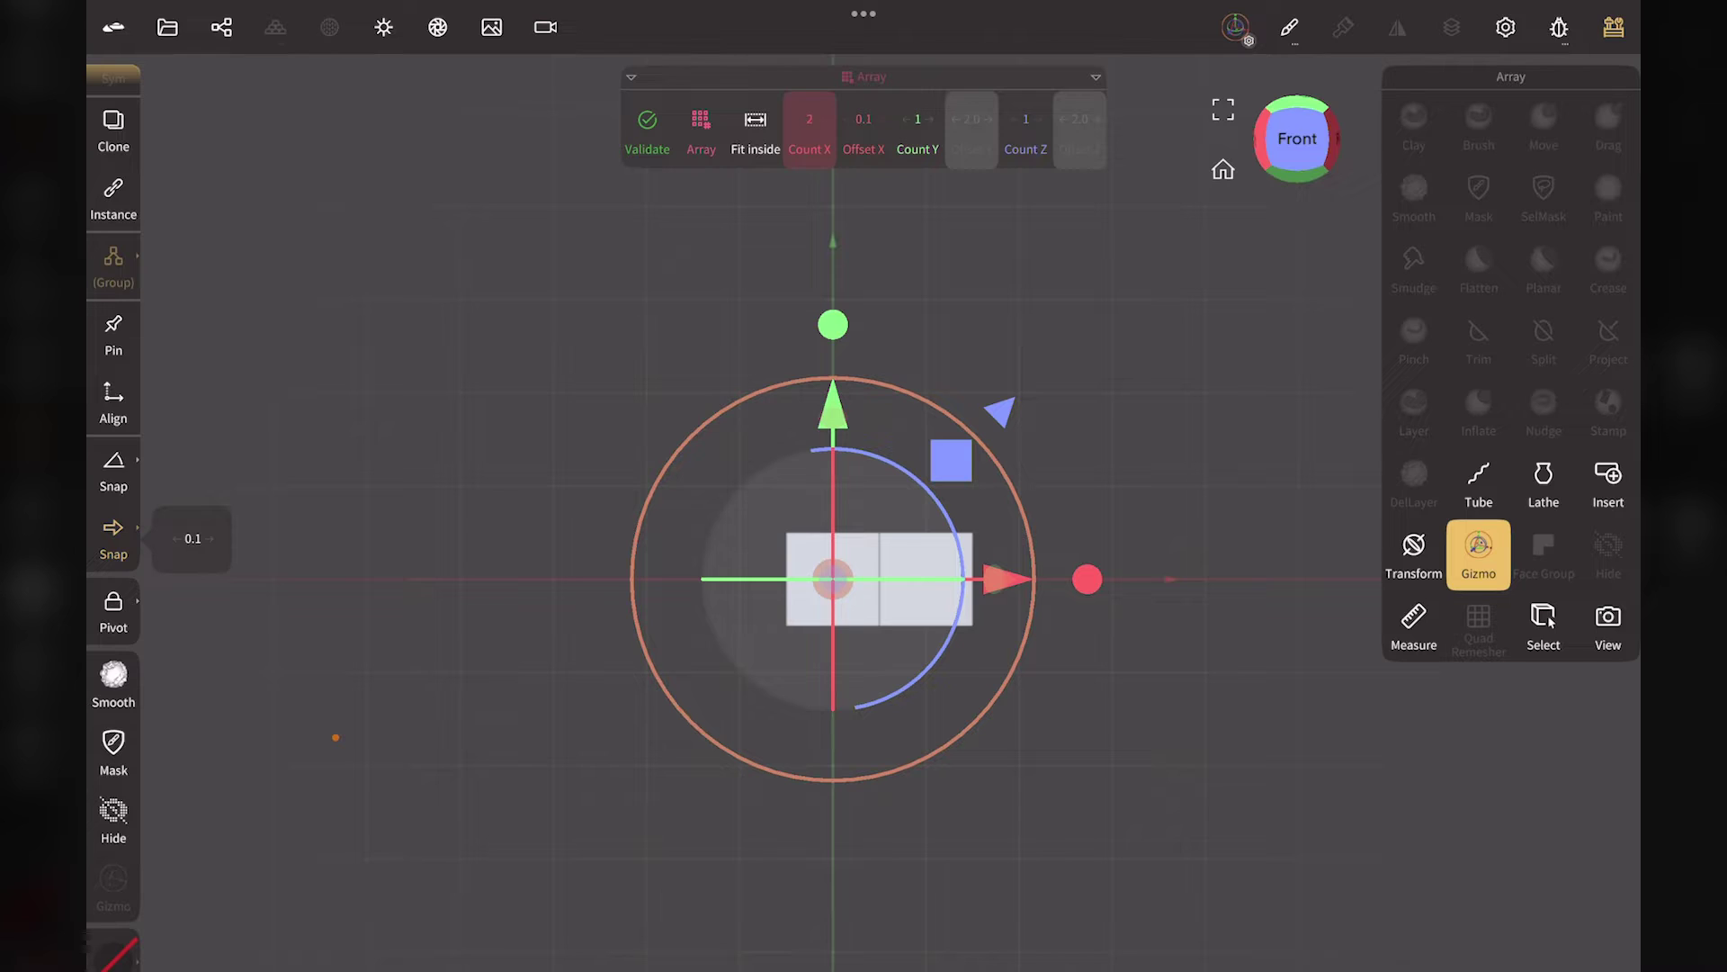
left_click(809, 131)
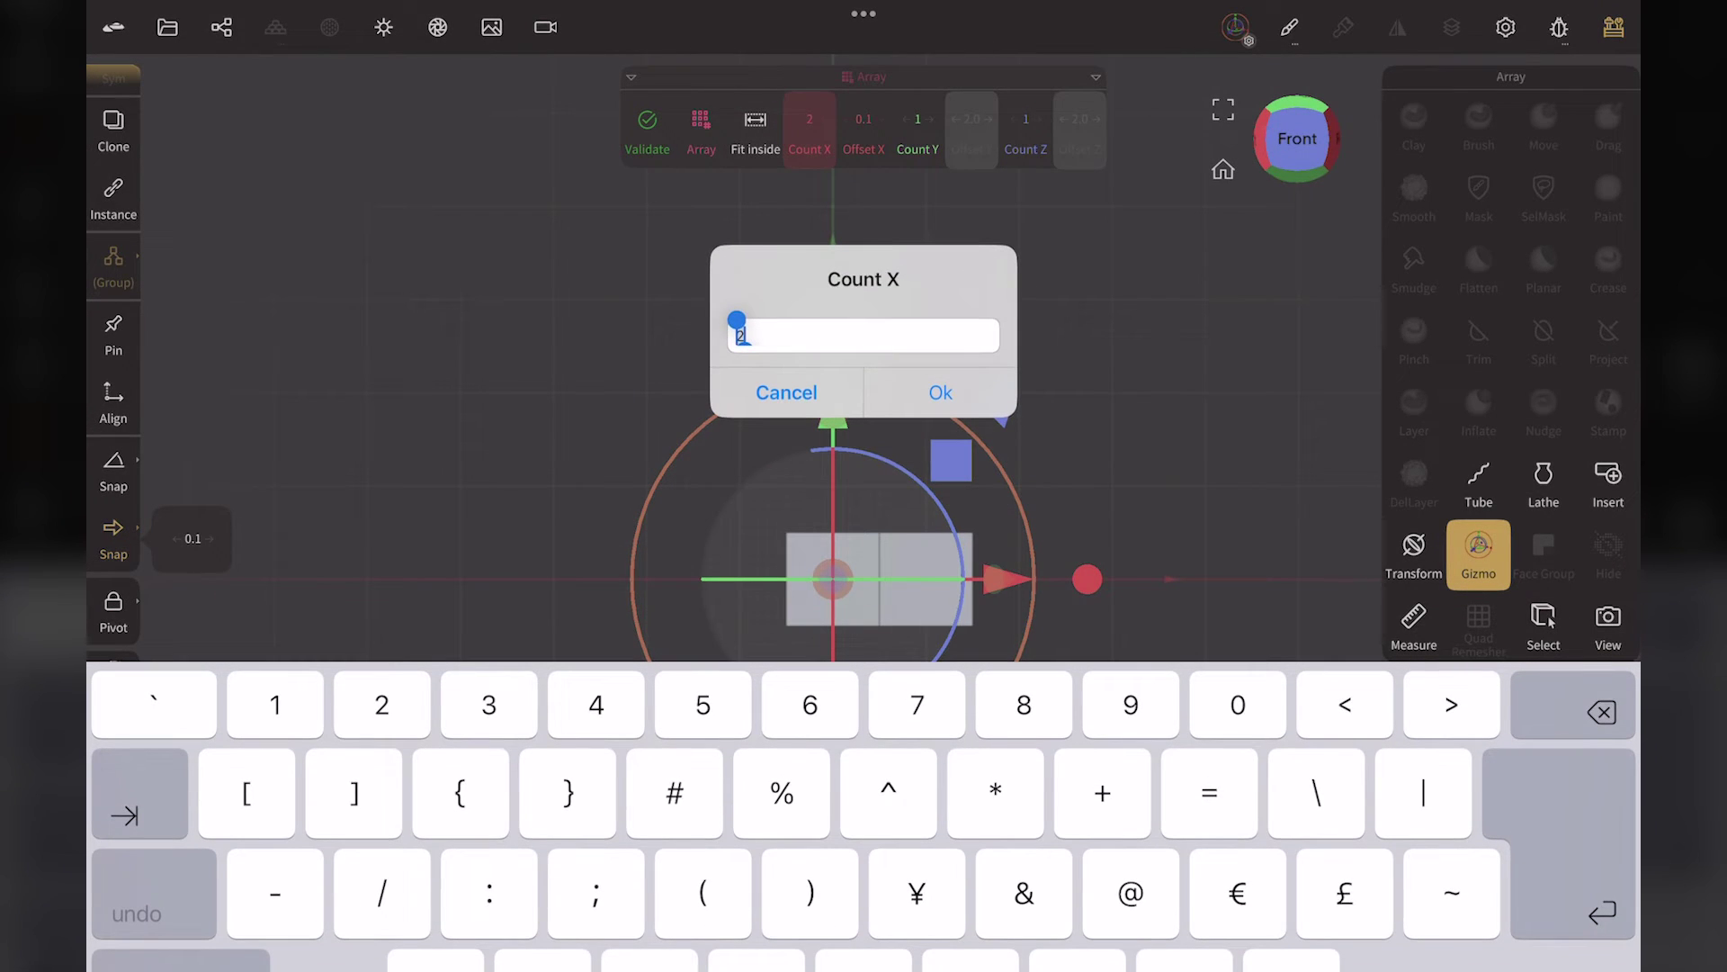
type("50")
left_click(940, 393)
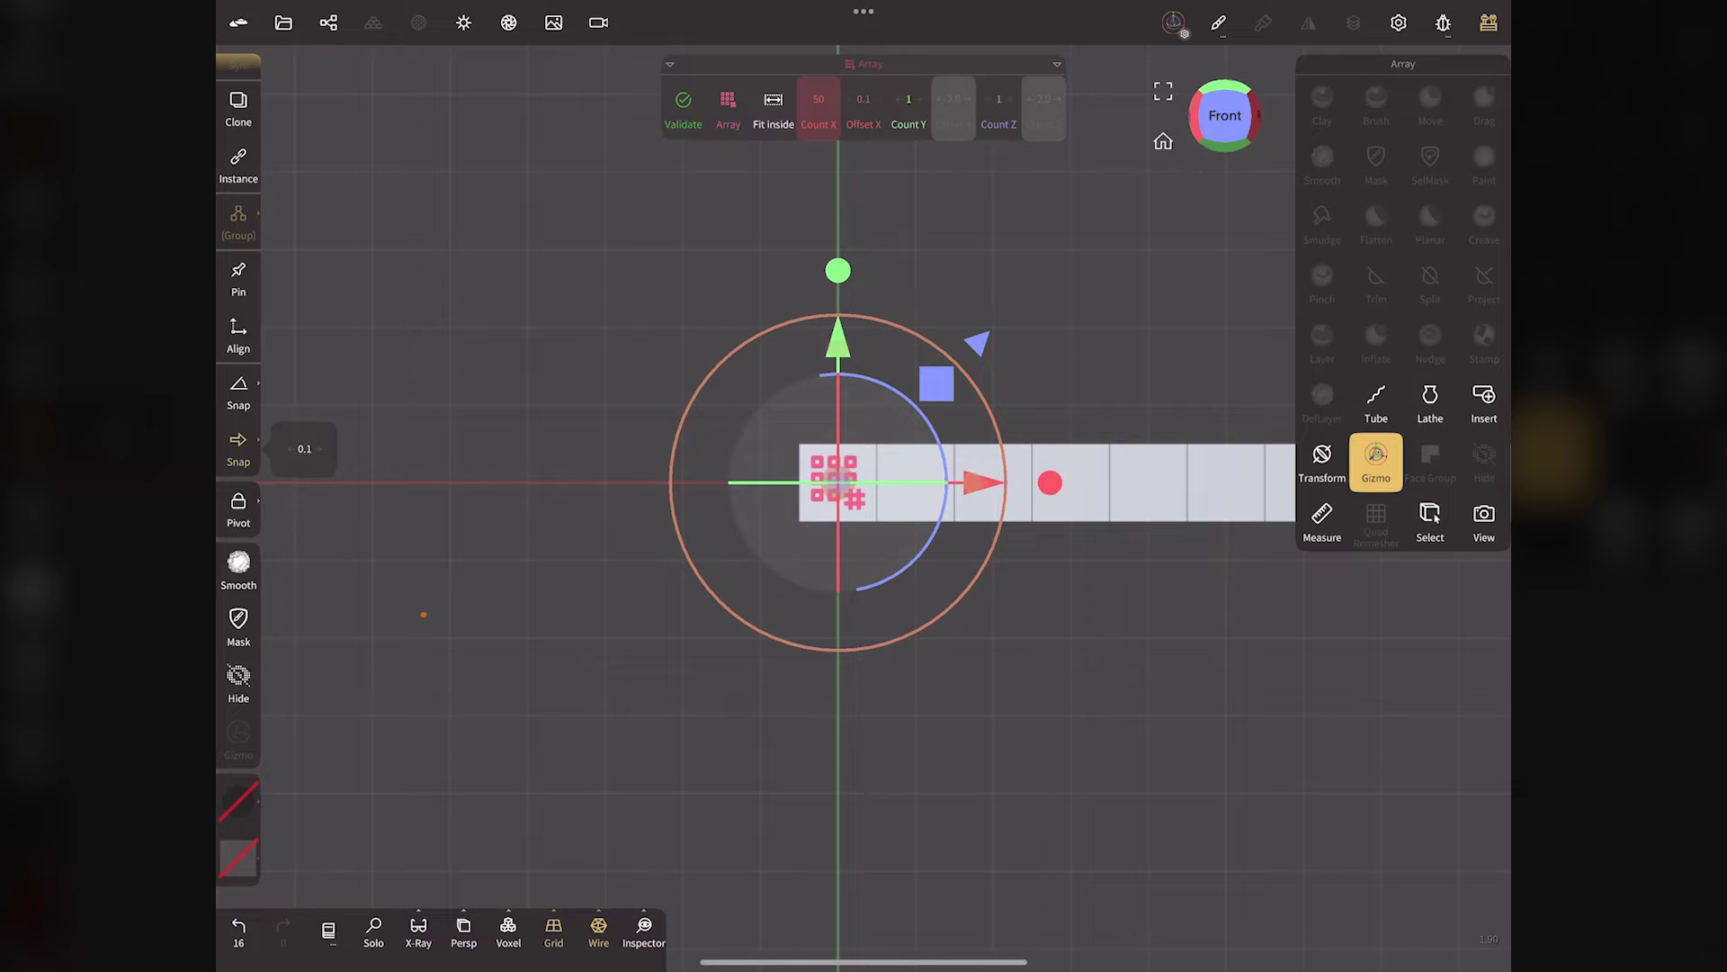
Switch to the Select tool and reset the camera to the front view.
middle_click_drag(900, 576, 450, 576)
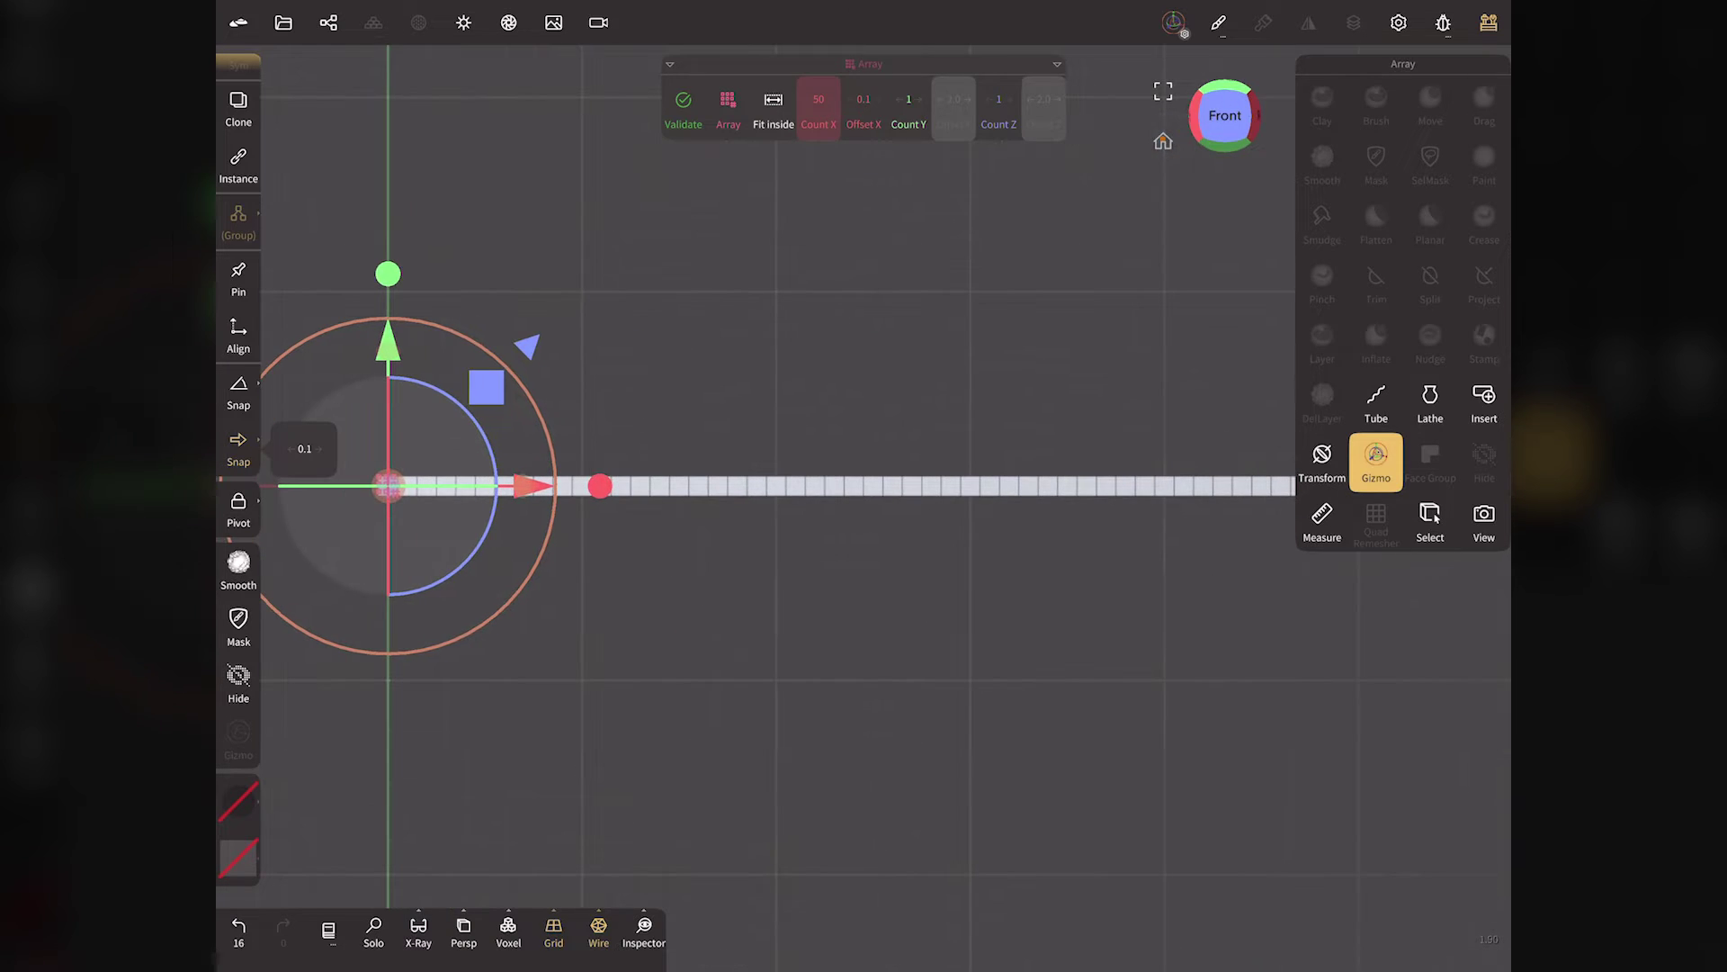
left_click(1430, 517)
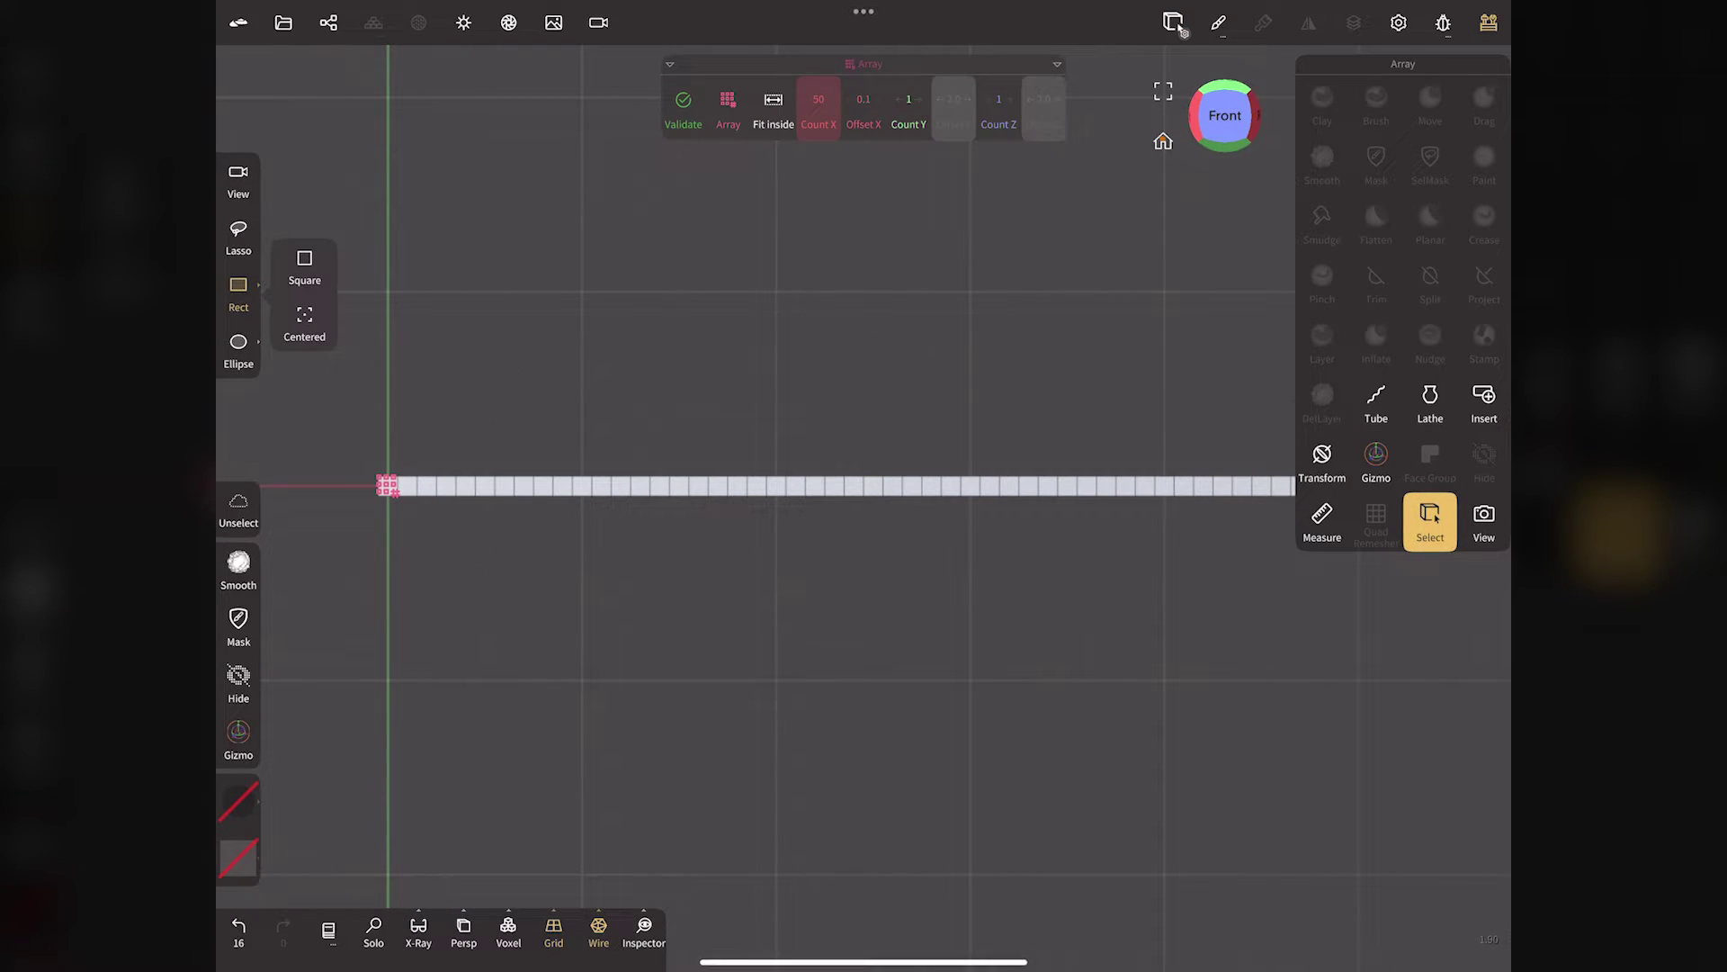
left_click(1174, 22)
left_click_drag(1401, 279, 1396, 272)
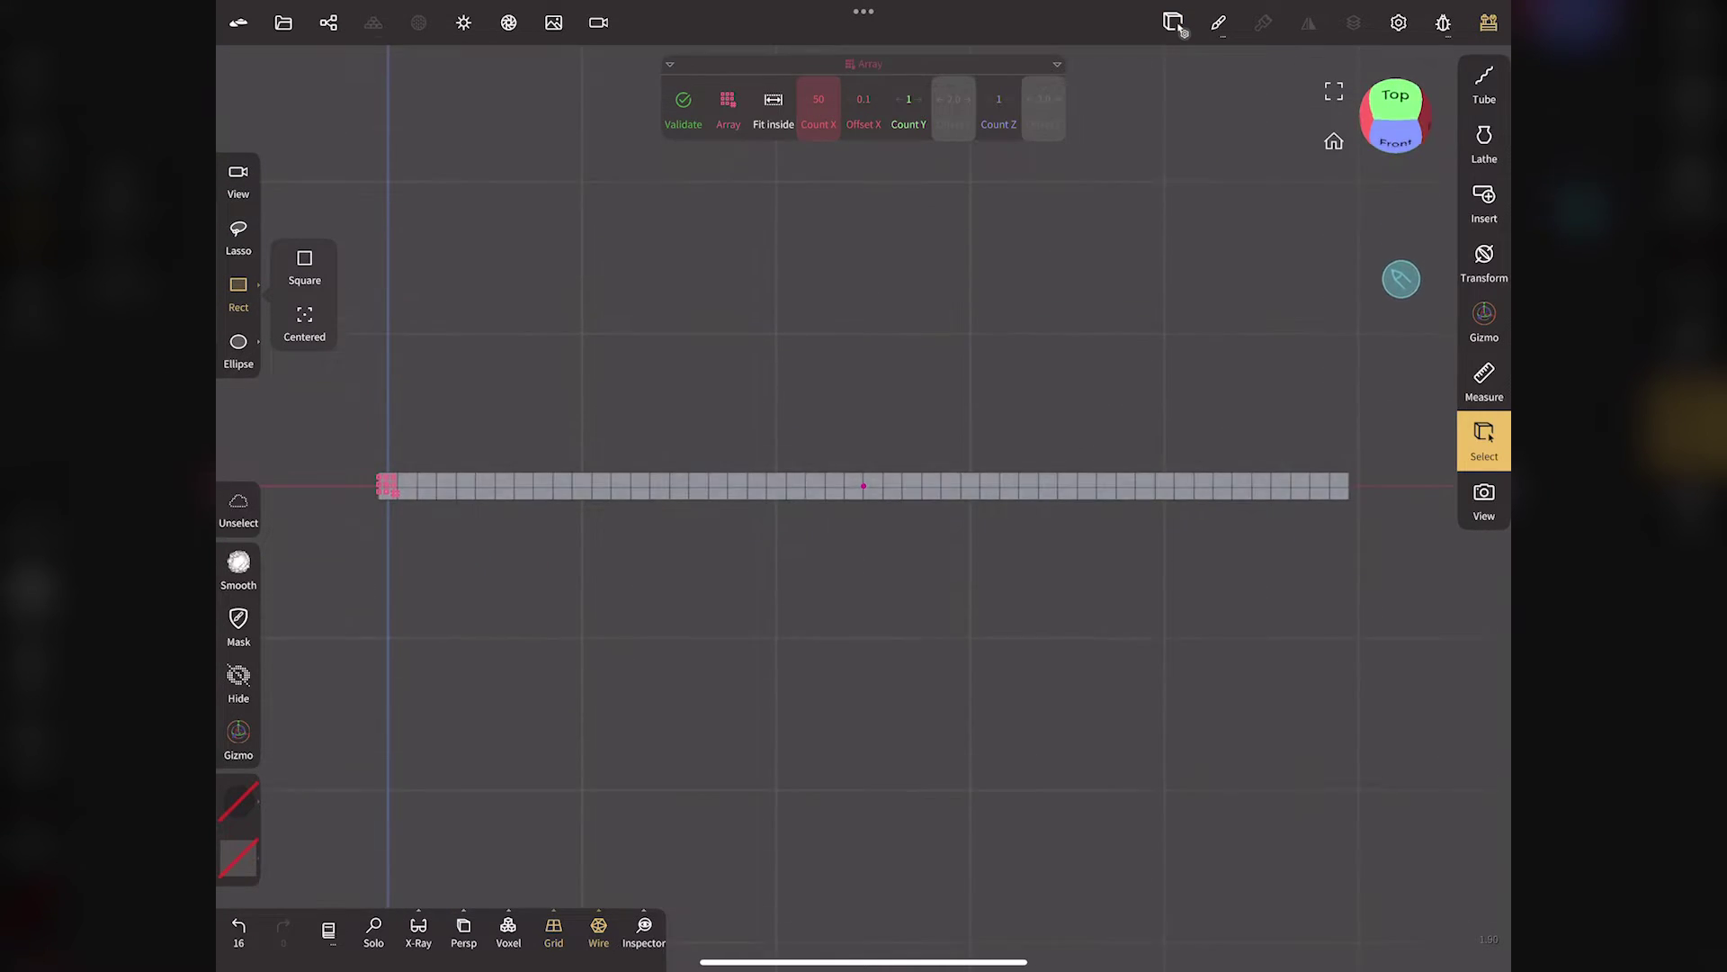
left_click(1335, 143)
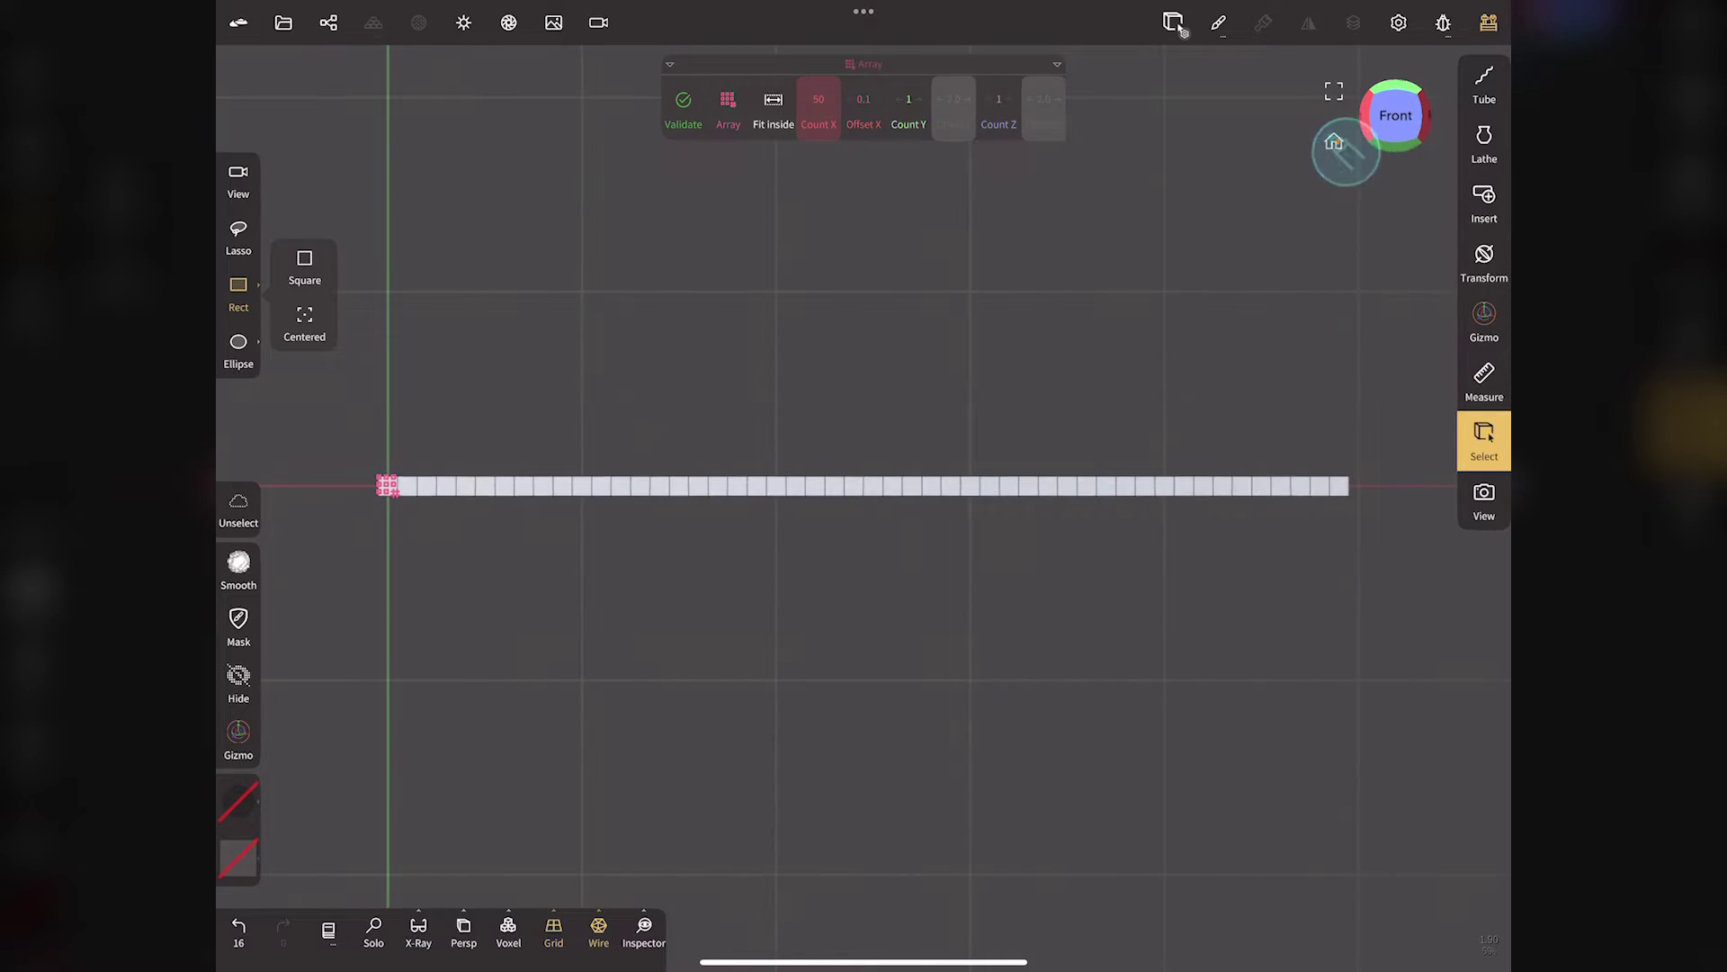
Set the array's Count Y to 25 and Offset Y to 0.1, forming a 50 × 25 grid.
left_click(912, 117)
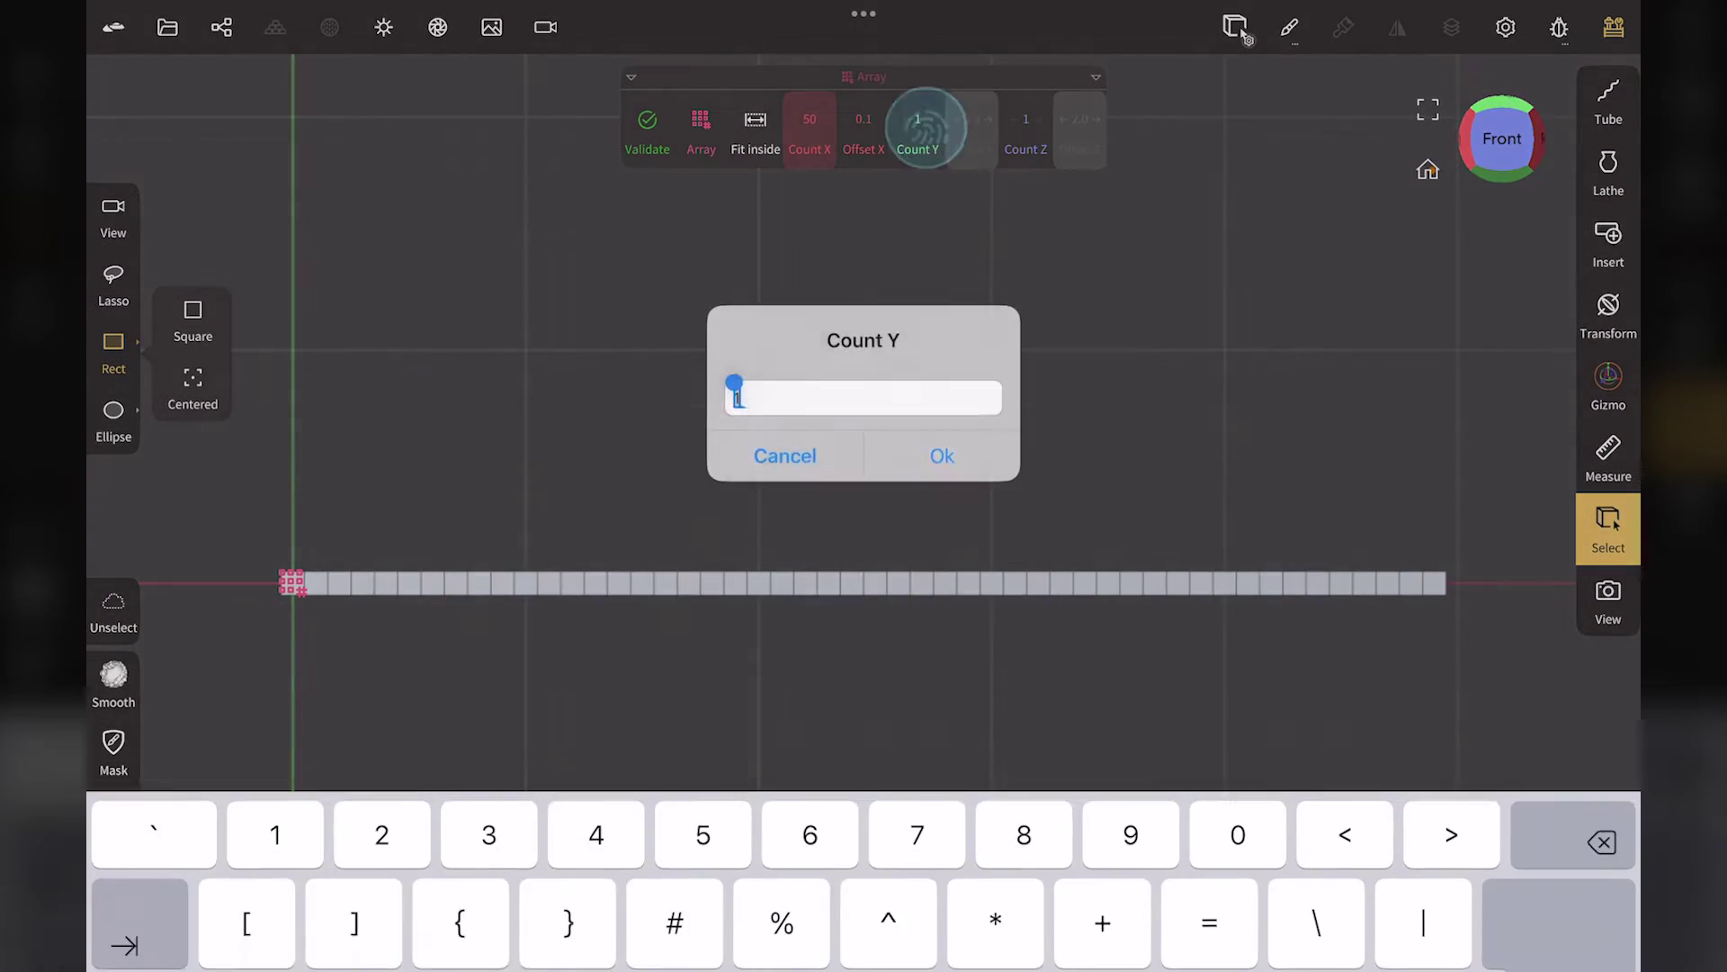
type("25")
left_click(940, 392)
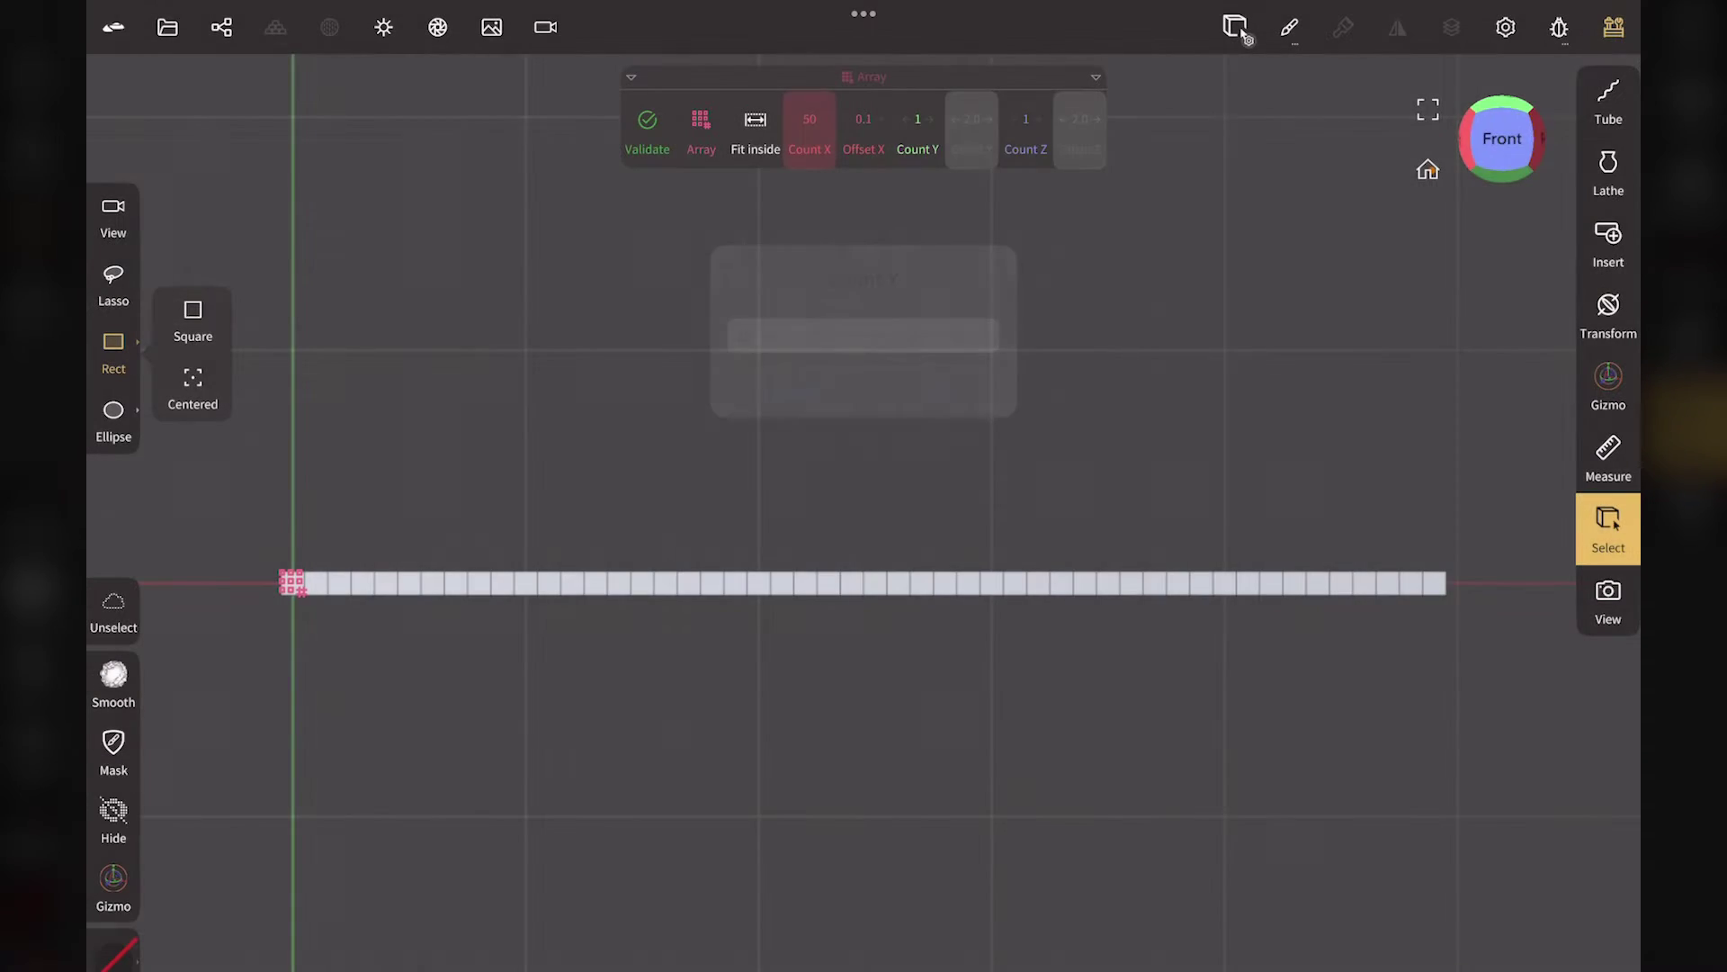
left_click(972, 126)
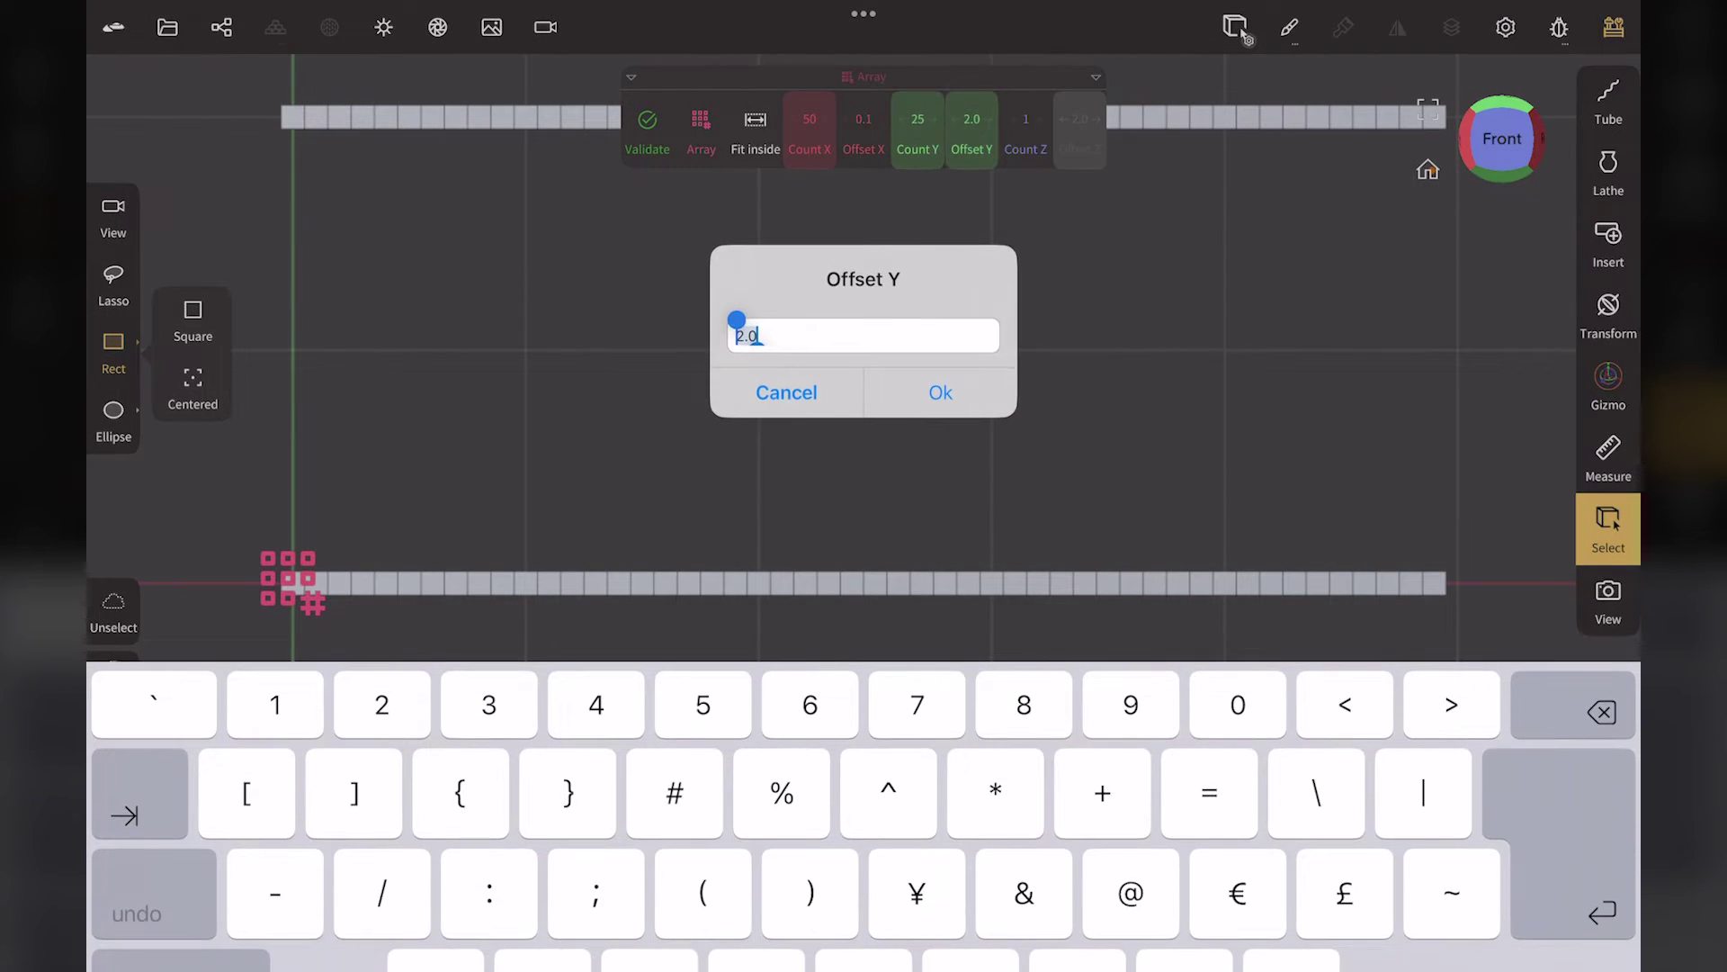
type("0.1")
left_click(940, 392)
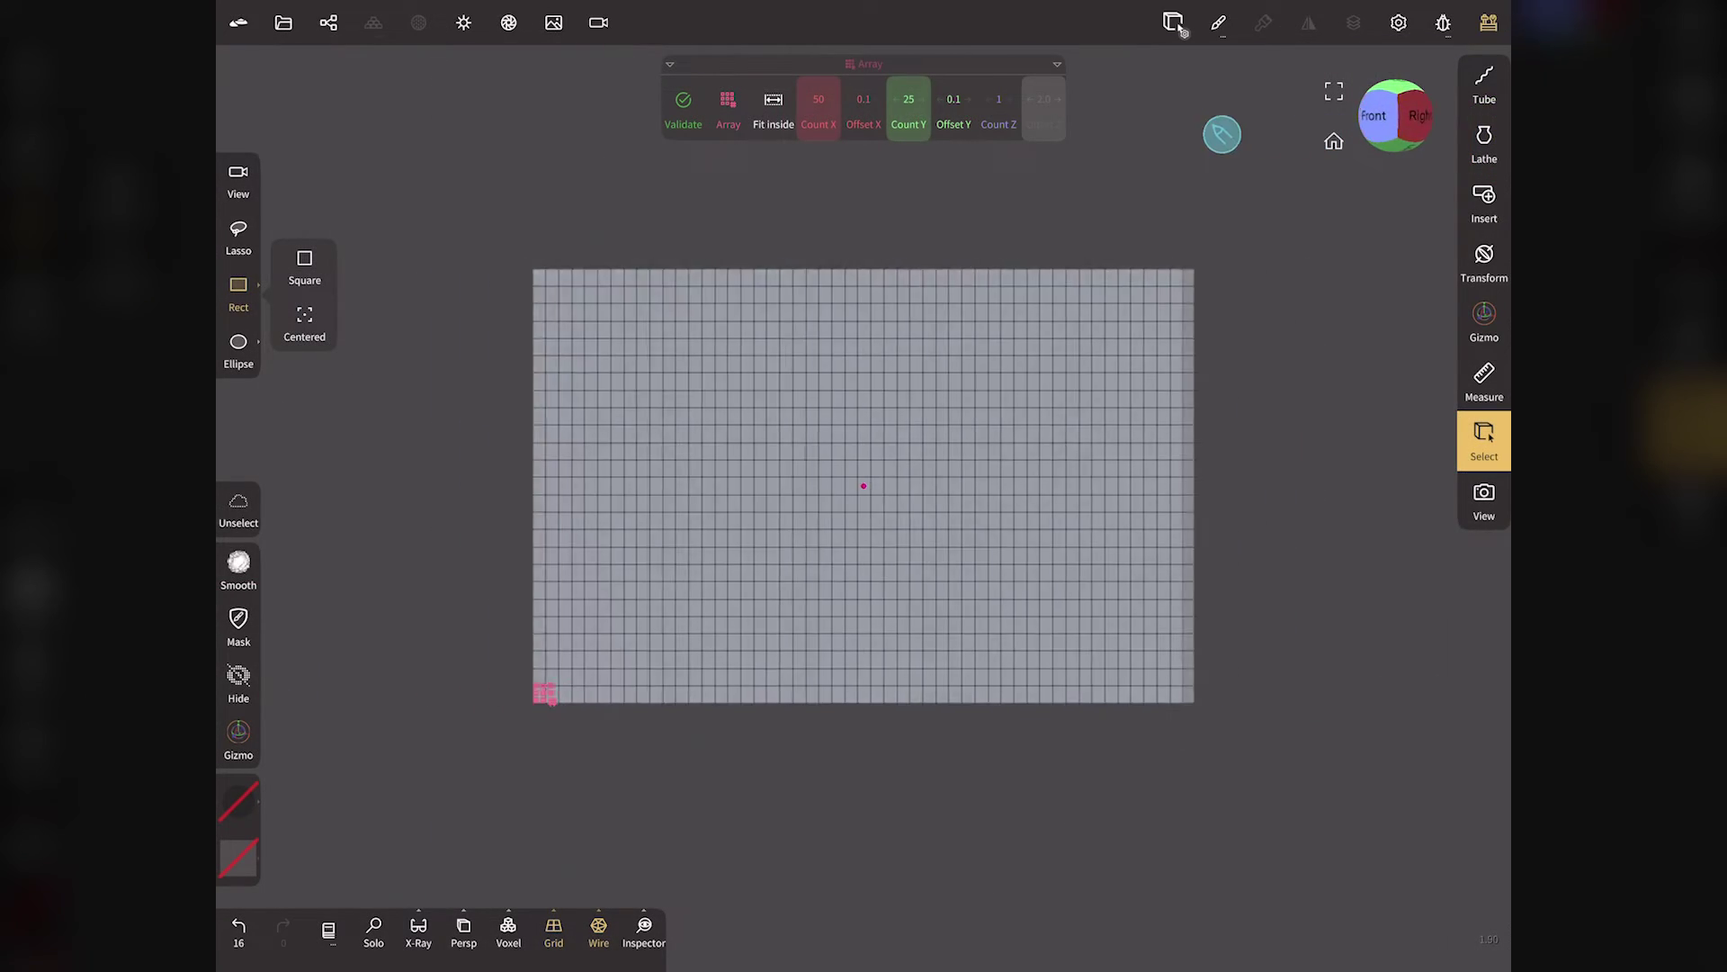
mouse_move(1222, 135)
left_mouse_down()
mouse_move(1014, 123)
mouse_move(1325, 113)
left_mouse_up()
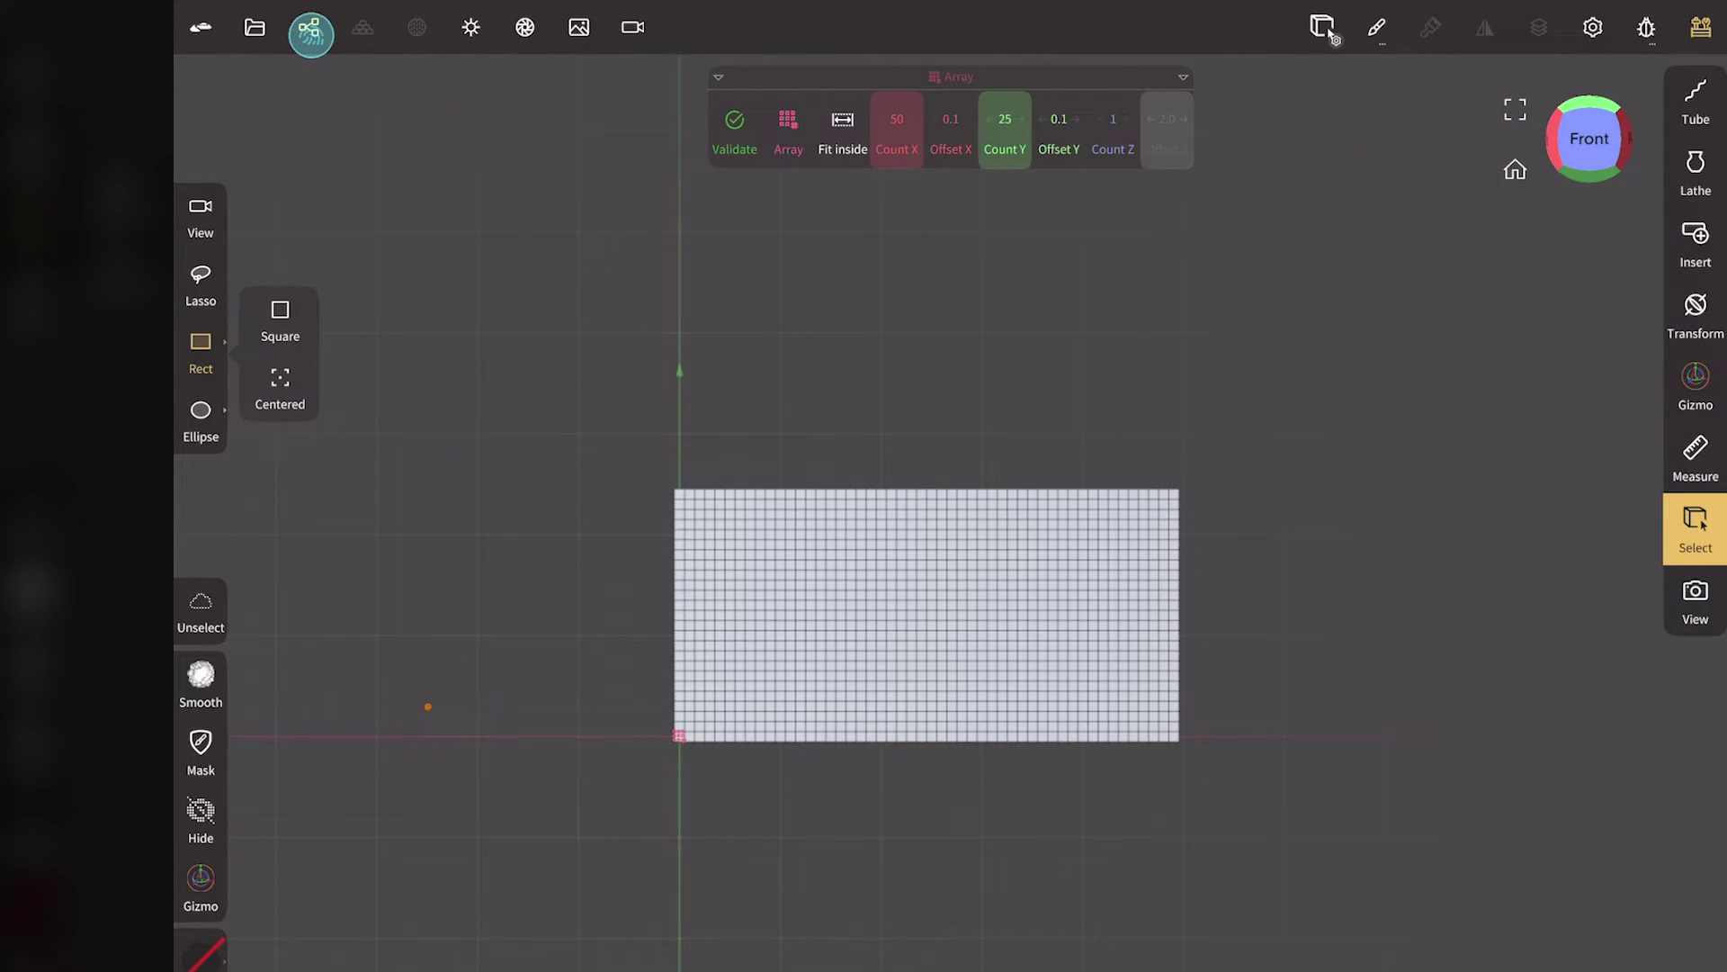
left_click(310, 34)
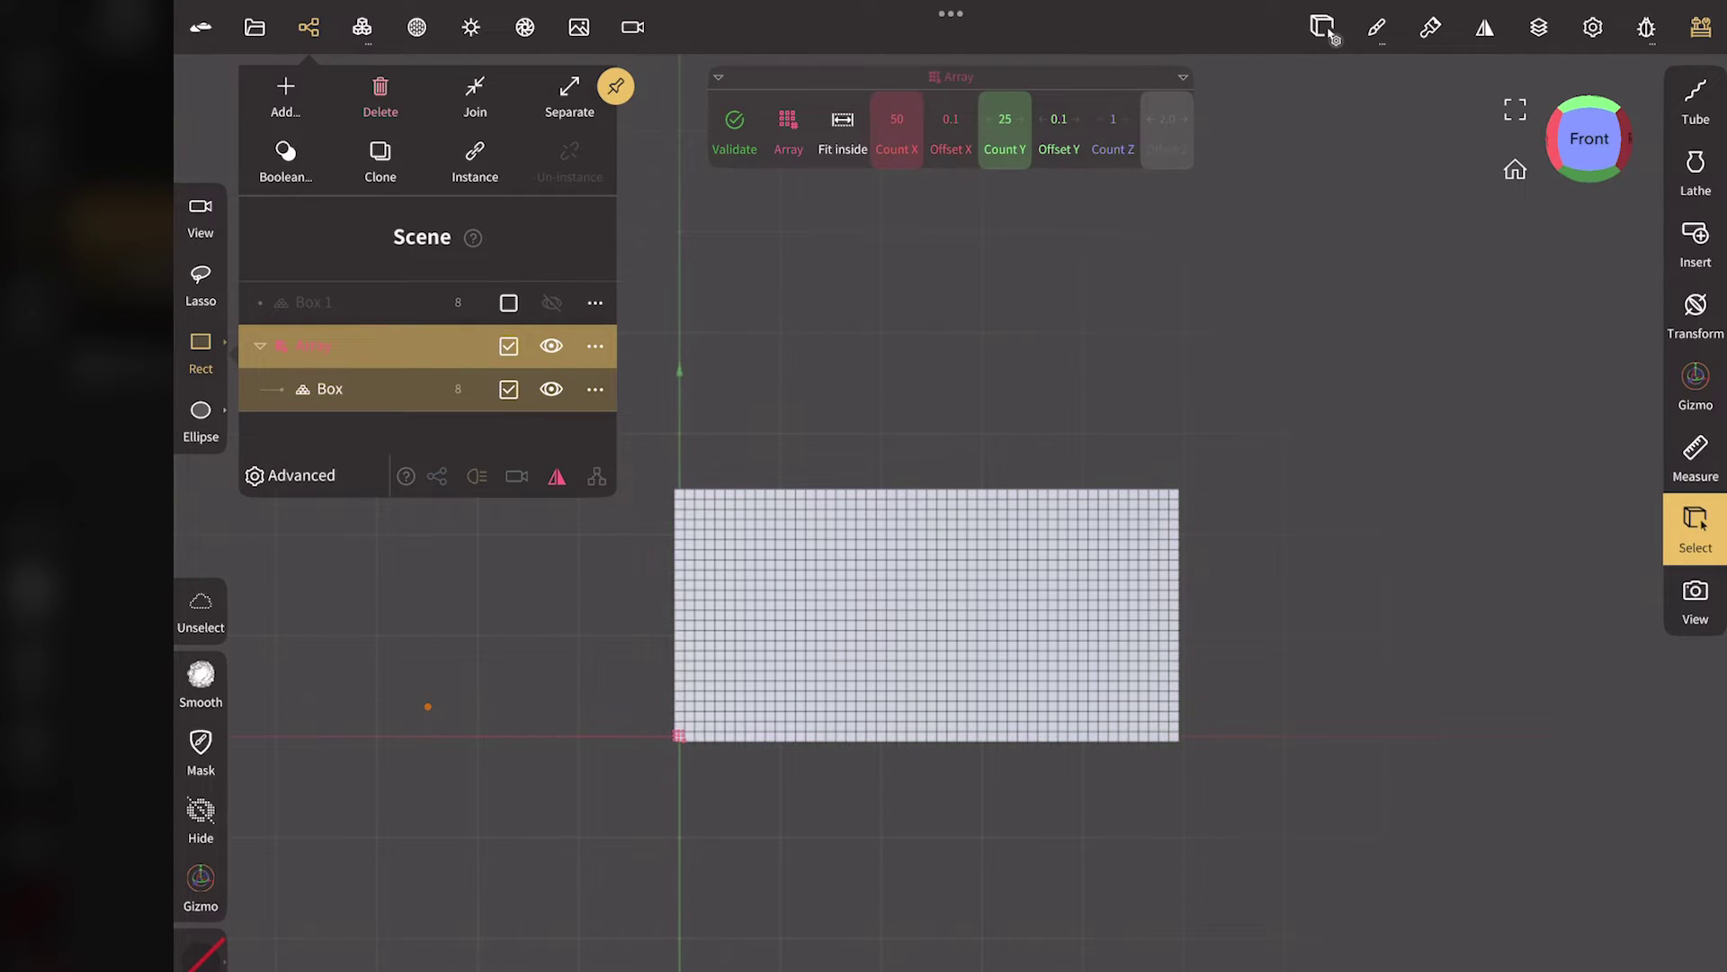
Duplicate the array as Array 1 and move it above the original grid.
left_click(380, 153)
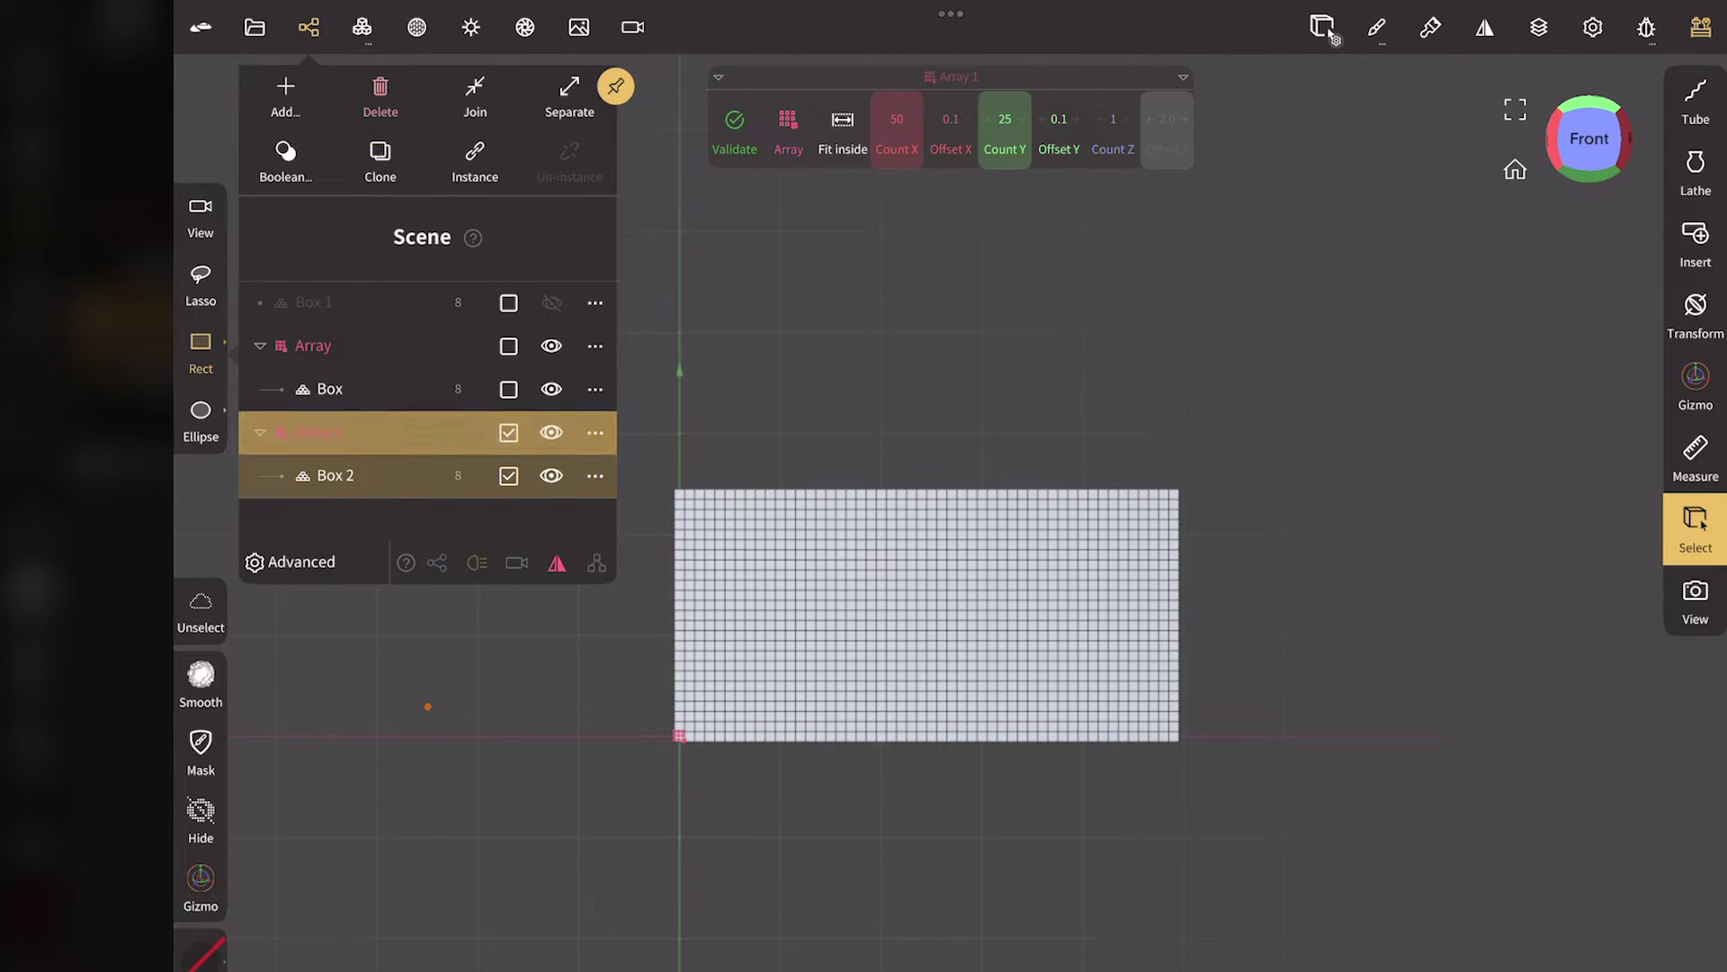
left_click_drag(402, 438, 405, 301)
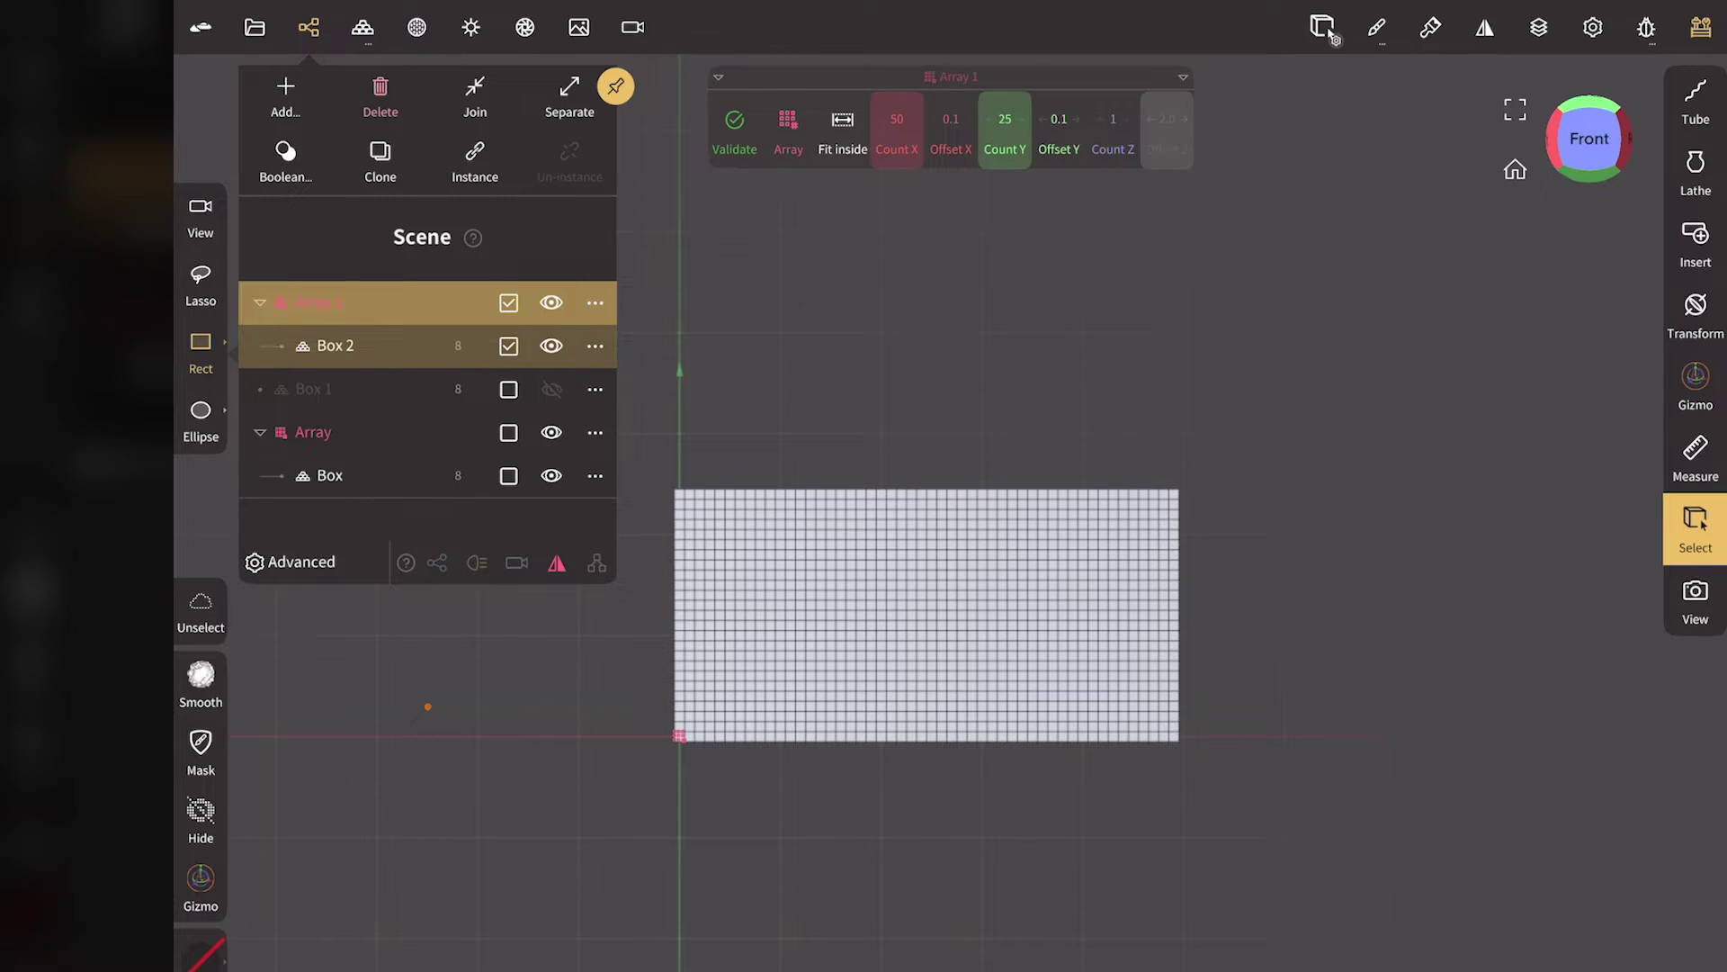
left_click(1696, 382)
left_click_drag(680, 567, 679, 153)
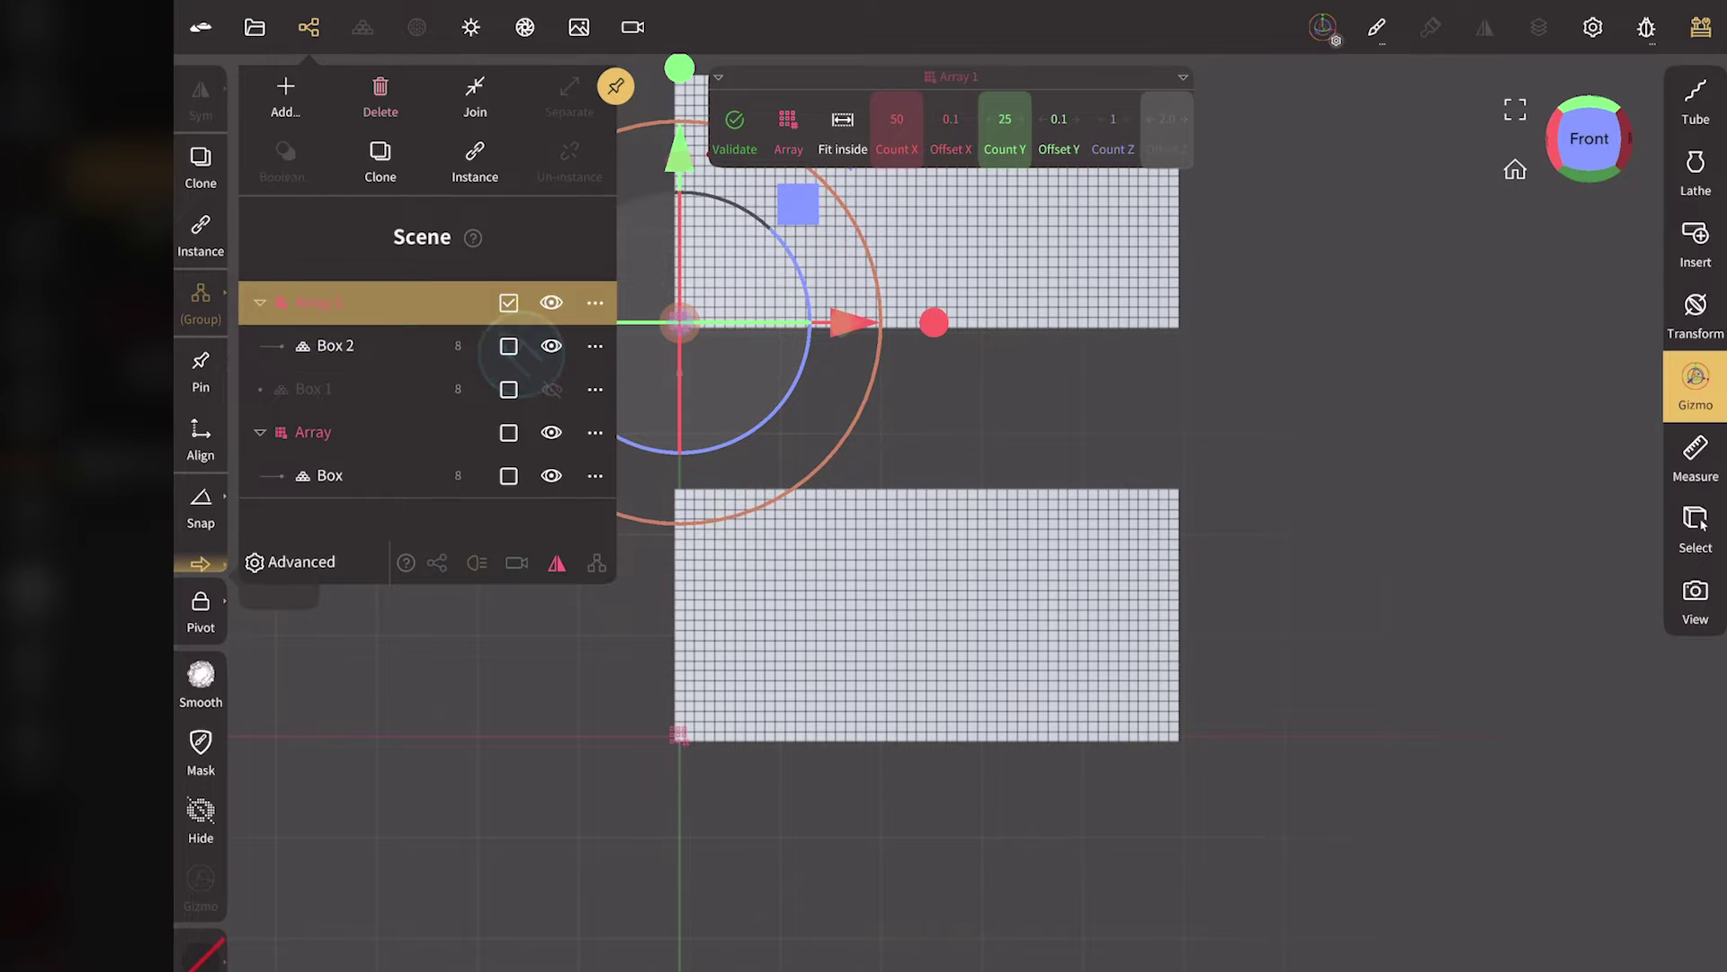
Hide Array 1, select the lower Array, and start un-instancing it.
left_click(508, 302)
left_click(259, 302)
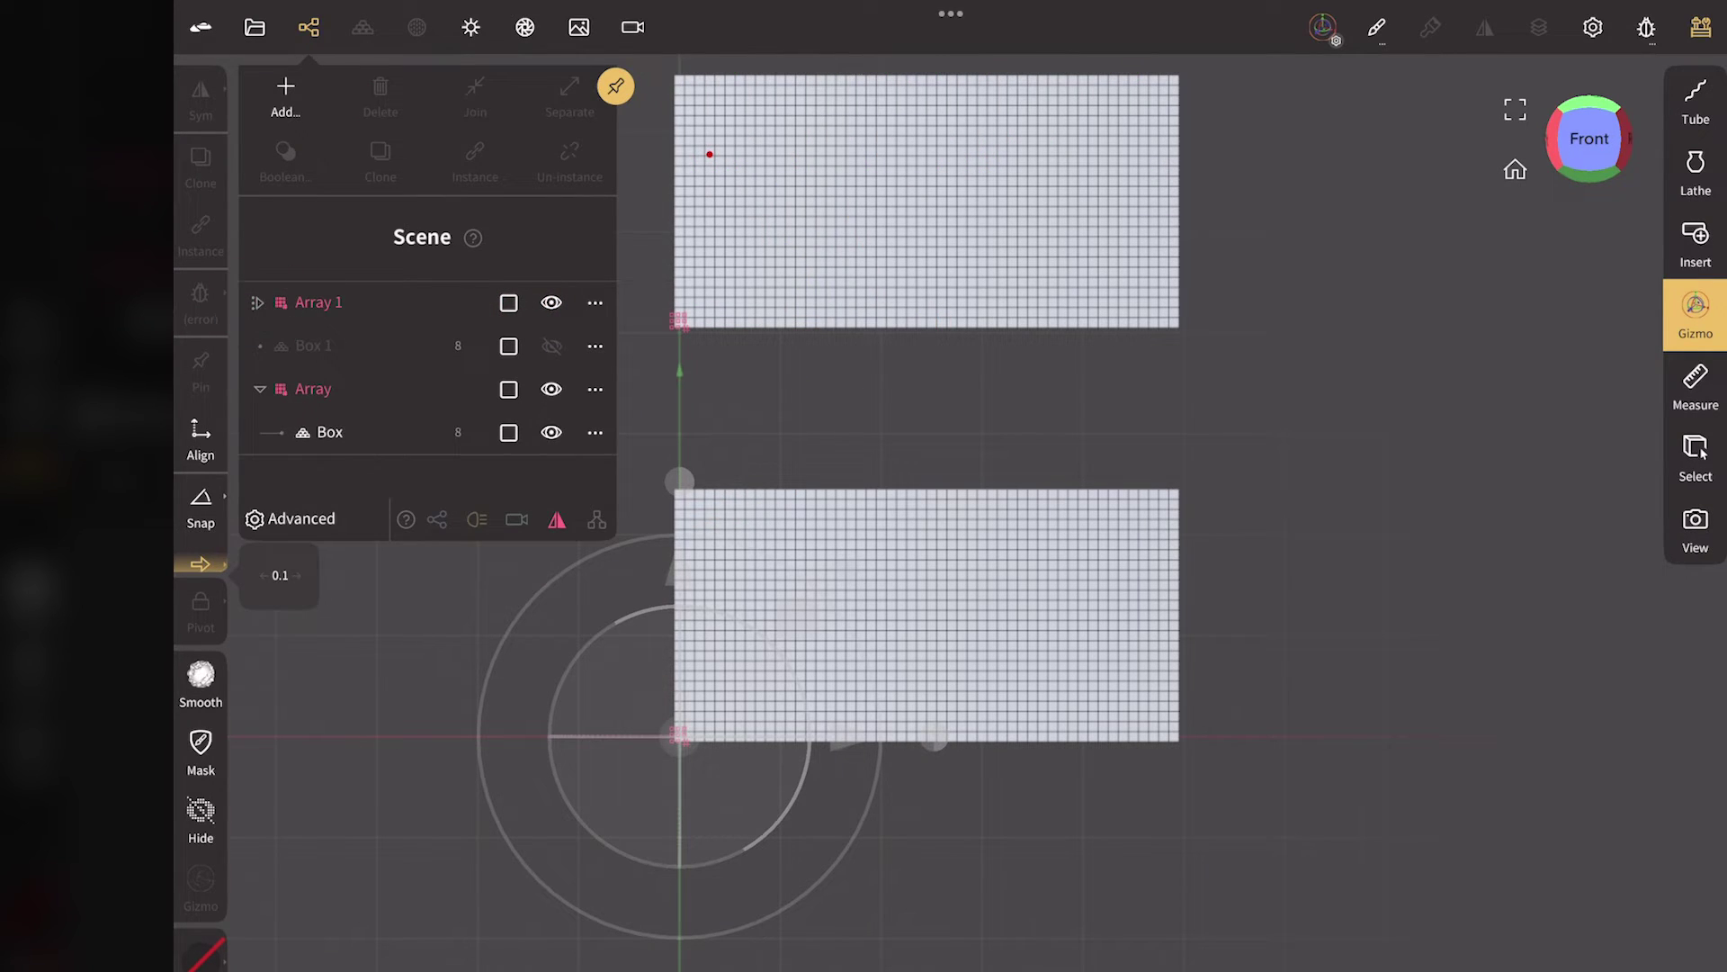
left_click(562, 313)
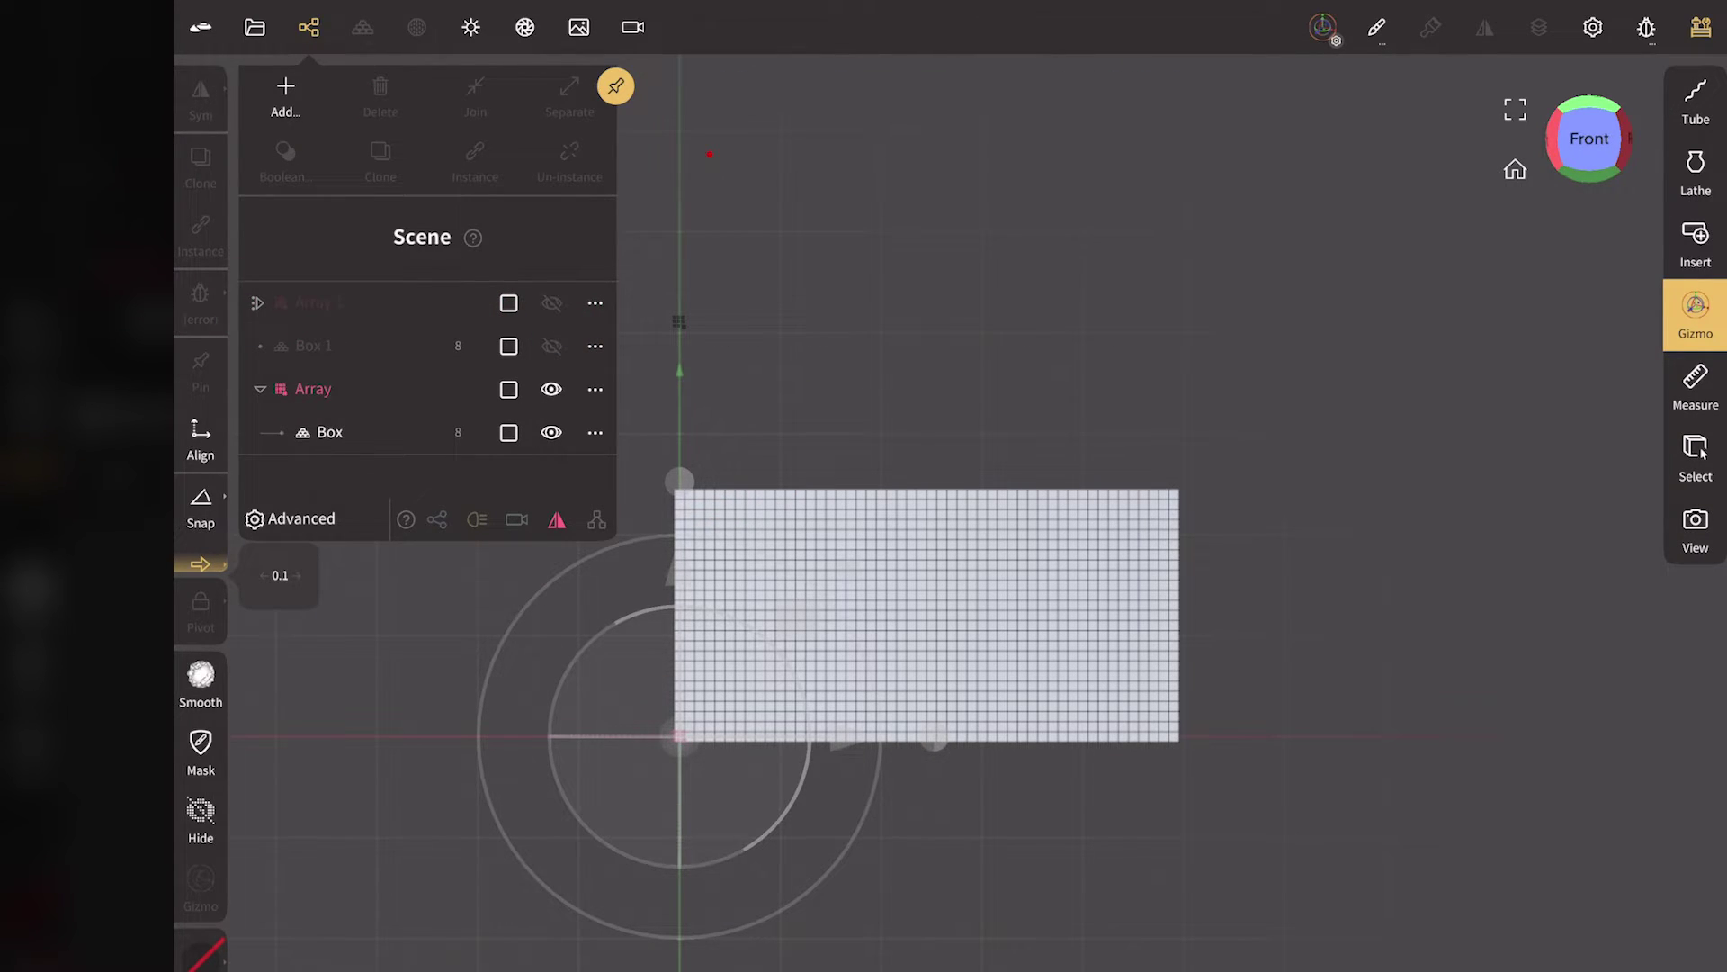
left_click(1515, 169)
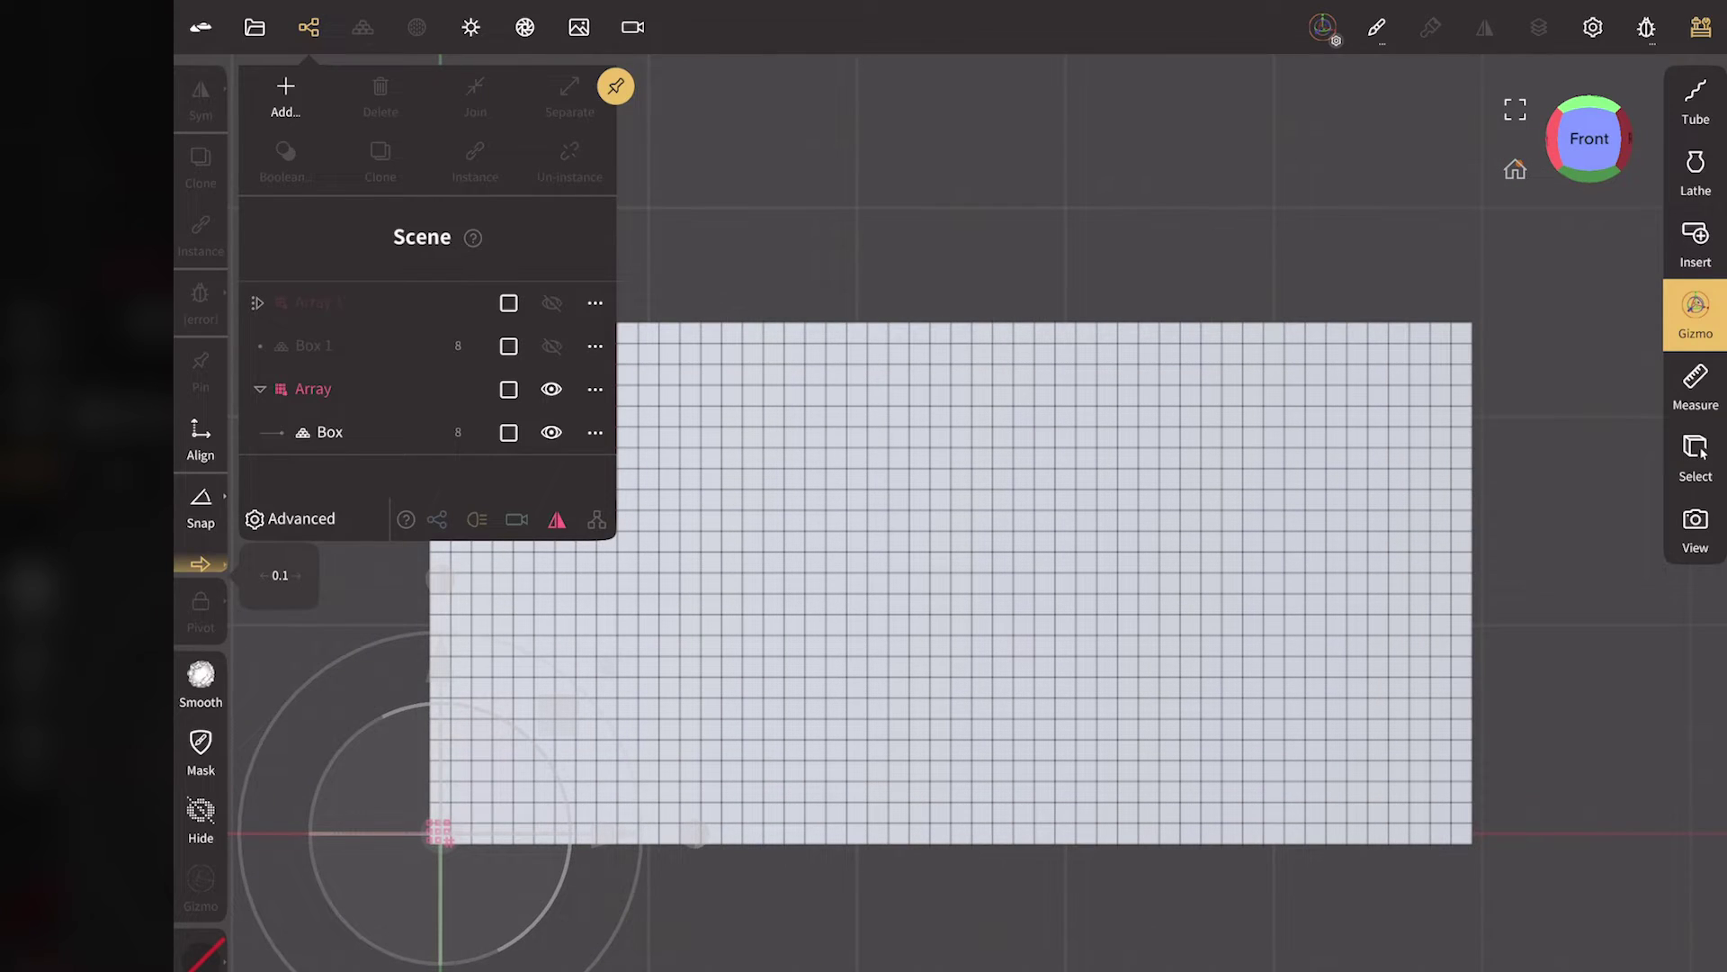
left_click(340, 389)
left_click(734, 125)
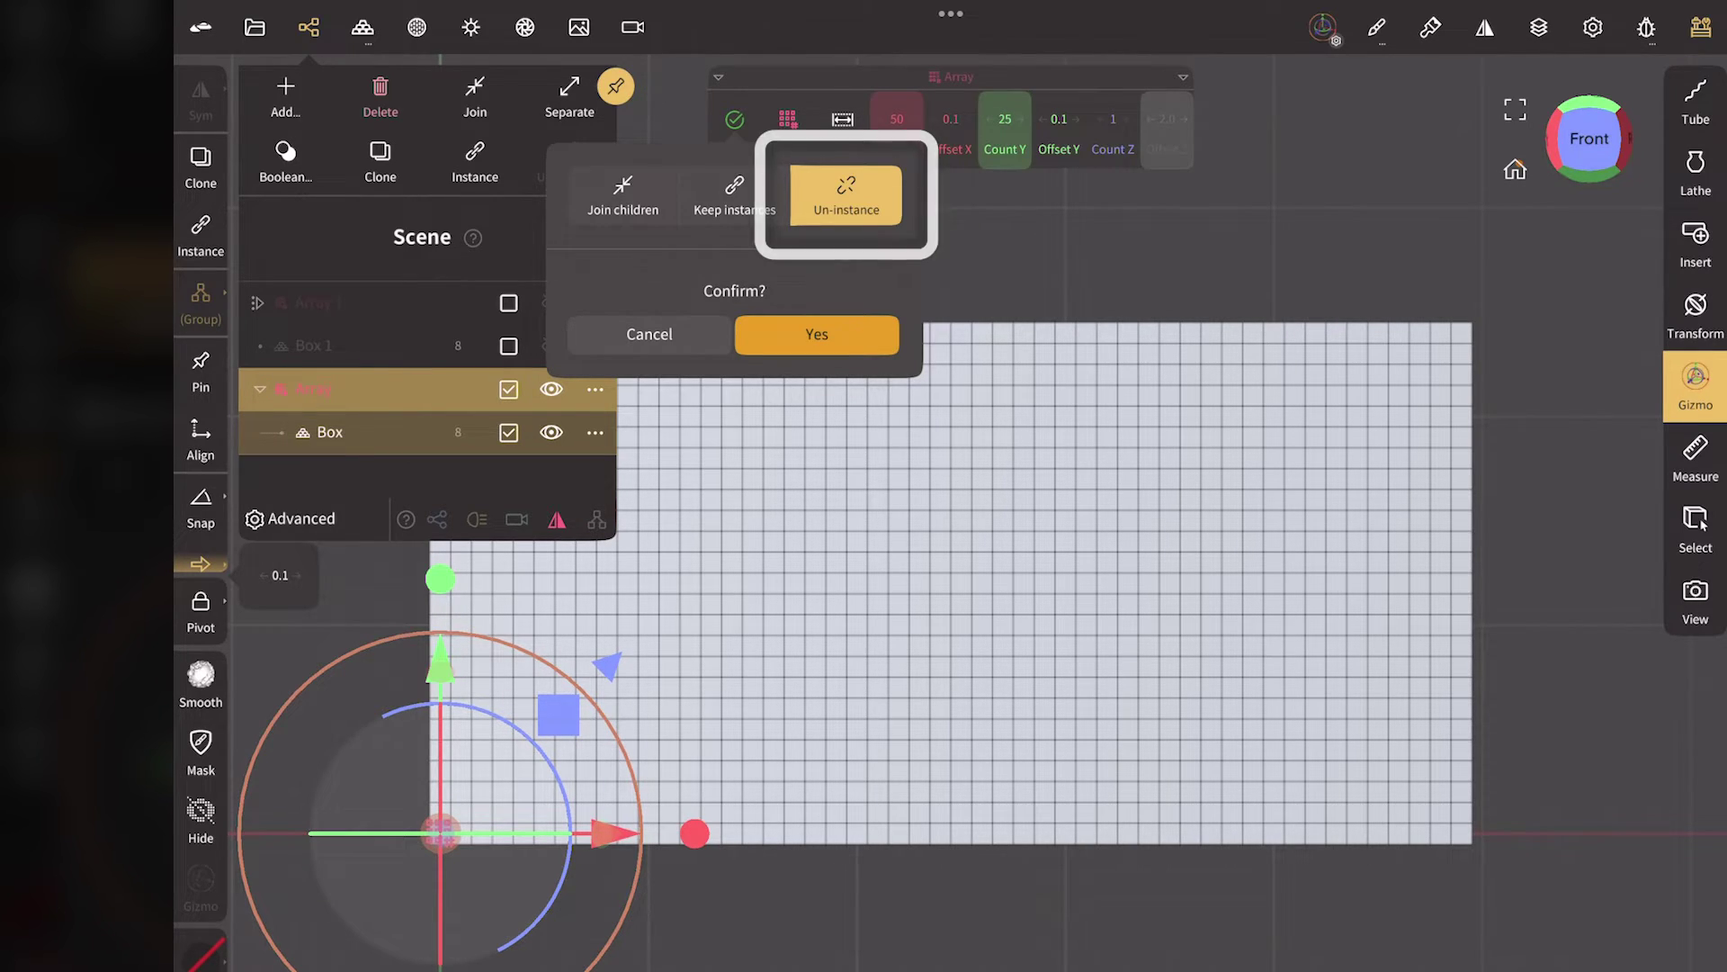
Confirm un-instancing the lower array into Box 3 and expand its individual boxes.
left_click(851, 327)
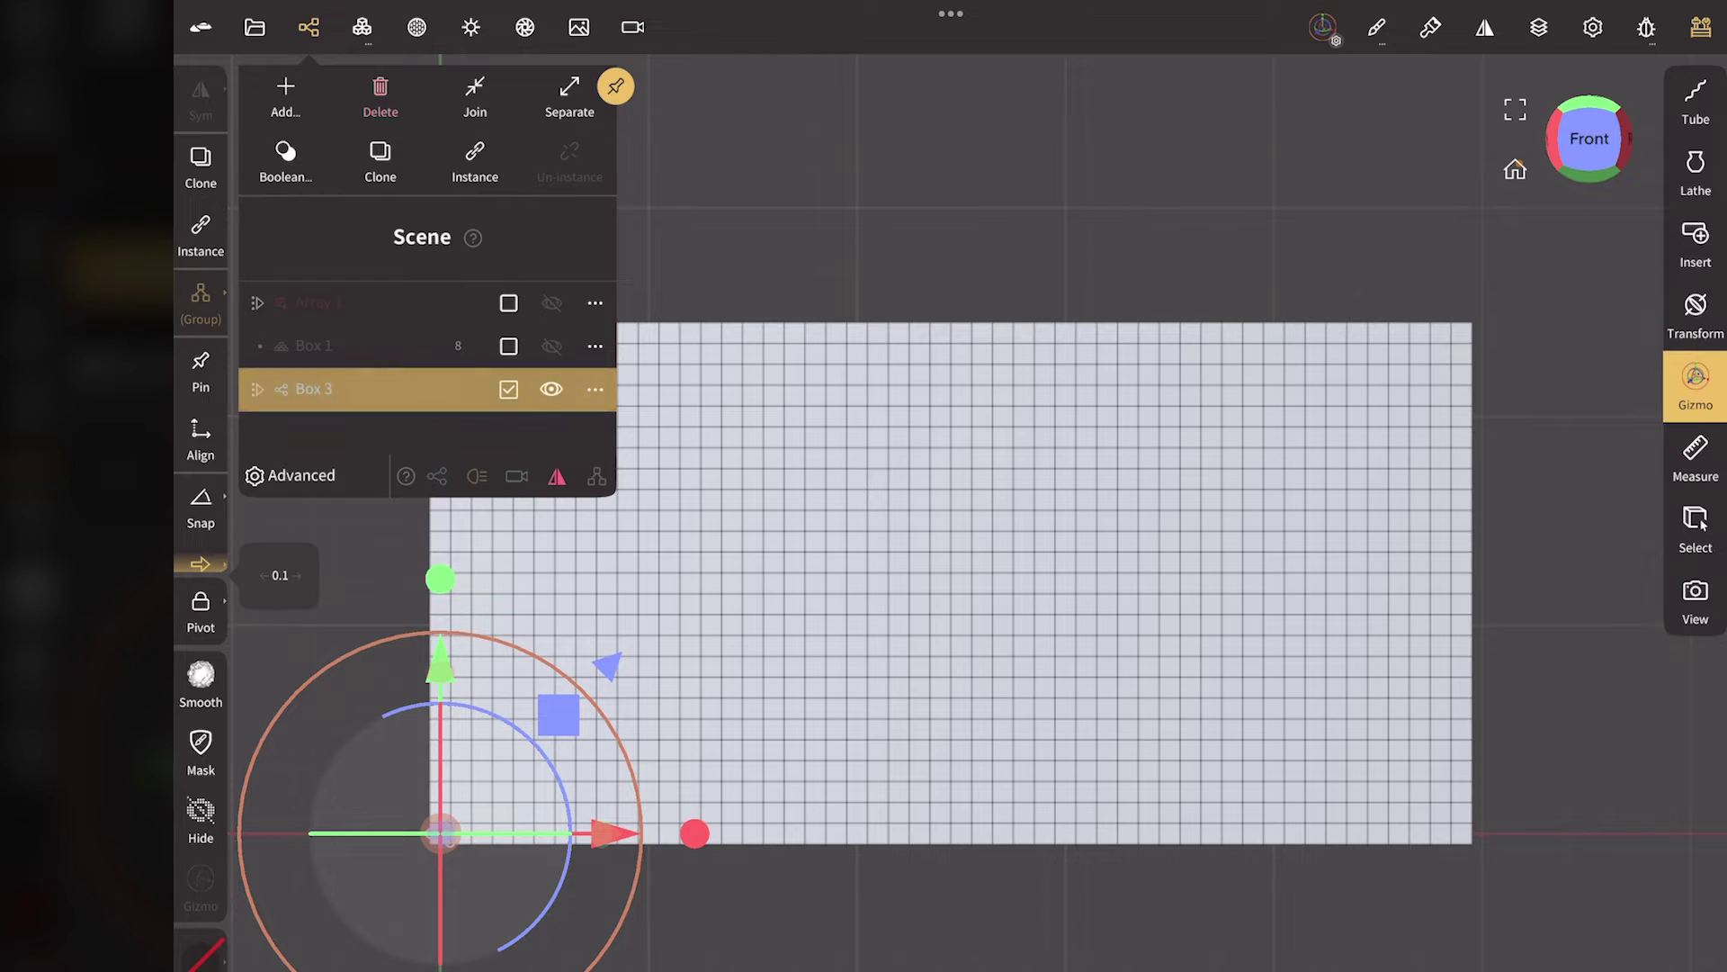
left_click(258, 388)
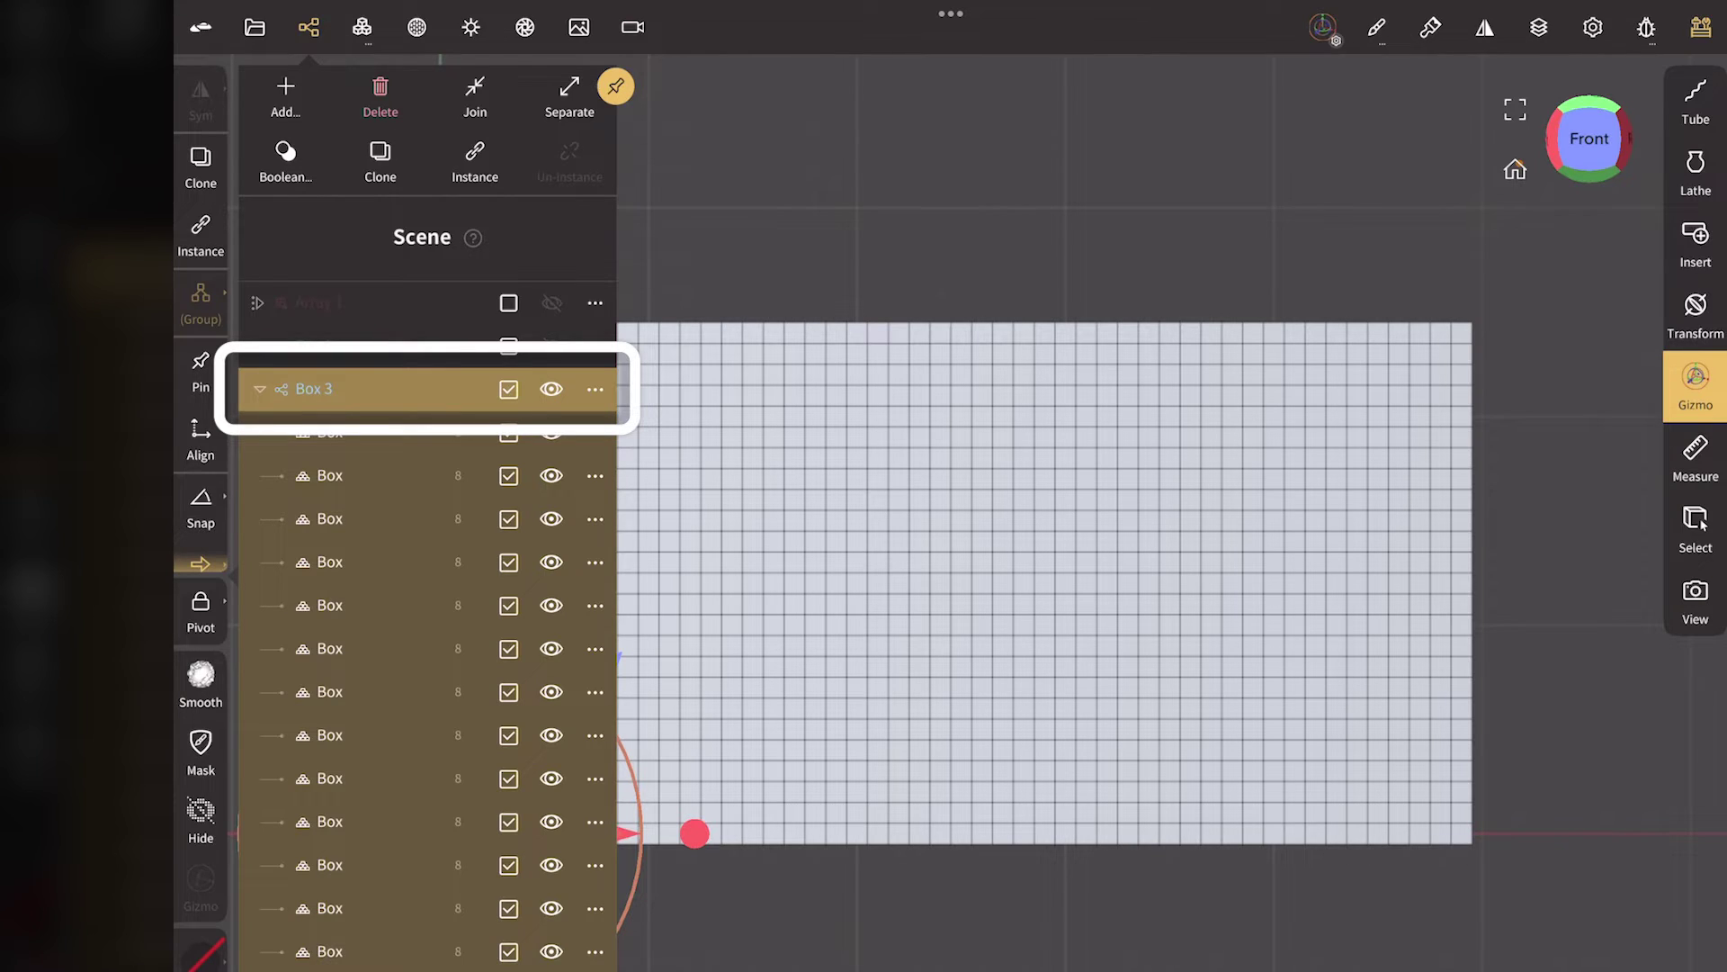
left_click(314, 389)
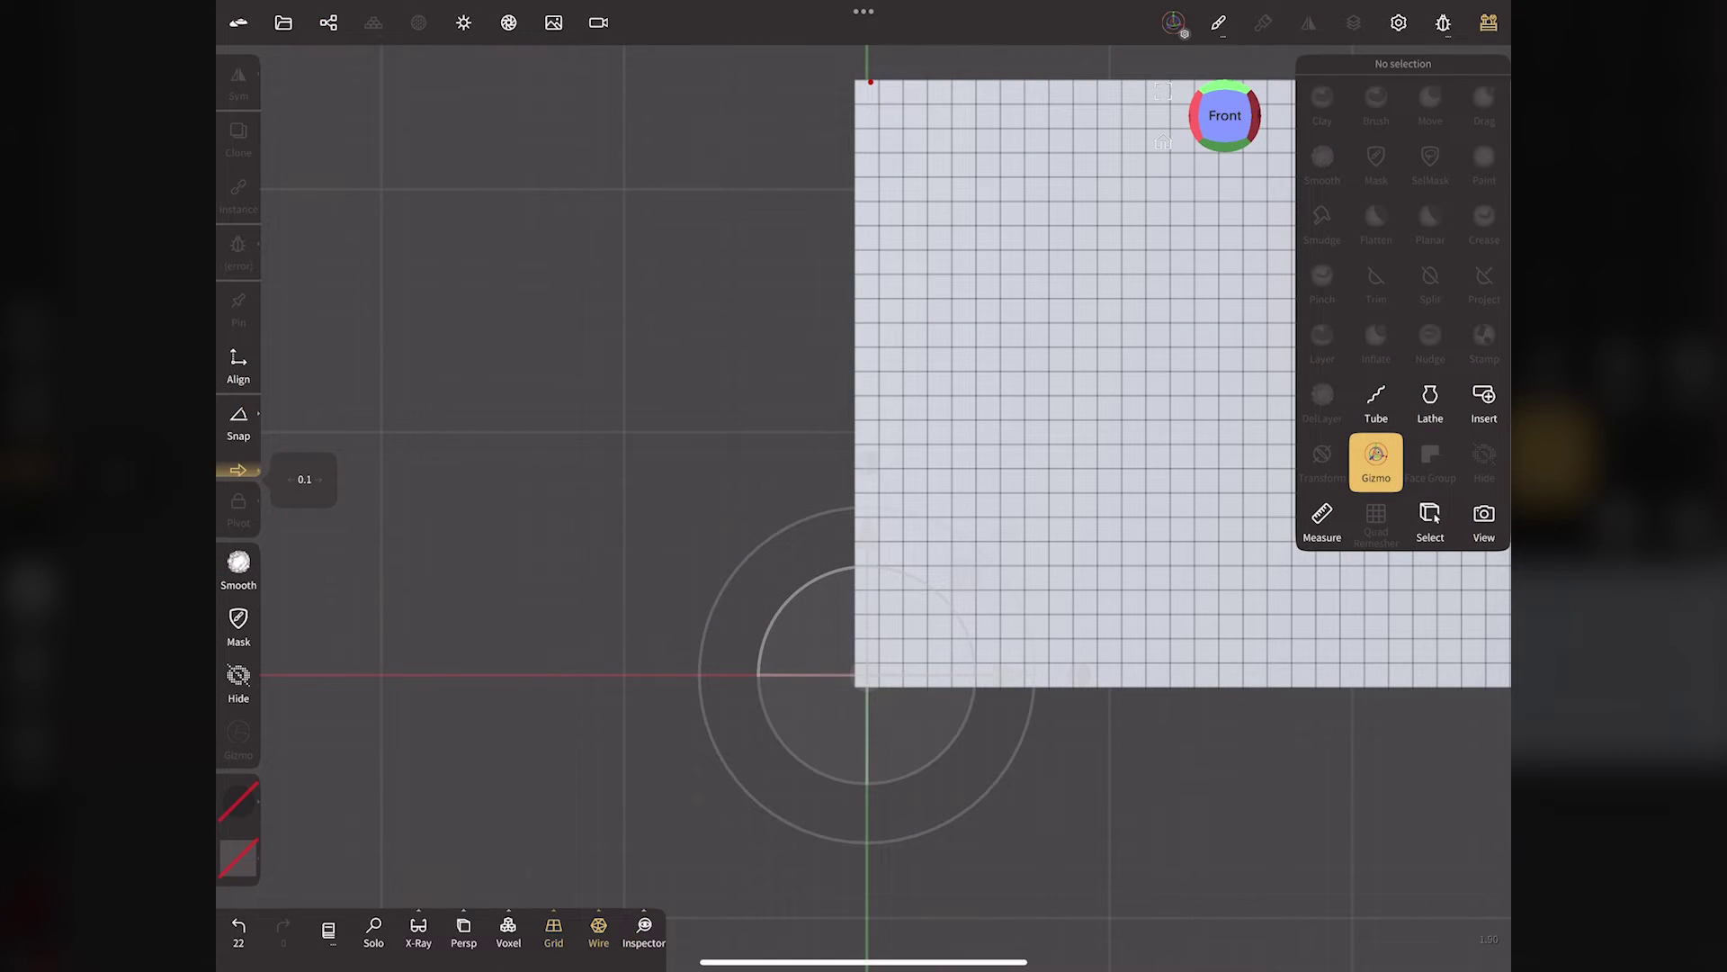
left_click(328, 22)
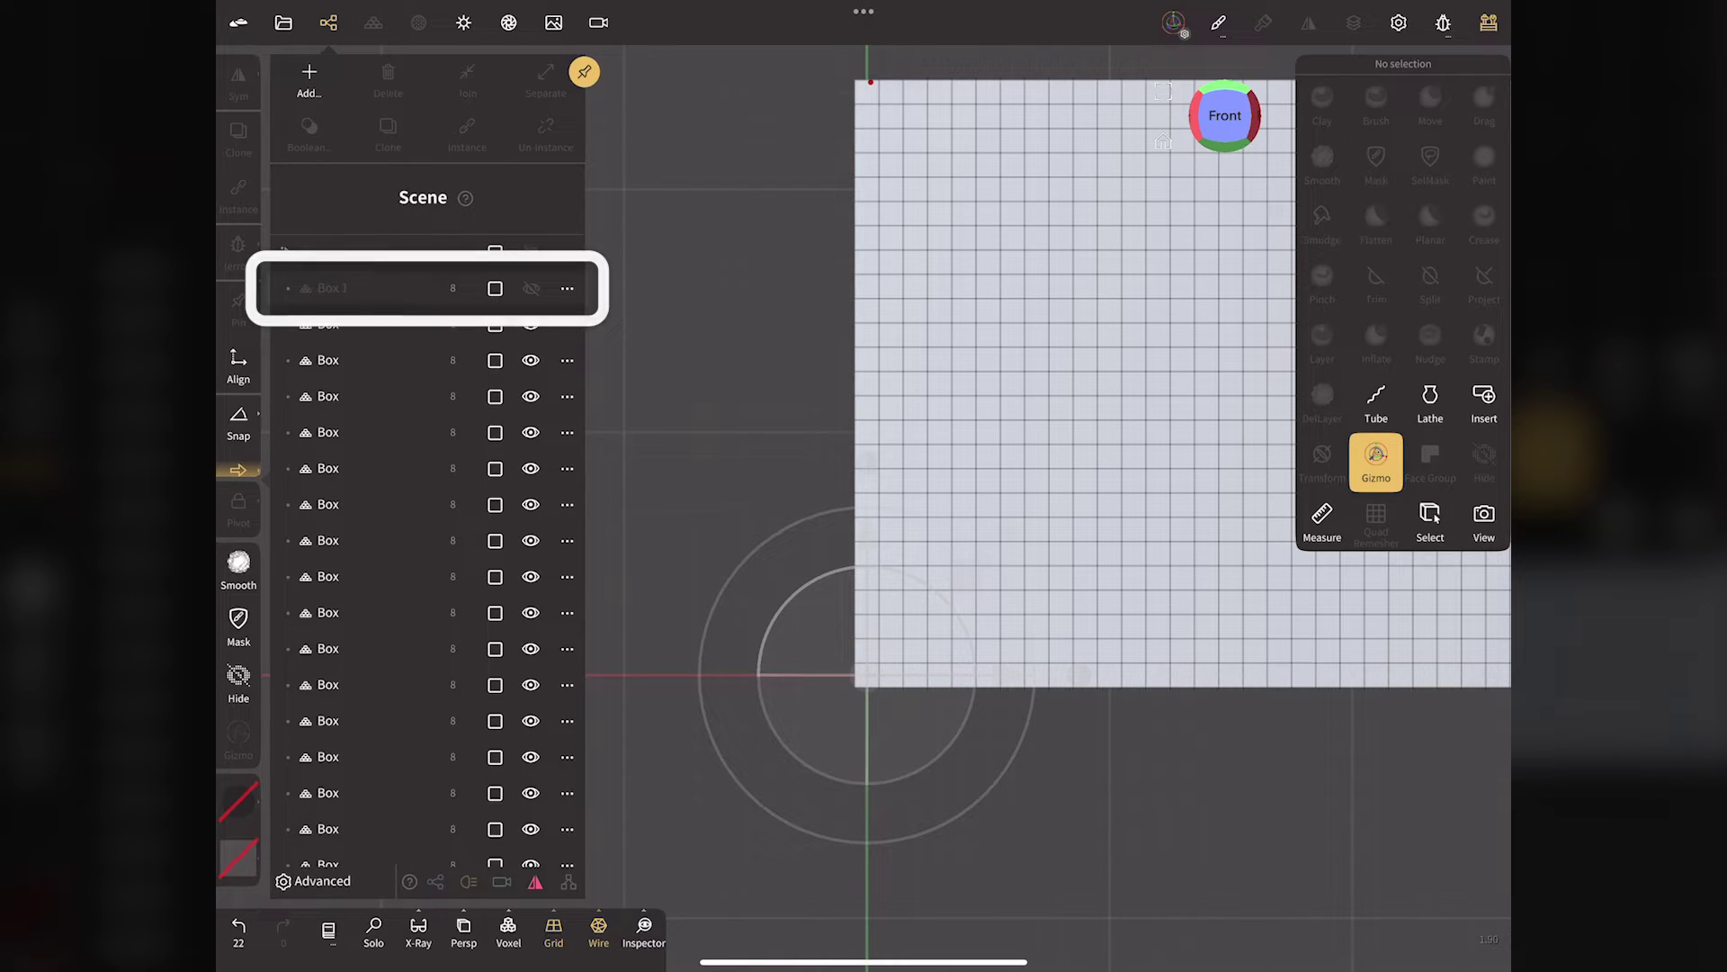
Unhide Box 1 and paint it black.
left_click(531, 288)
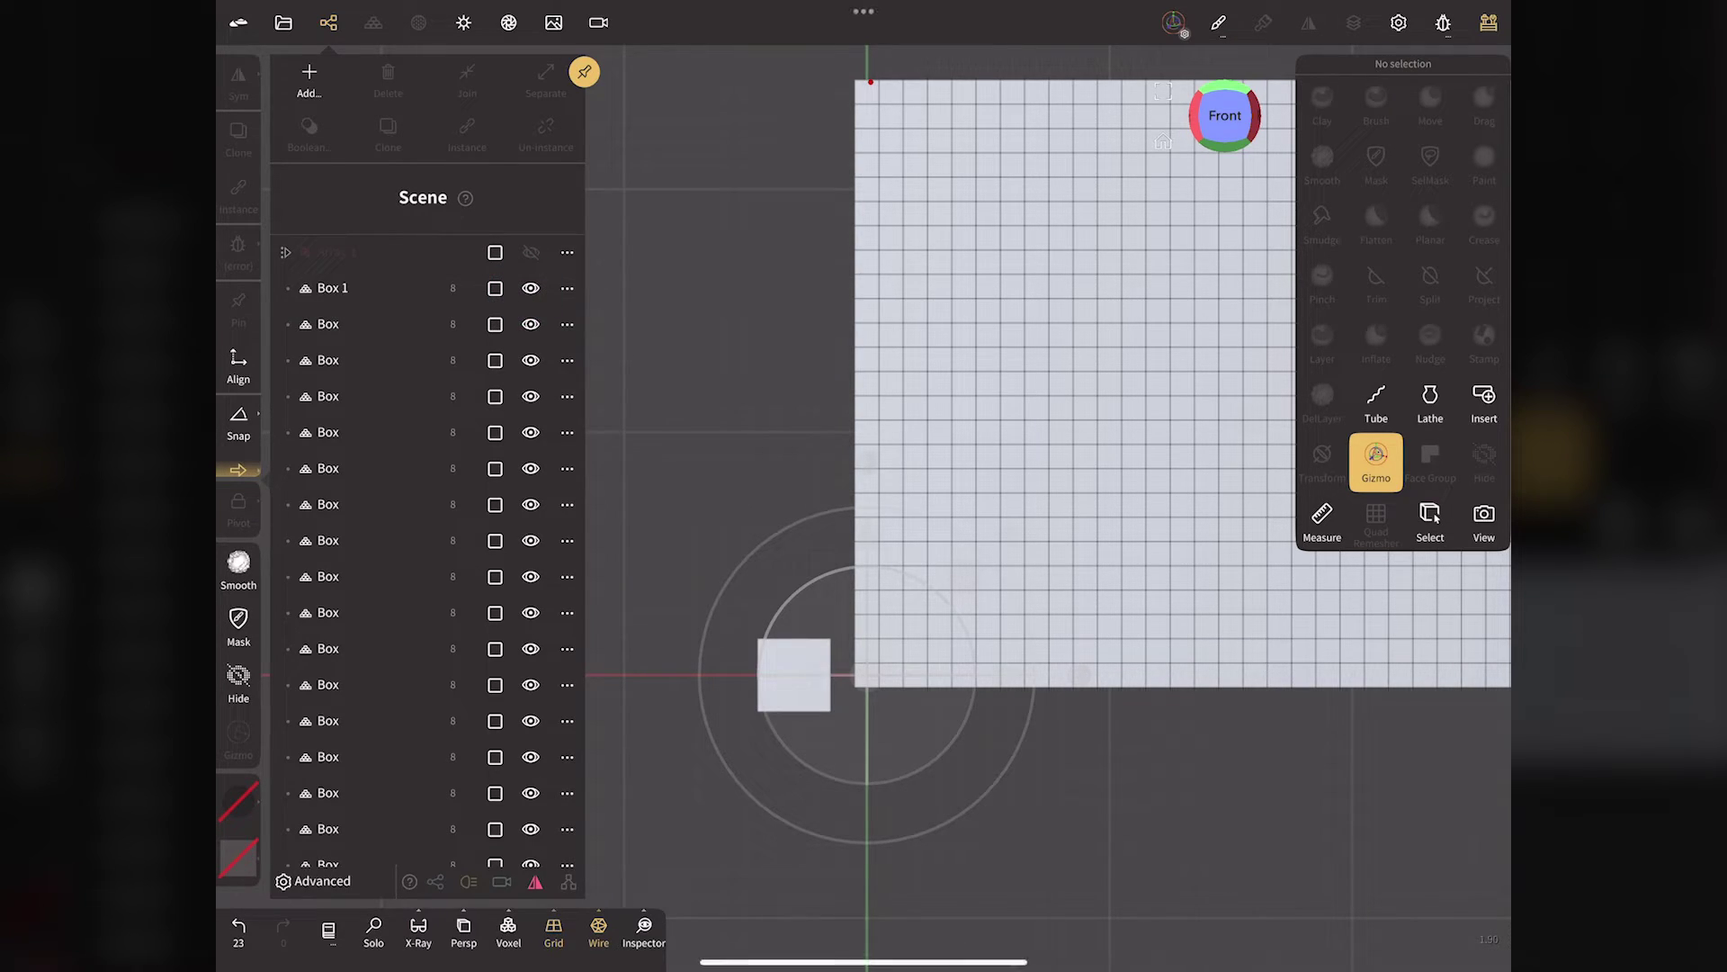
left_click(383, 297)
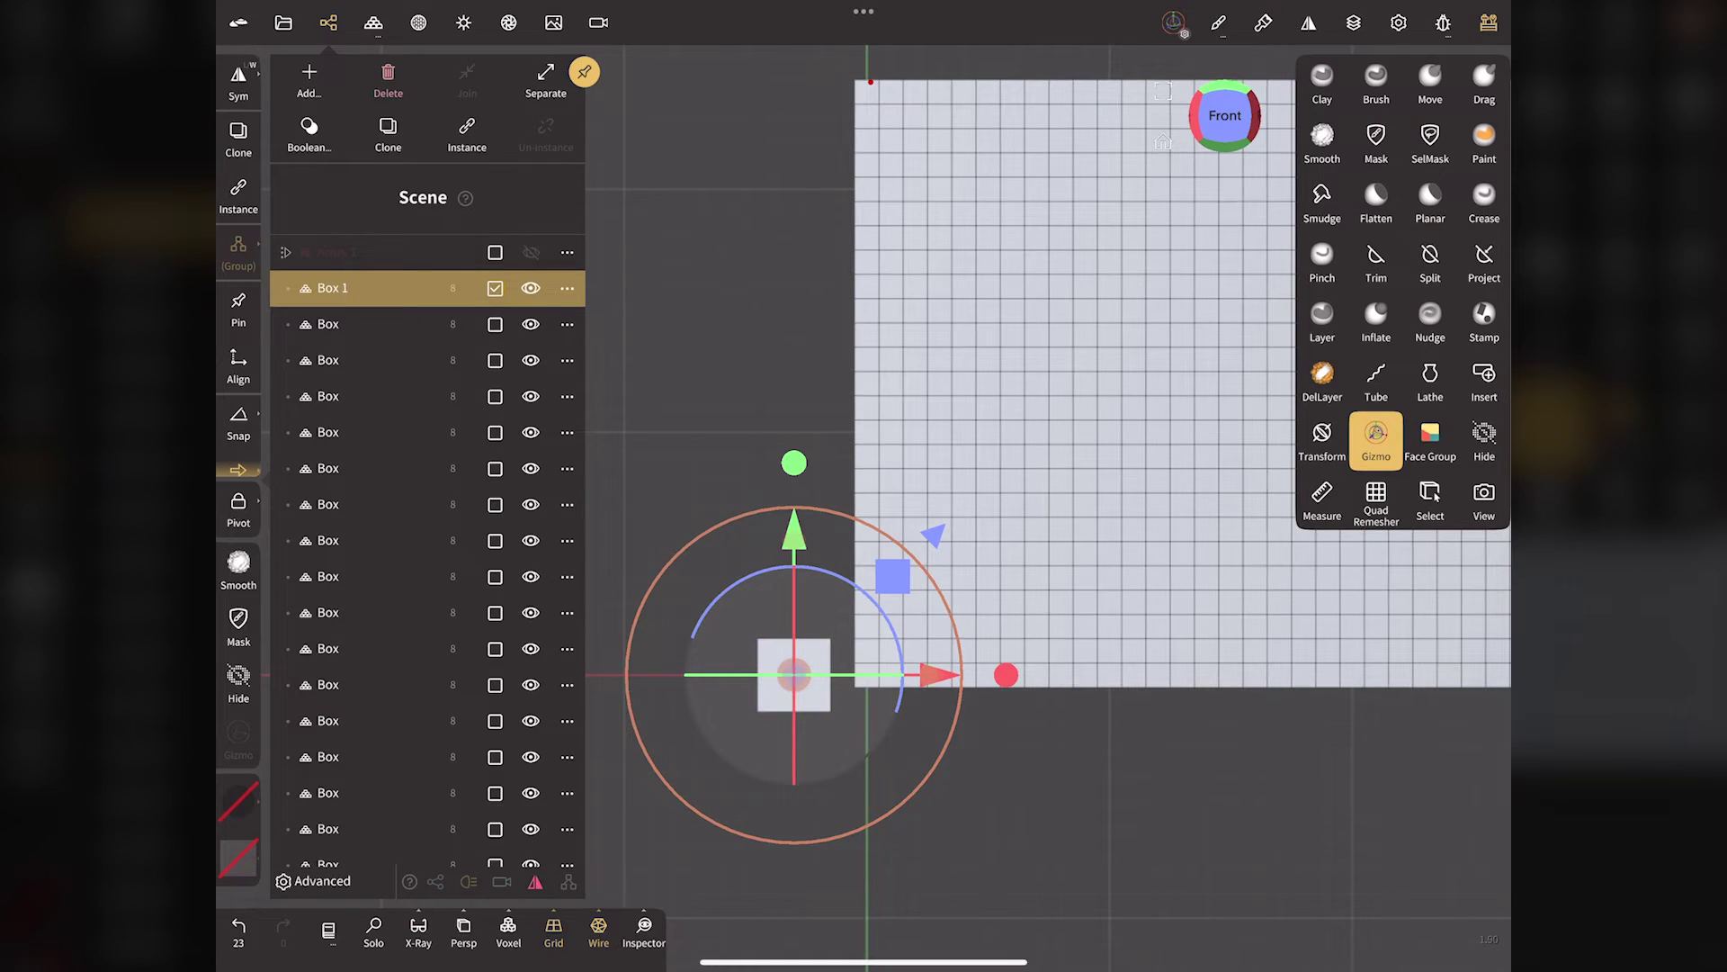
left_click(328, 22)
left_click(242, 814)
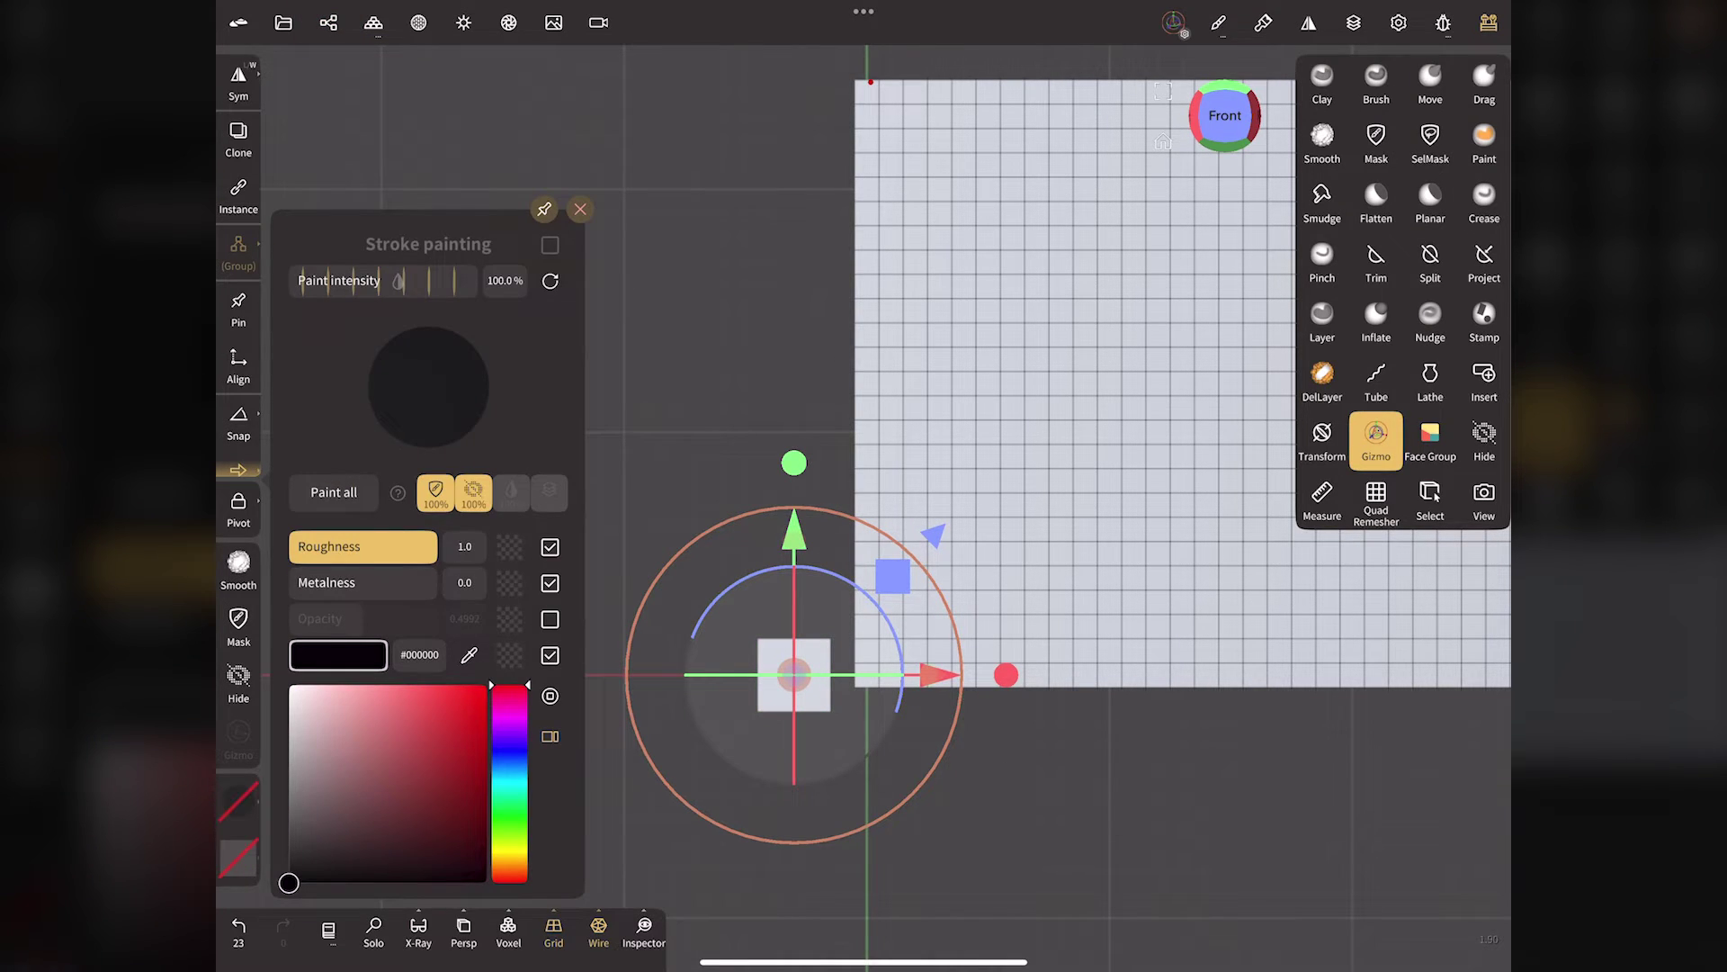
left_click(334, 492)
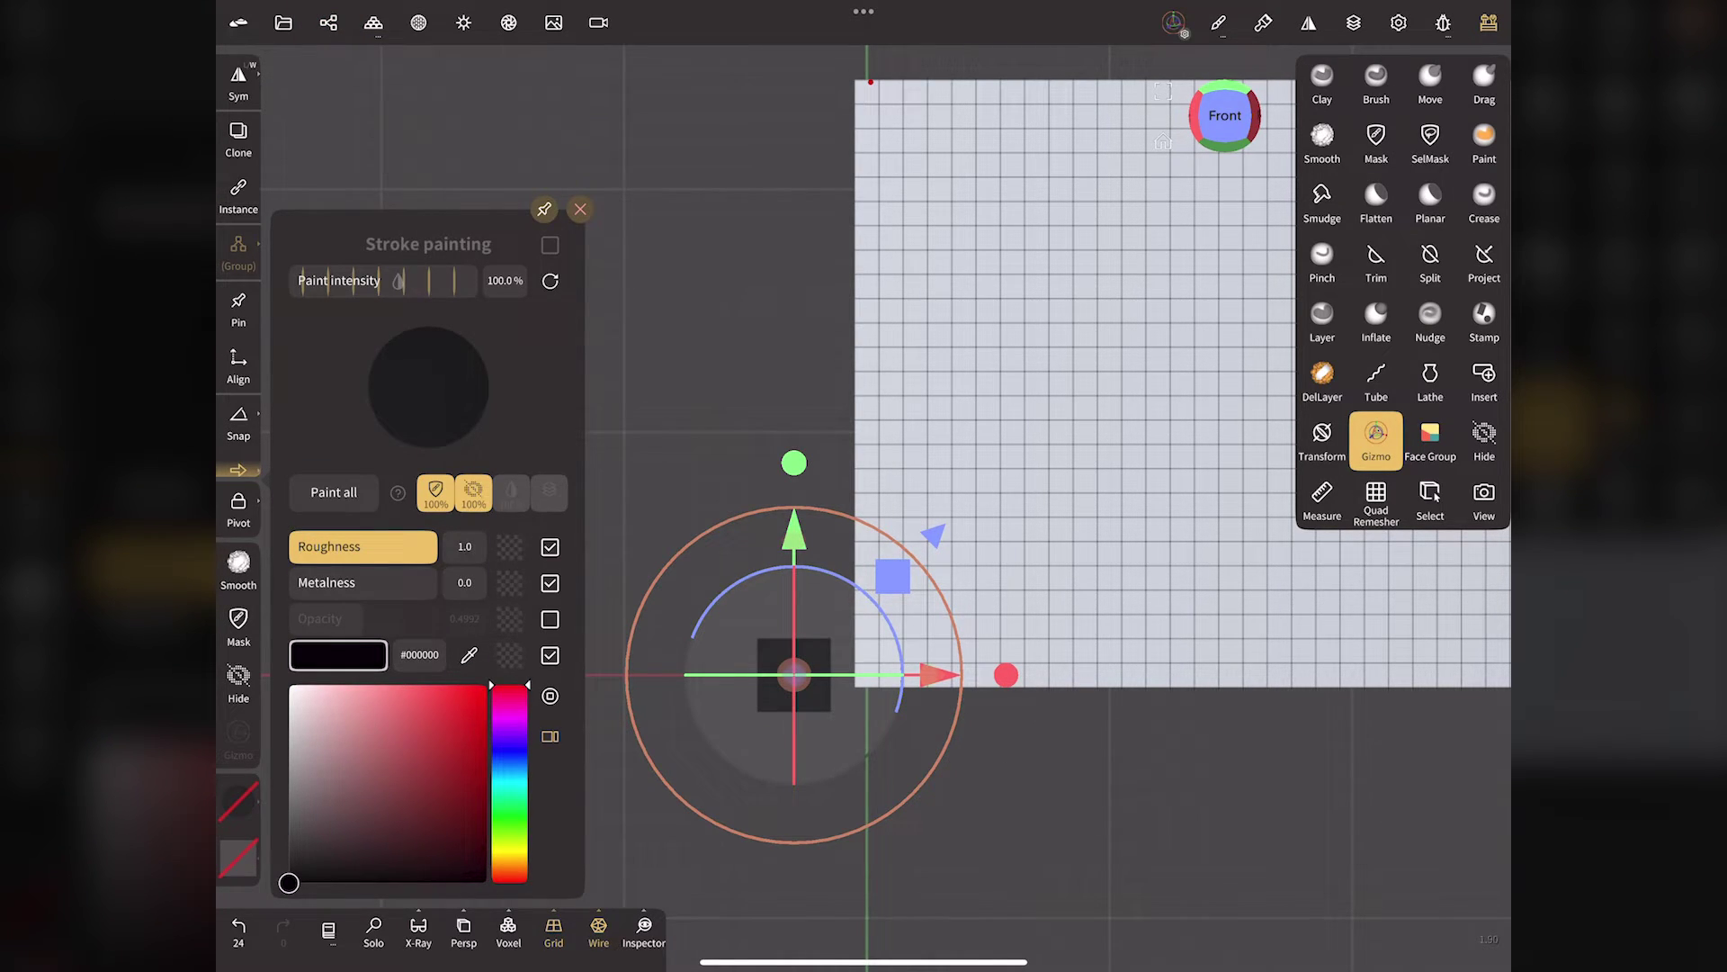
left_click(580, 209)
Move the black box right and up into the white cube grid.
left_click_drag(936, 675, 1058, 675)
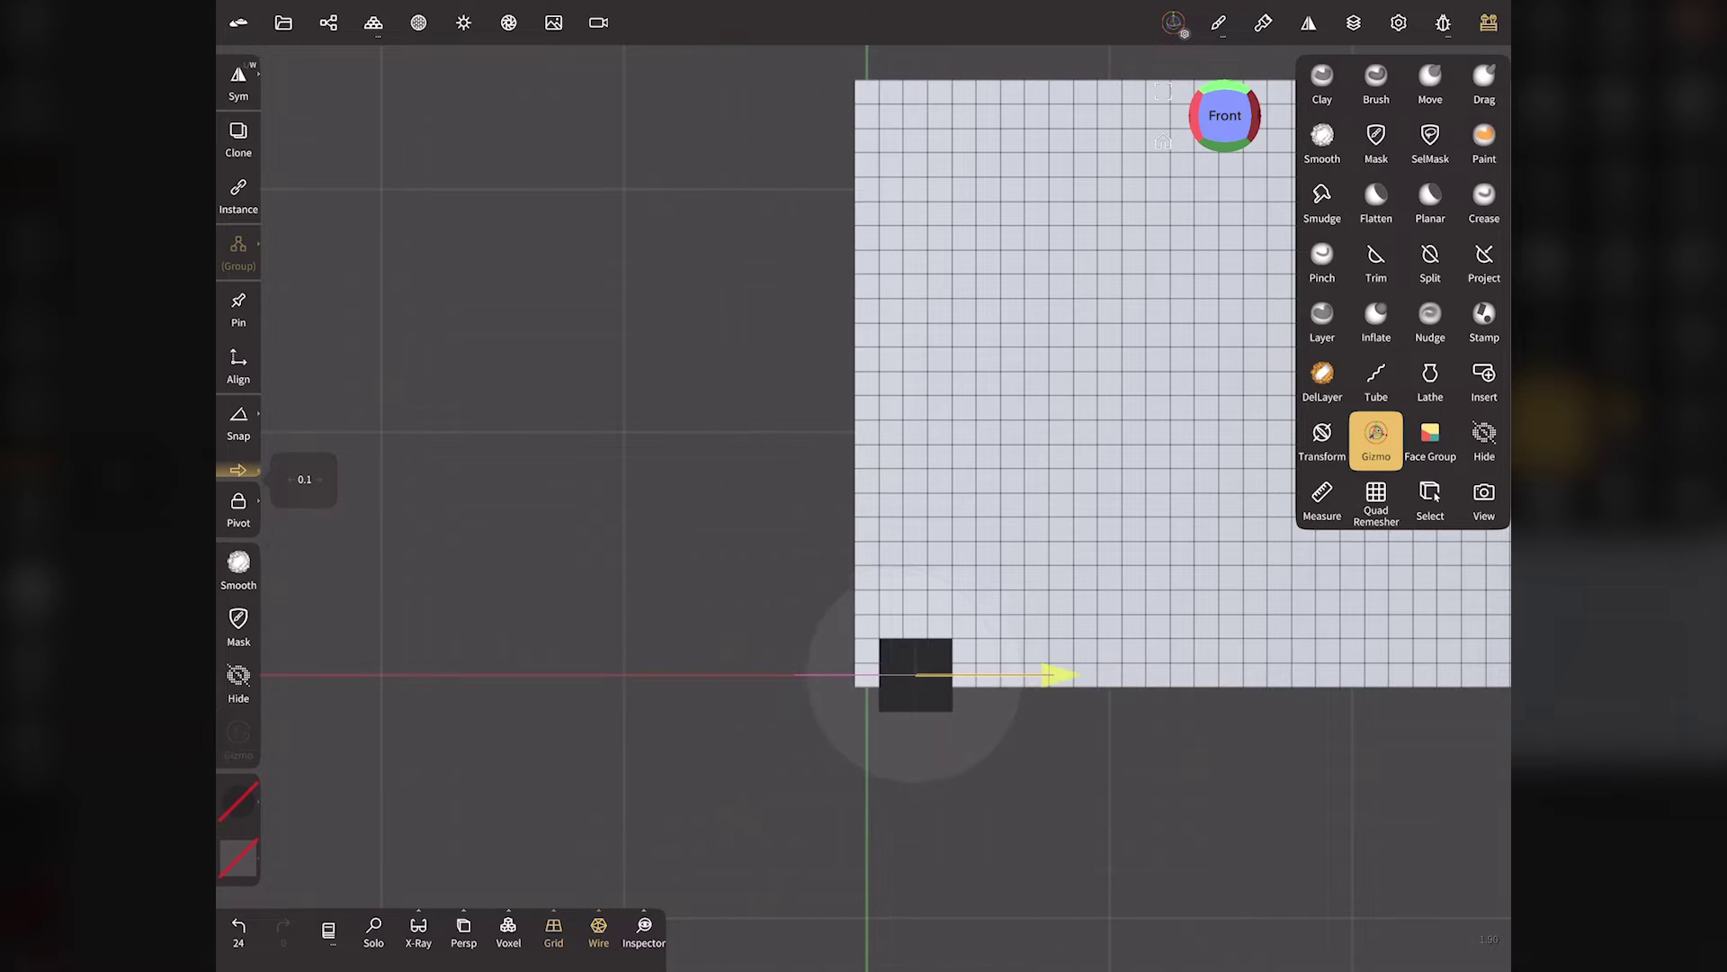
left_click_drag(913, 675, 1010, 674)
left_click_drag(1010, 459, 1012, 94)
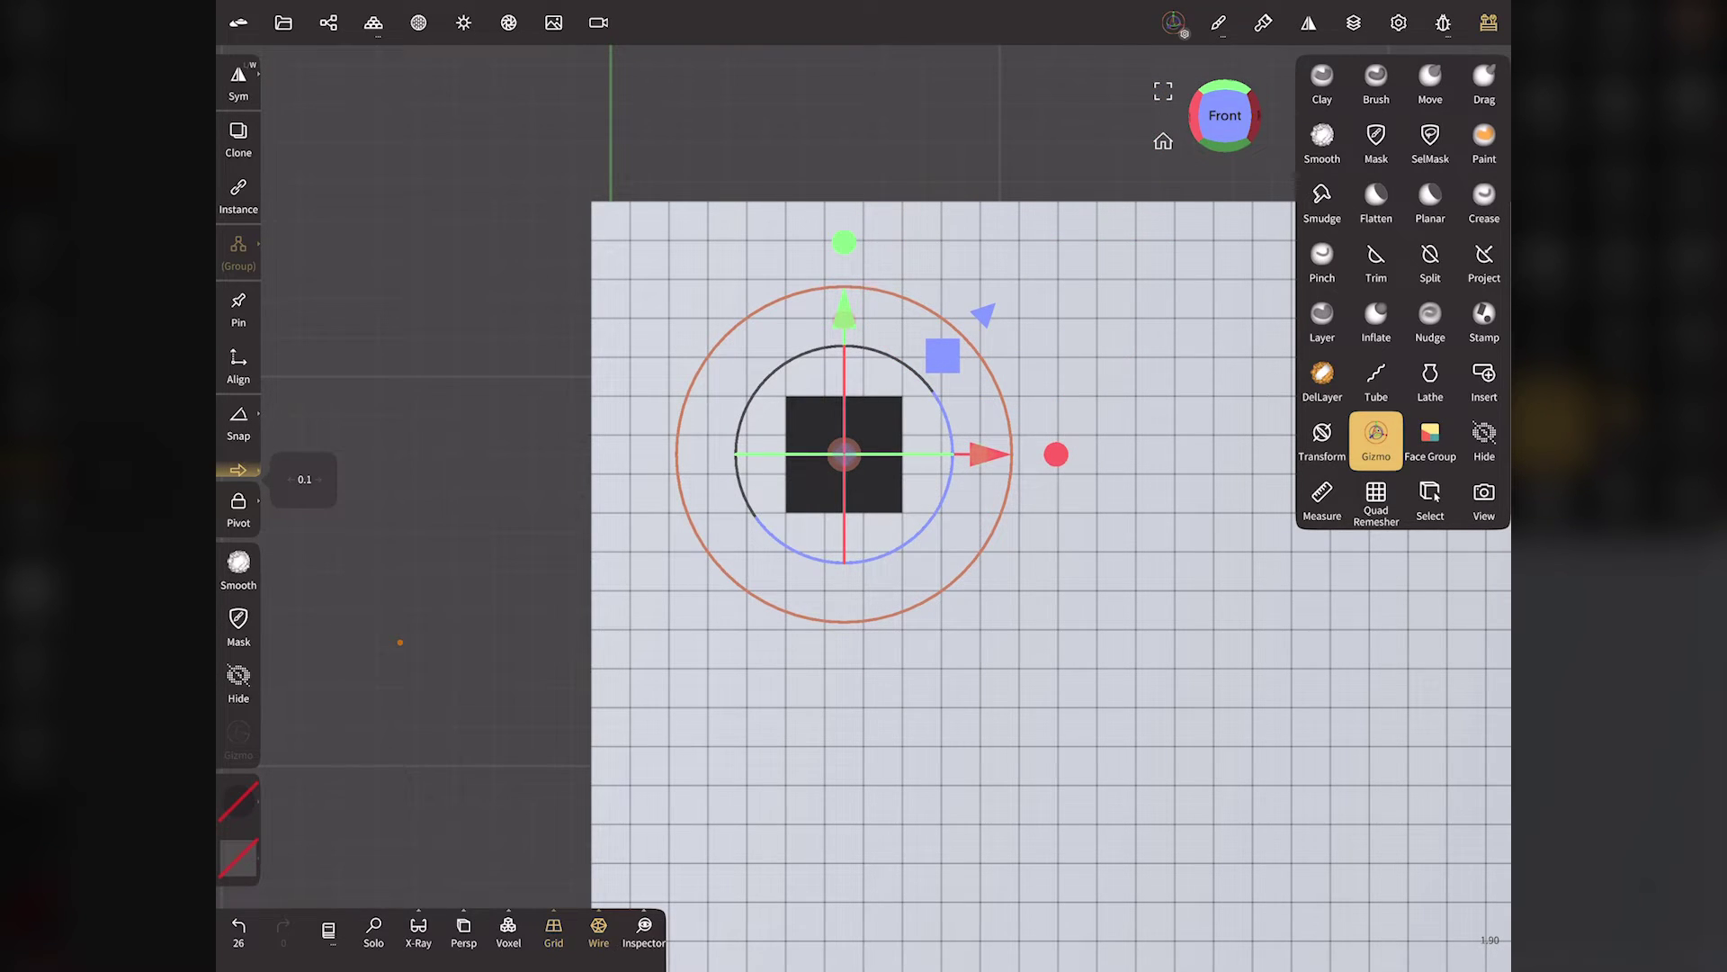
Add a new light, set its intensity to 3.492, and check the box's soft shadow on the grid.
left_click(460, 22)
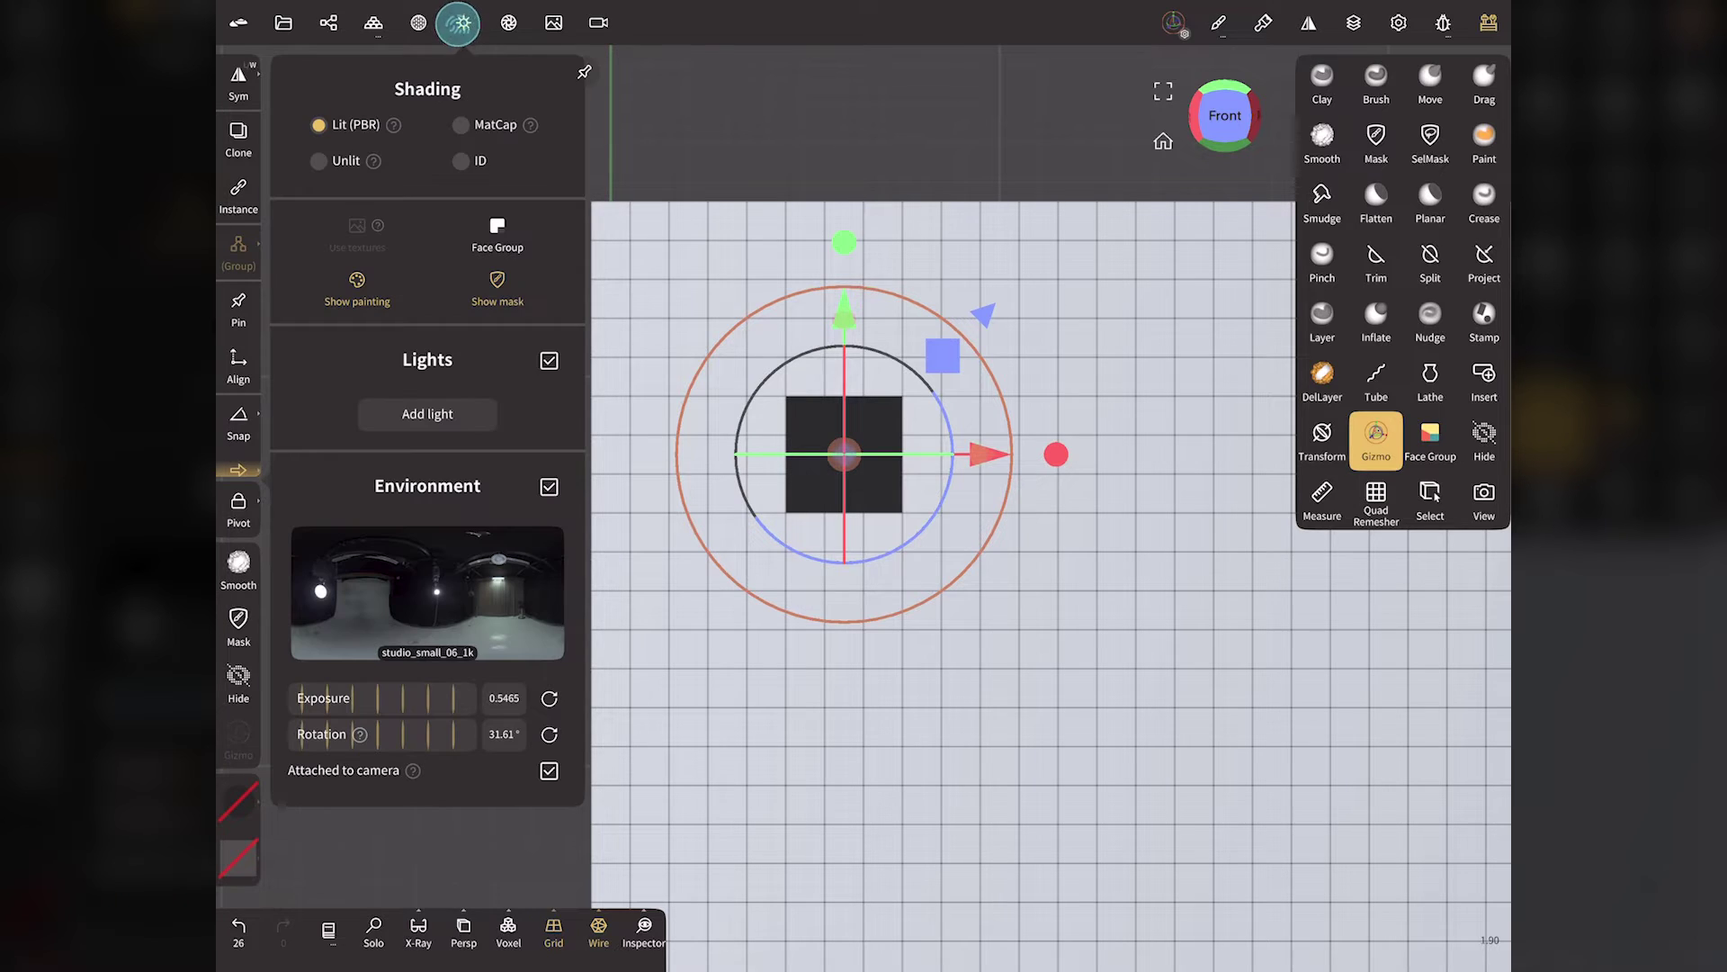
left_click(427, 414)
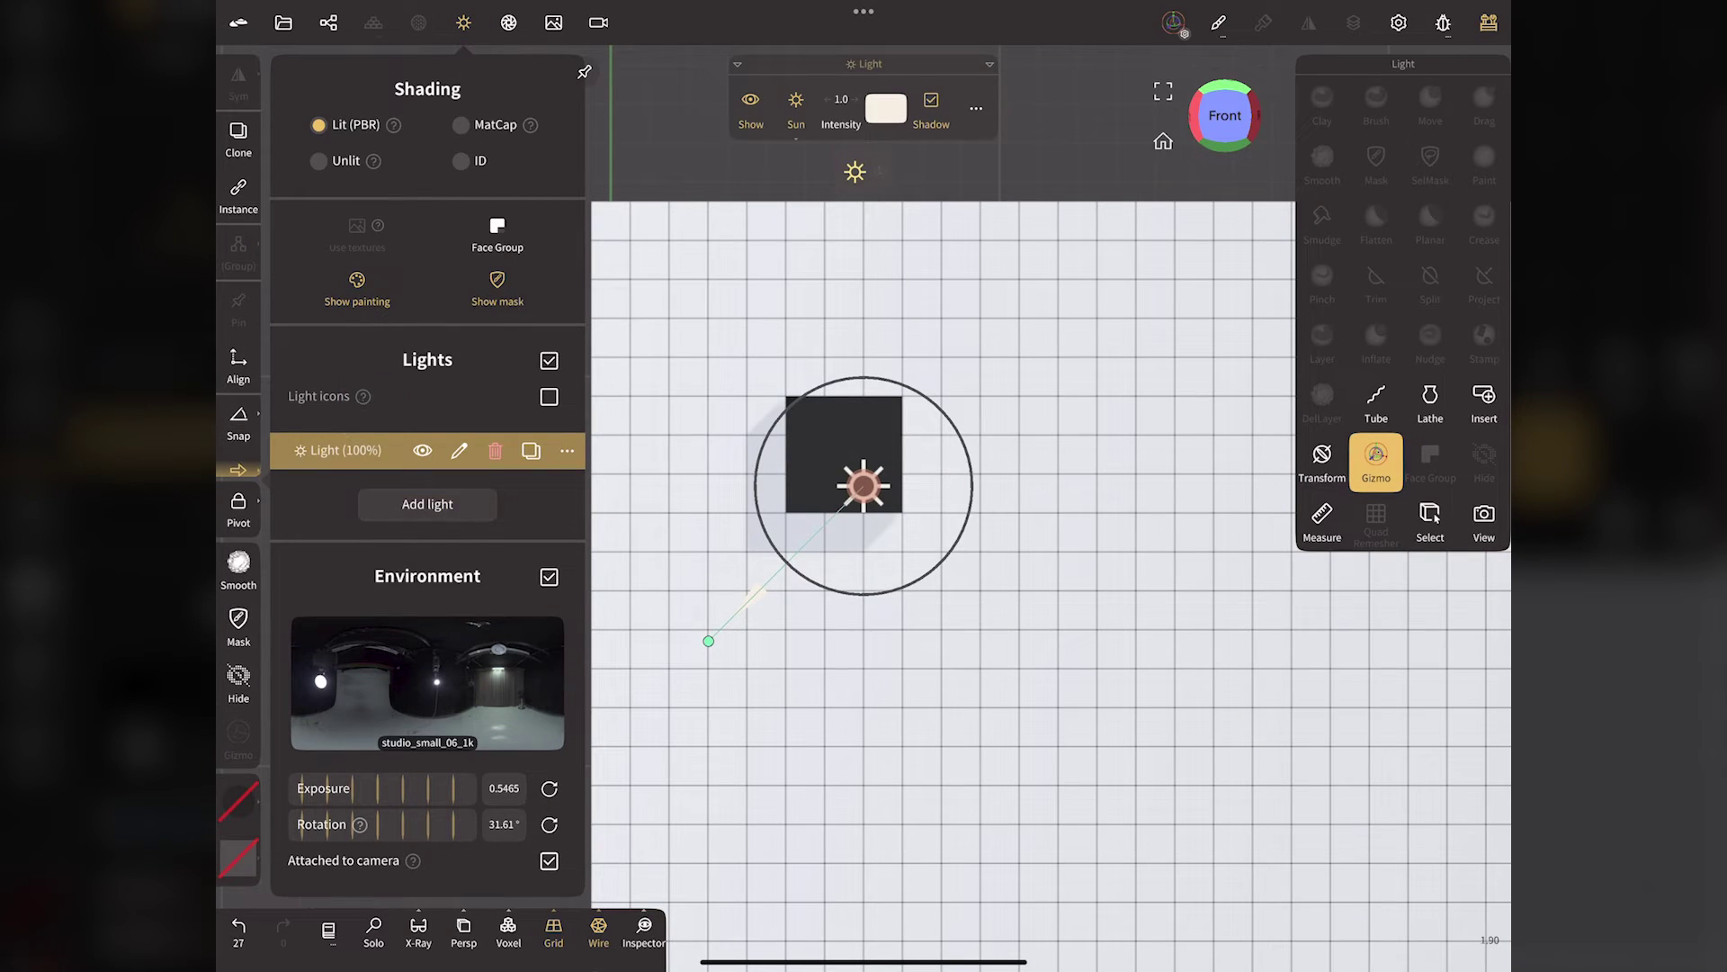
left_click(463, 22)
mouse_move(841, 101)
left_mouse_down()
mouse_move(961, 115)
mouse_move(916, 110)
left_mouse_up()
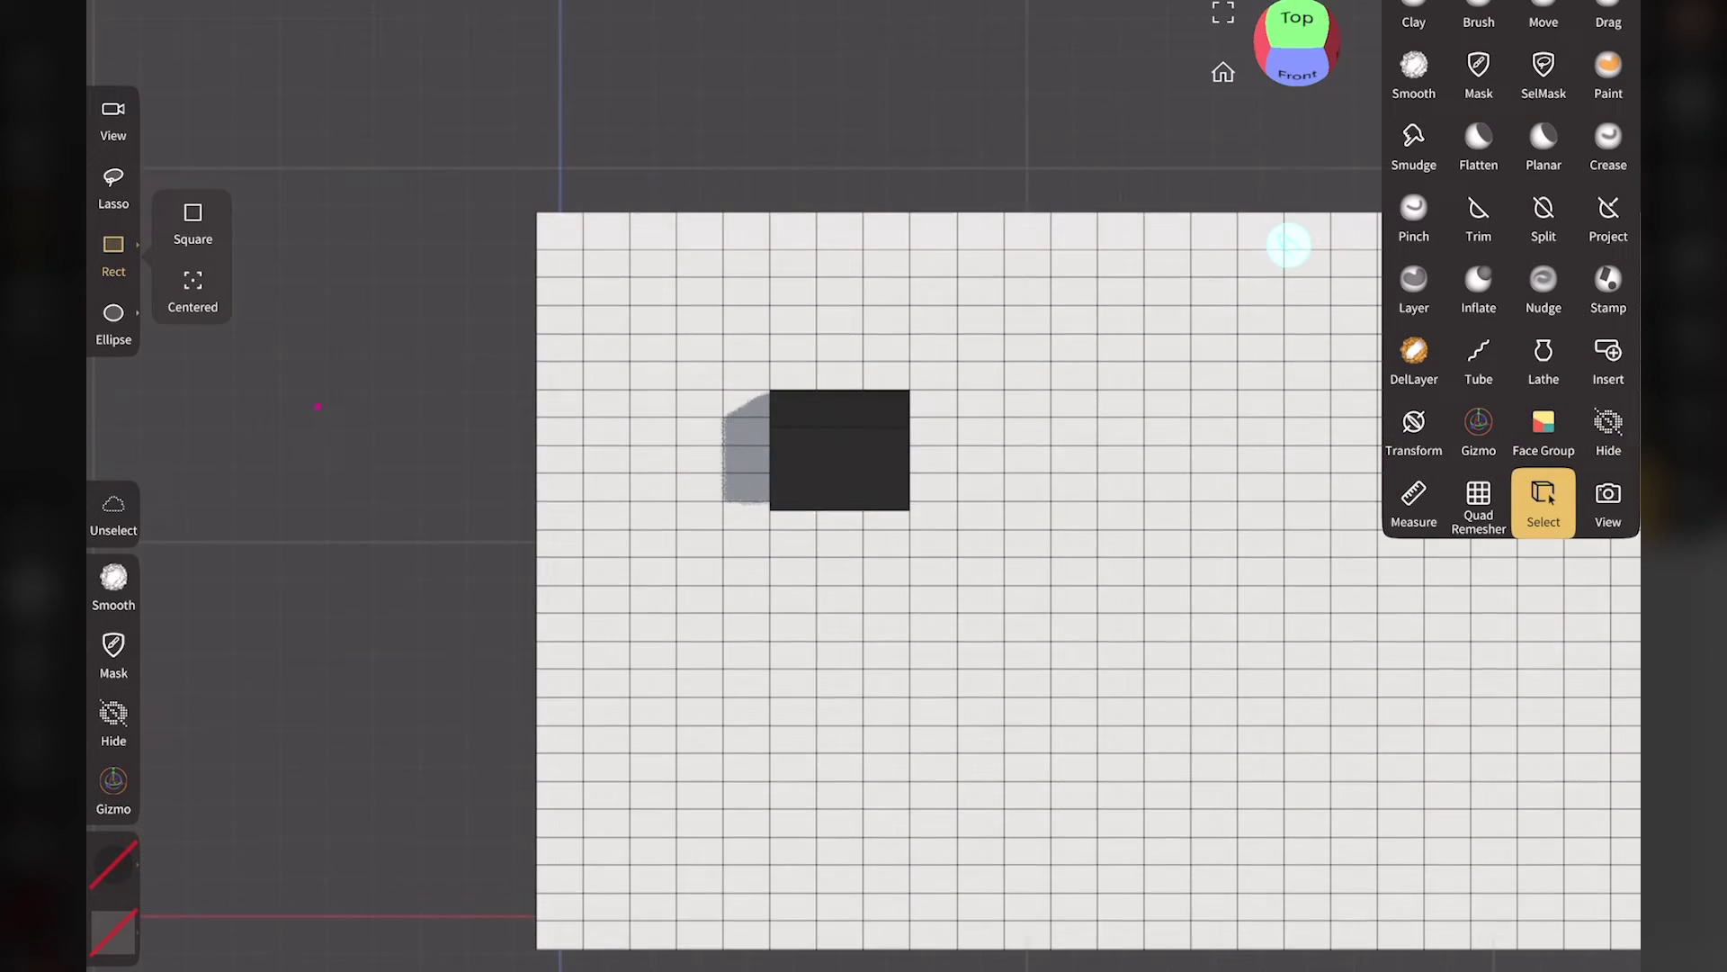
mouse_move(1291, 243)
left_mouse_down()
mouse_move(1282, 342)
mouse_move(1296, 134)
left_mouse_up()
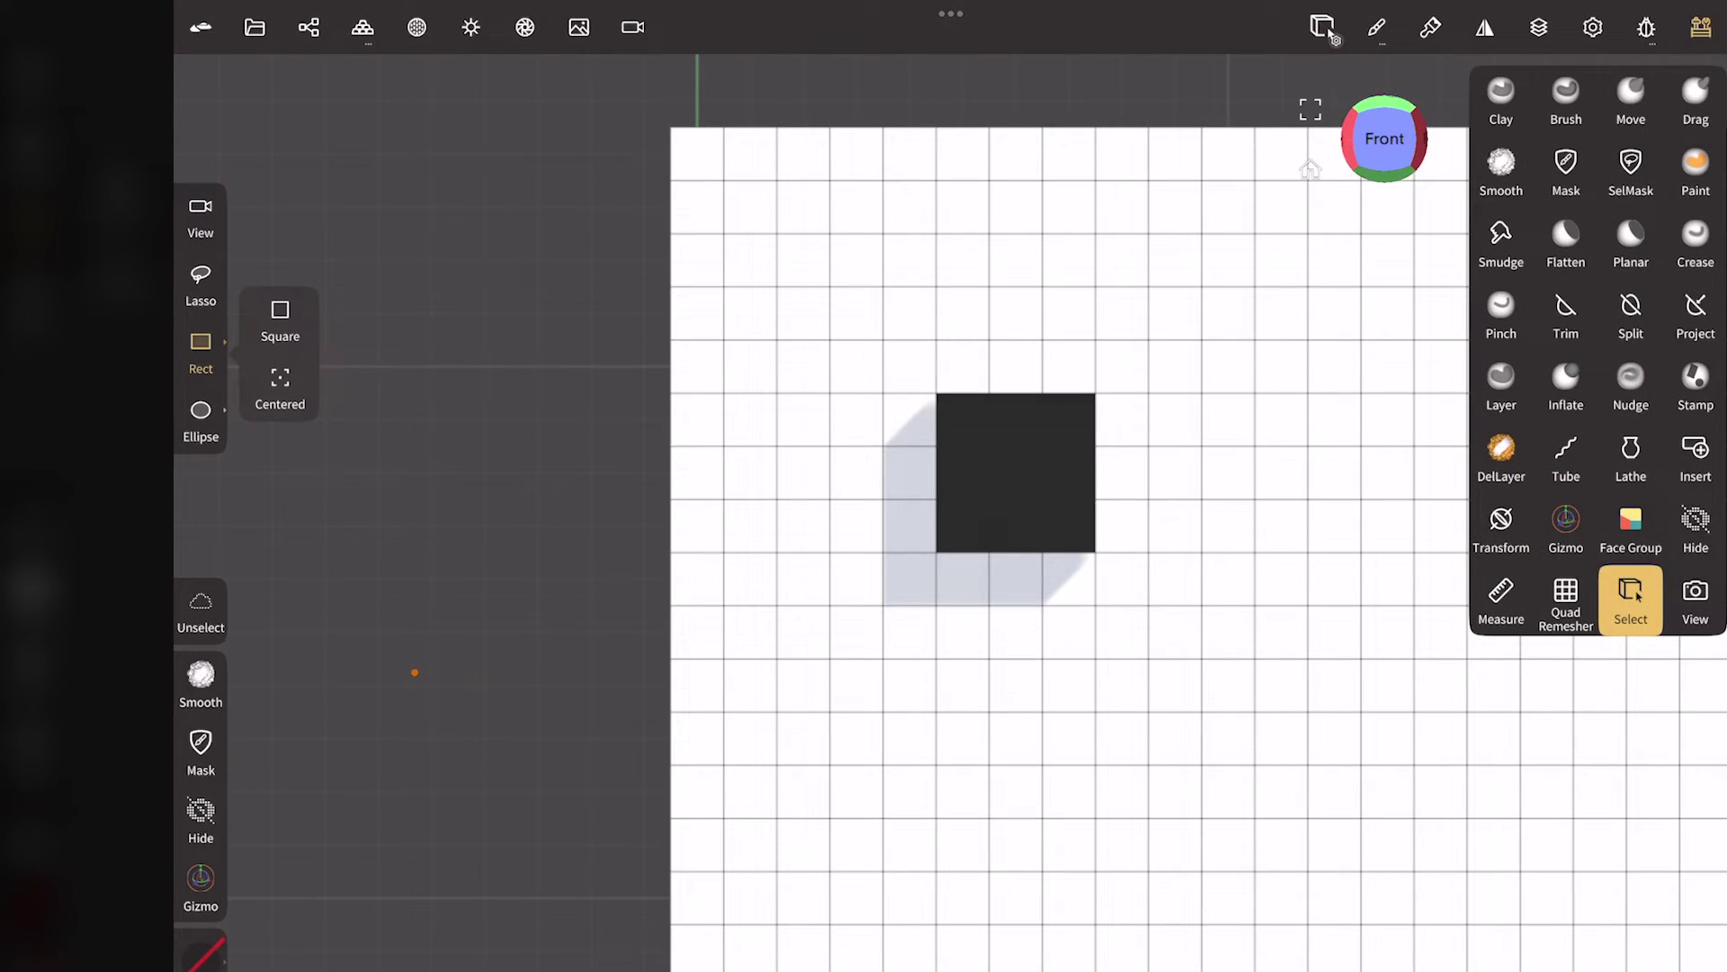
left_click(309, 27)
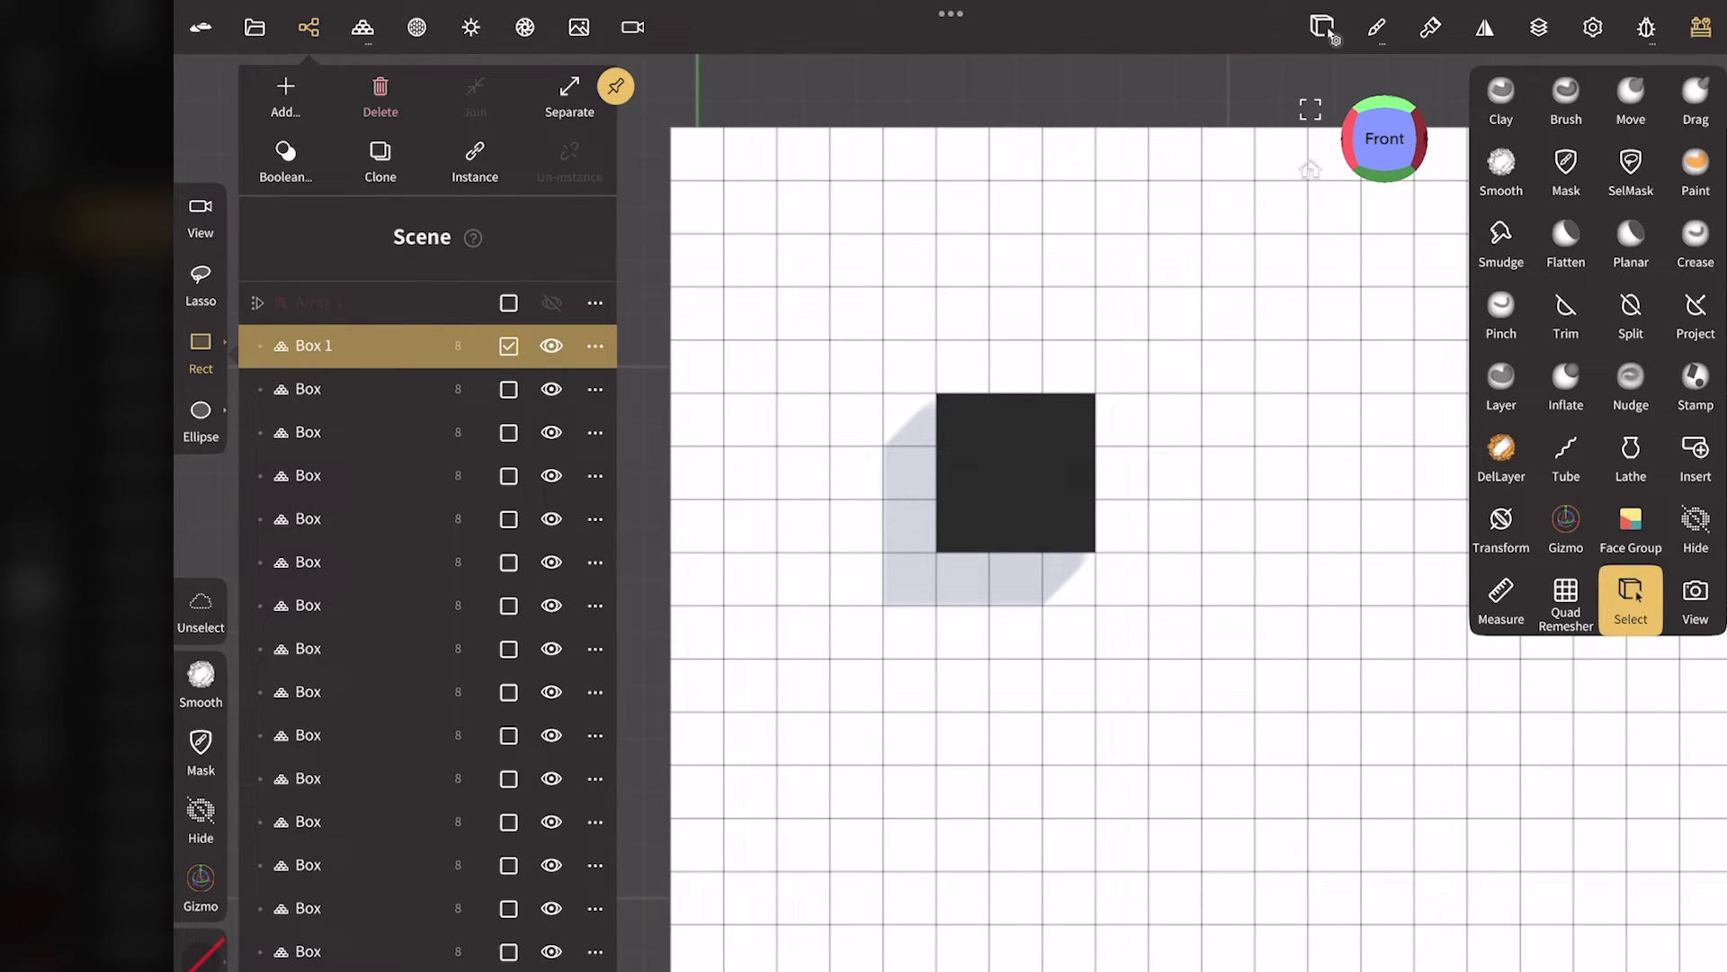
Clone the black box into four copies arranged as a plus-shaped D-pad, then select all five.
left_click(360, 389)
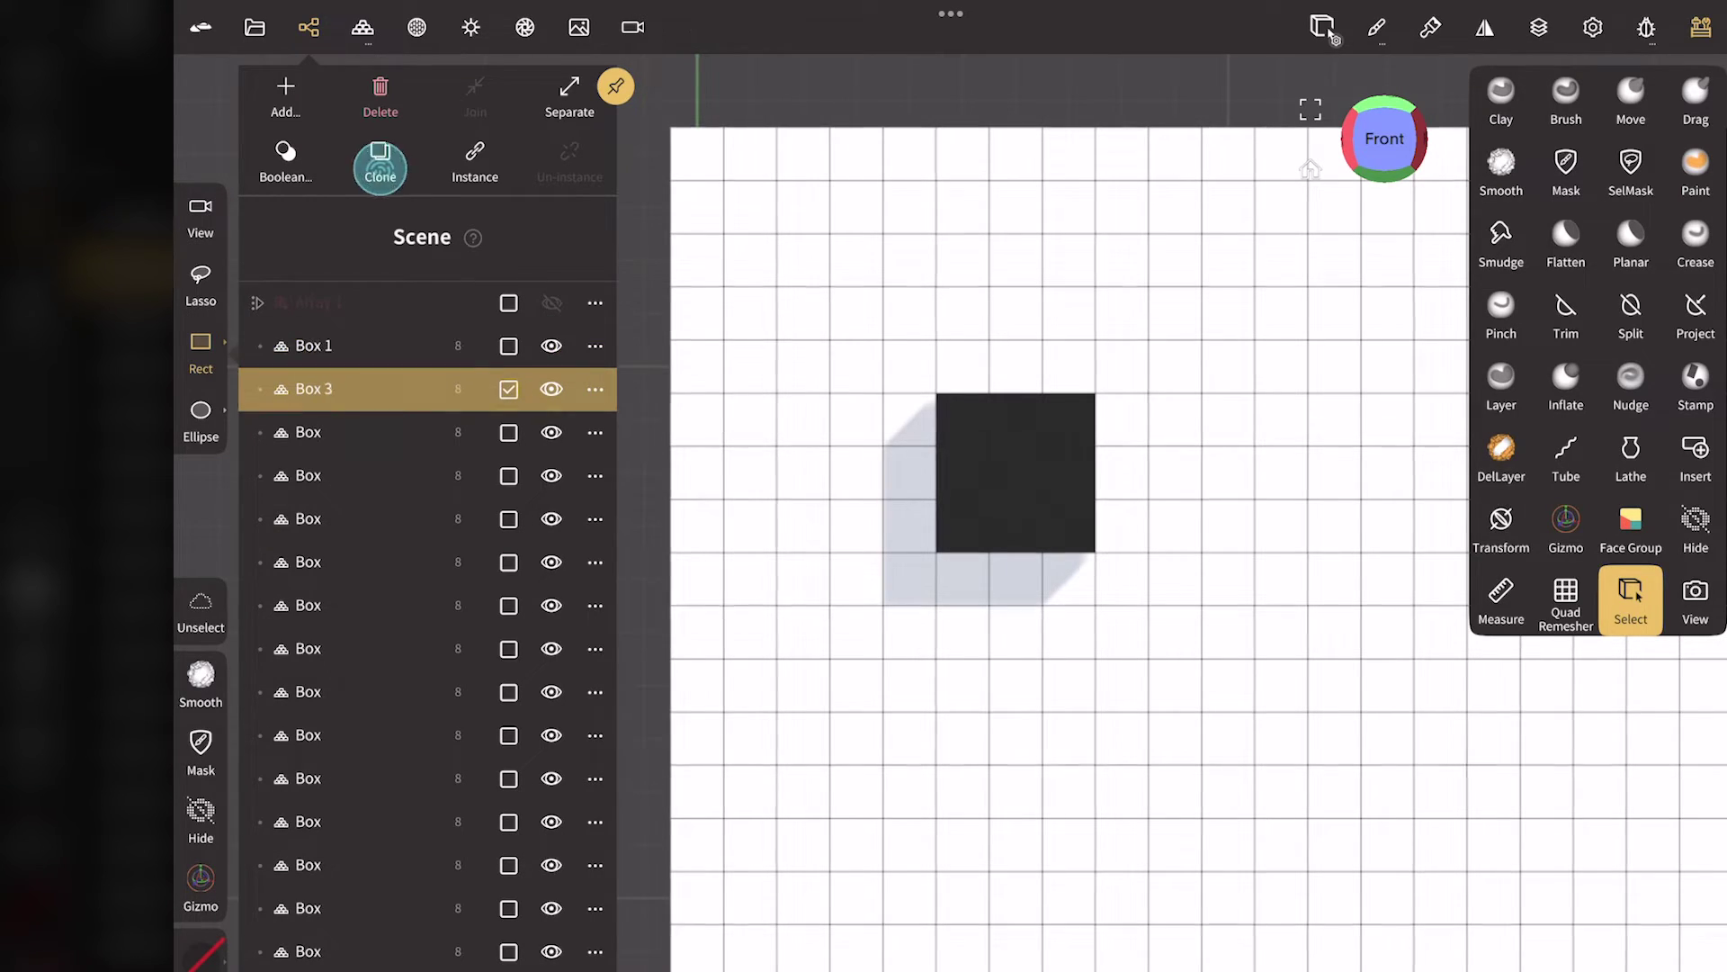
left_click(1565, 526)
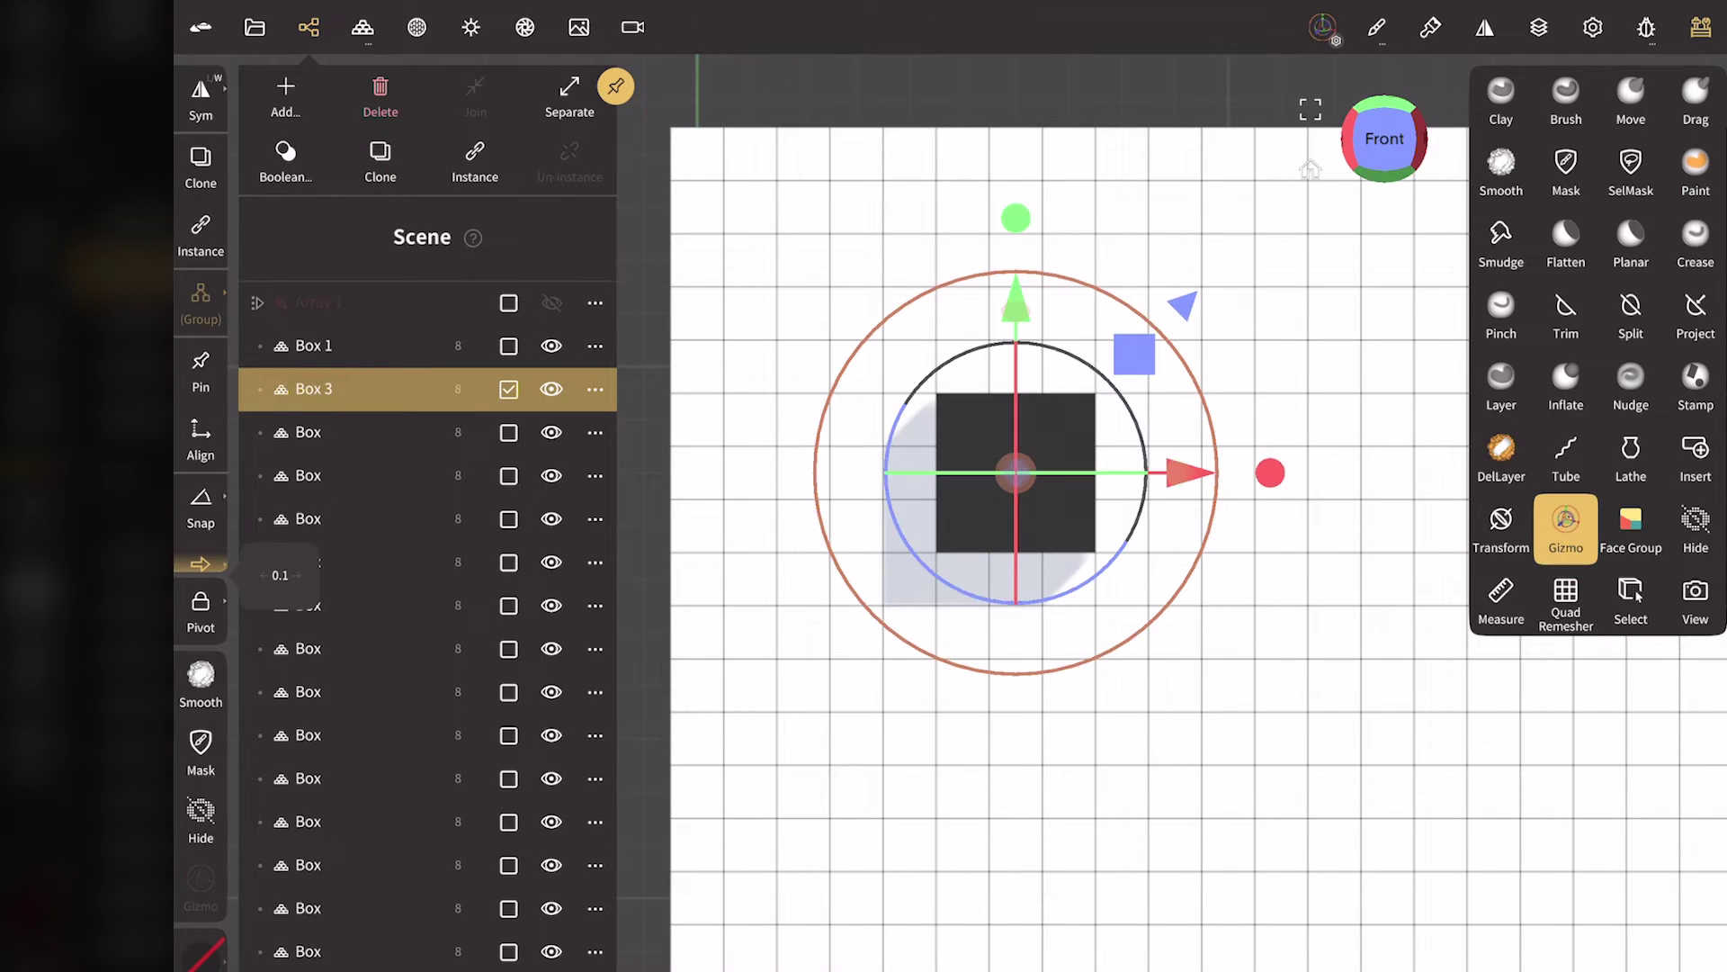
left_click_drag(1016, 301, 1016, 459)
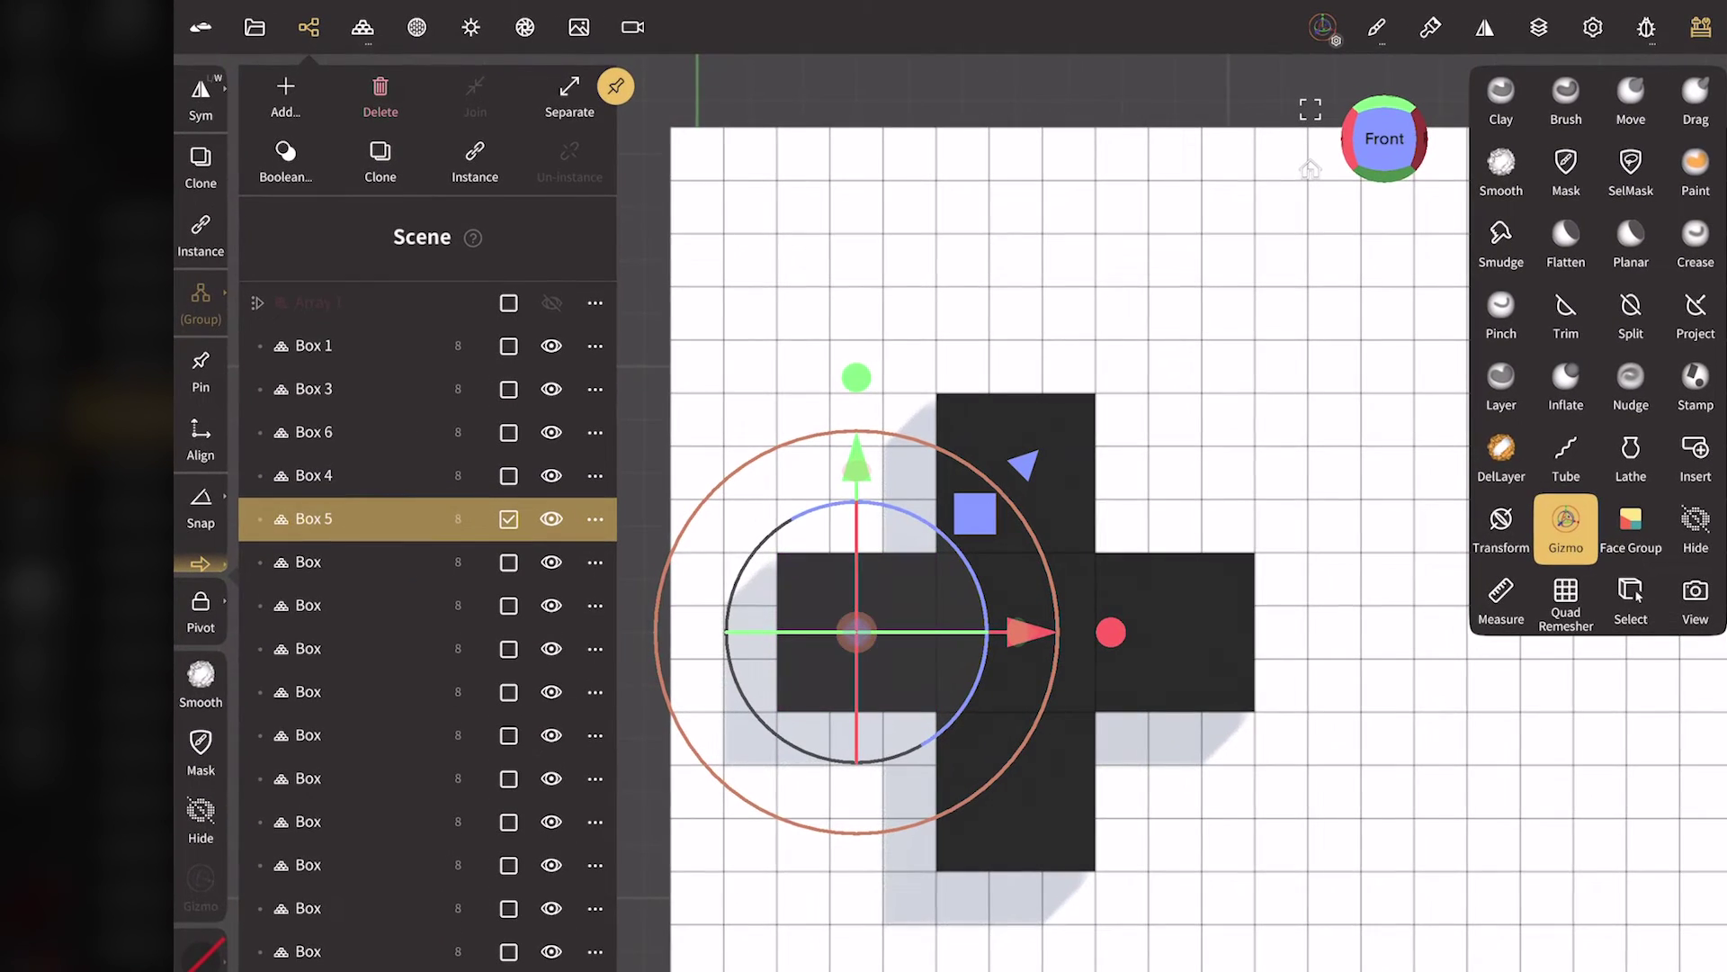
left_click_drag(520, 484, 509, 345)
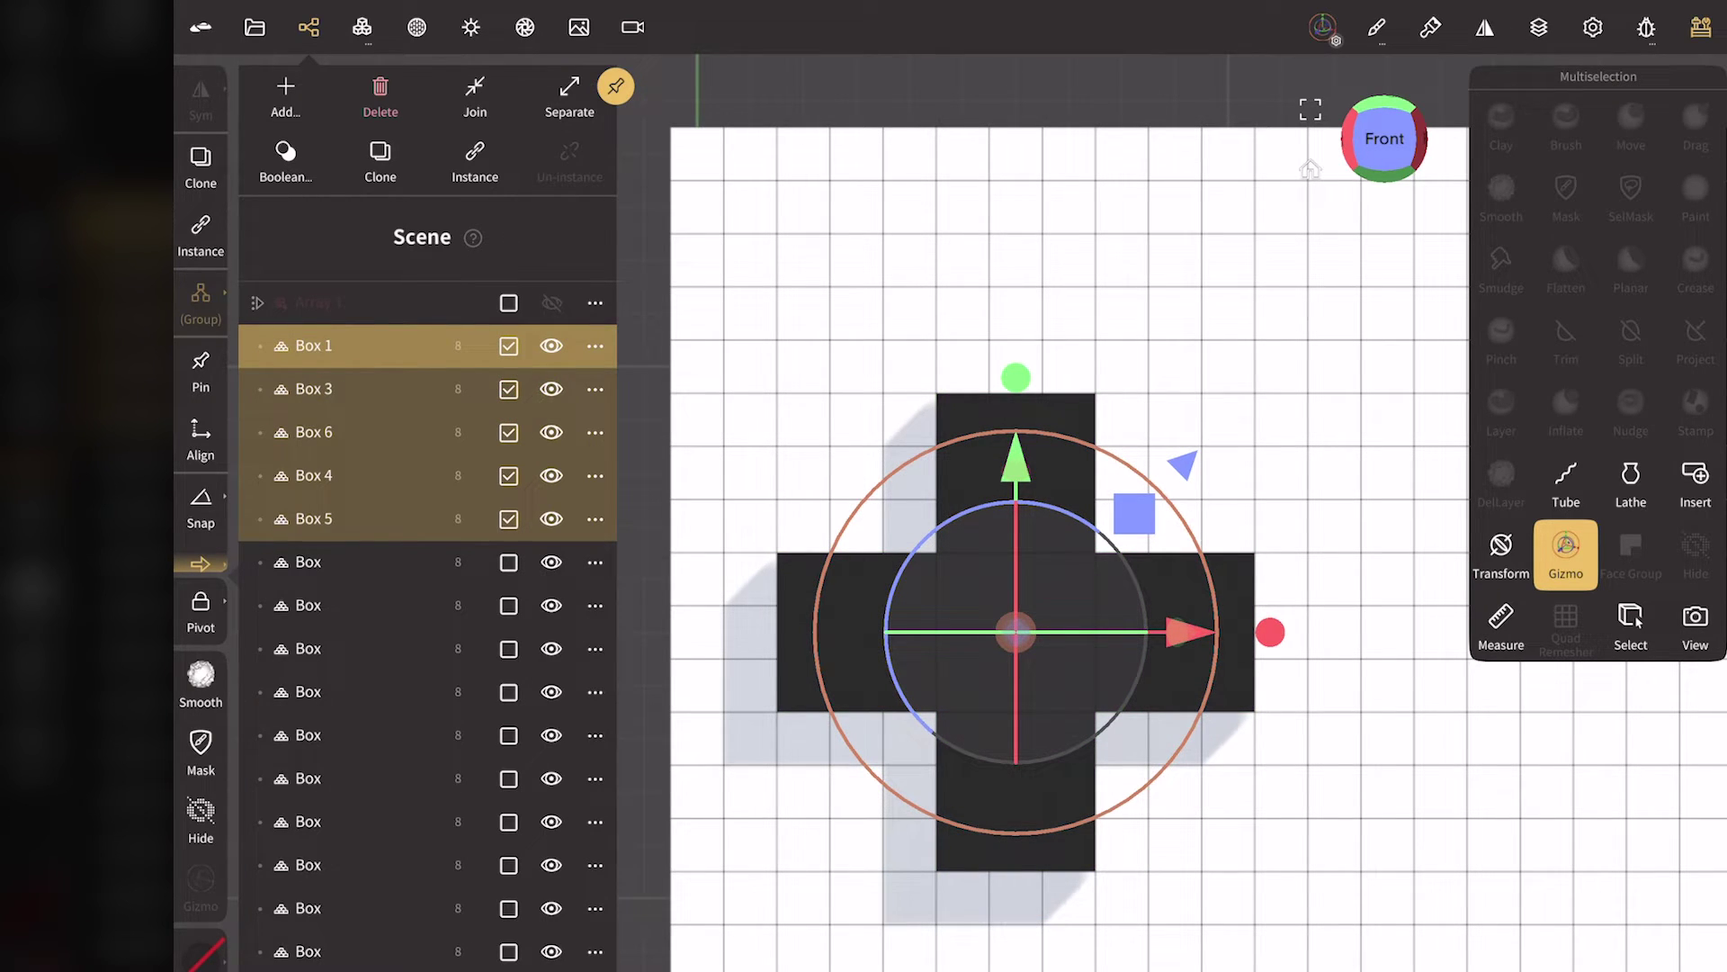
left_click(285, 90)
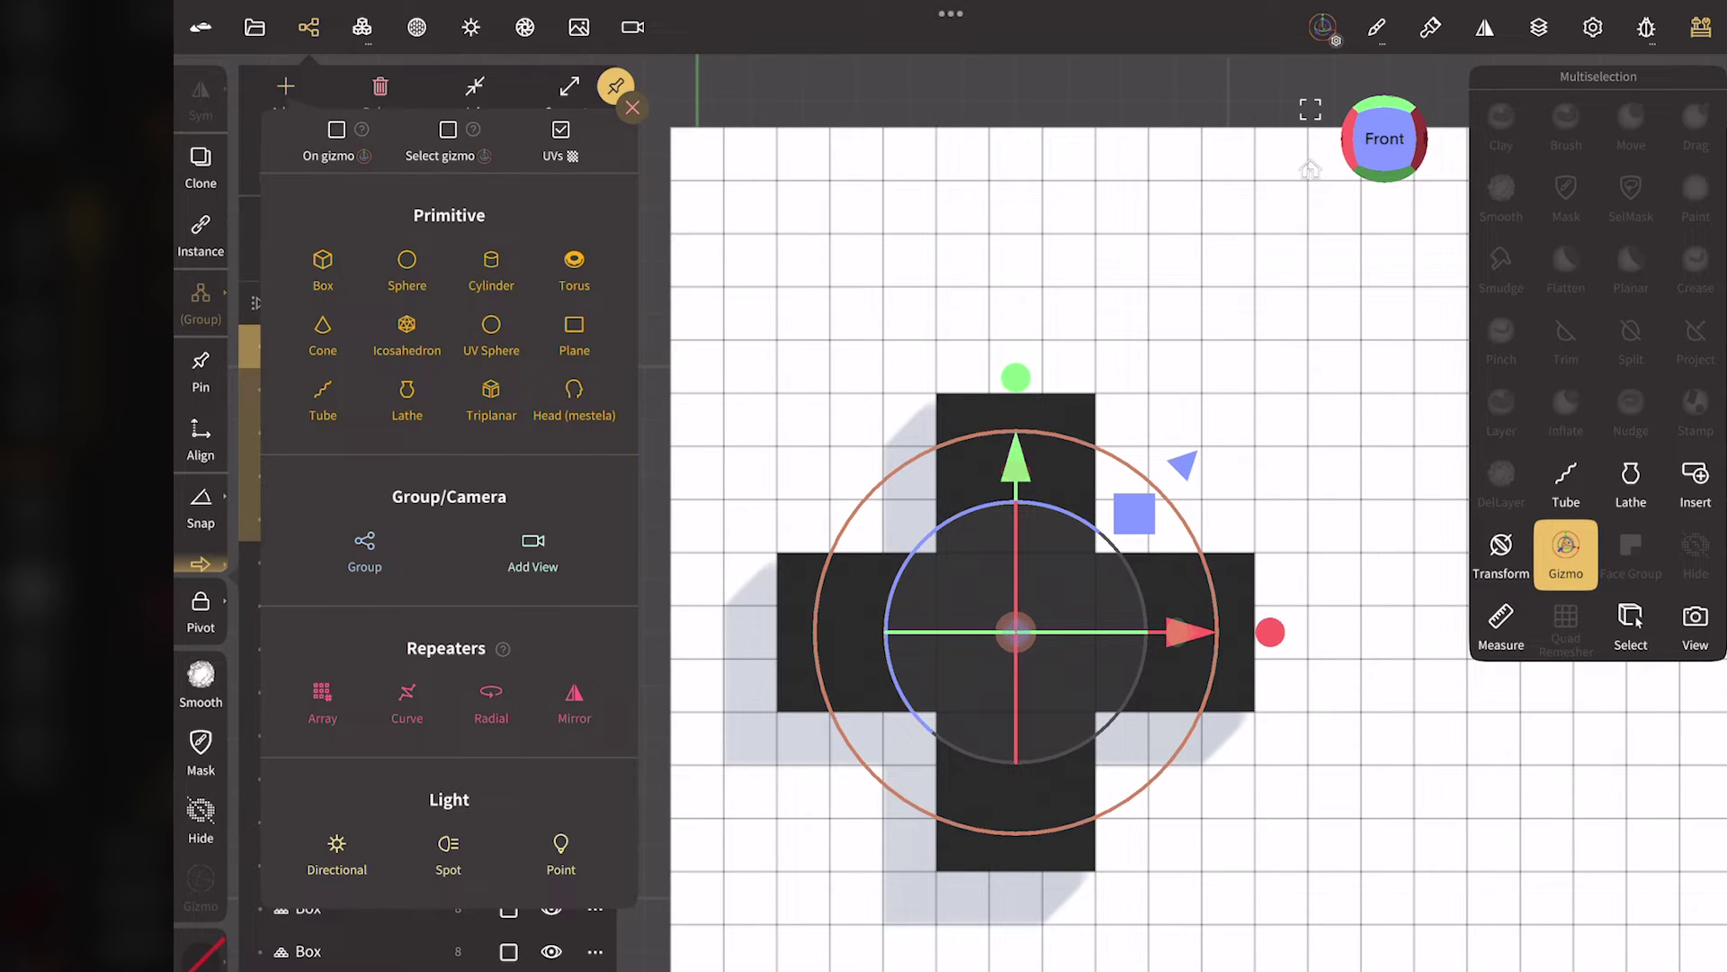
Group the five D-pad boxes, then rectangle-select every box in the scene.
left_click(364, 547)
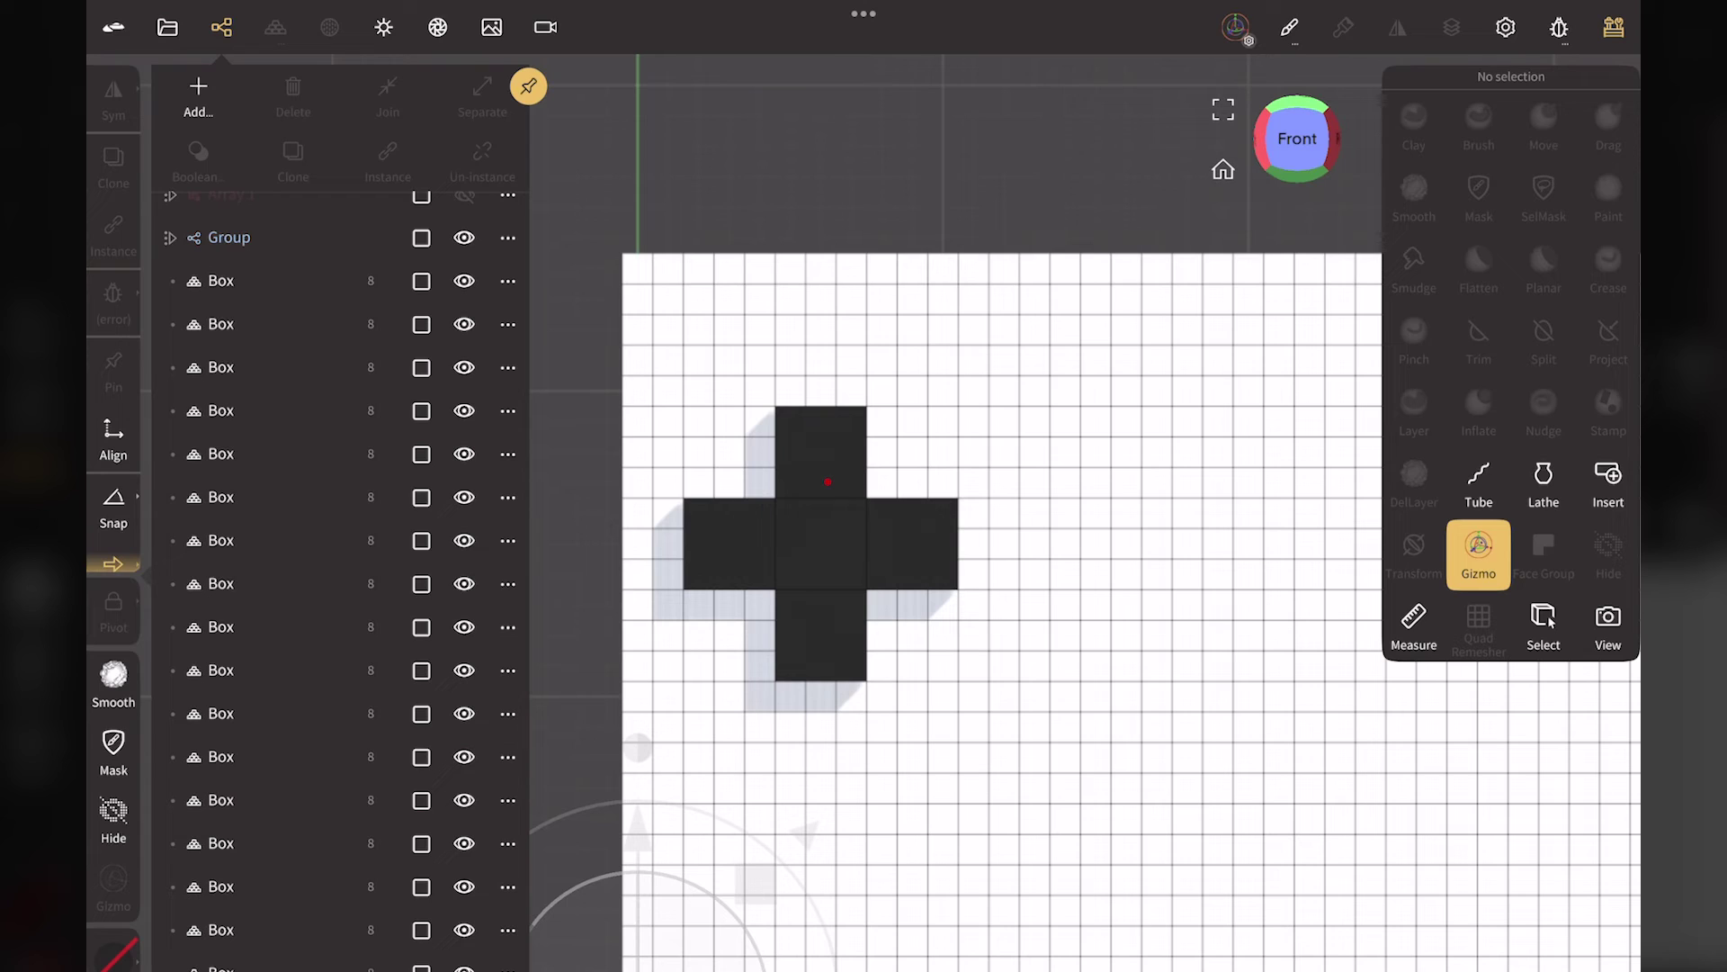
left_click(1544, 622)
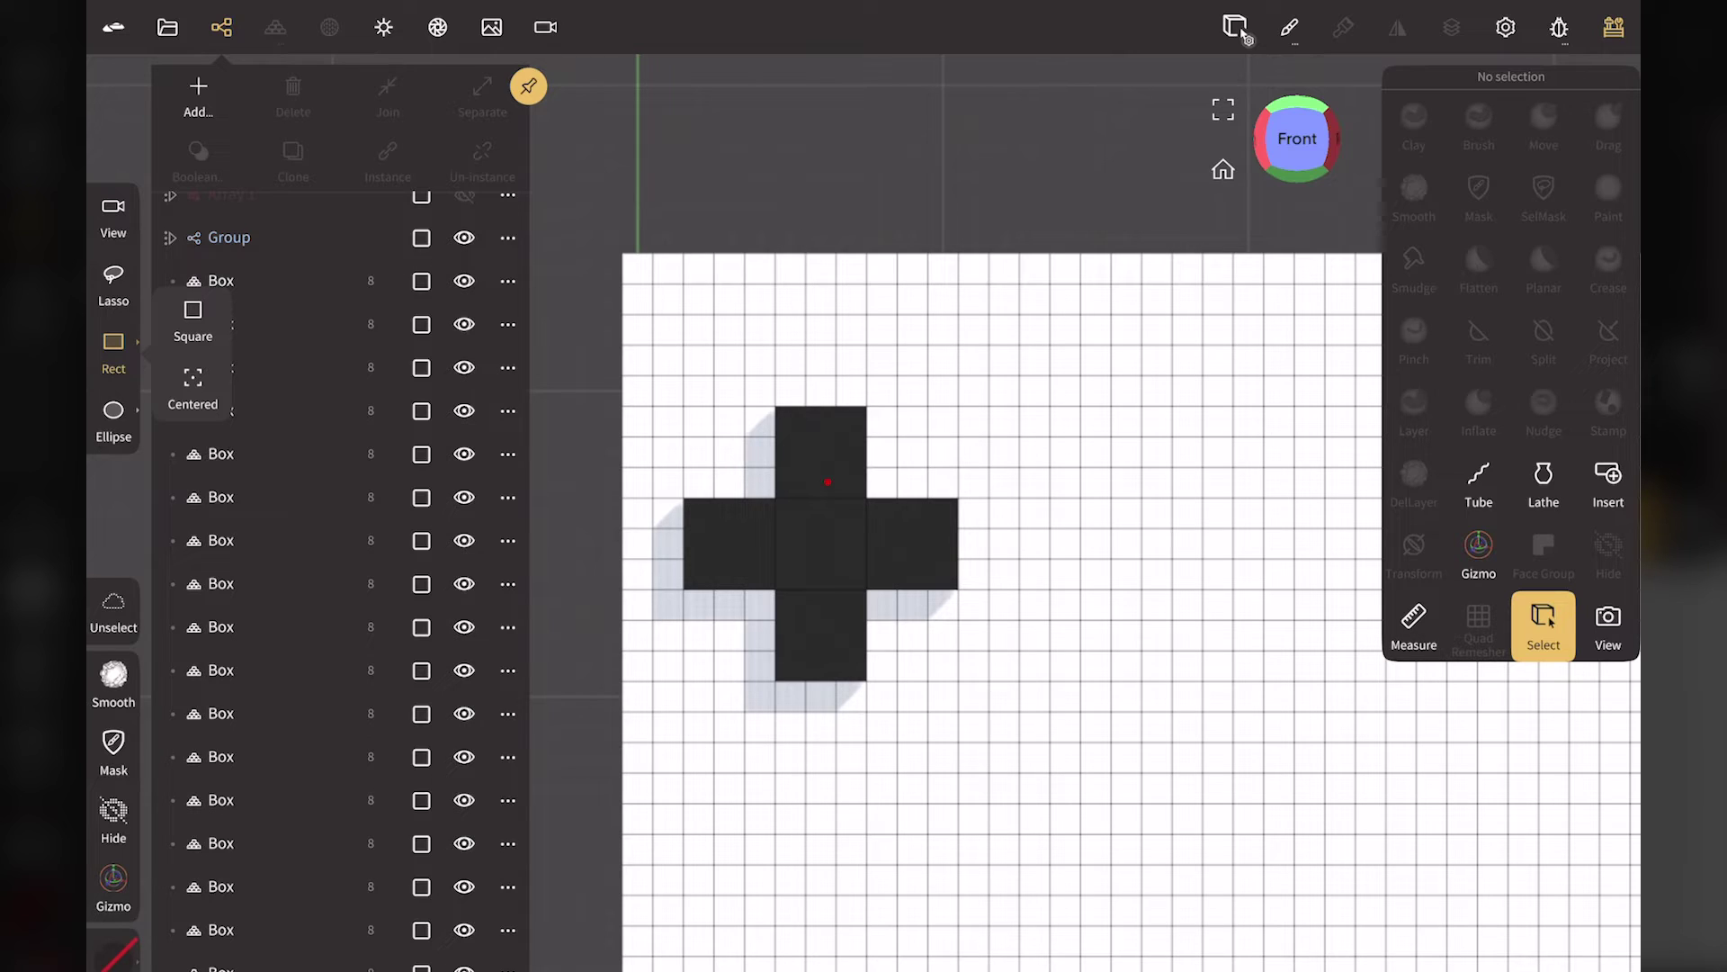
left_click_drag(641, 268, 972, 701)
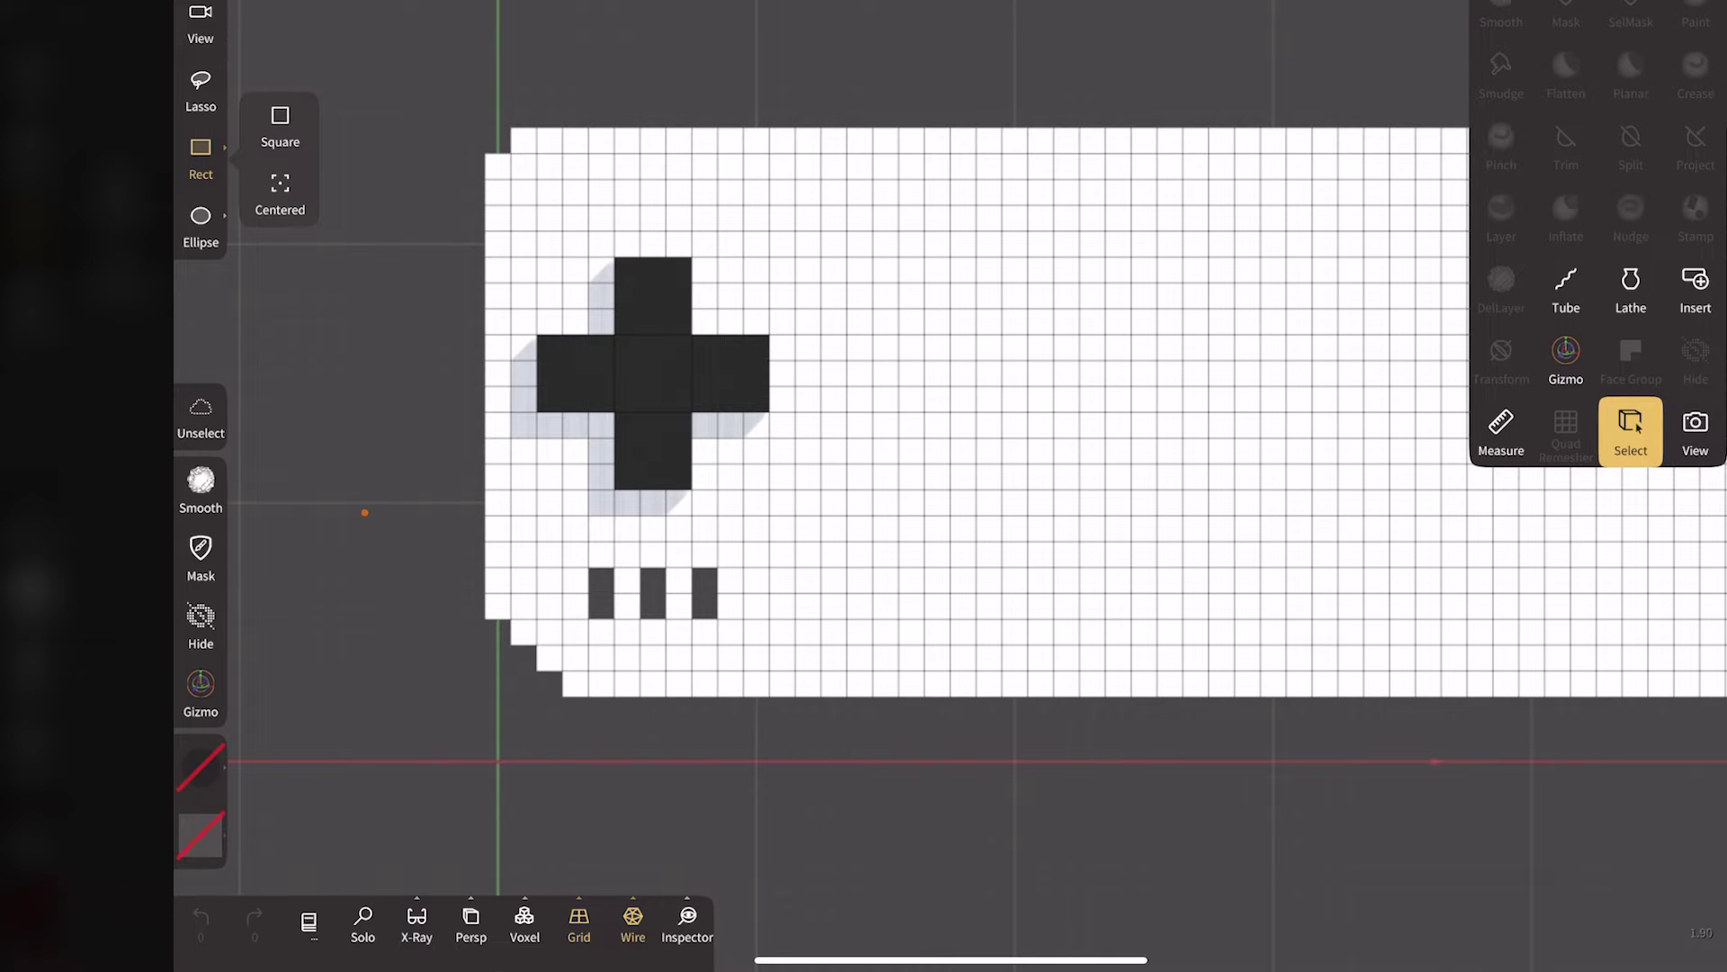
Paint a tall column and a wide block of cells black as the screen, then select that area.
mouse_move(807, 221)
left_mouse_down()
mouse_move(861, 598)
mouse_move(915, 612)
left_mouse_up()
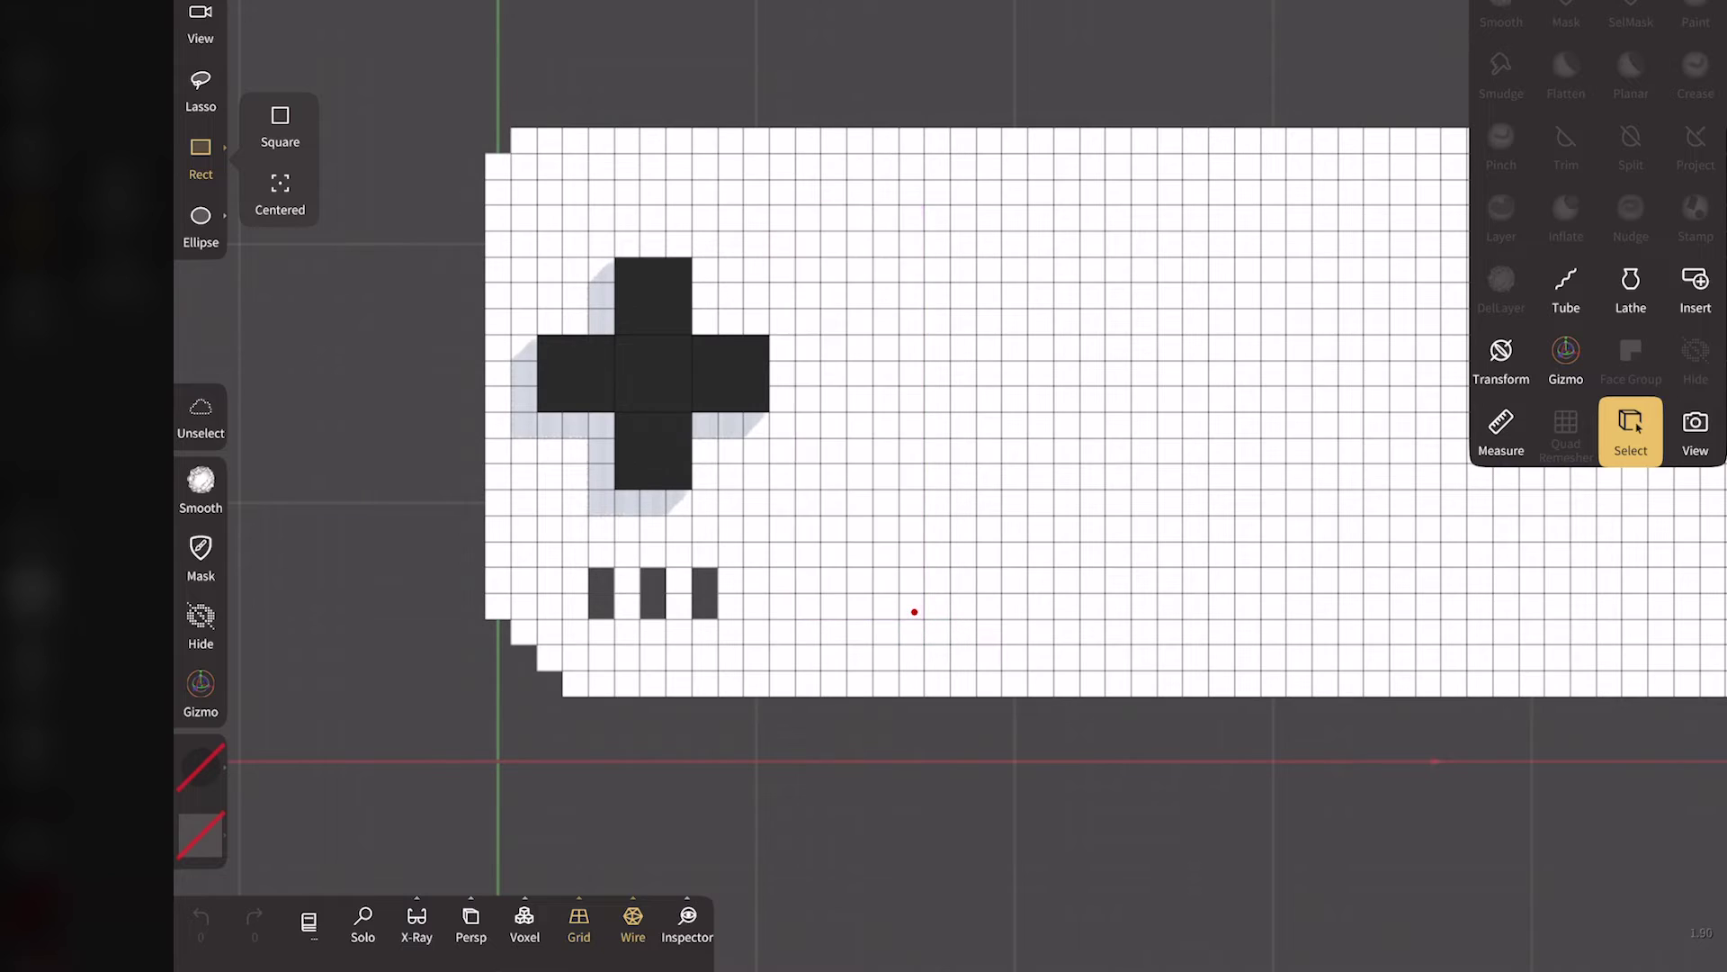
left_click(200, 767)
left_click(291, 396)
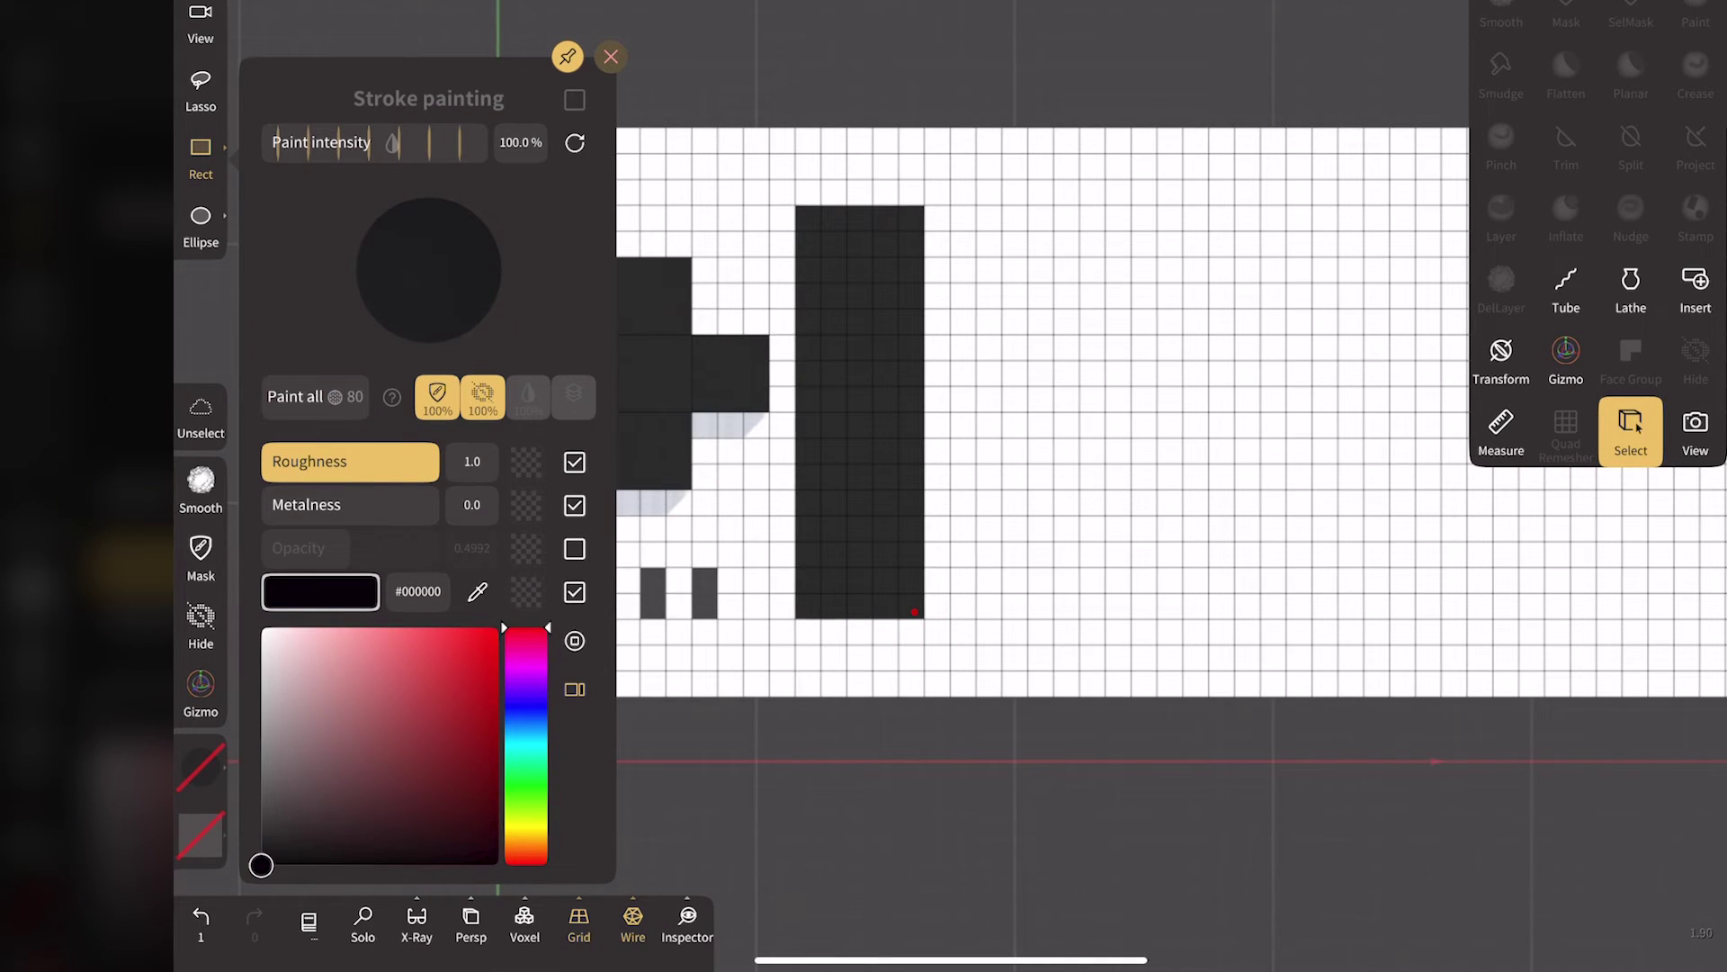
mouse_move(935, 218)
left_mouse_down()
mouse_move(1171, 610)
mouse_move(1304, 610)
left_mouse_up()
left_click(290, 396)
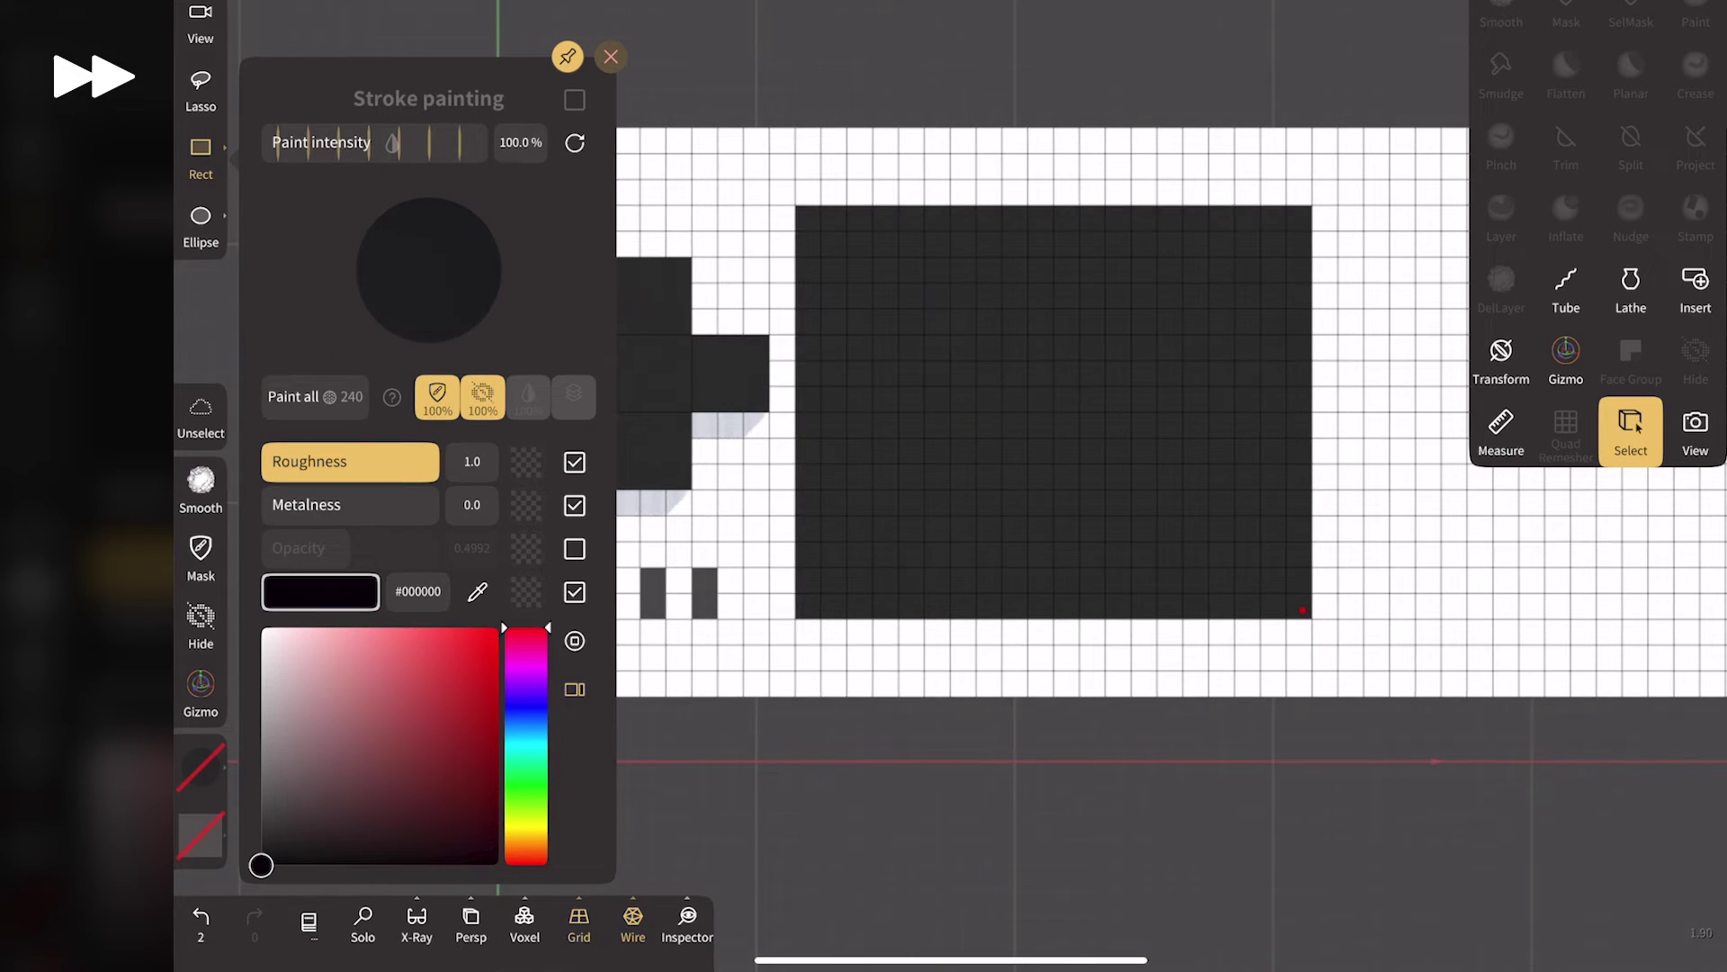
left_click(200, 157)
left_click_drag(807, 219, 1296, 592)
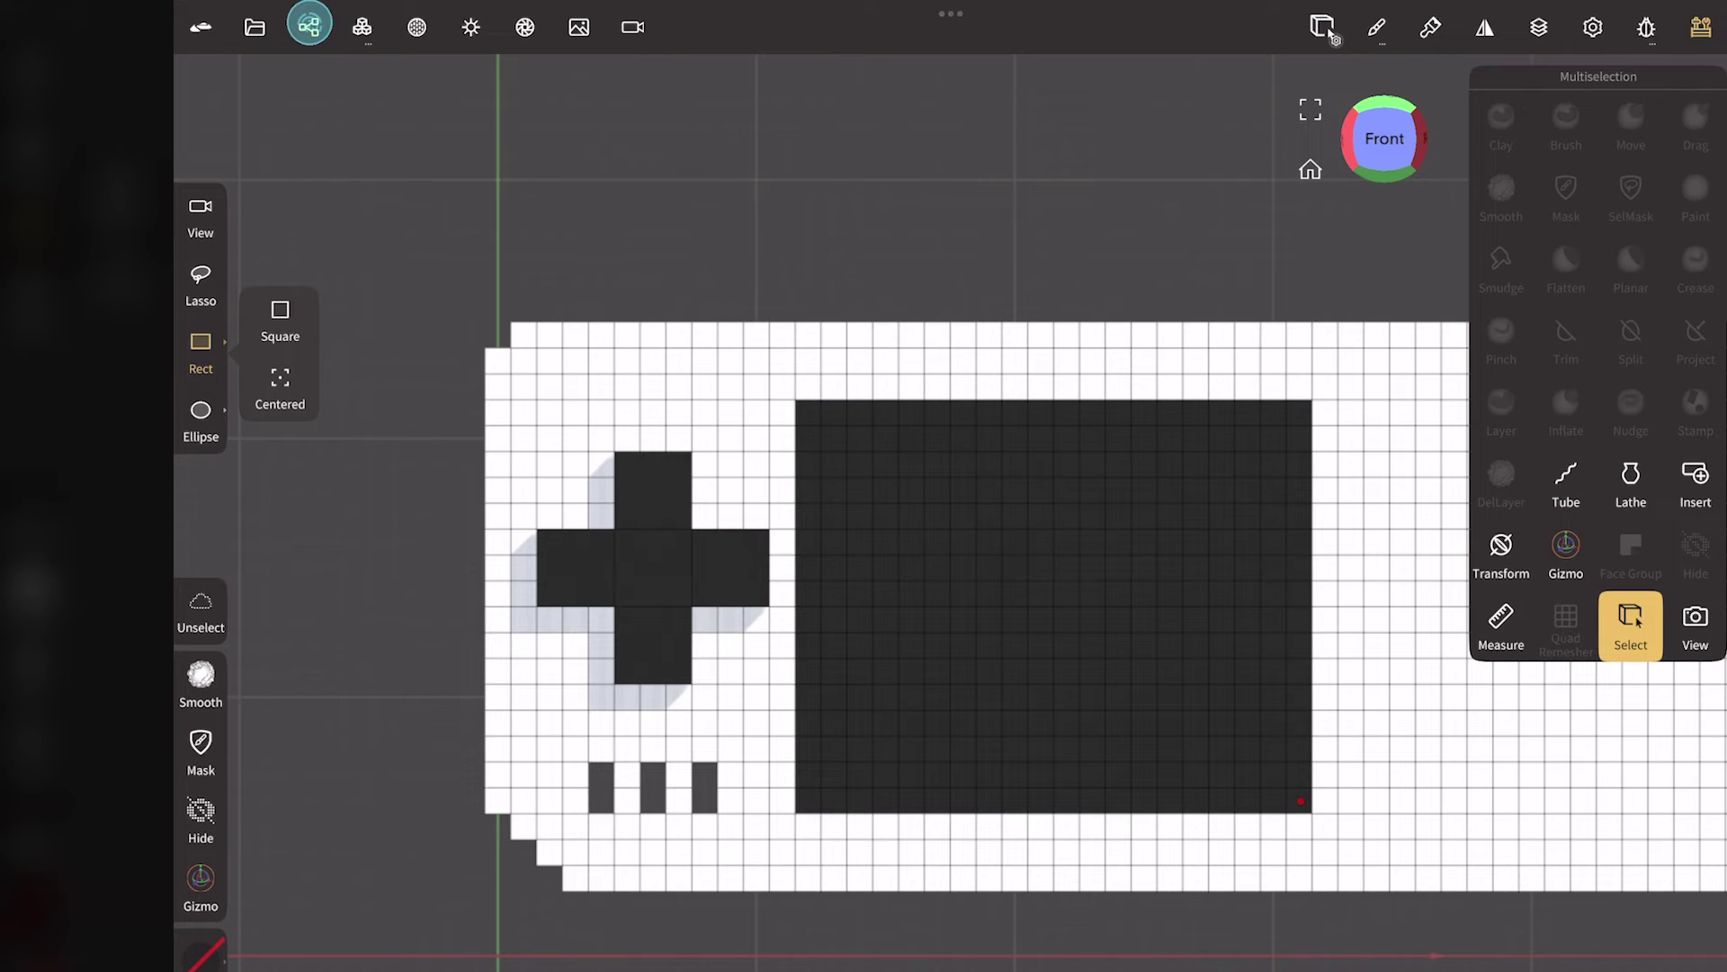
left_click(309, 26)
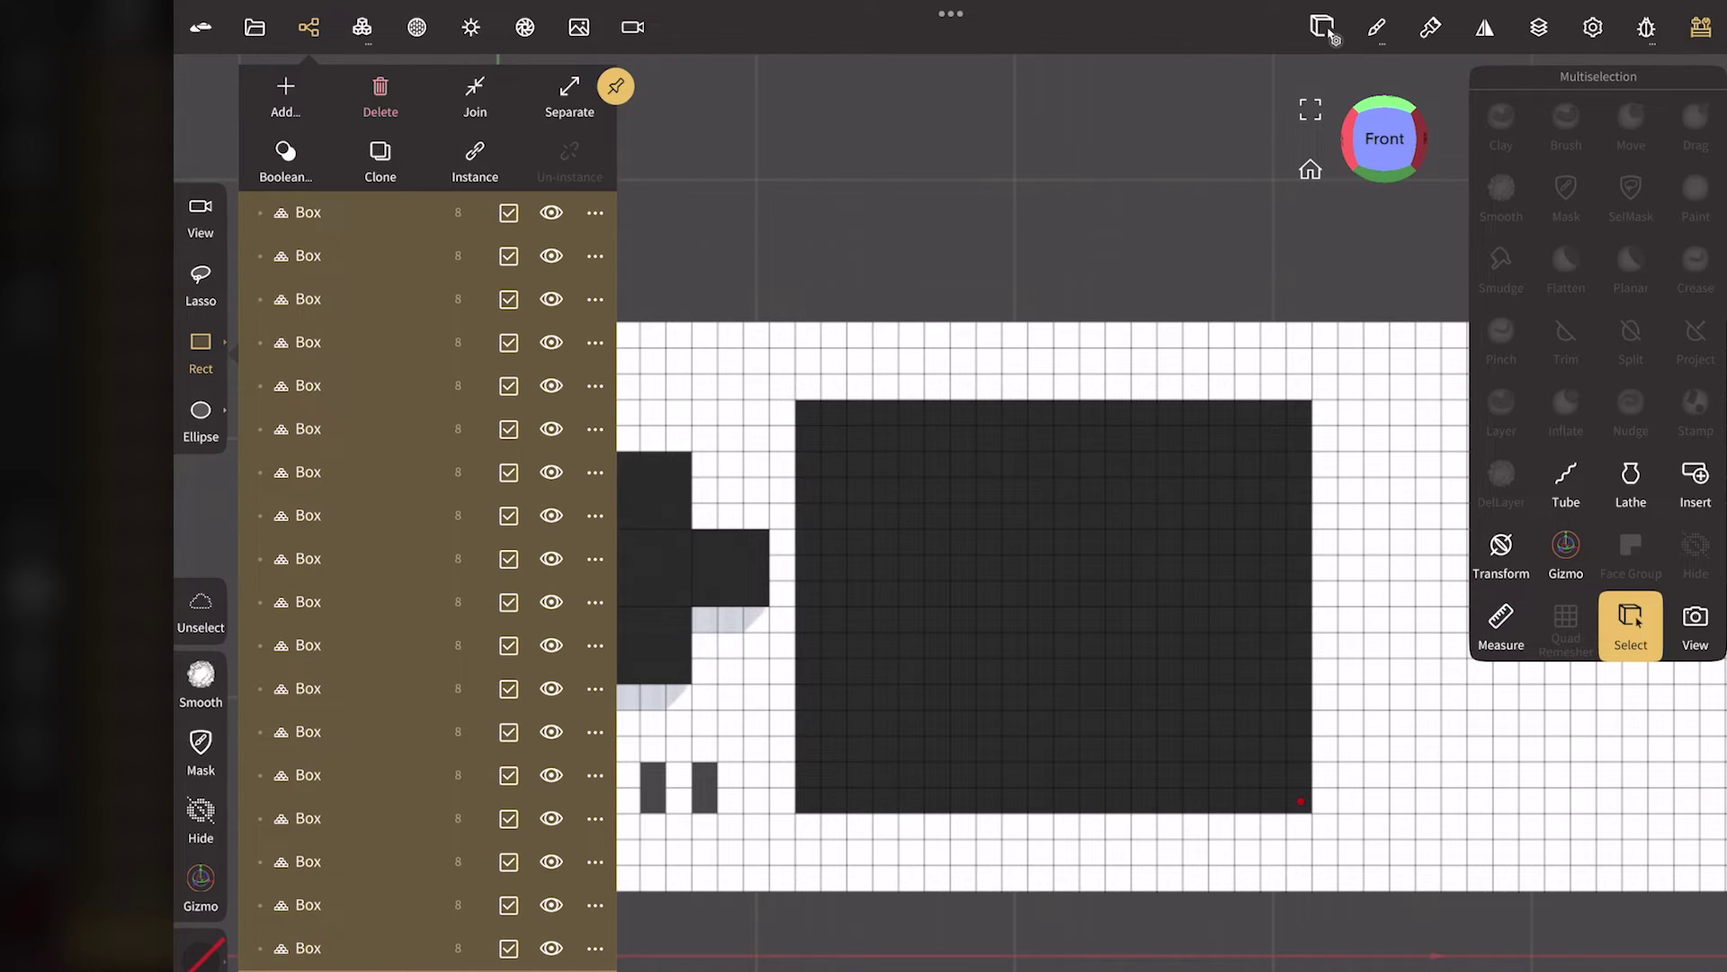
Group the selected screen boxes as Group 1 and shift it along the depth axis in top view.
left_click(285, 90)
left_click(364, 549)
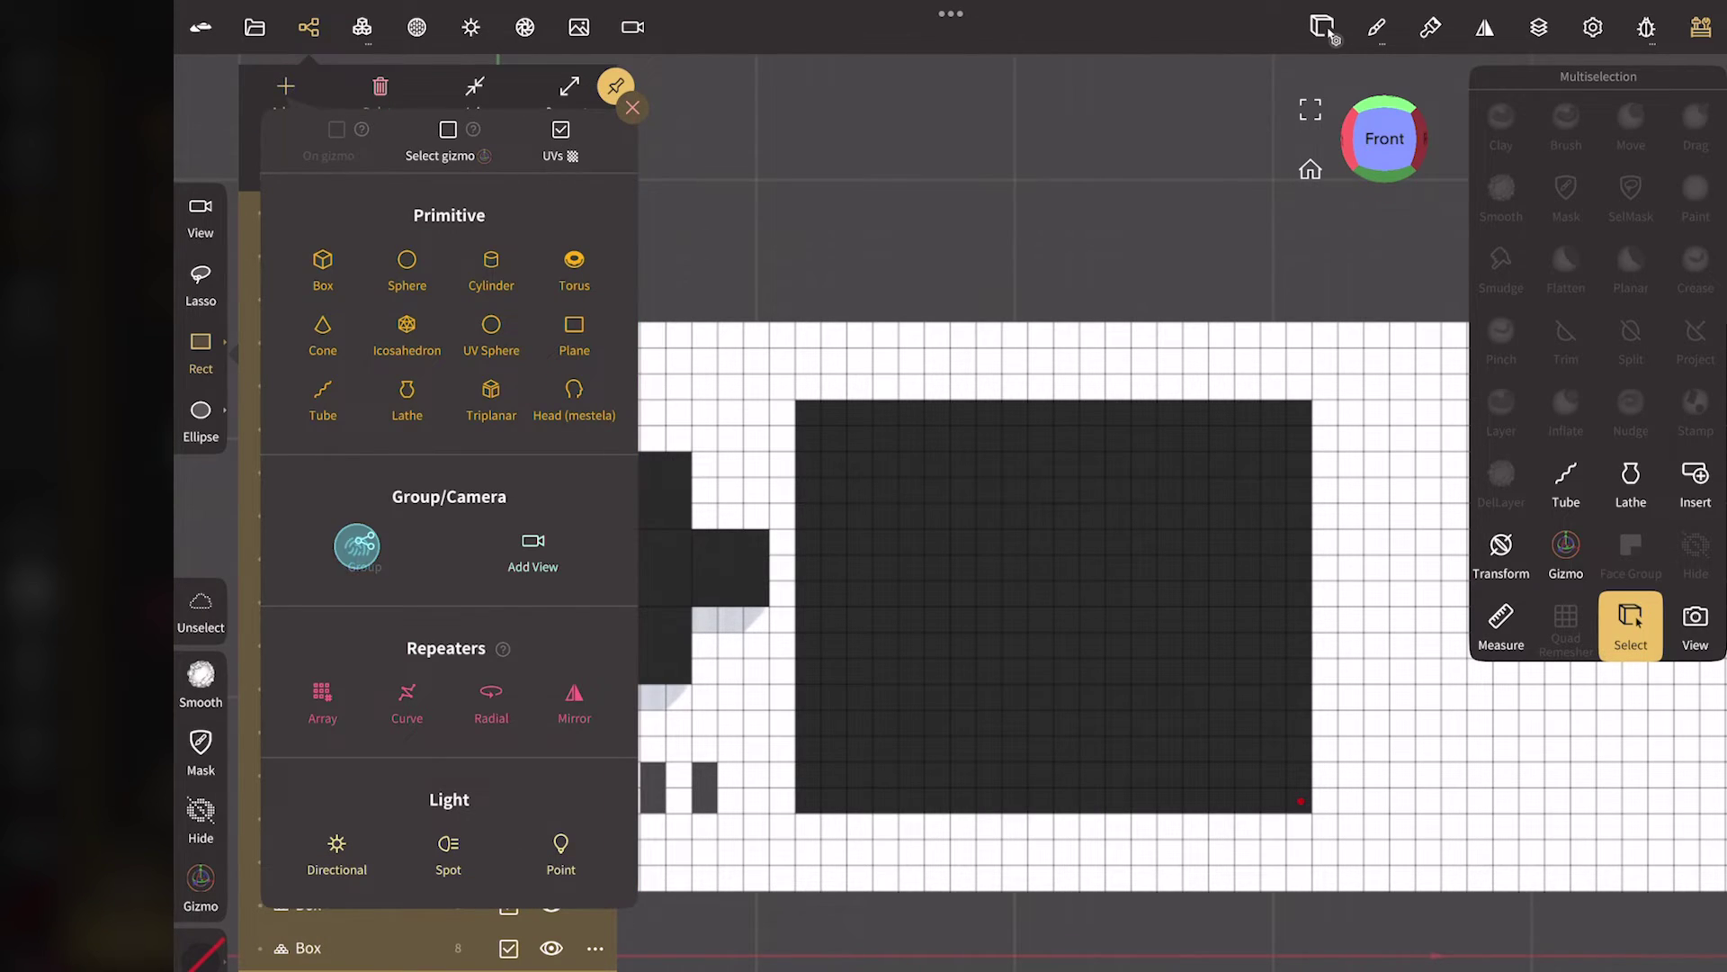
left_click(261, 237)
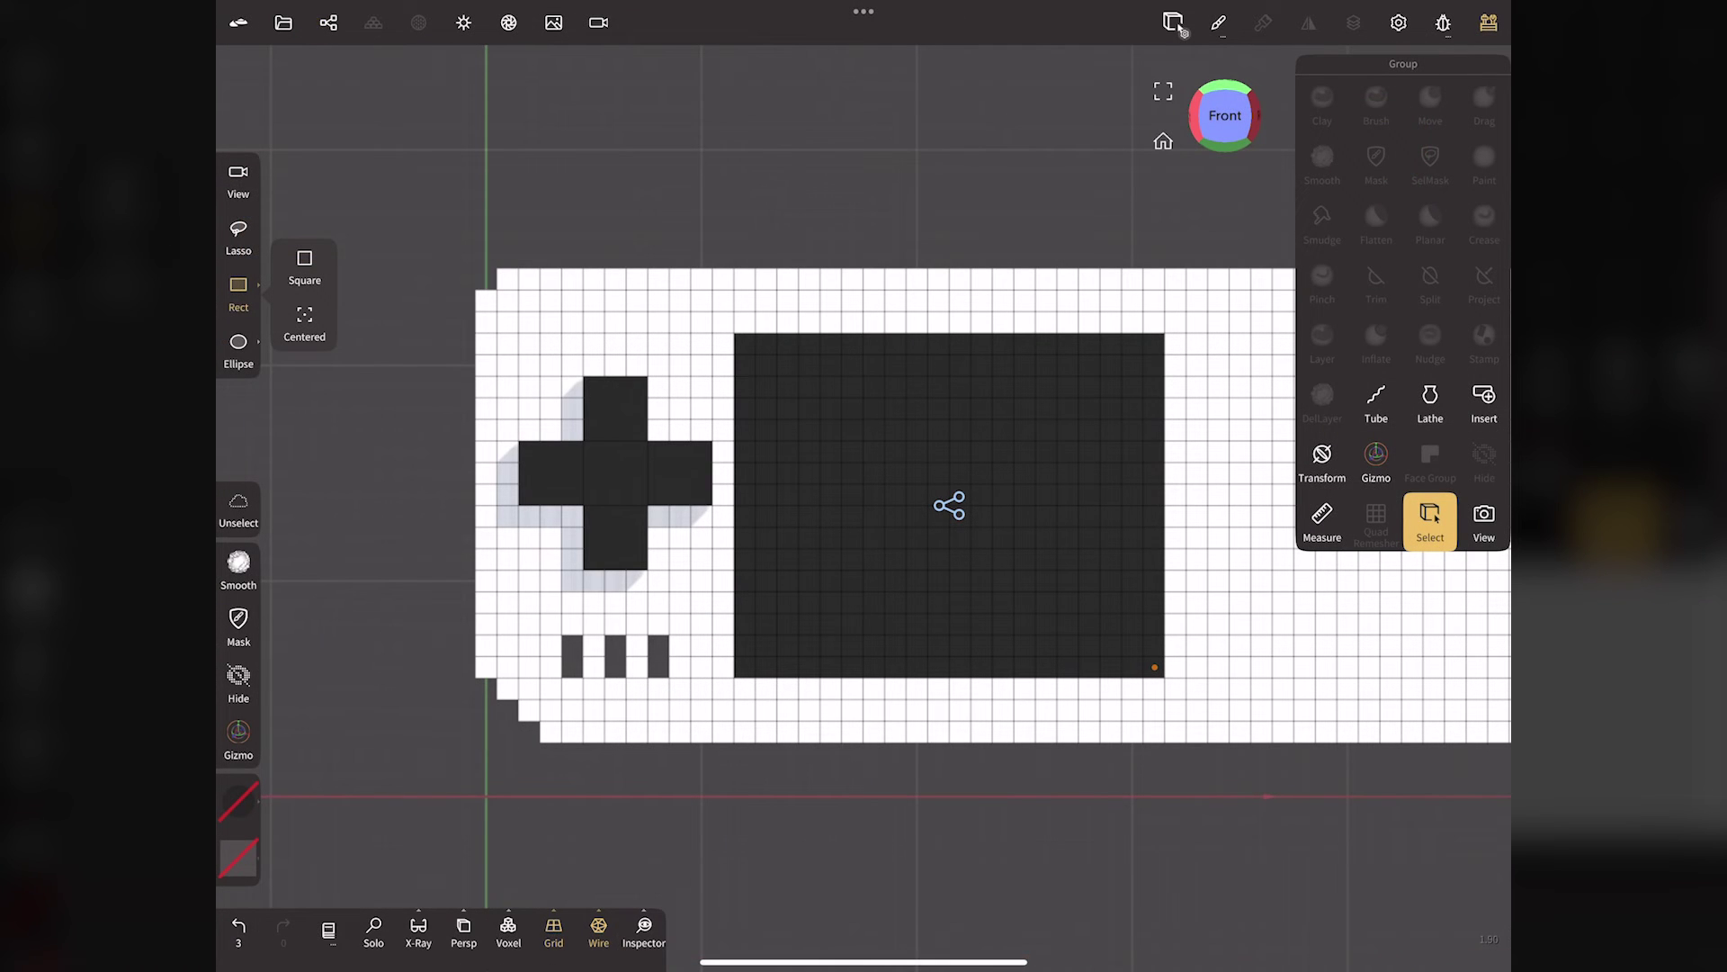
left_click(1376, 463)
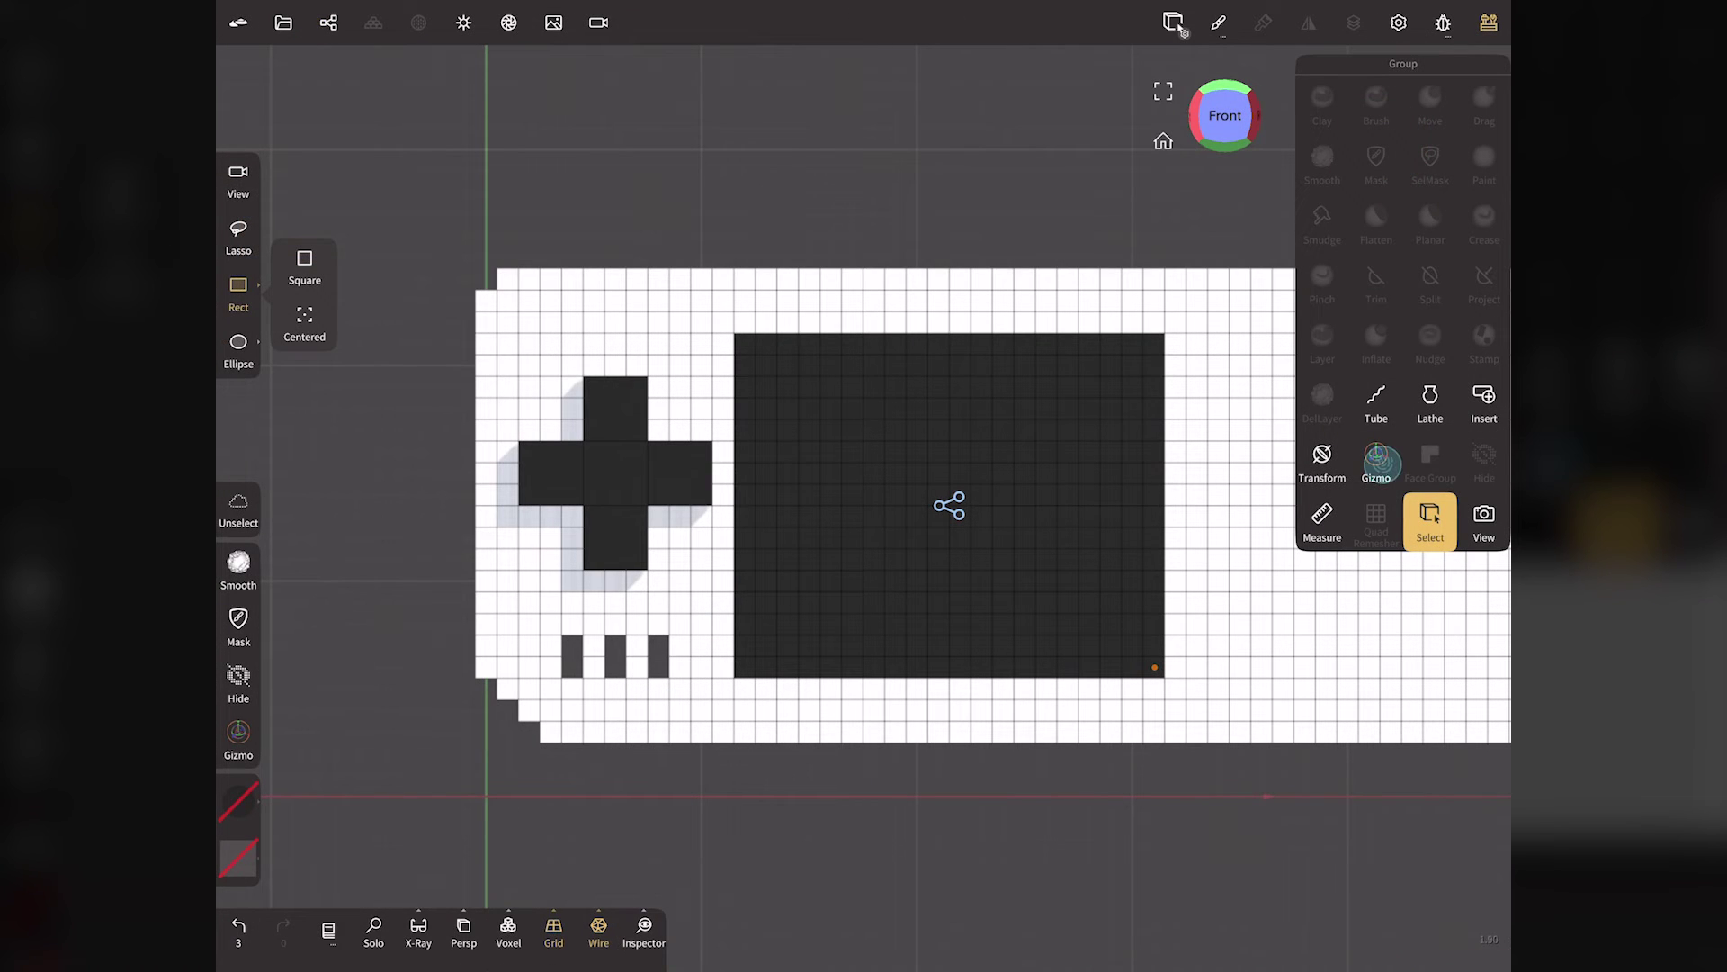
left_click_drag(1226, 278, 1226, 468)
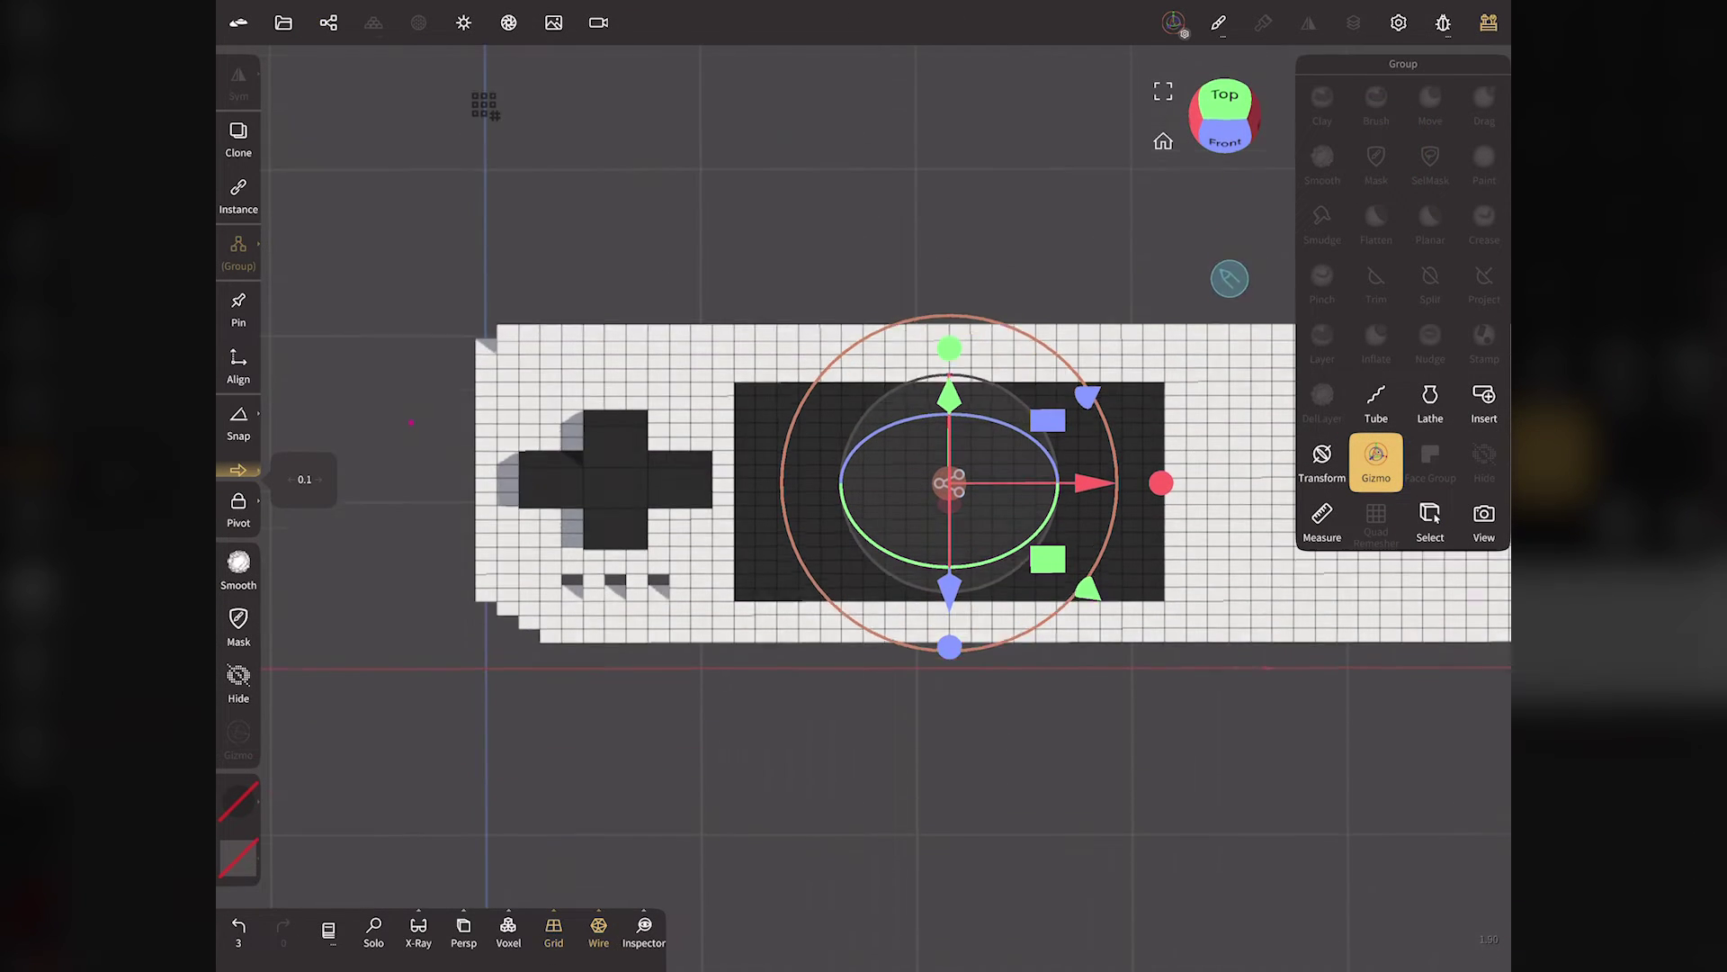
left_click_drag(949, 490, 949, 361)
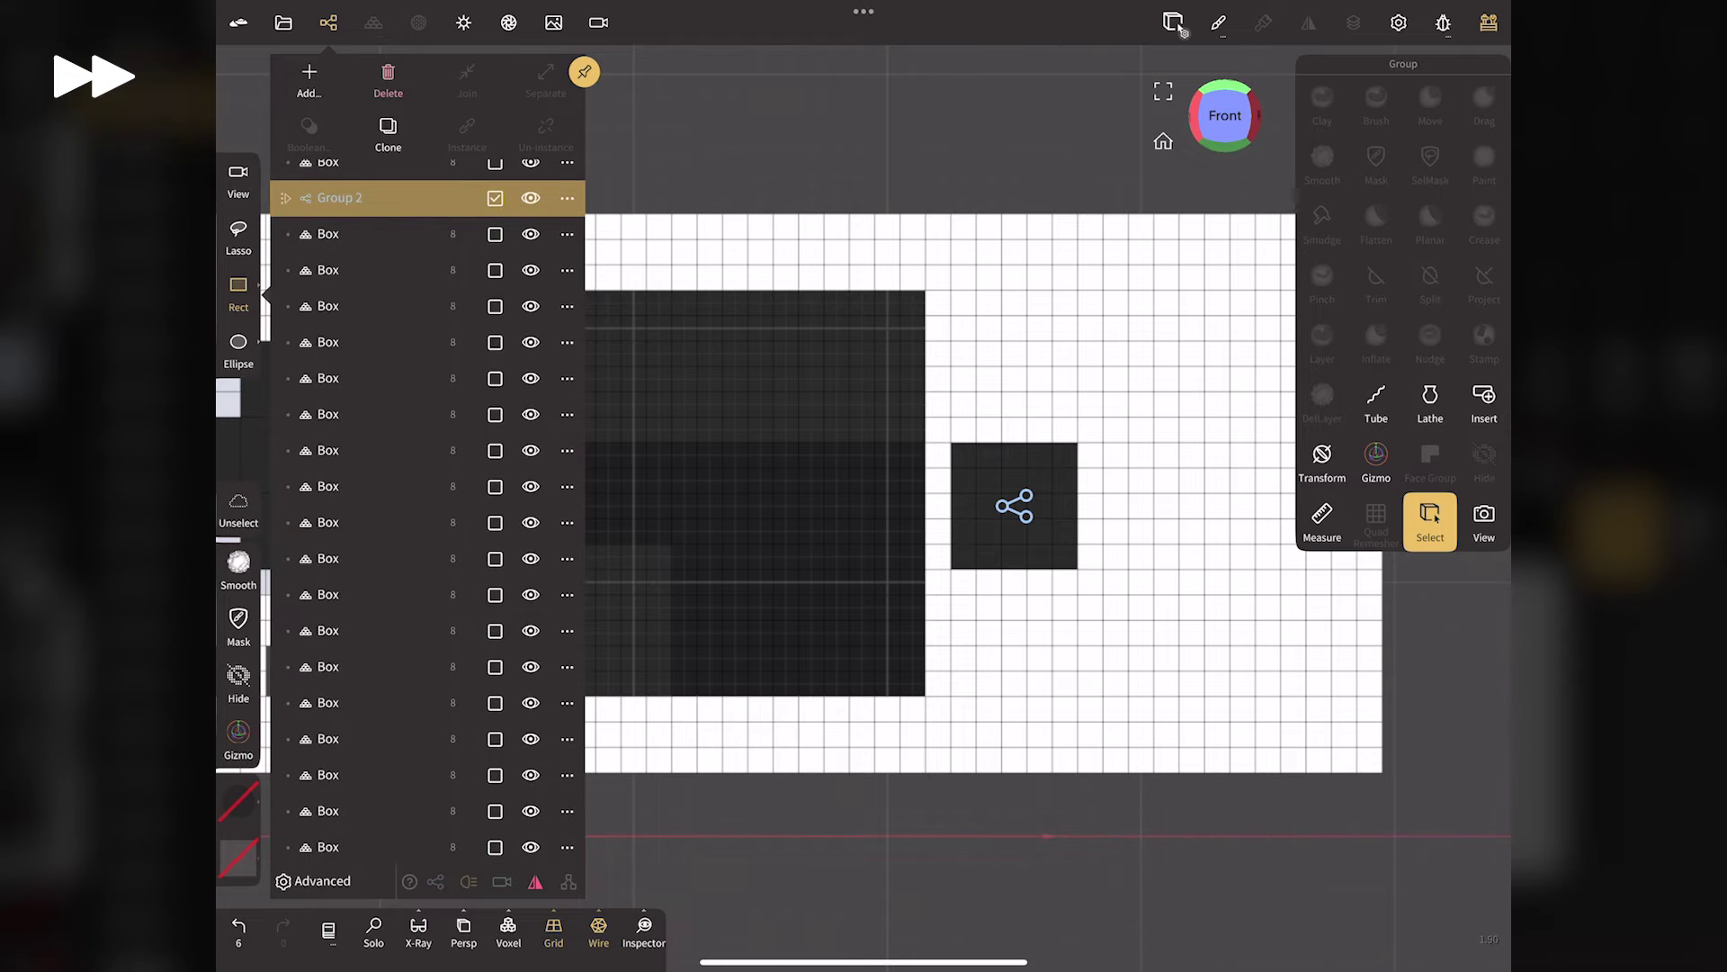
Shift the Group 2 button along the depth axis in top view.
left_click(328, 22)
left_click_drag(1219, 180, 1220, 287)
left_click(1377, 459)
left_click_drag(1014, 885, 1014, 632)
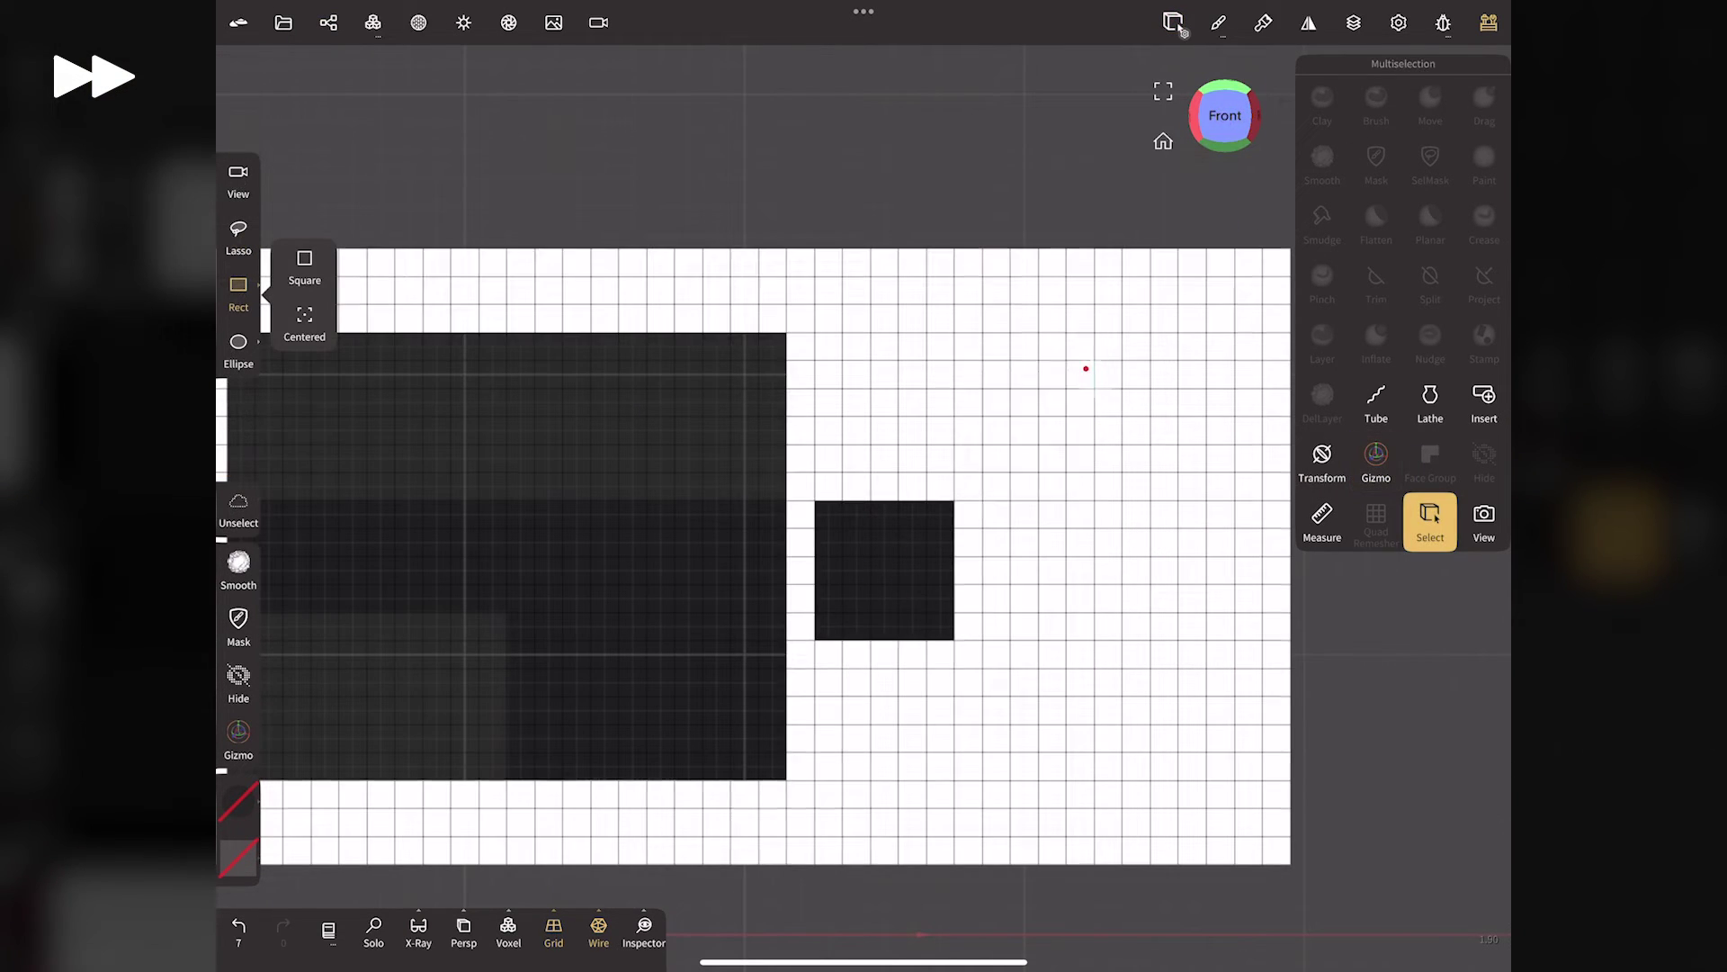
Paint the upper-right square dark and group it as Group 3.
left_click(312, 491)
left_click(580, 208)
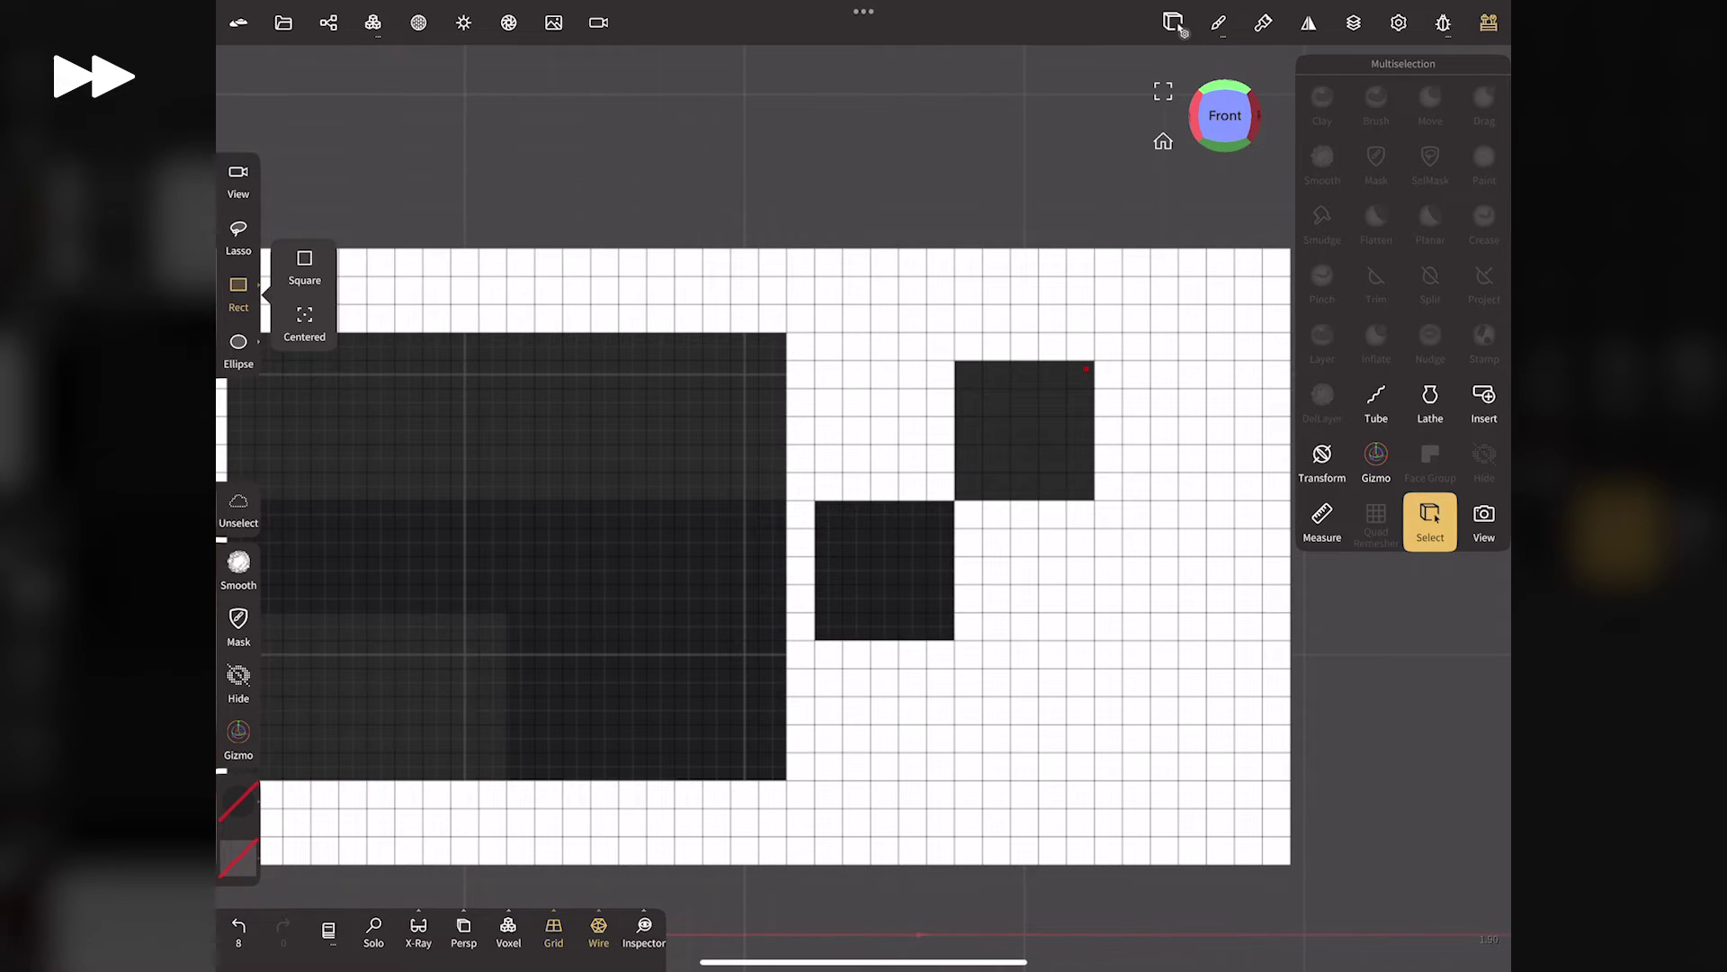
left_click(328, 23)
left_click(308, 72)
left_click(375, 458)
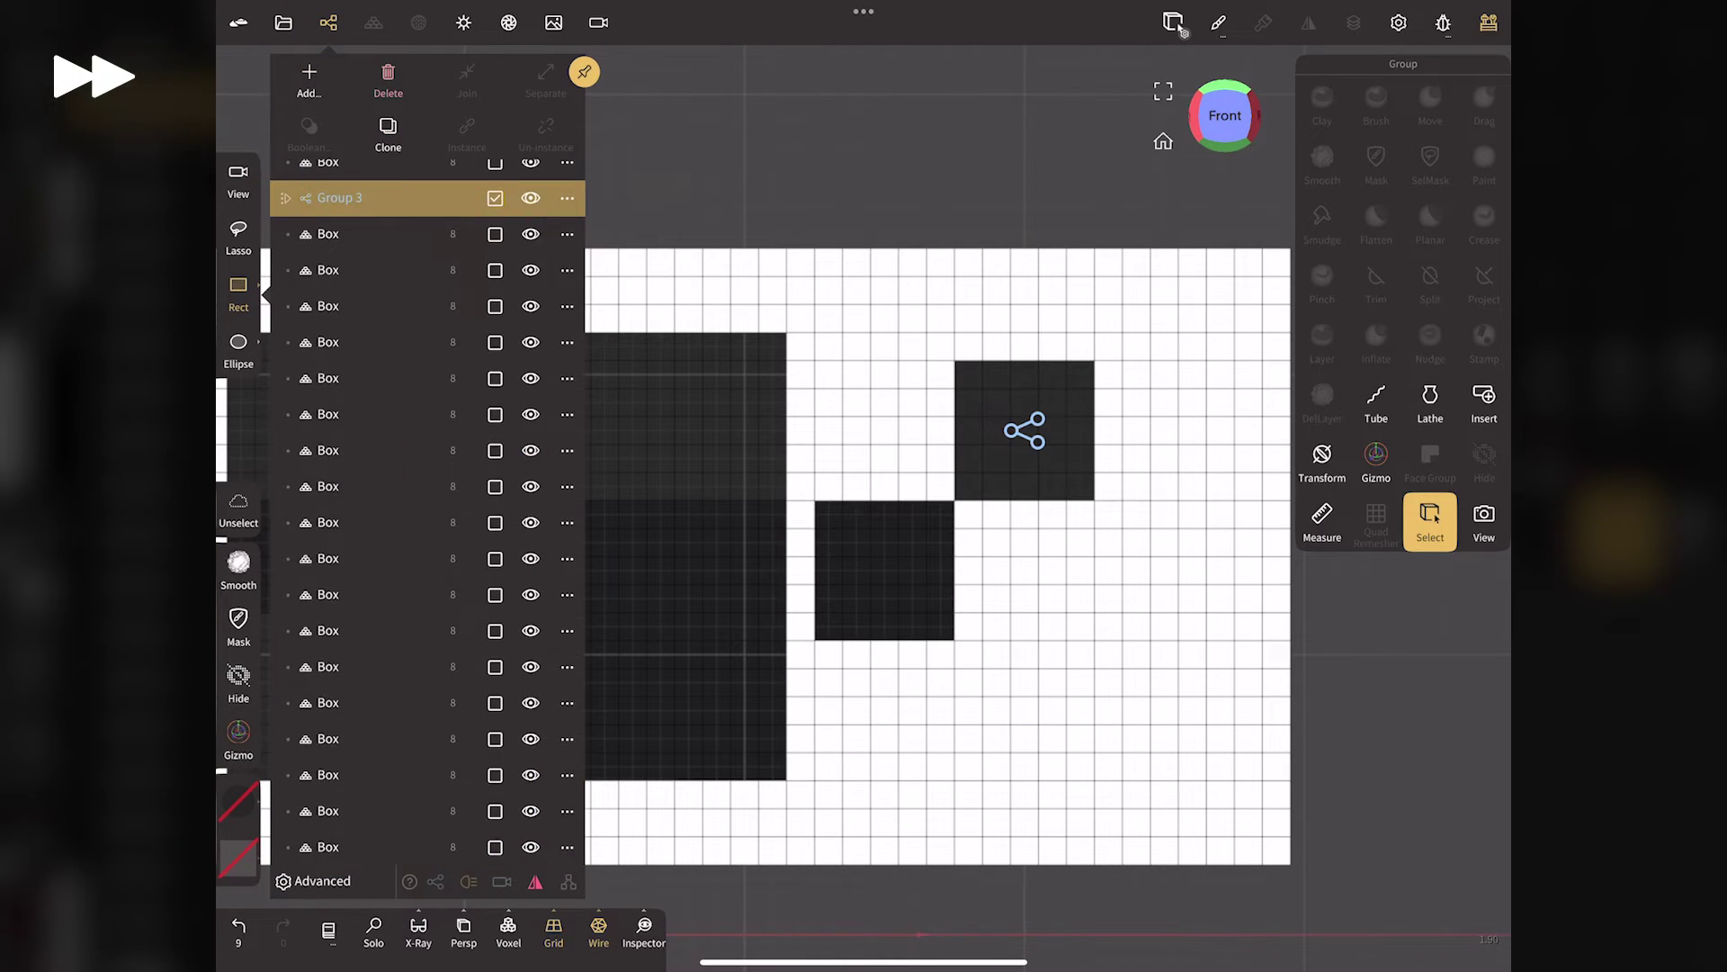
left_click(329, 23)
Shift Group 3 along the depth axis in top view, then return to front view.
left_click(1376, 459)
left_click(1224, 88)
left_click_drag(1022, 841, 1023, 582)
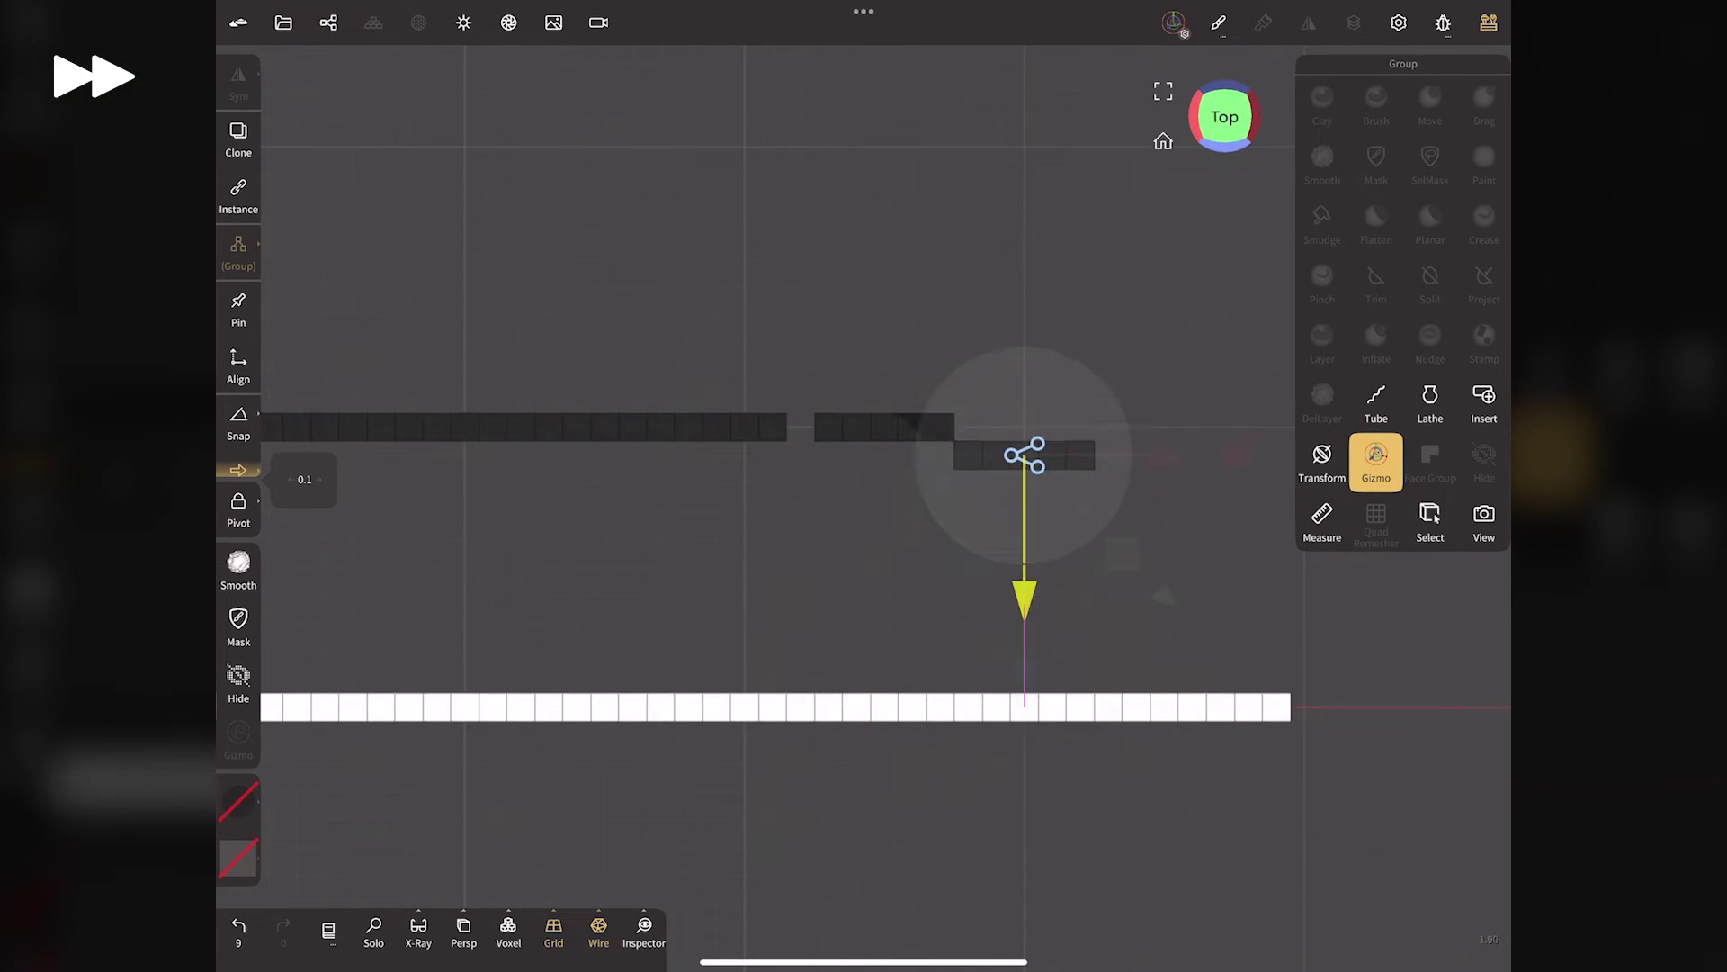
left_click_drag(1226, 99, 1234, 148)
left_click(1226, 134)
Clone a body box into three dark vent slots on the right side.
left_click(1429, 522)
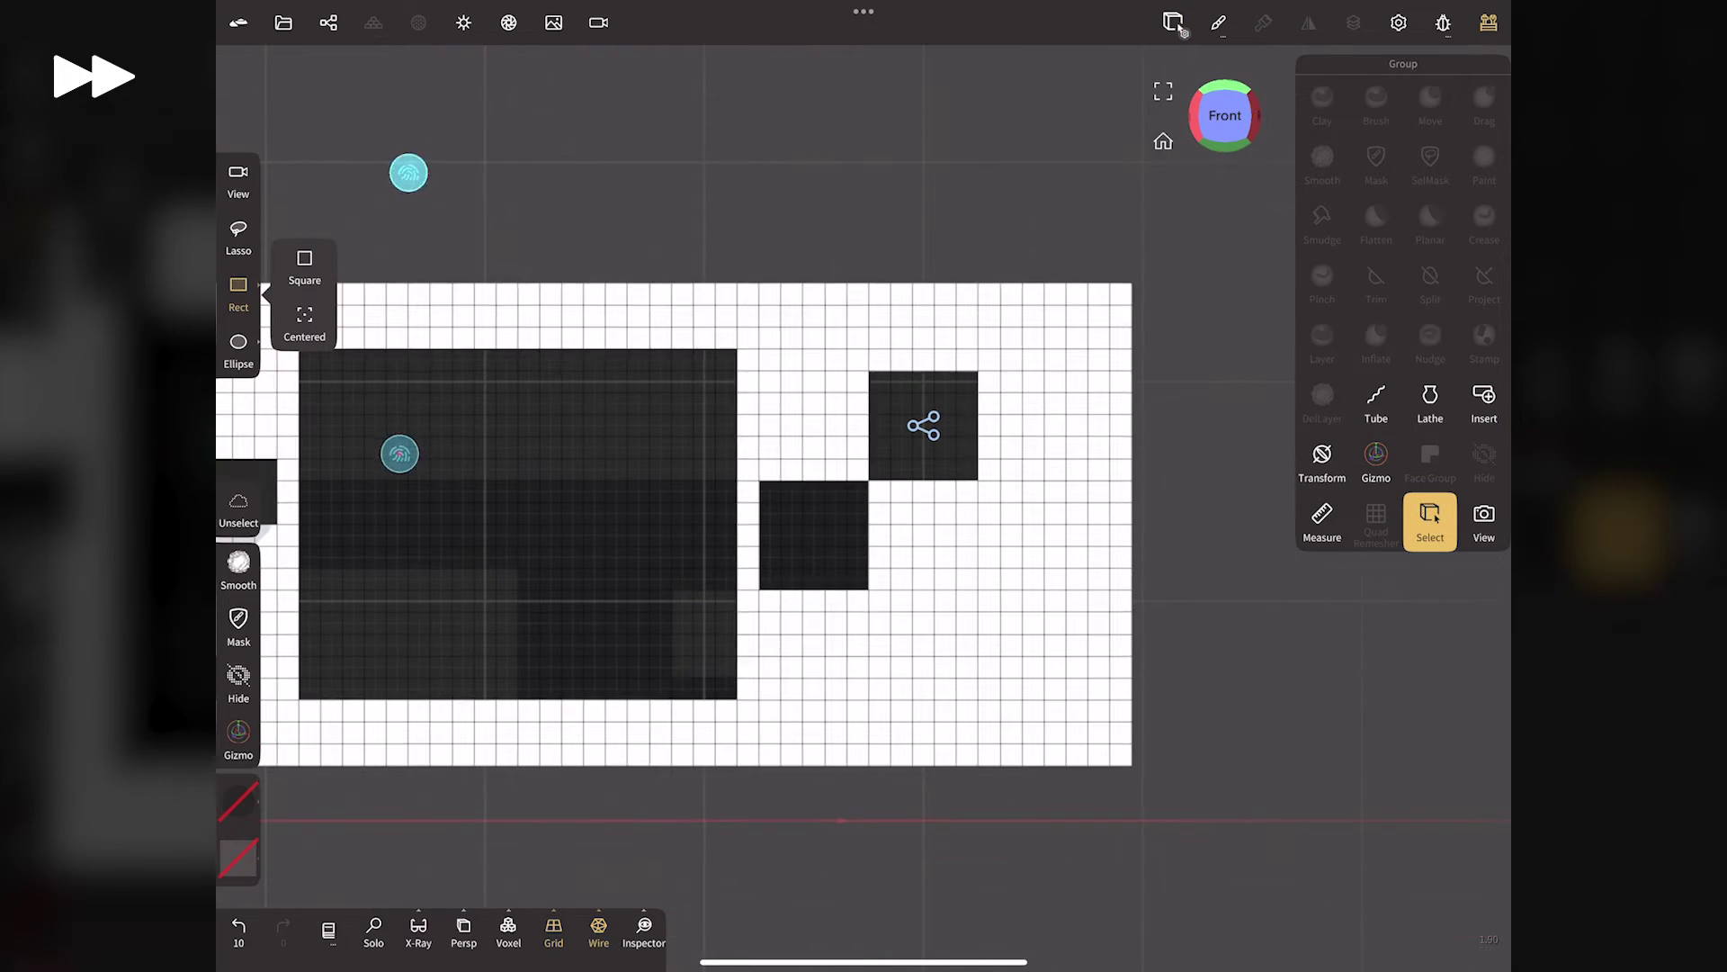
left_click_drag(1169, 210, 734, 780)
left_click(328, 23)
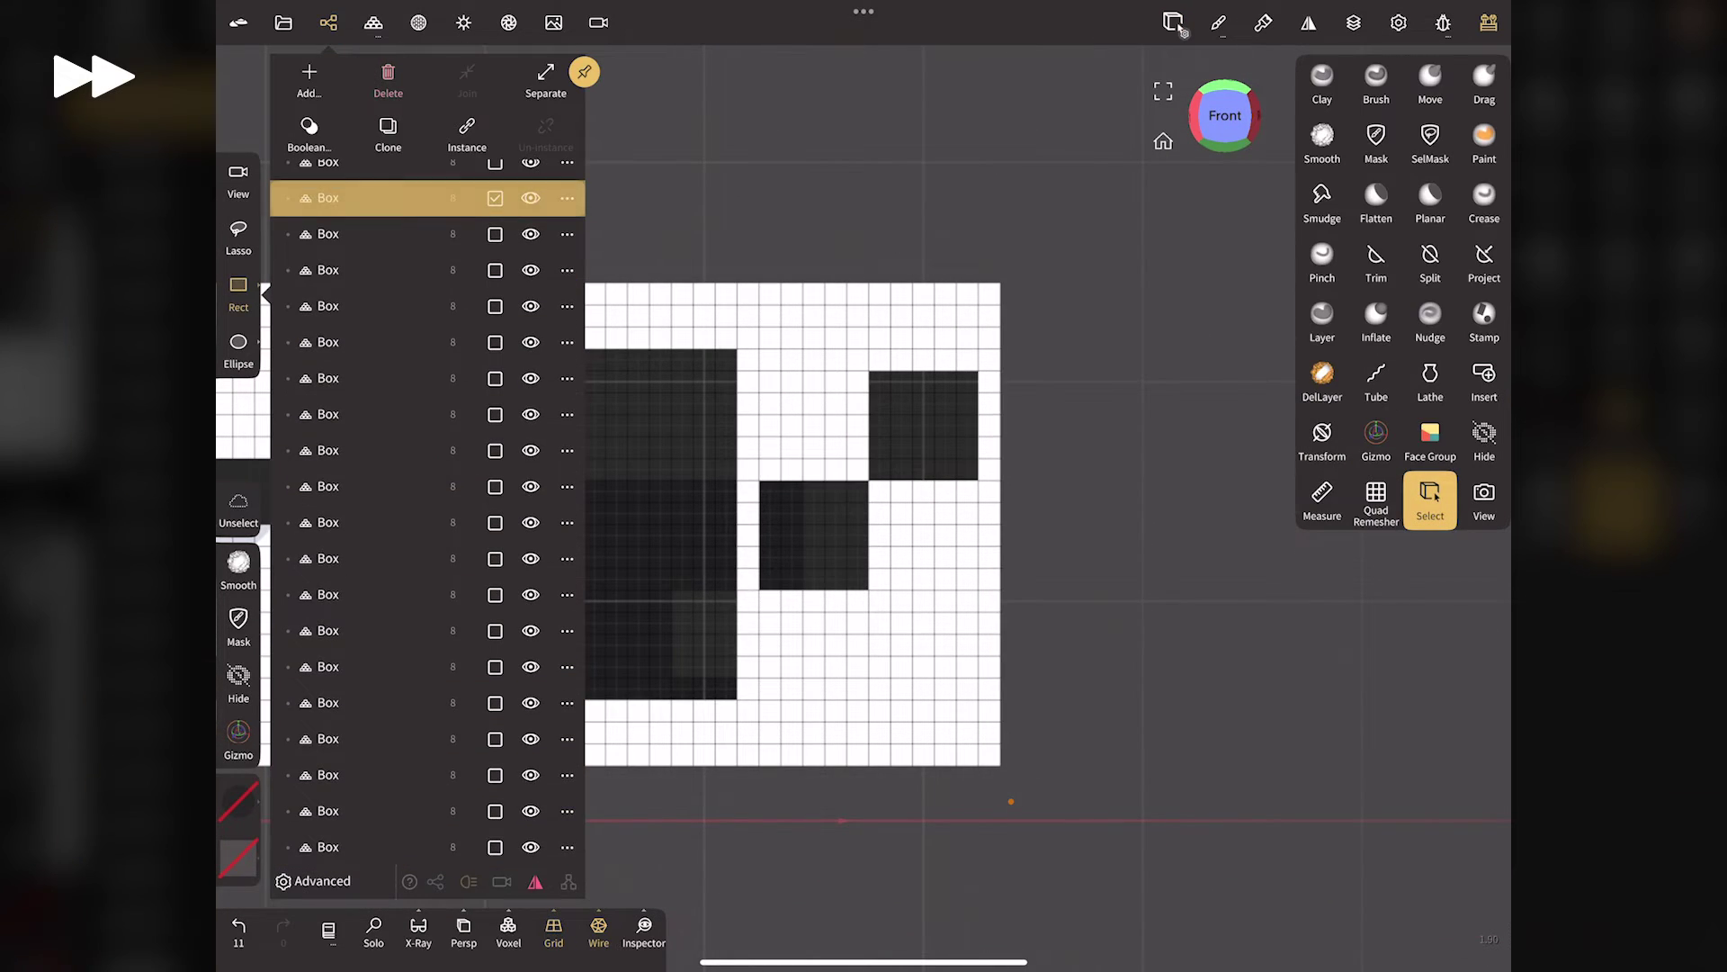
left_click(995, 717)
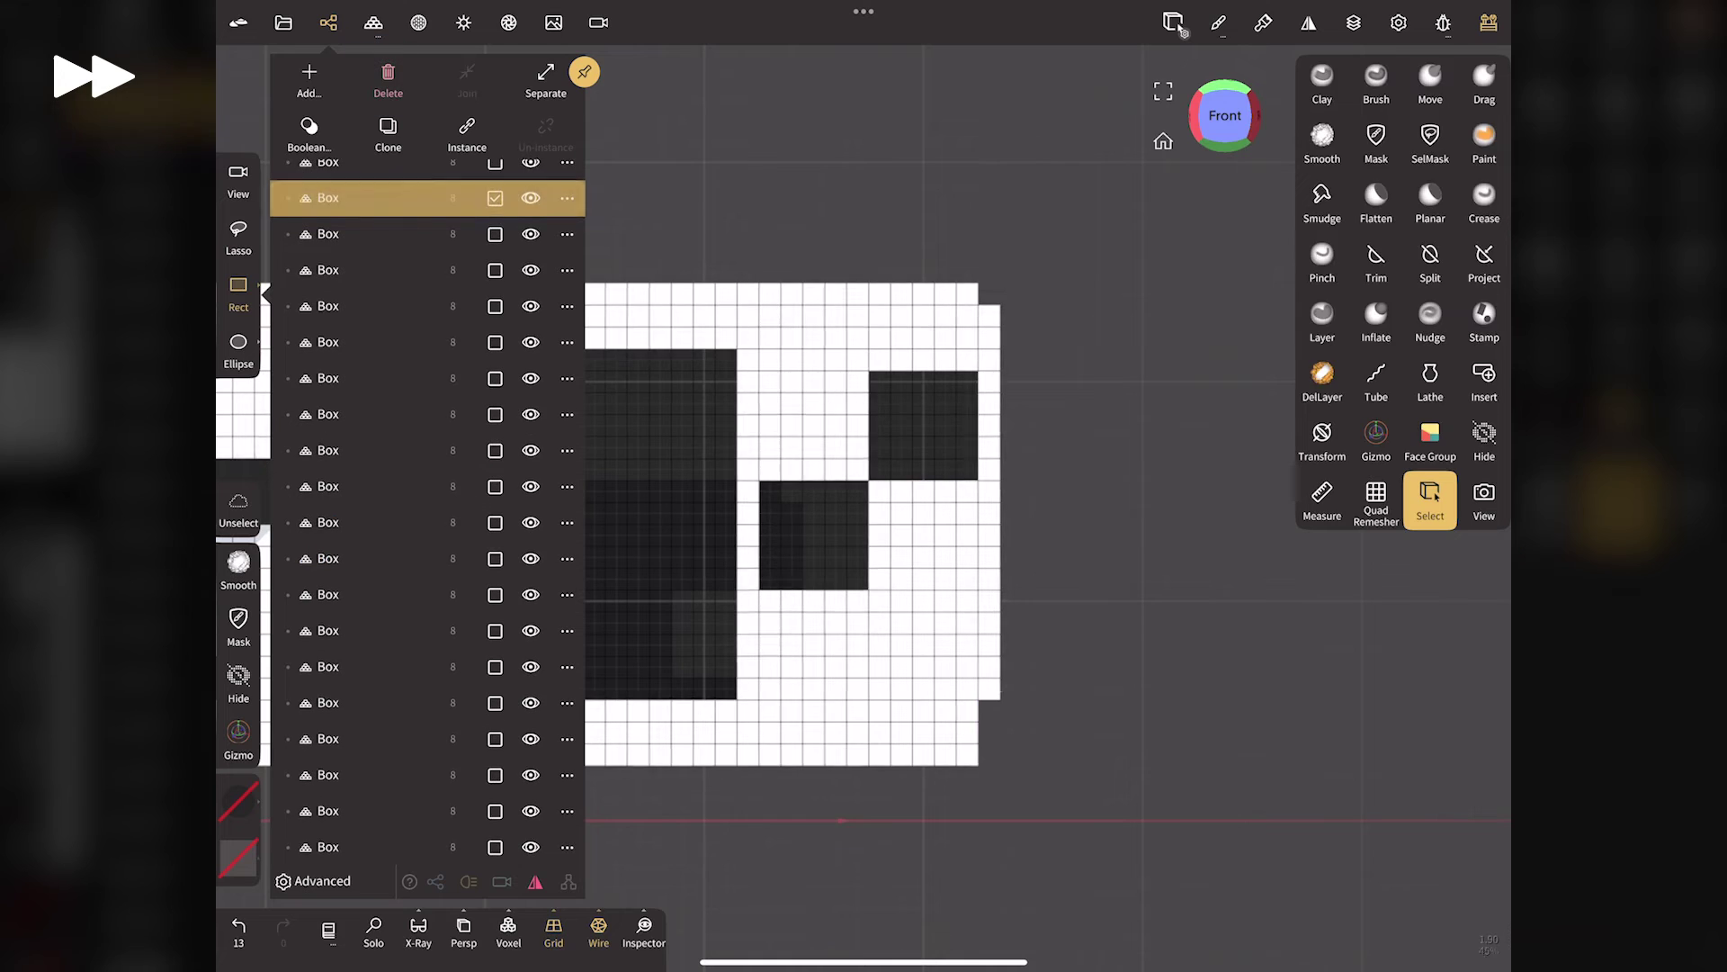
left_click(1068, 787)
scroll(900, 449, "up", 3)
left_click(1009, 594)
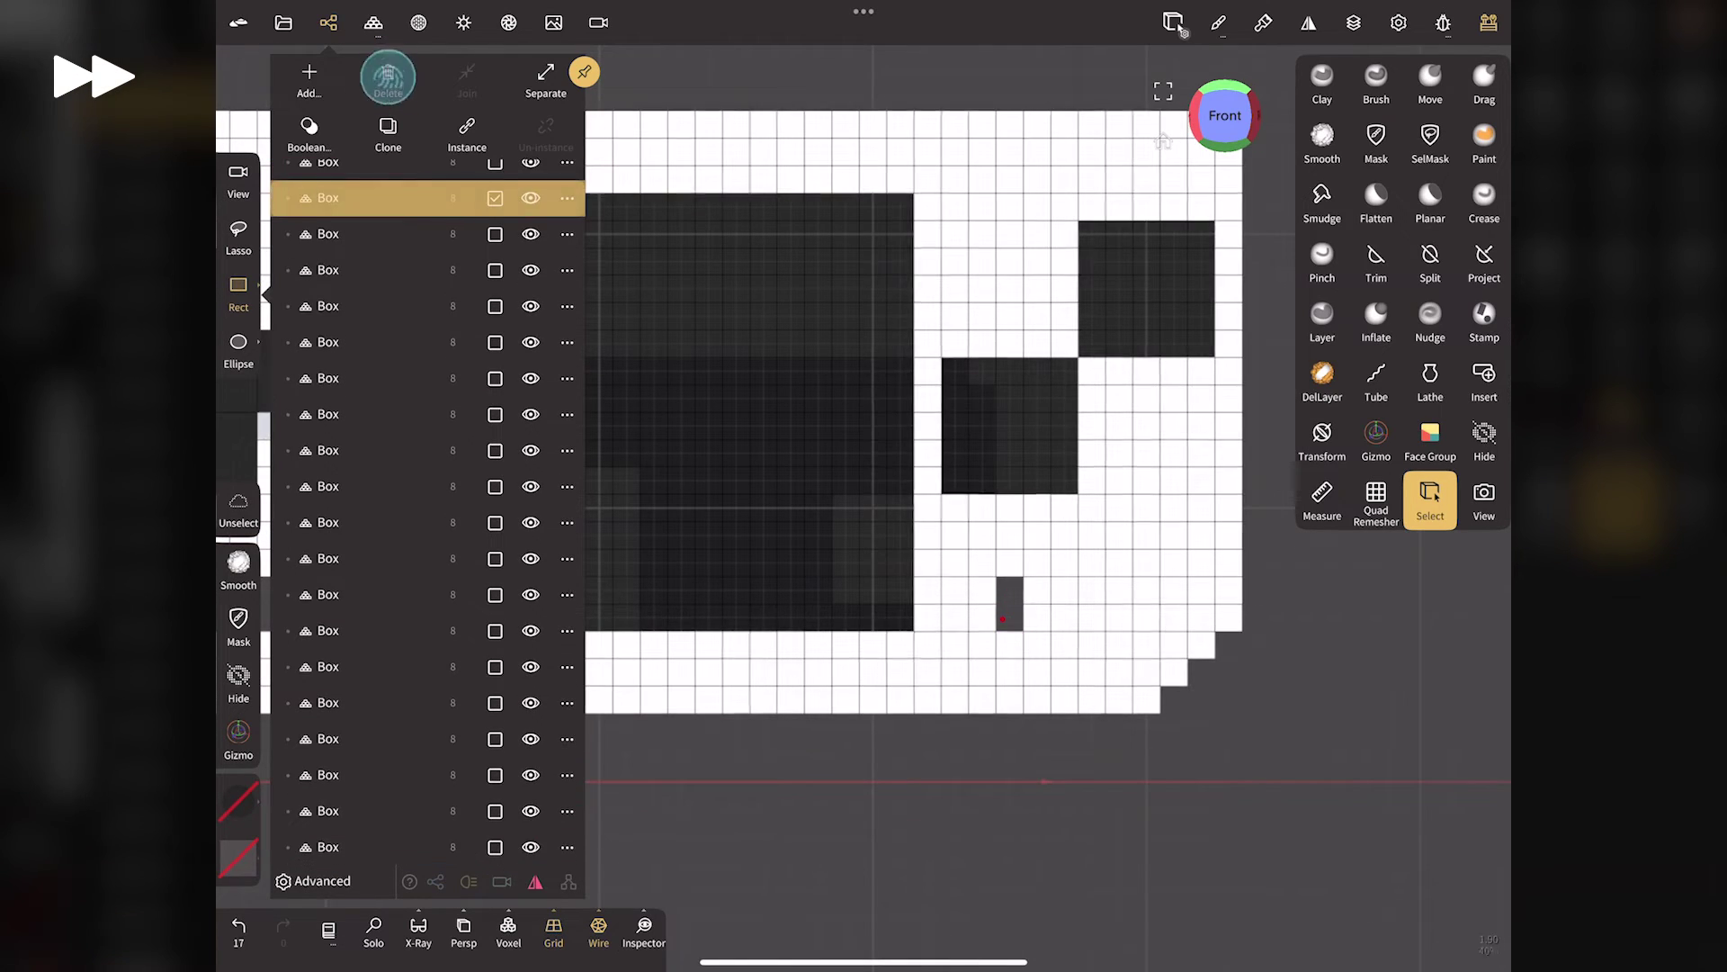
left_click(1064, 594)
left_click(1115, 590)
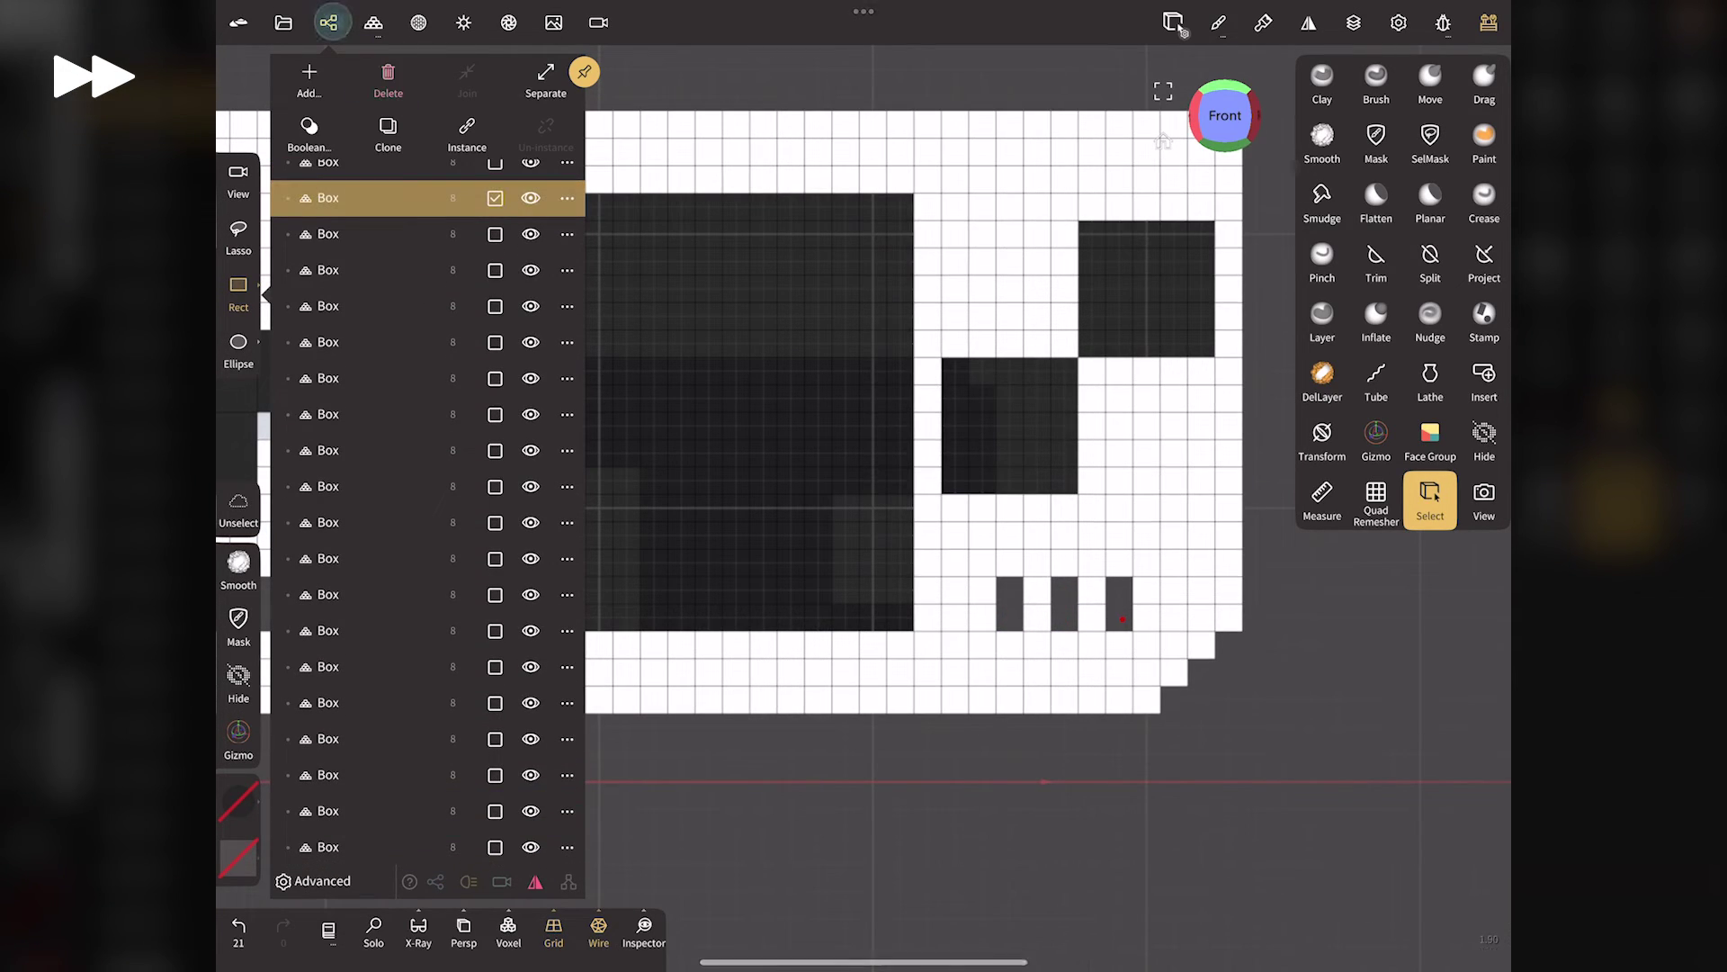
left_click(329, 22)
scroll(863, 486, "down", 3)
Shift the D-pad group in depth to line up with the screen, then box-select the white body.
left_click(1377, 433)
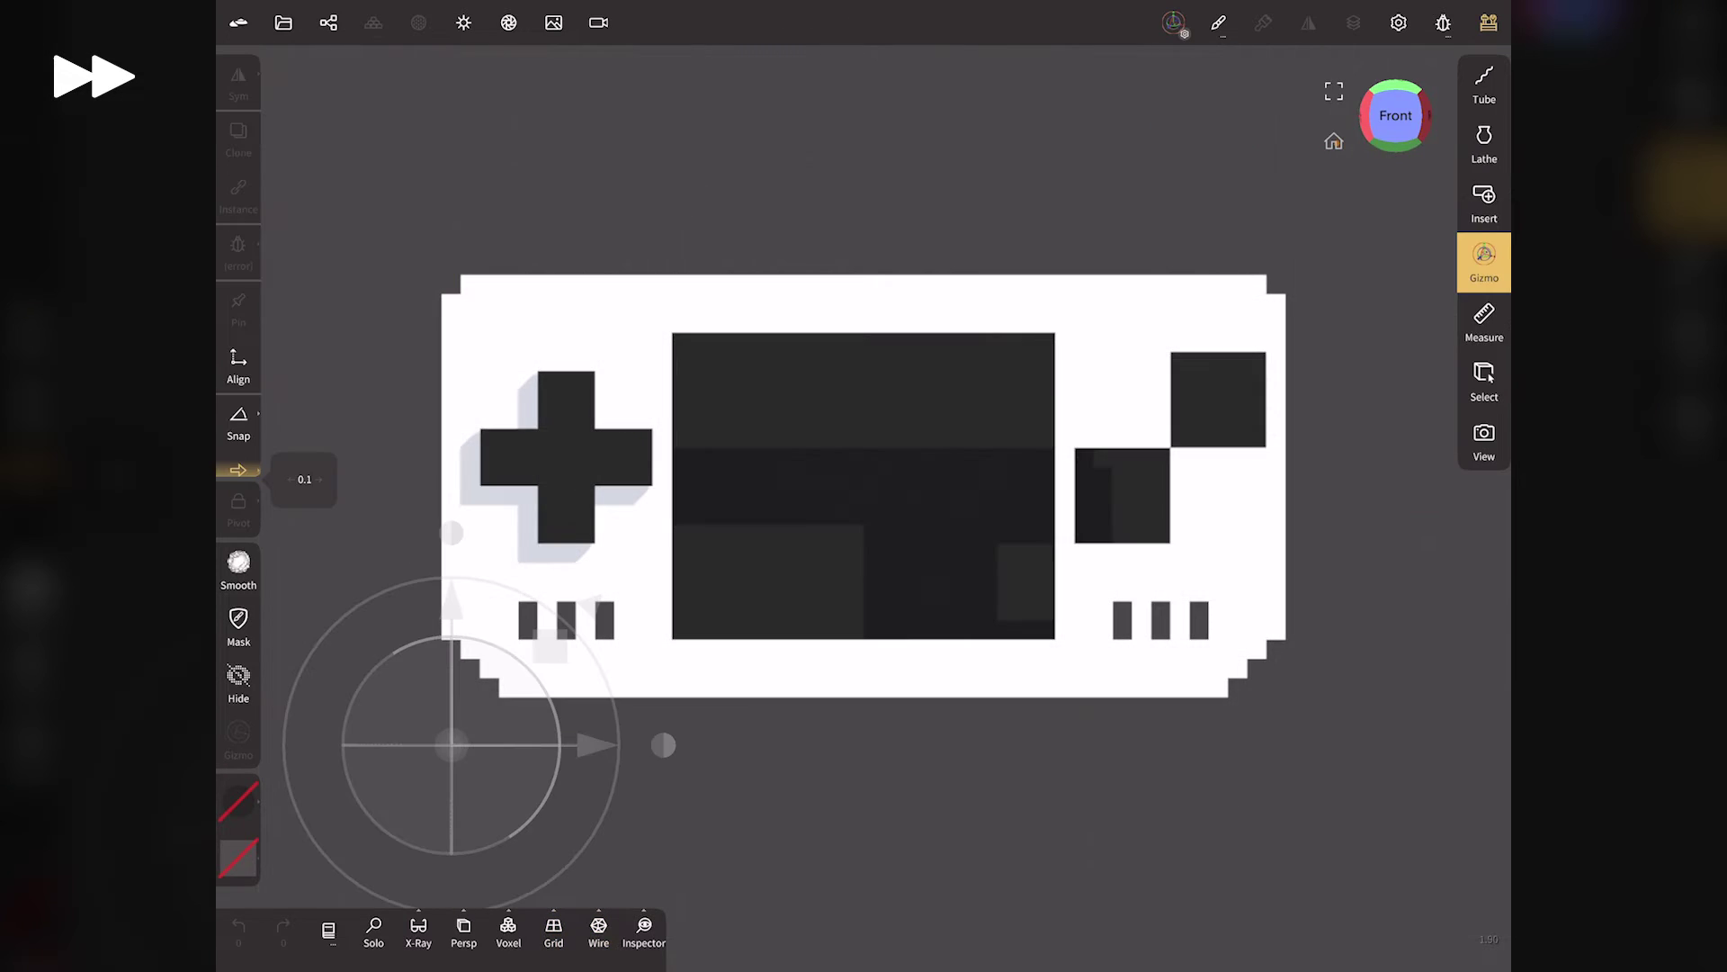
left_click(1225, 86)
left_click(330, 19)
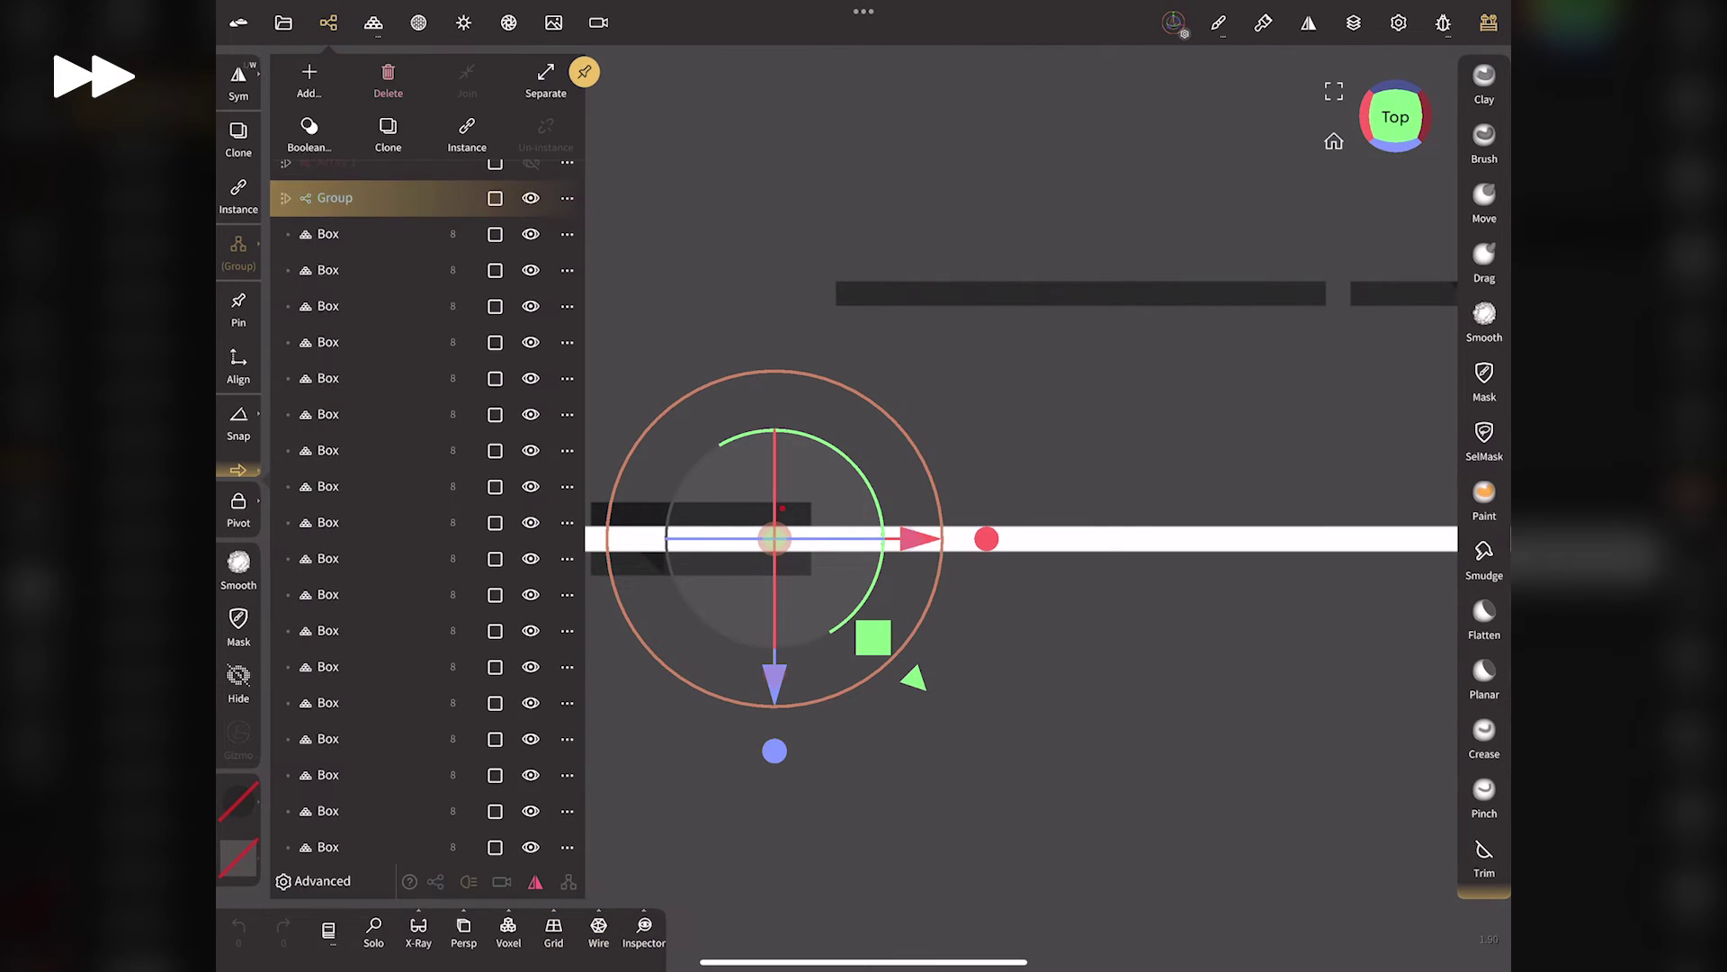
left_click_drag(702, 533, 702, 293)
left_click(328, 22)
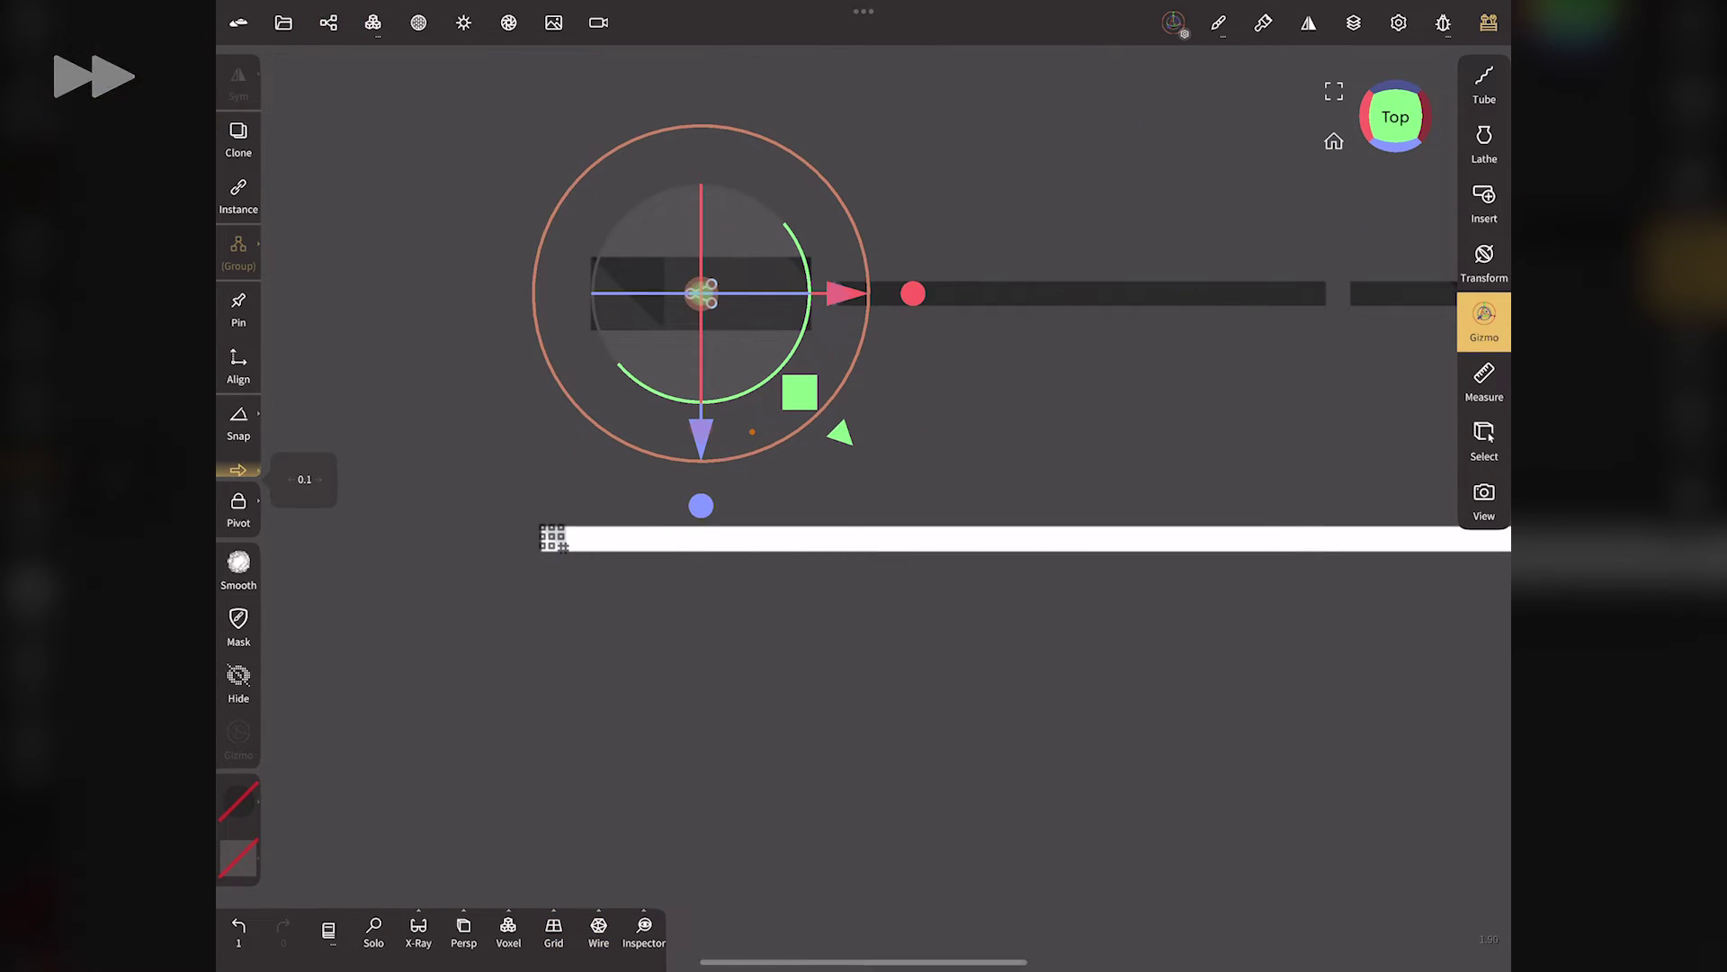
left_click_drag(363, 467, 314, 468)
left_click_drag(314, 586, 313, 504)
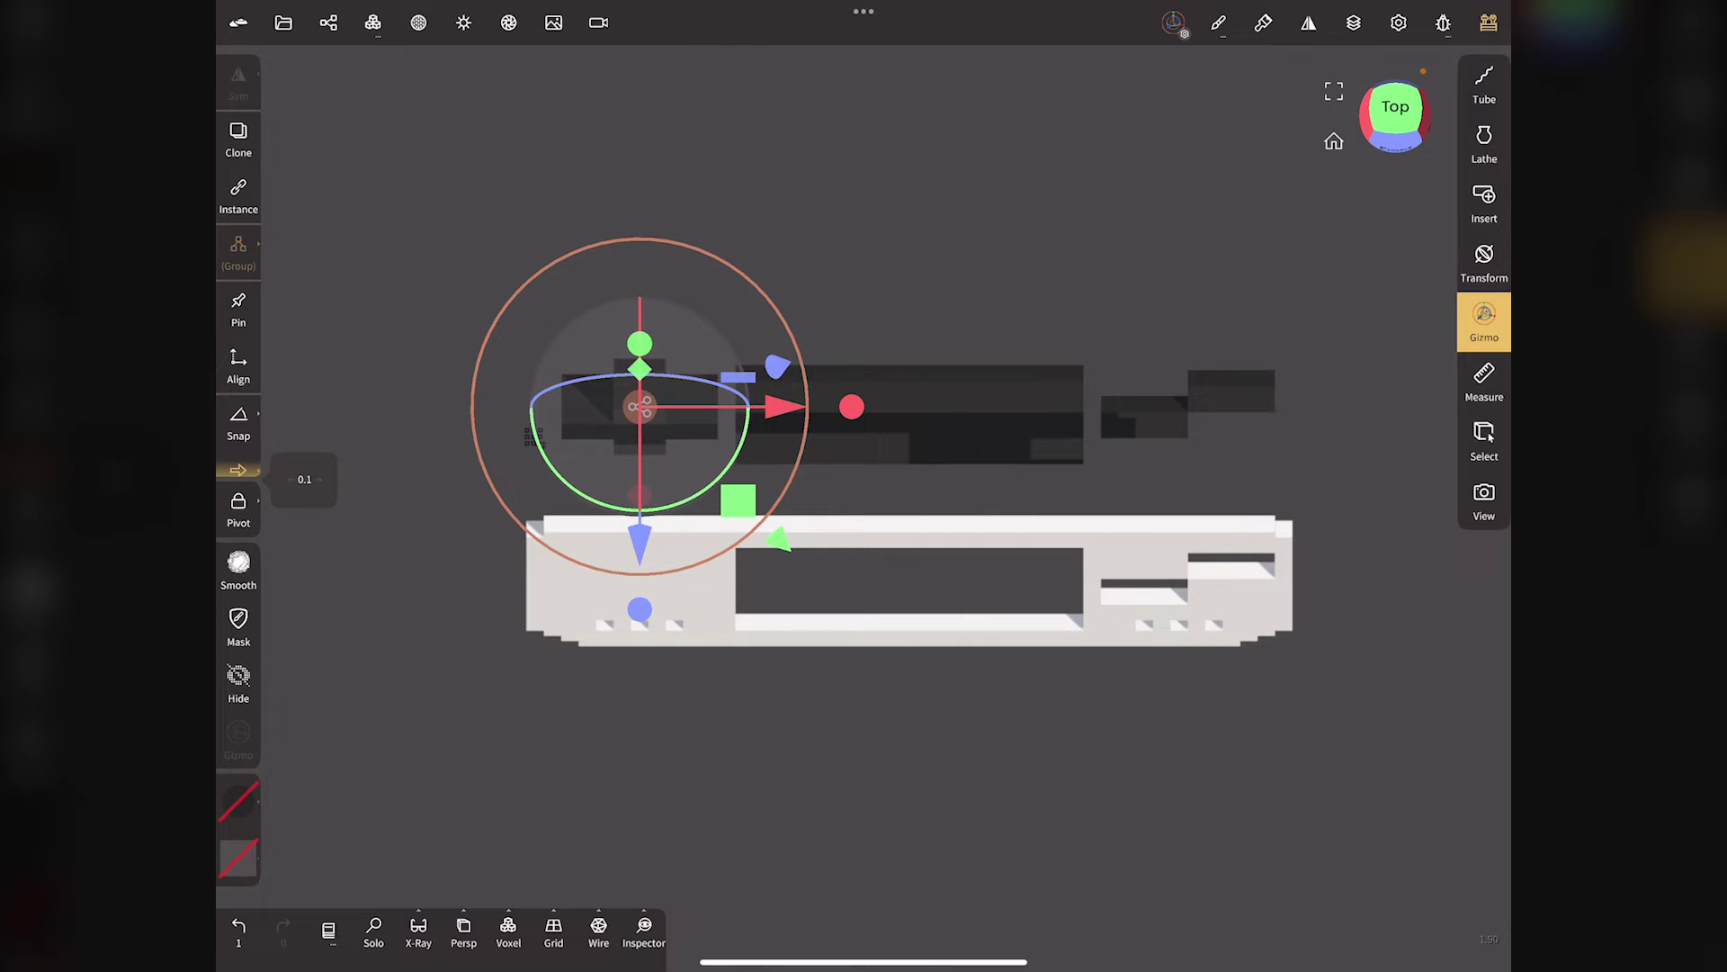
left_click(1484, 441)
left_click_drag(471, 501, 1377, 698)
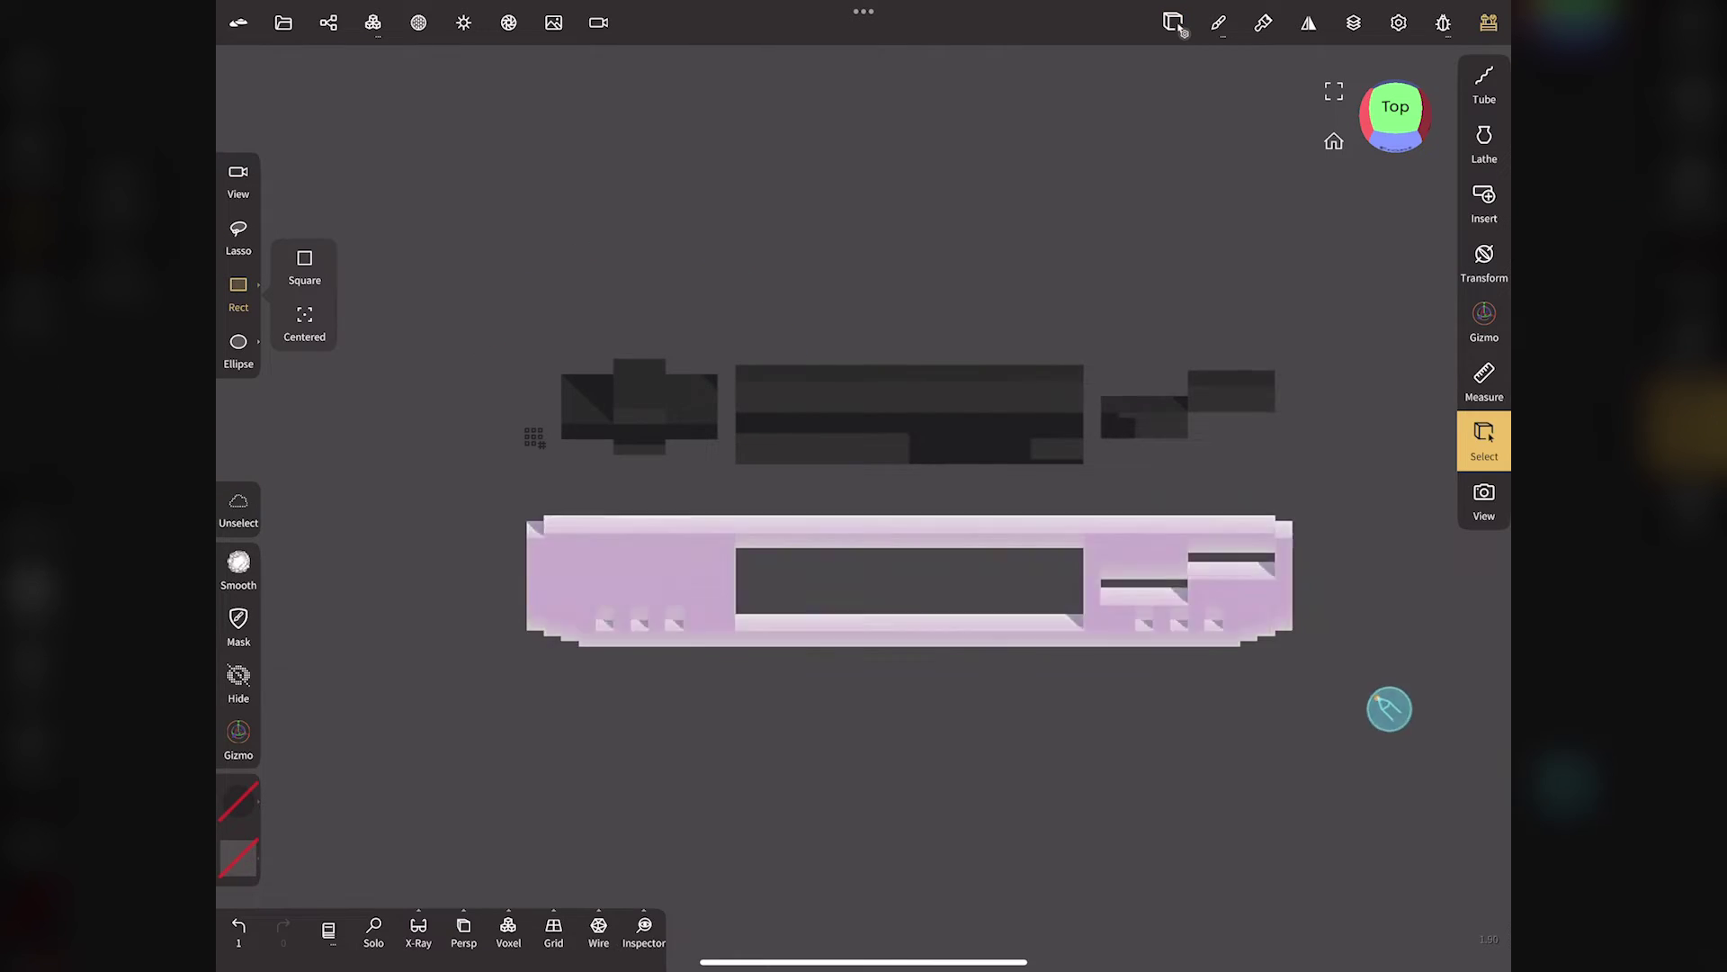
Group the selected white-body boxes as Group 4 and collapse its row in the list.
left_click(328, 23)
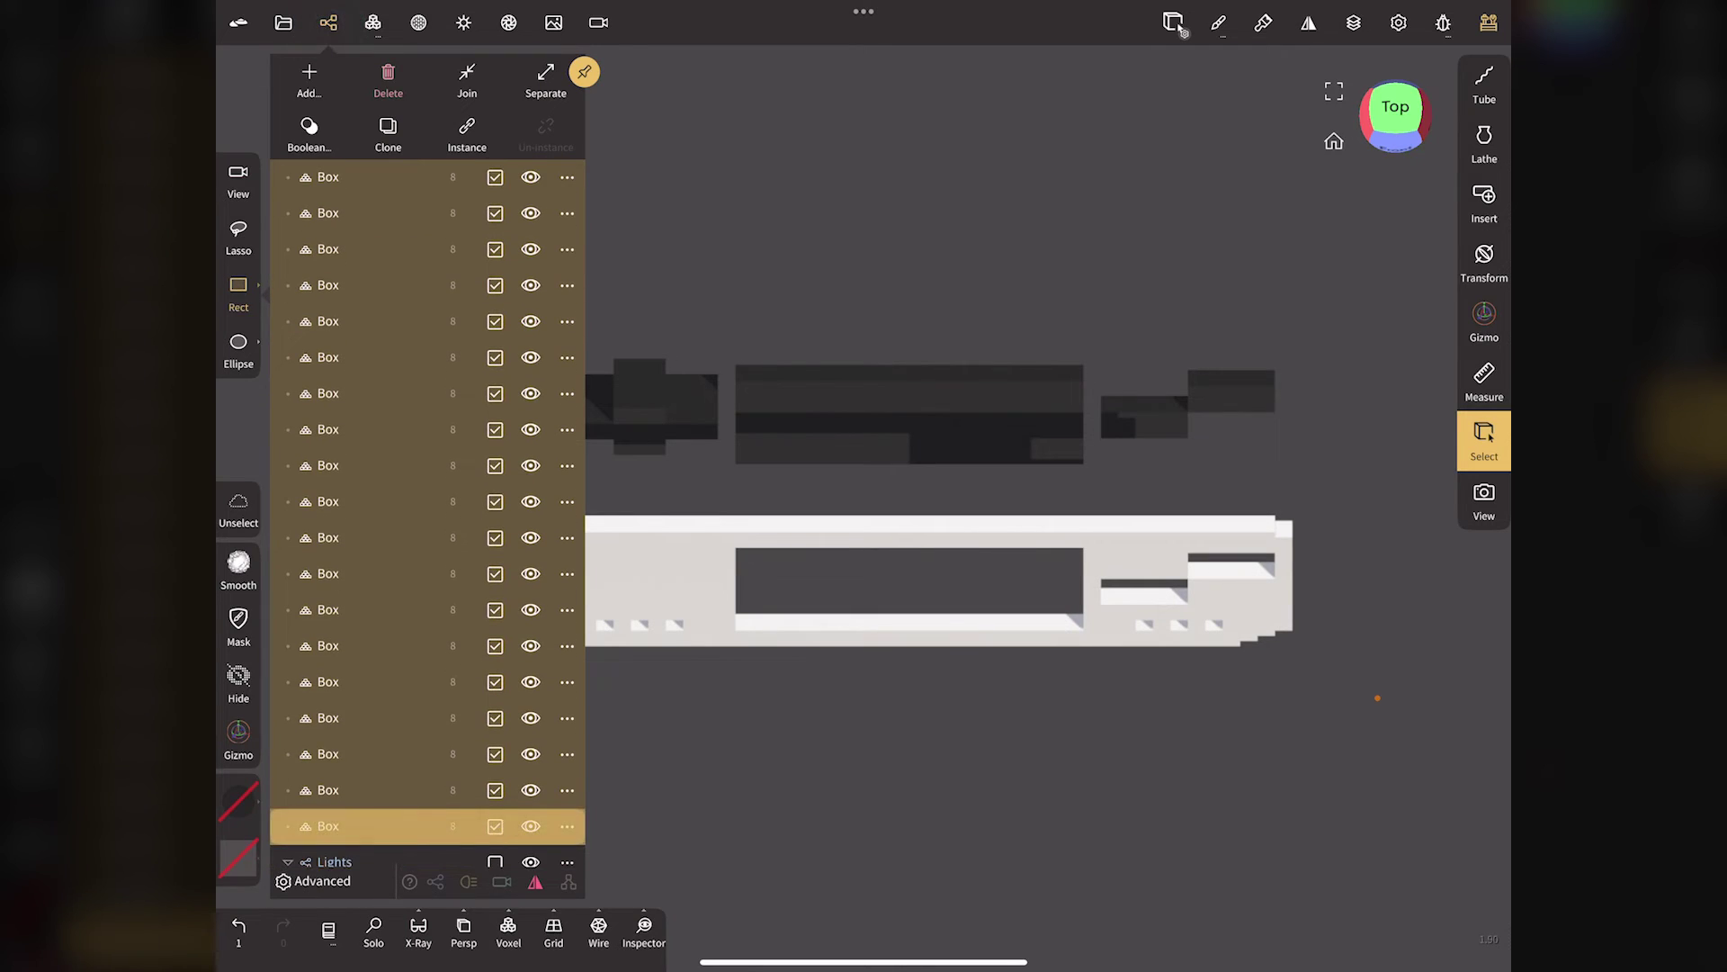
left_click(310, 72)
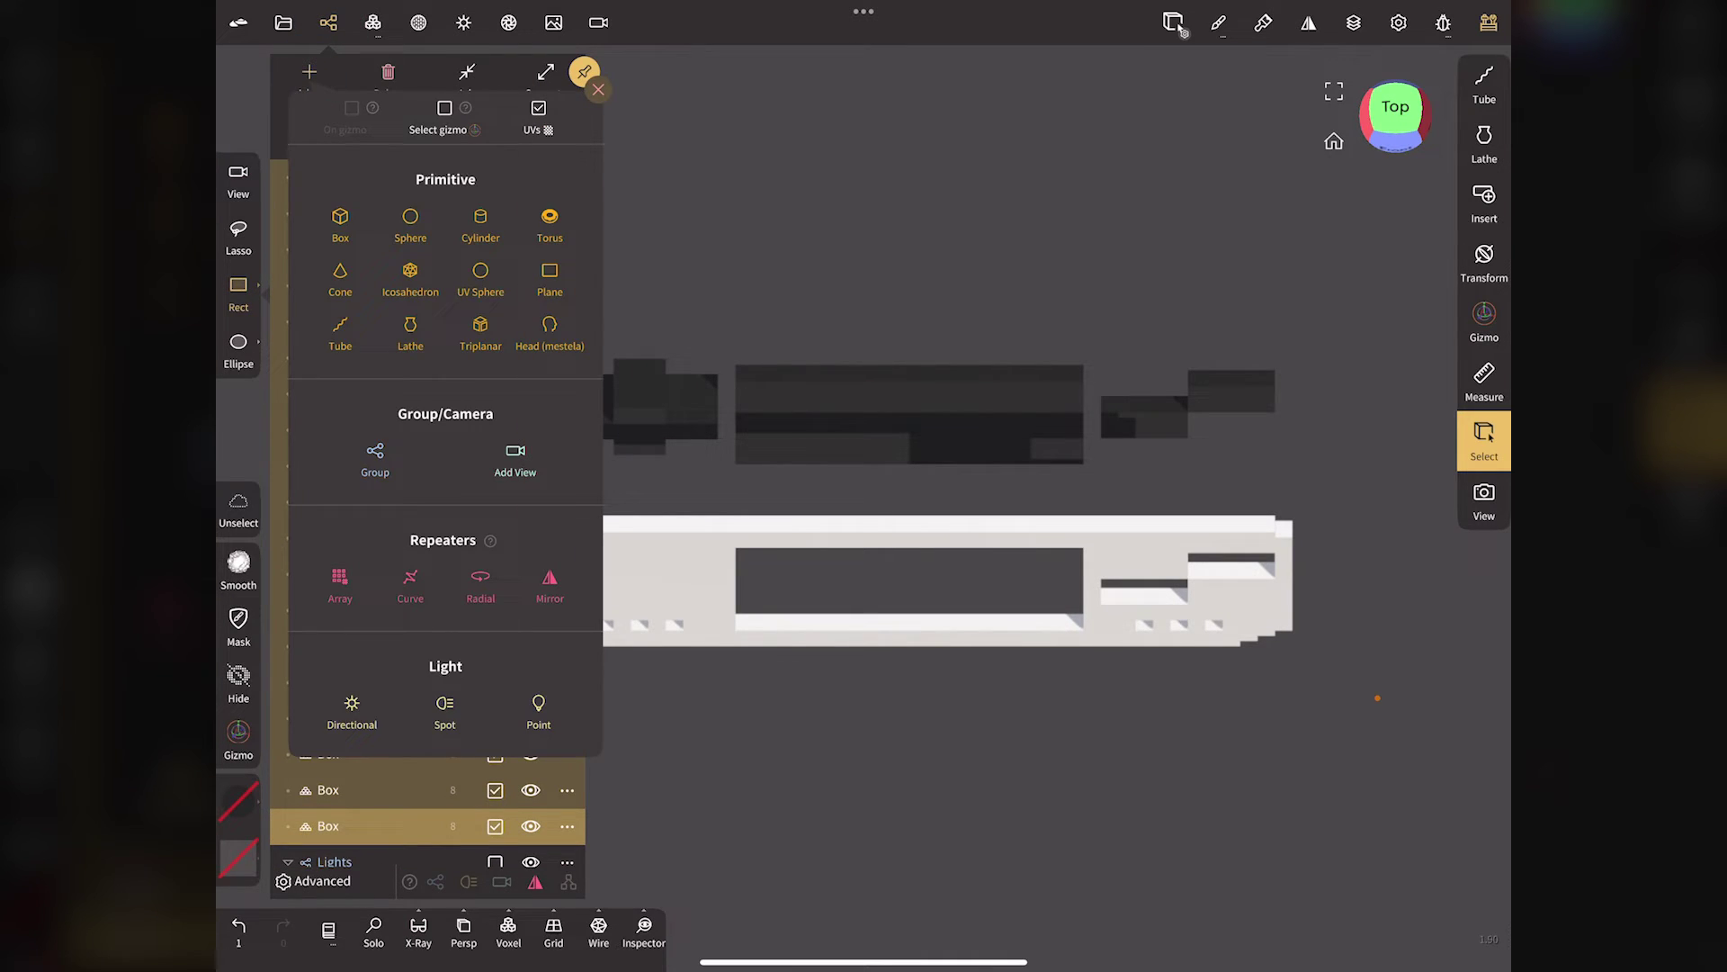
left_click(373, 452)
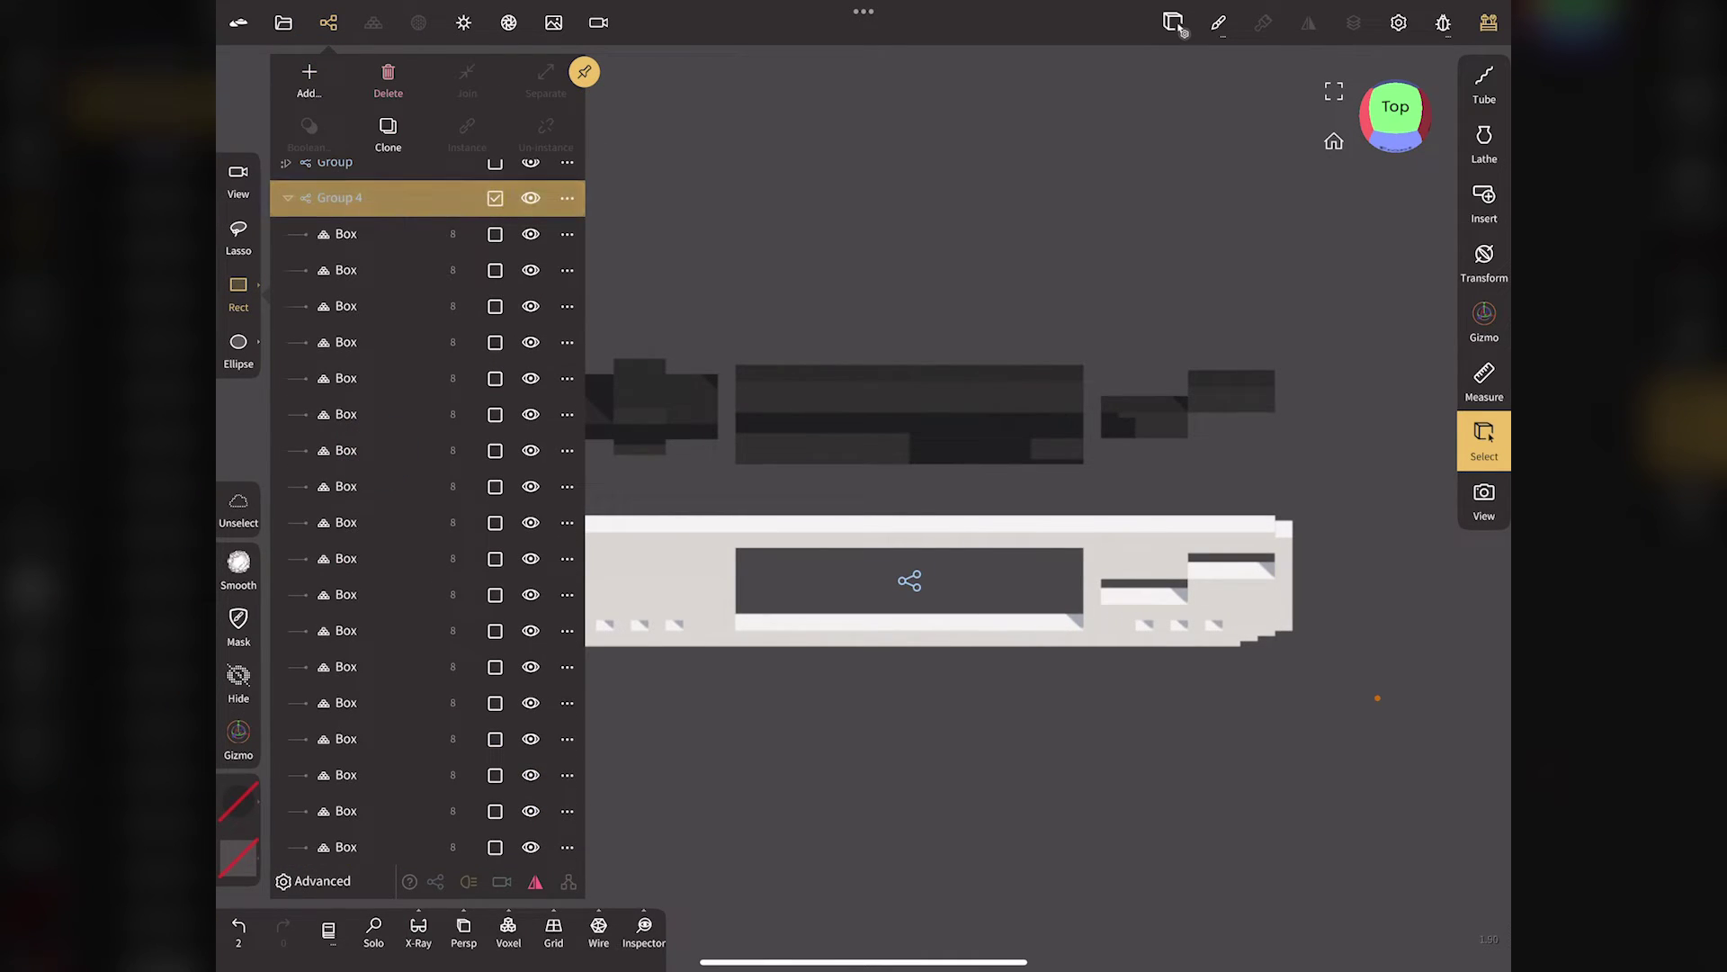
left_click(284, 191)
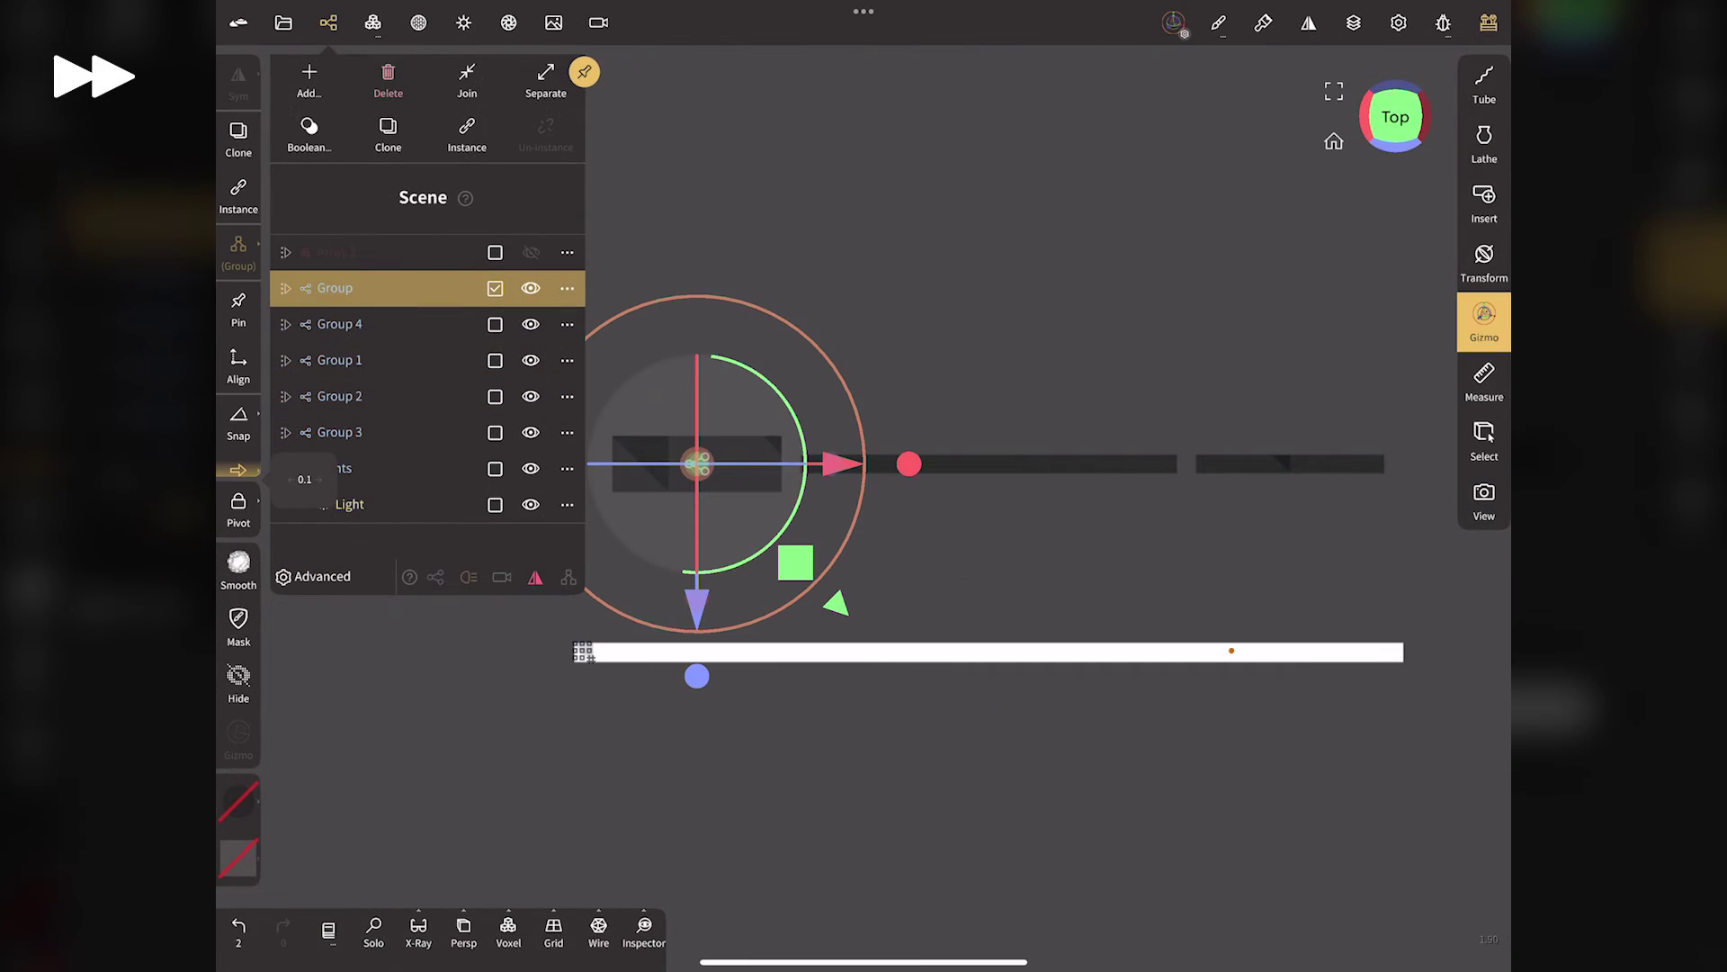
Reorder Group 4 above Group and move the Group 3 button onto the body's face.
left_click_drag(463, 326, 462, 288)
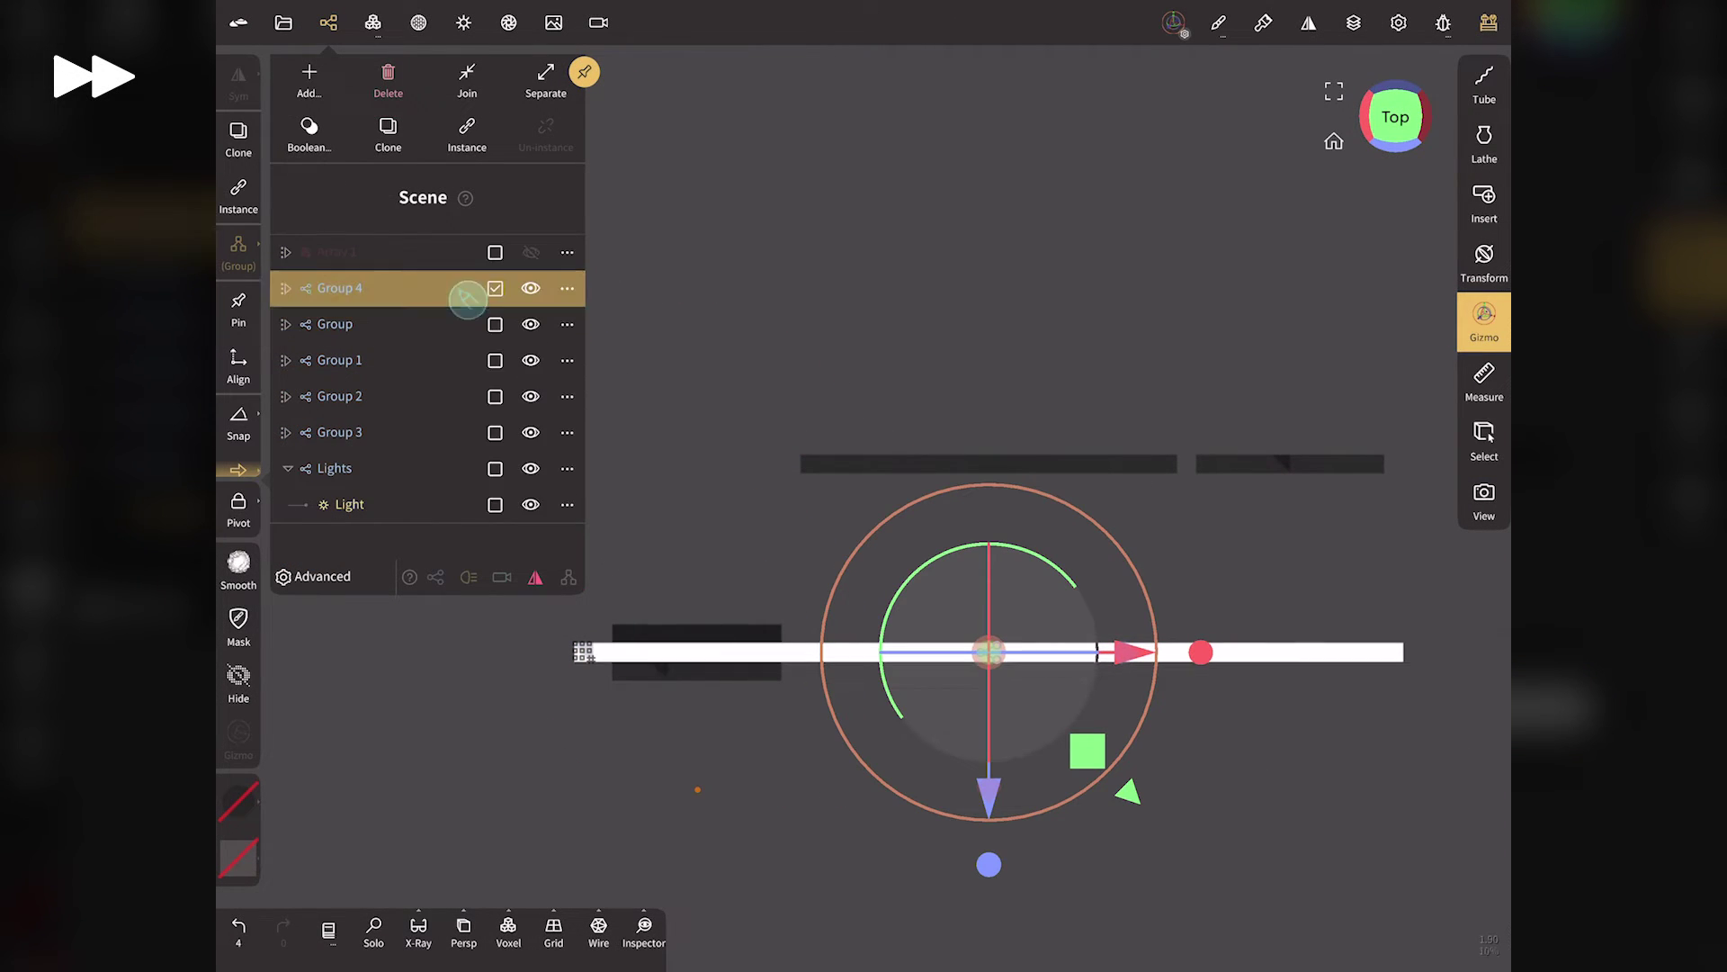
left_click(462, 359)
left_click(378, 396)
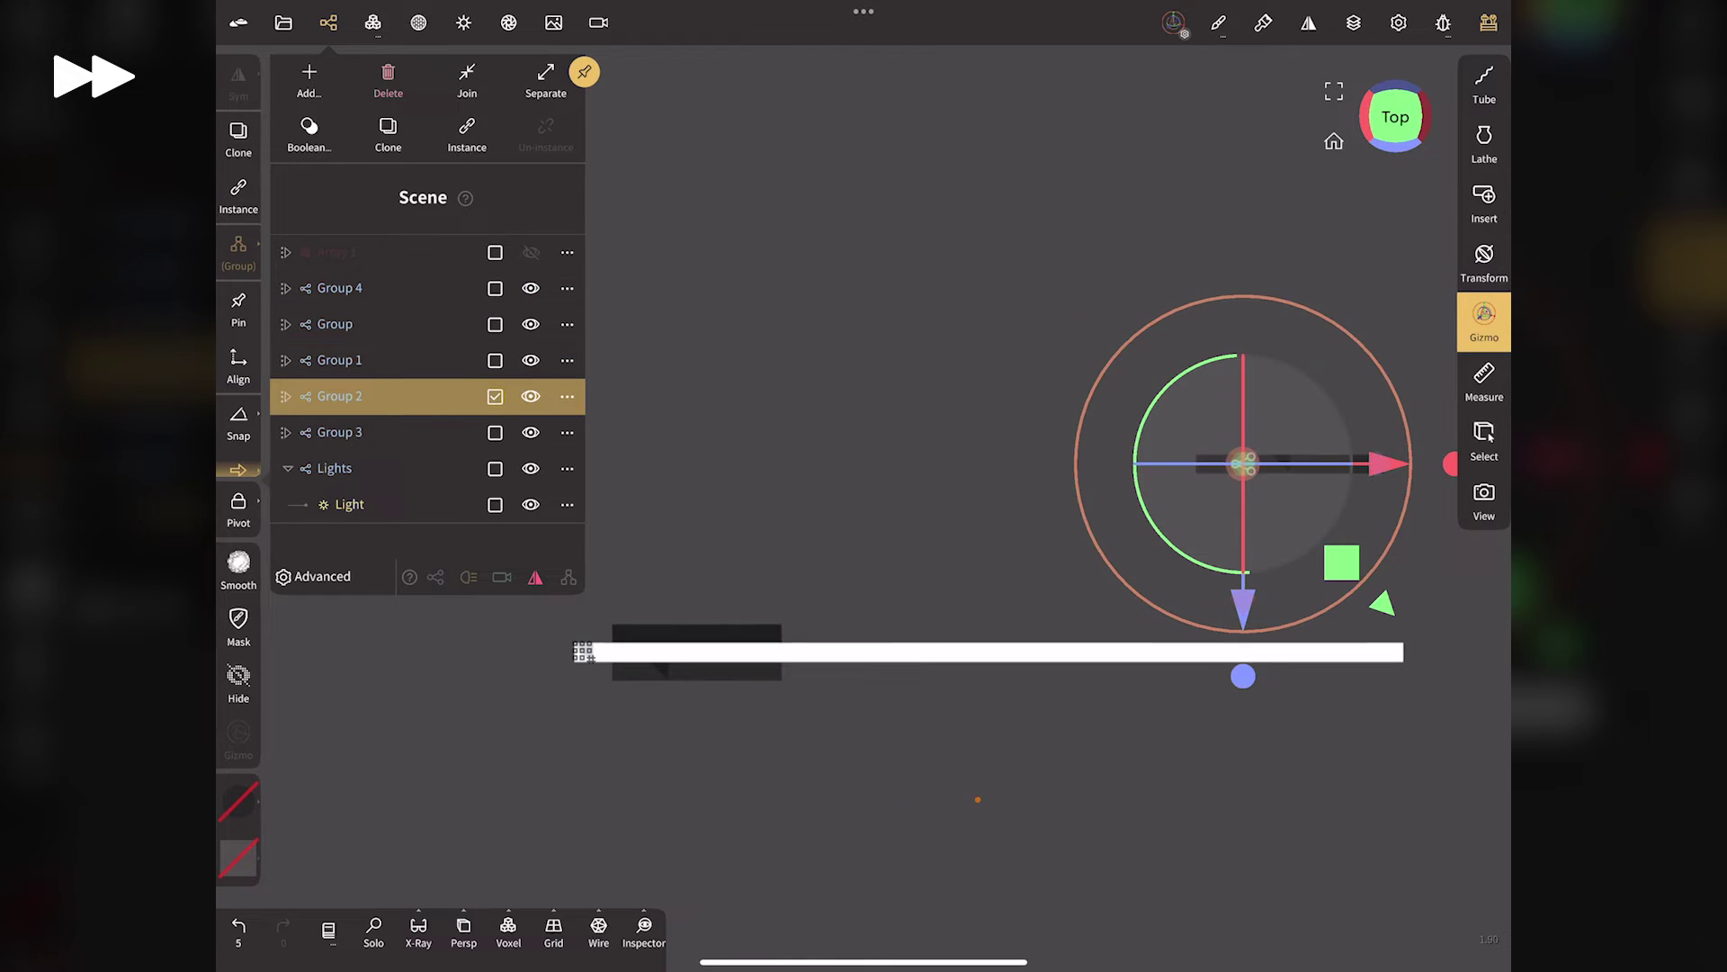
left_click(378, 430)
left_click_drag(1337, 607, 1336, 794)
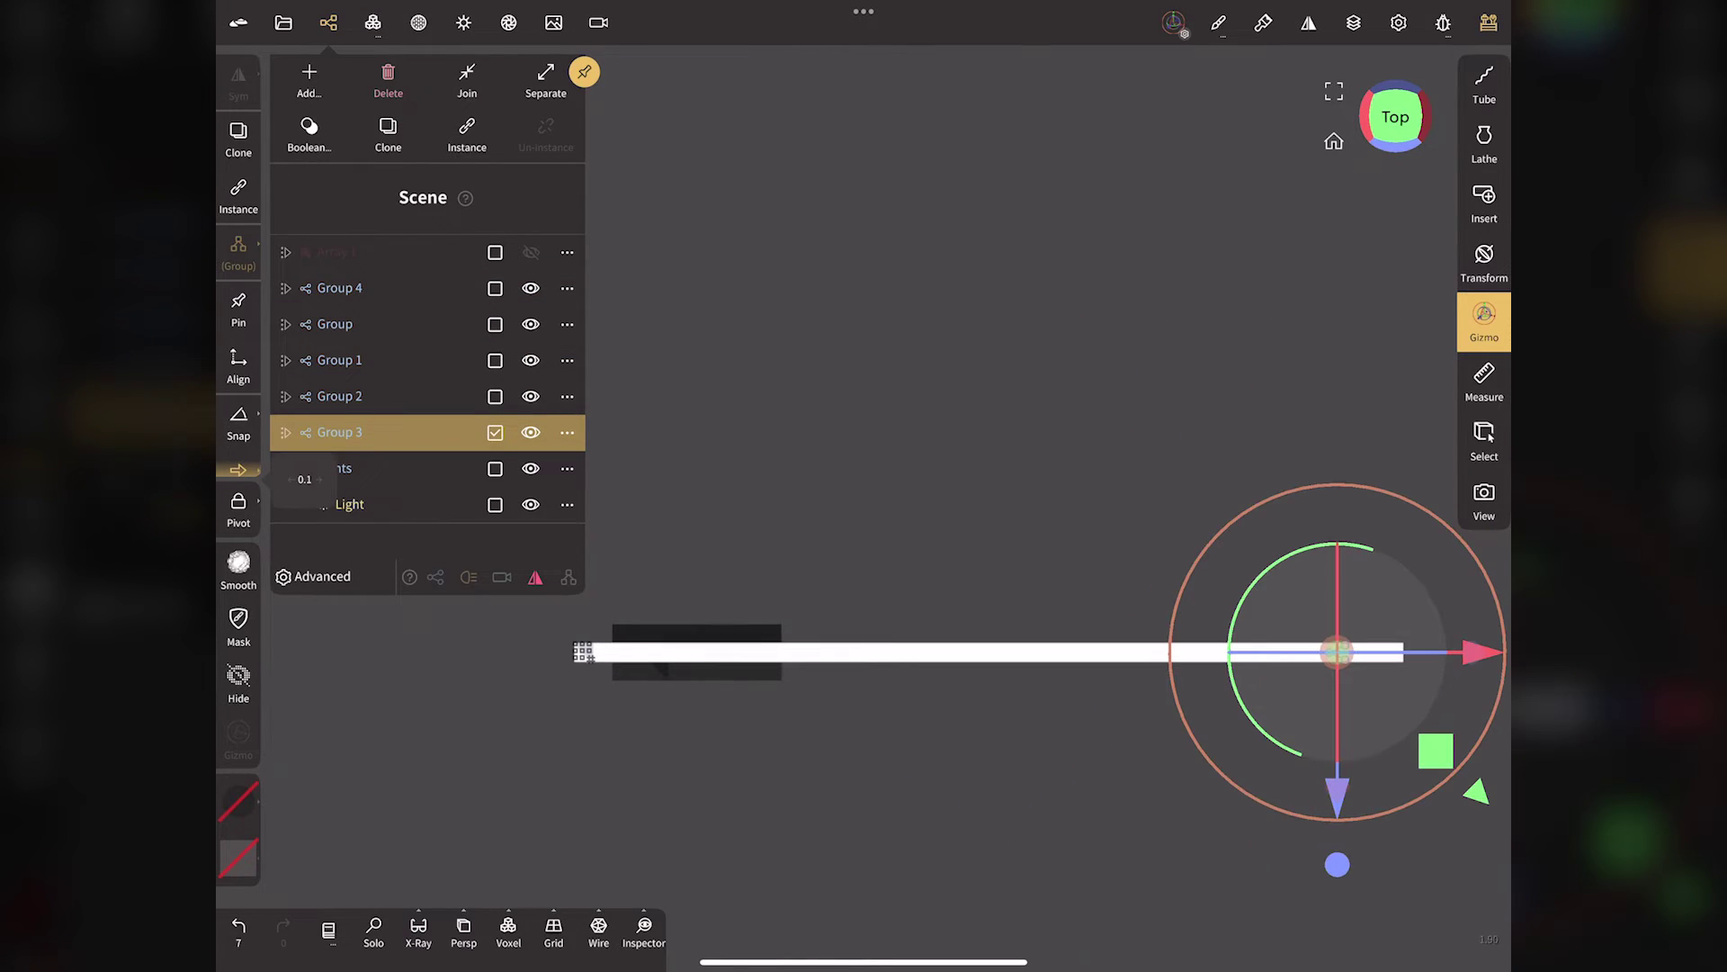
left_click(238, 468)
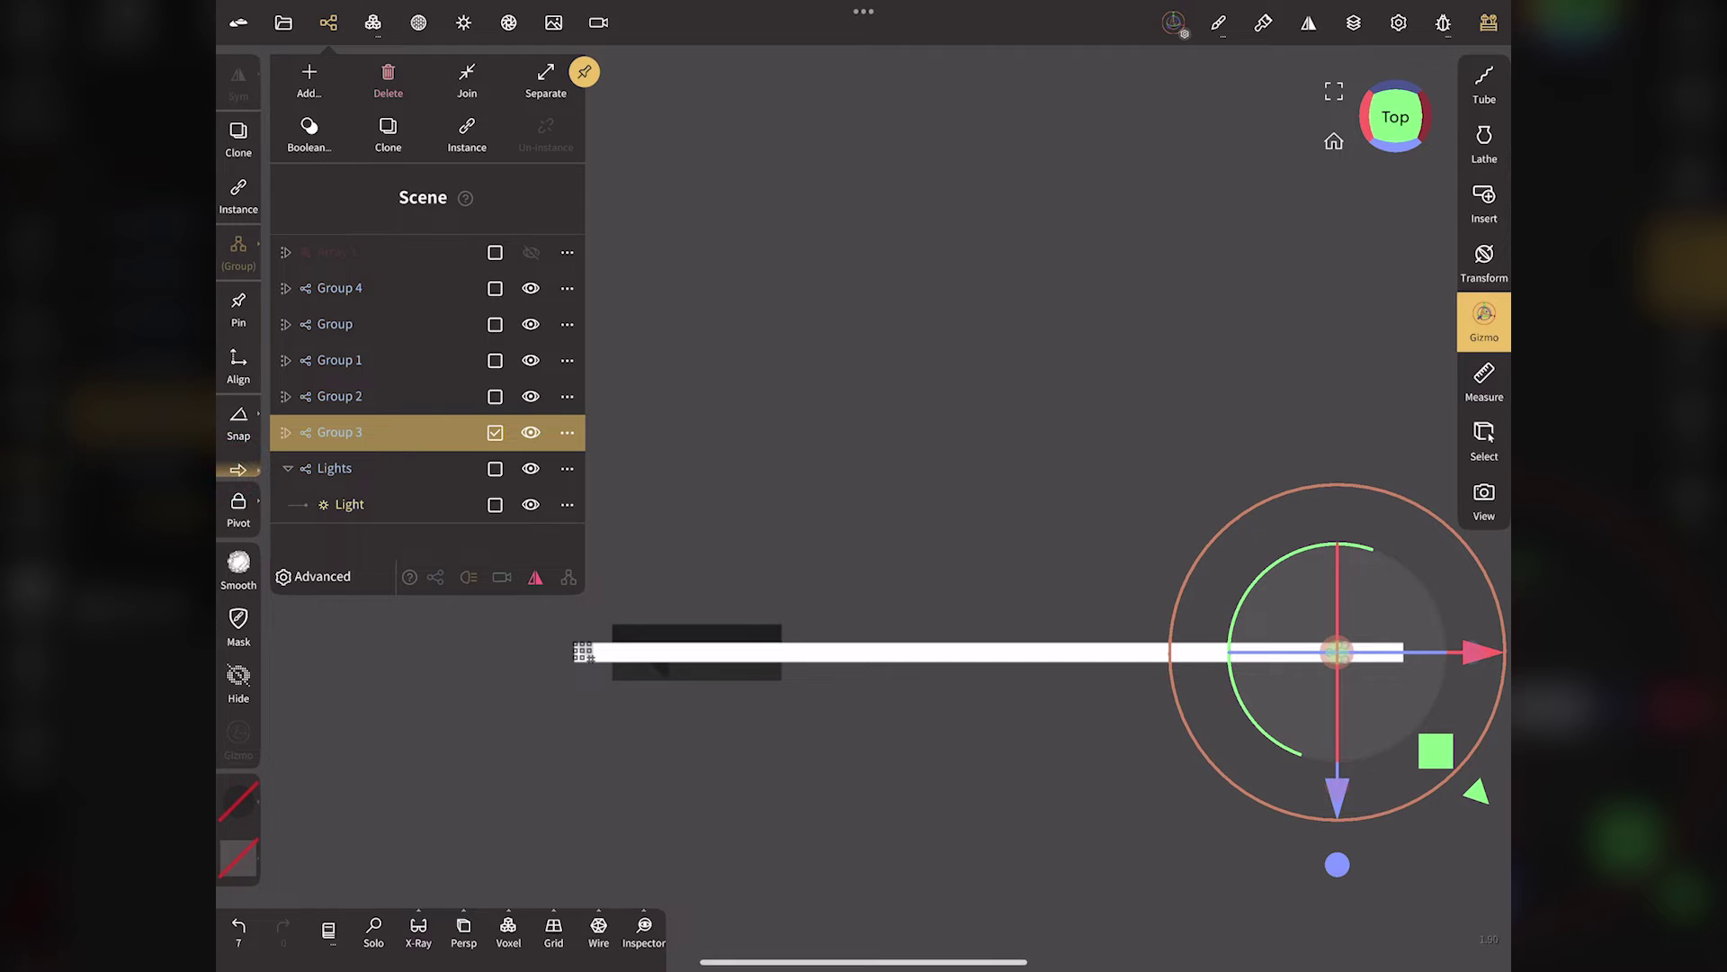
left_click(286, 468)
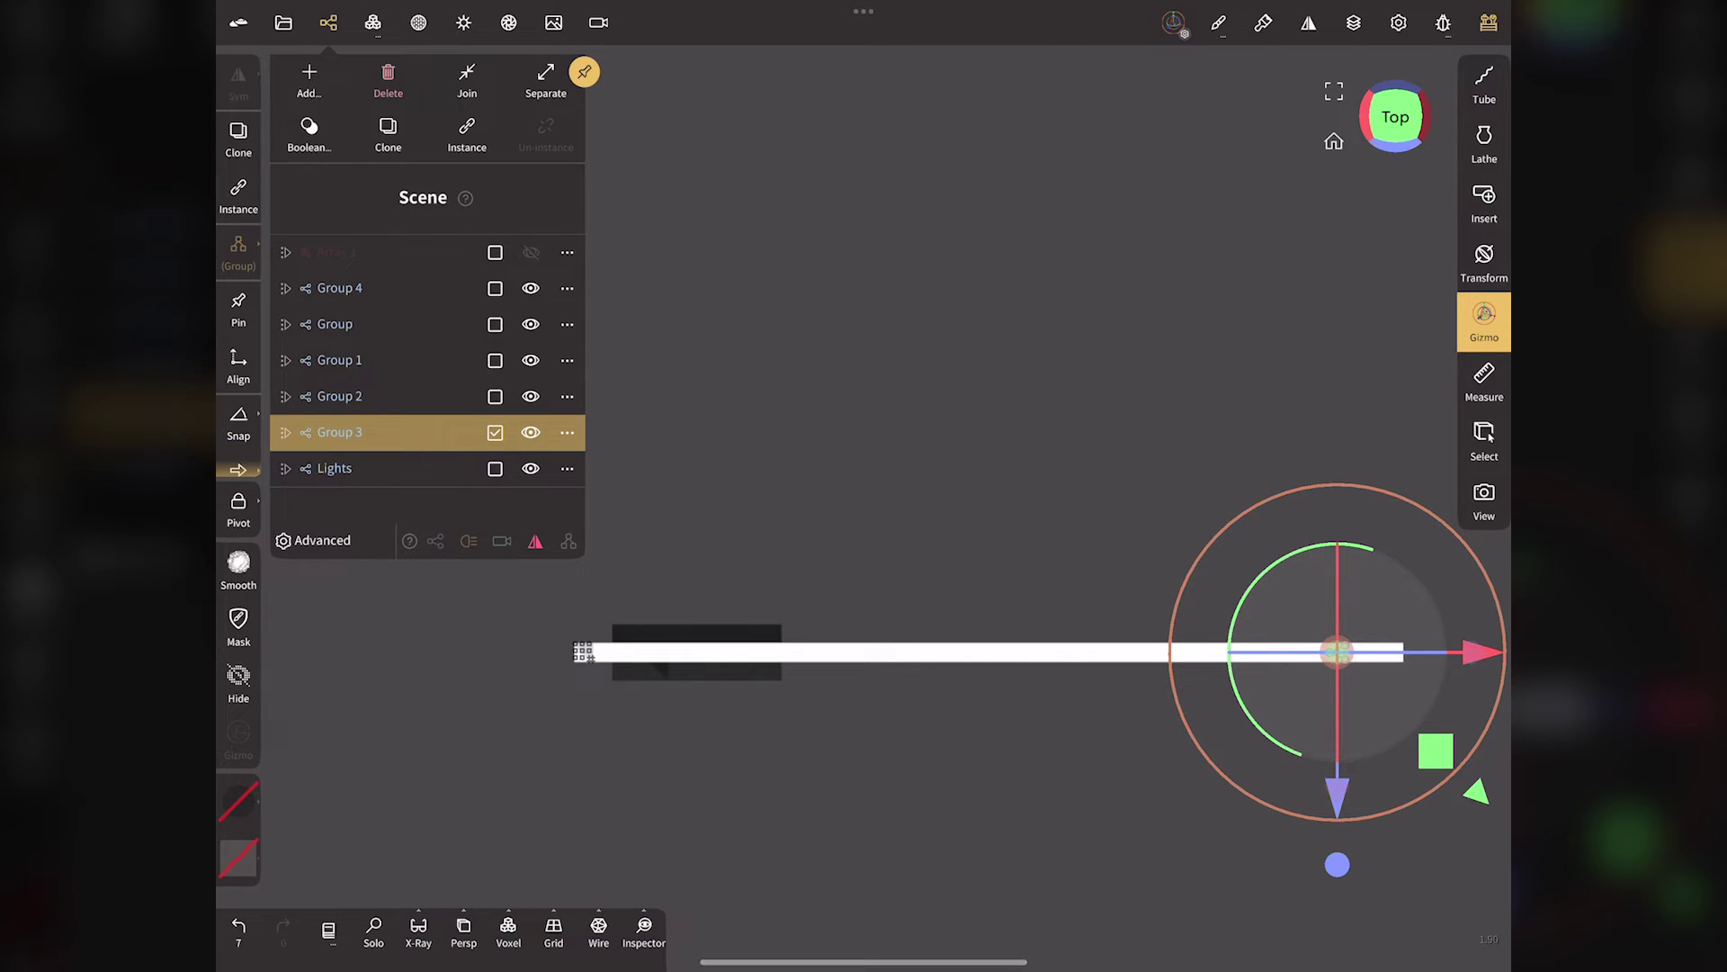
left_click(1349, 149)
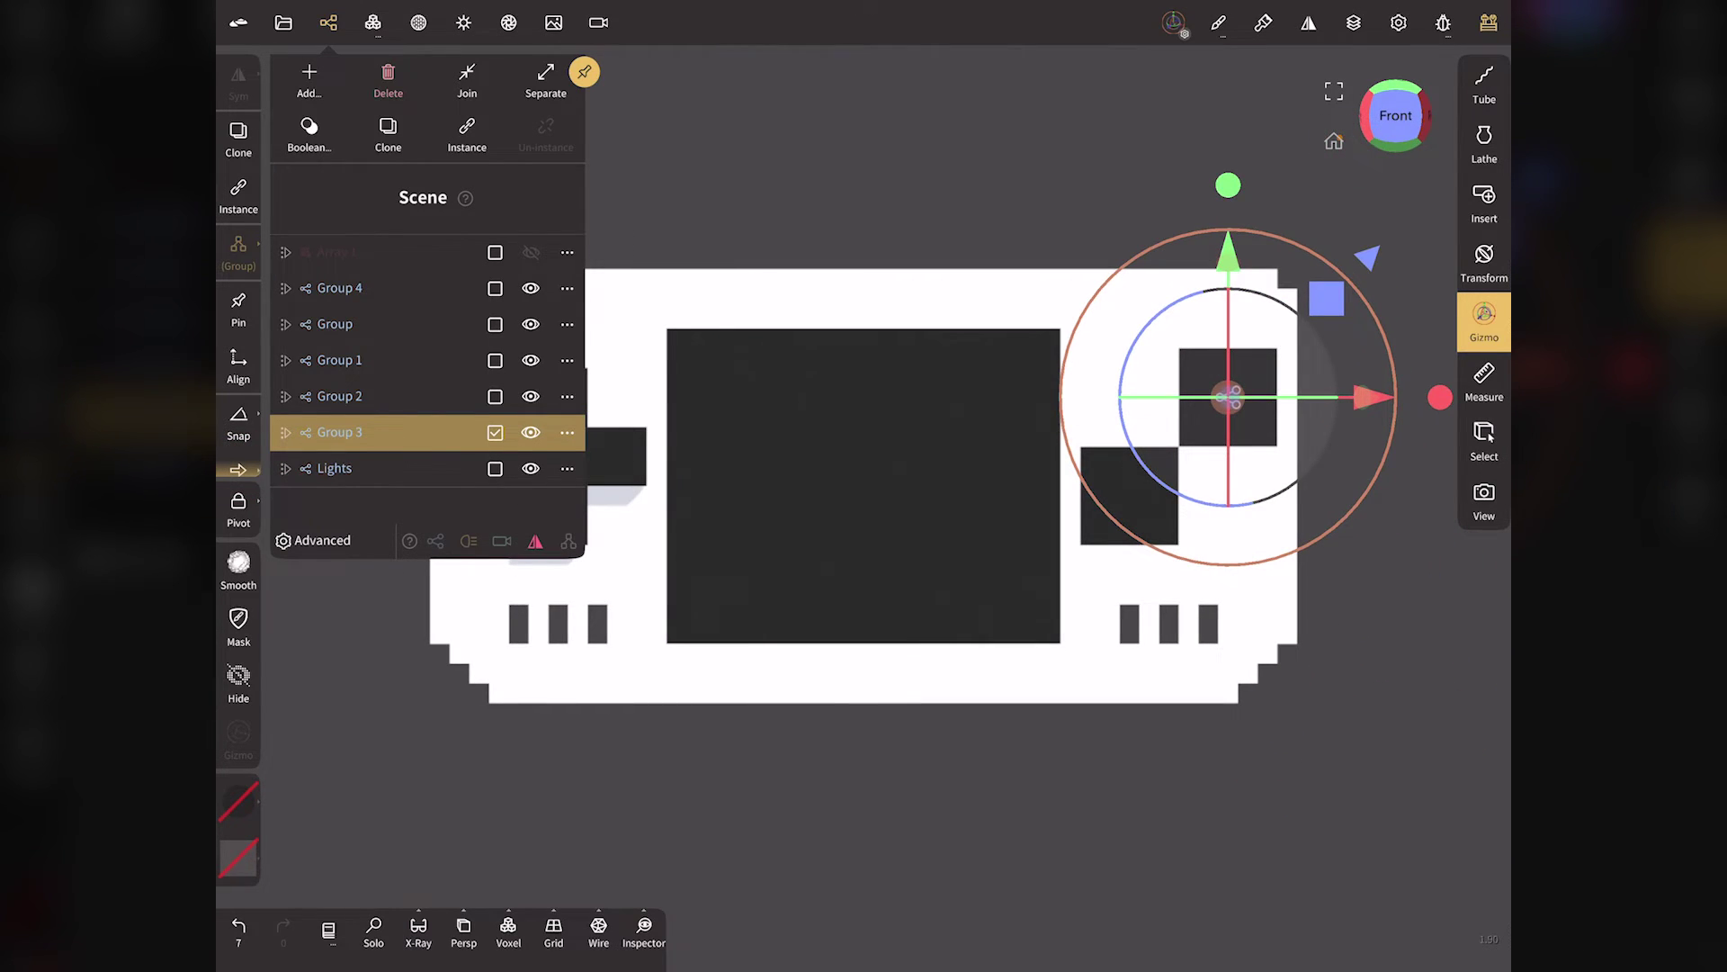
left_click(328, 22)
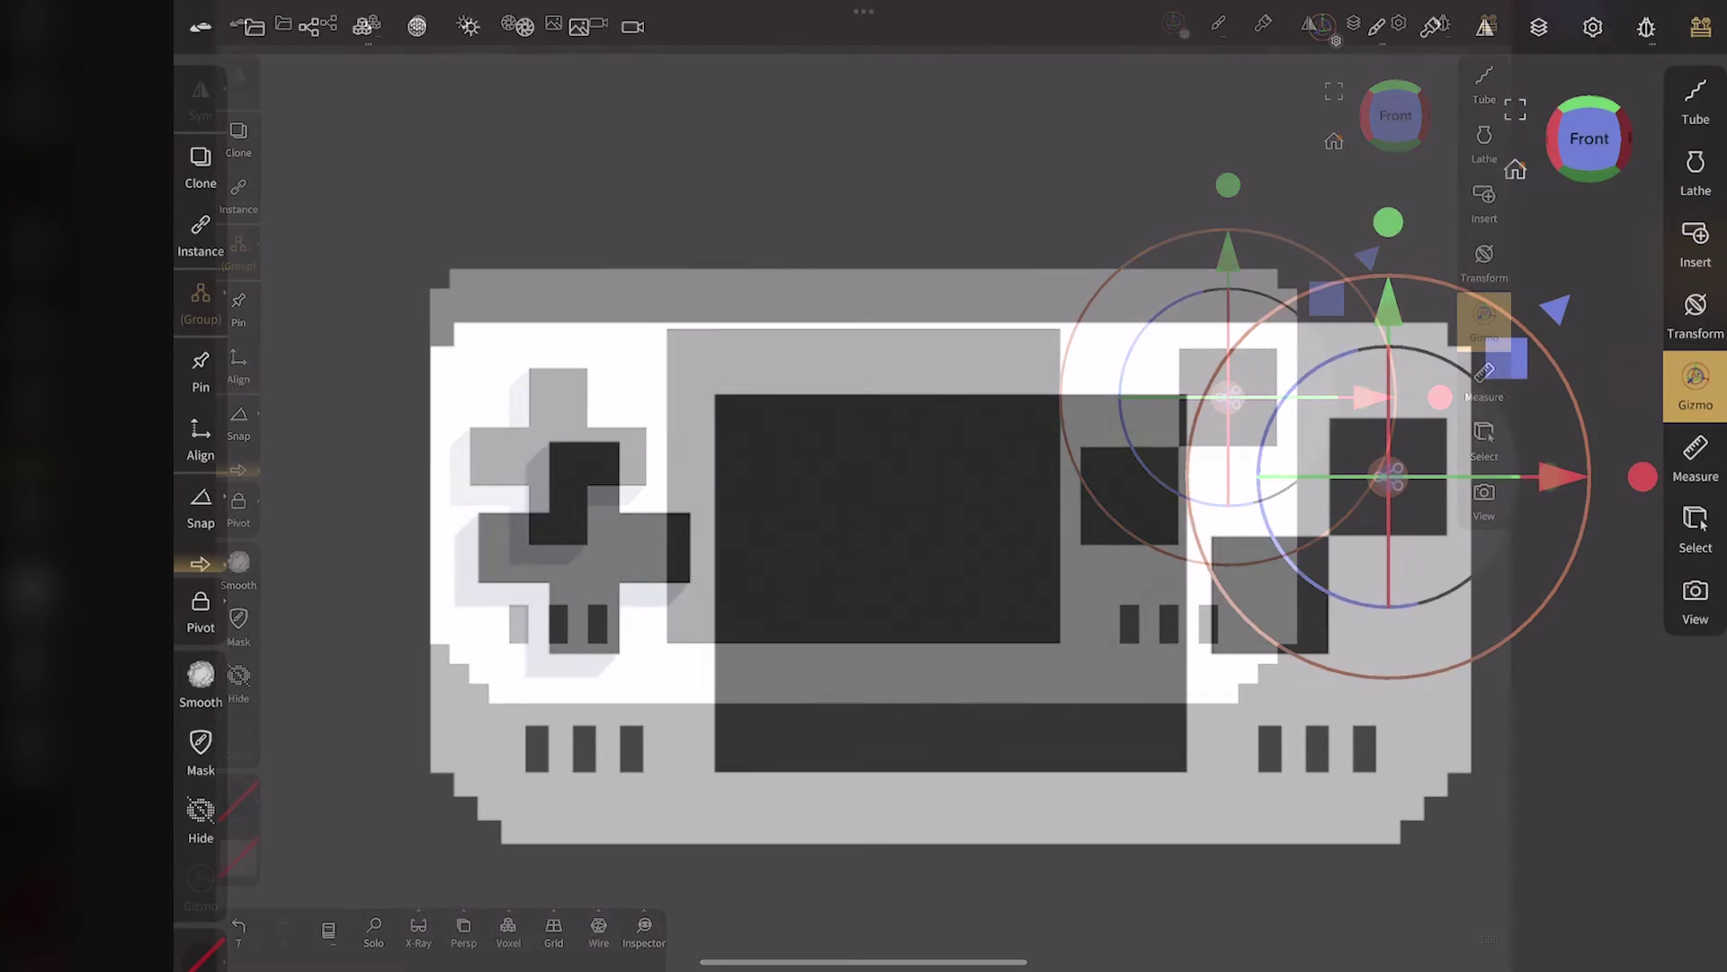
Clone a D-pad box as Box 7 and move it out of the D-pad group.
left_click(608, 453)
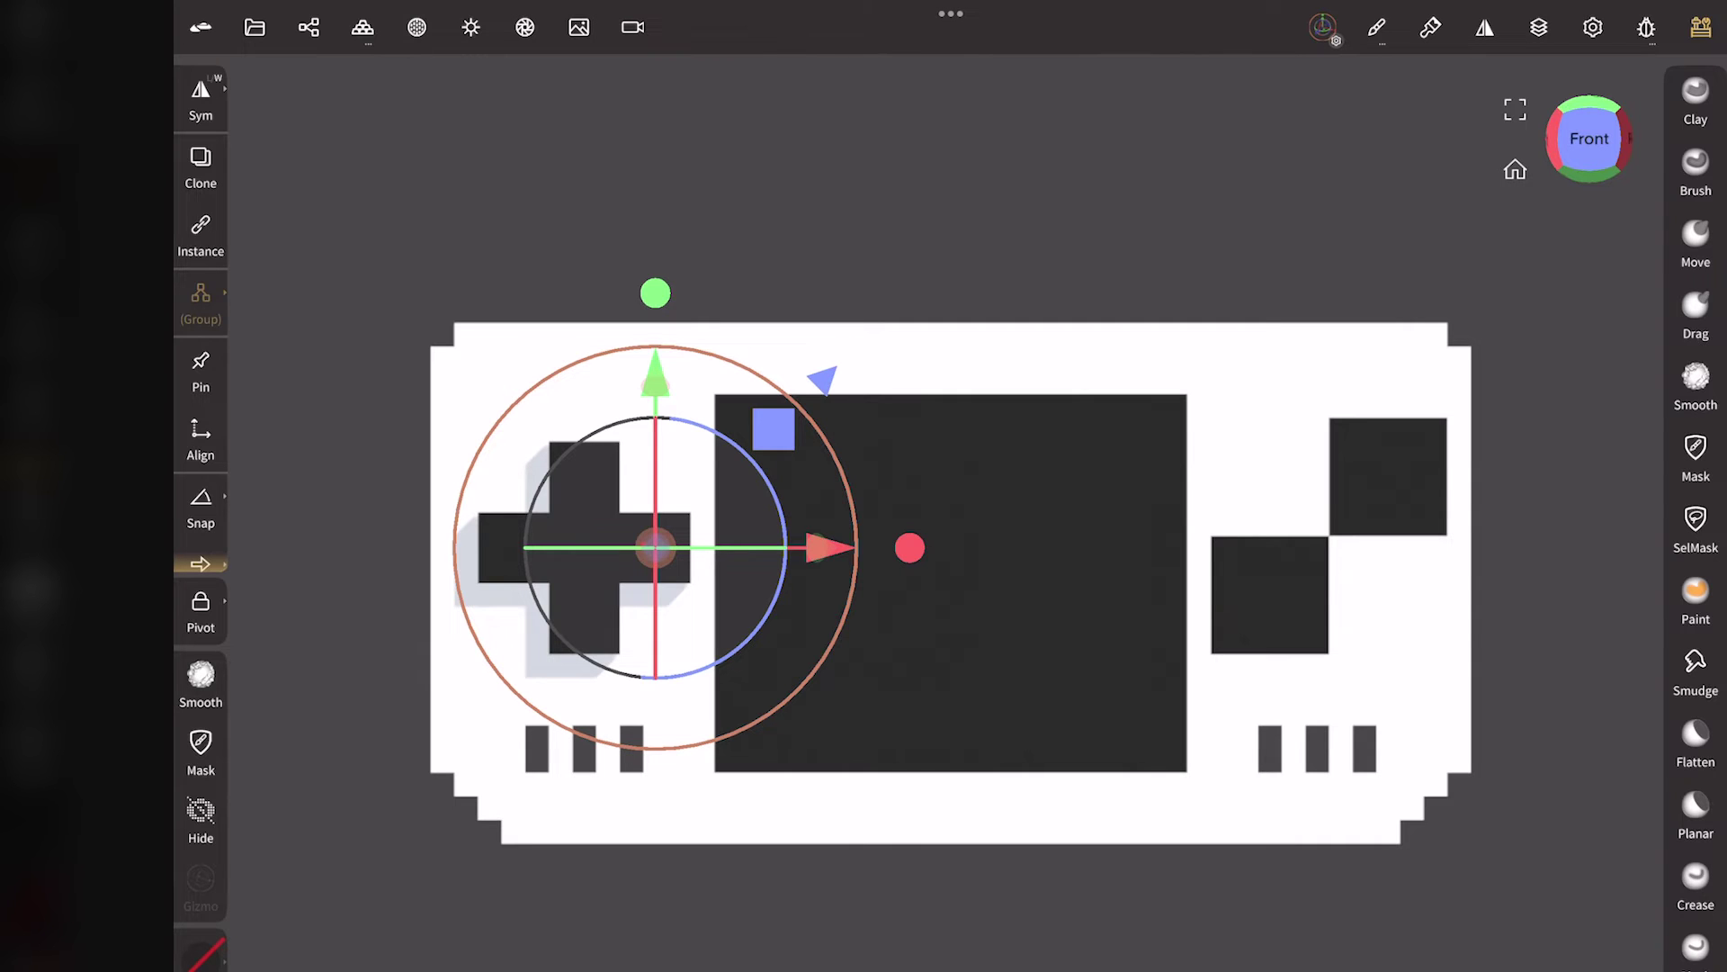
left_click(309, 27)
left_click(259, 389)
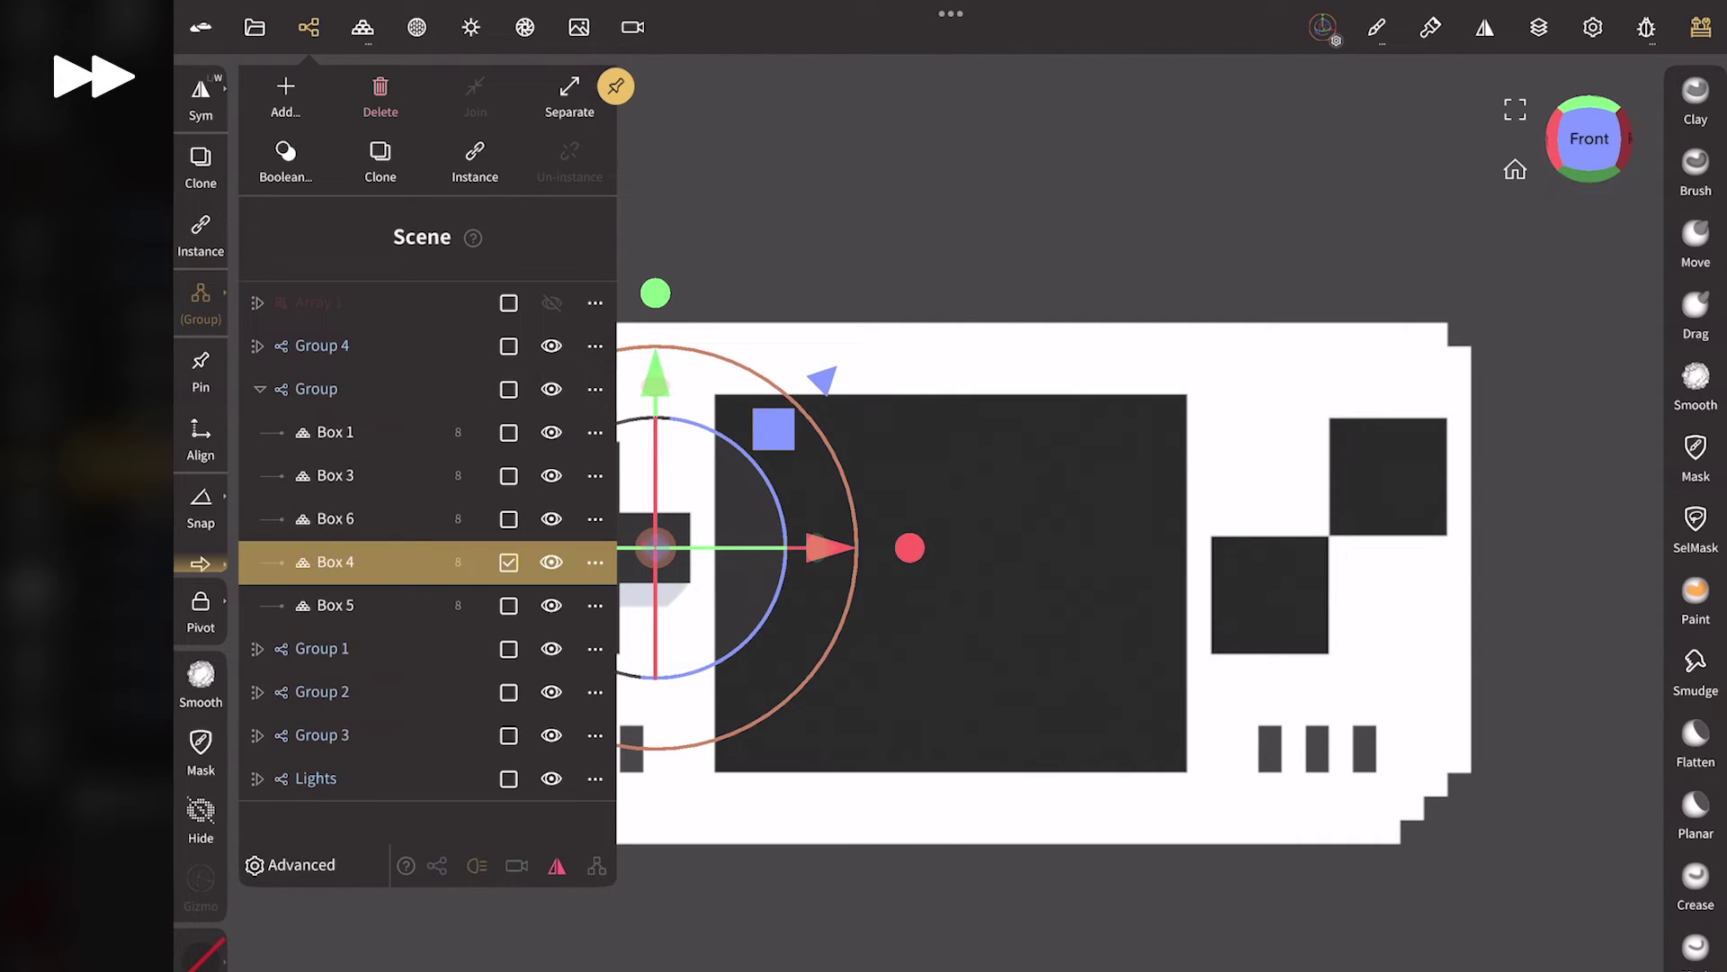
left_click(380, 153)
left_click(398, 616)
left_click_drag(397, 615, 404, 402)
left_click(259, 431)
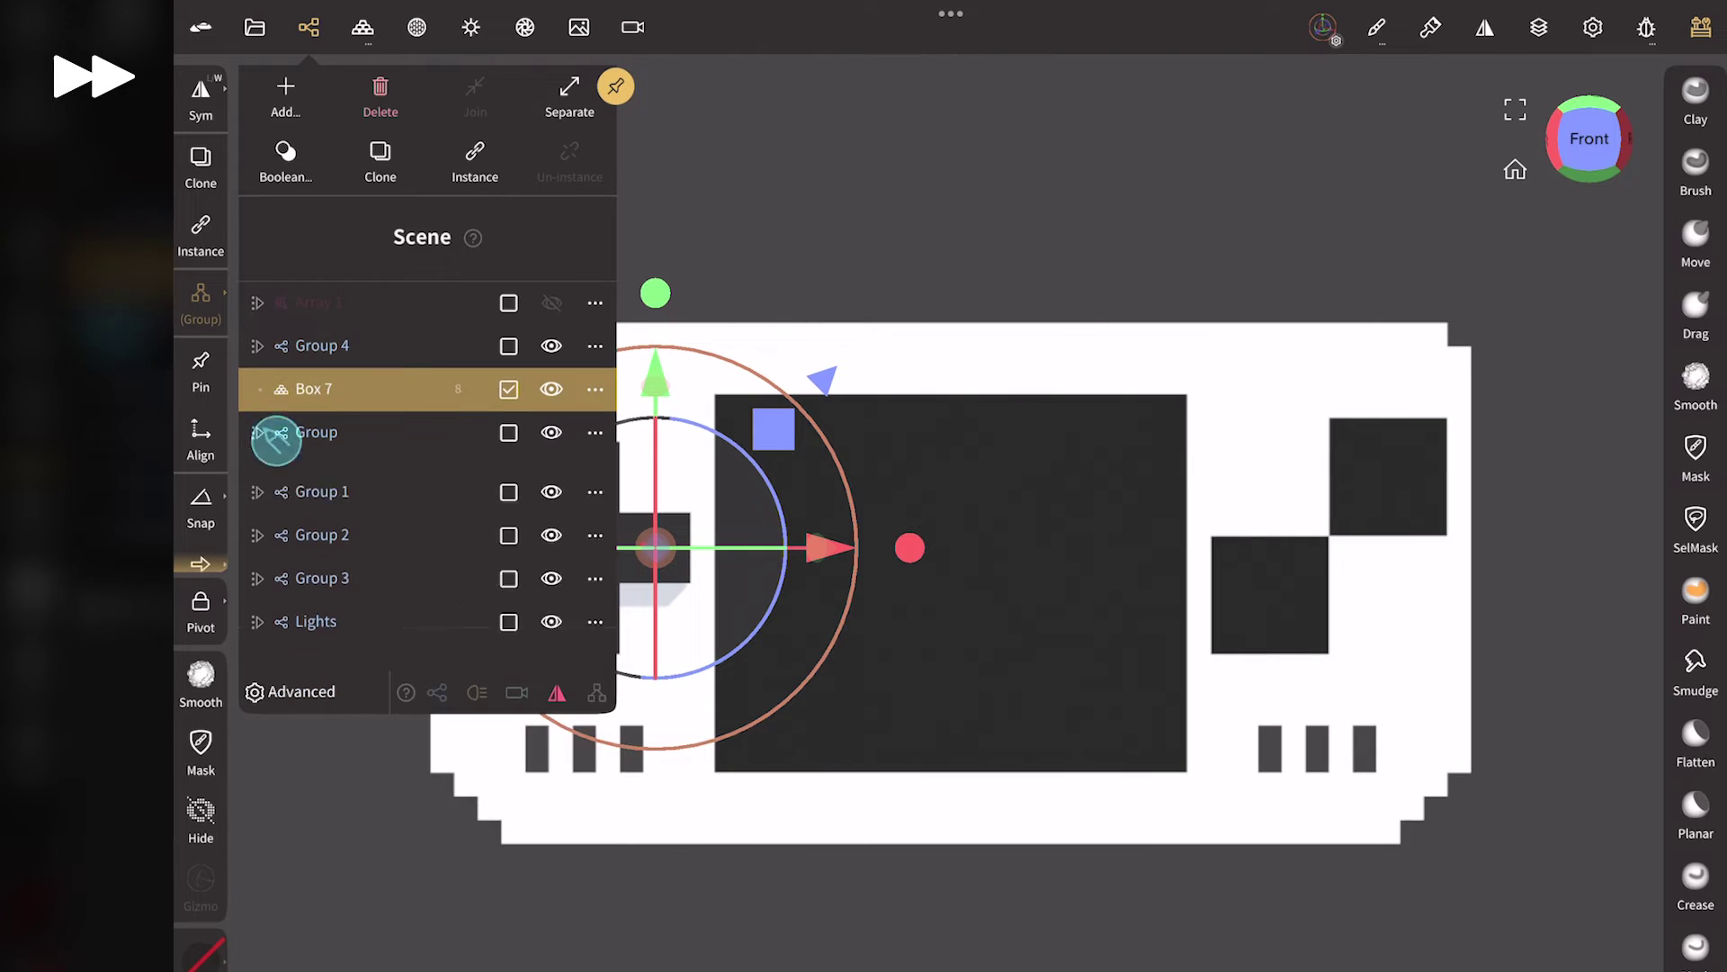
left_click(308, 27)
Turn on 0.1 snapping and move Box 7 onto the lower face button.
left_click_drag(199, 450, 199, 413)
left_click(200, 528)
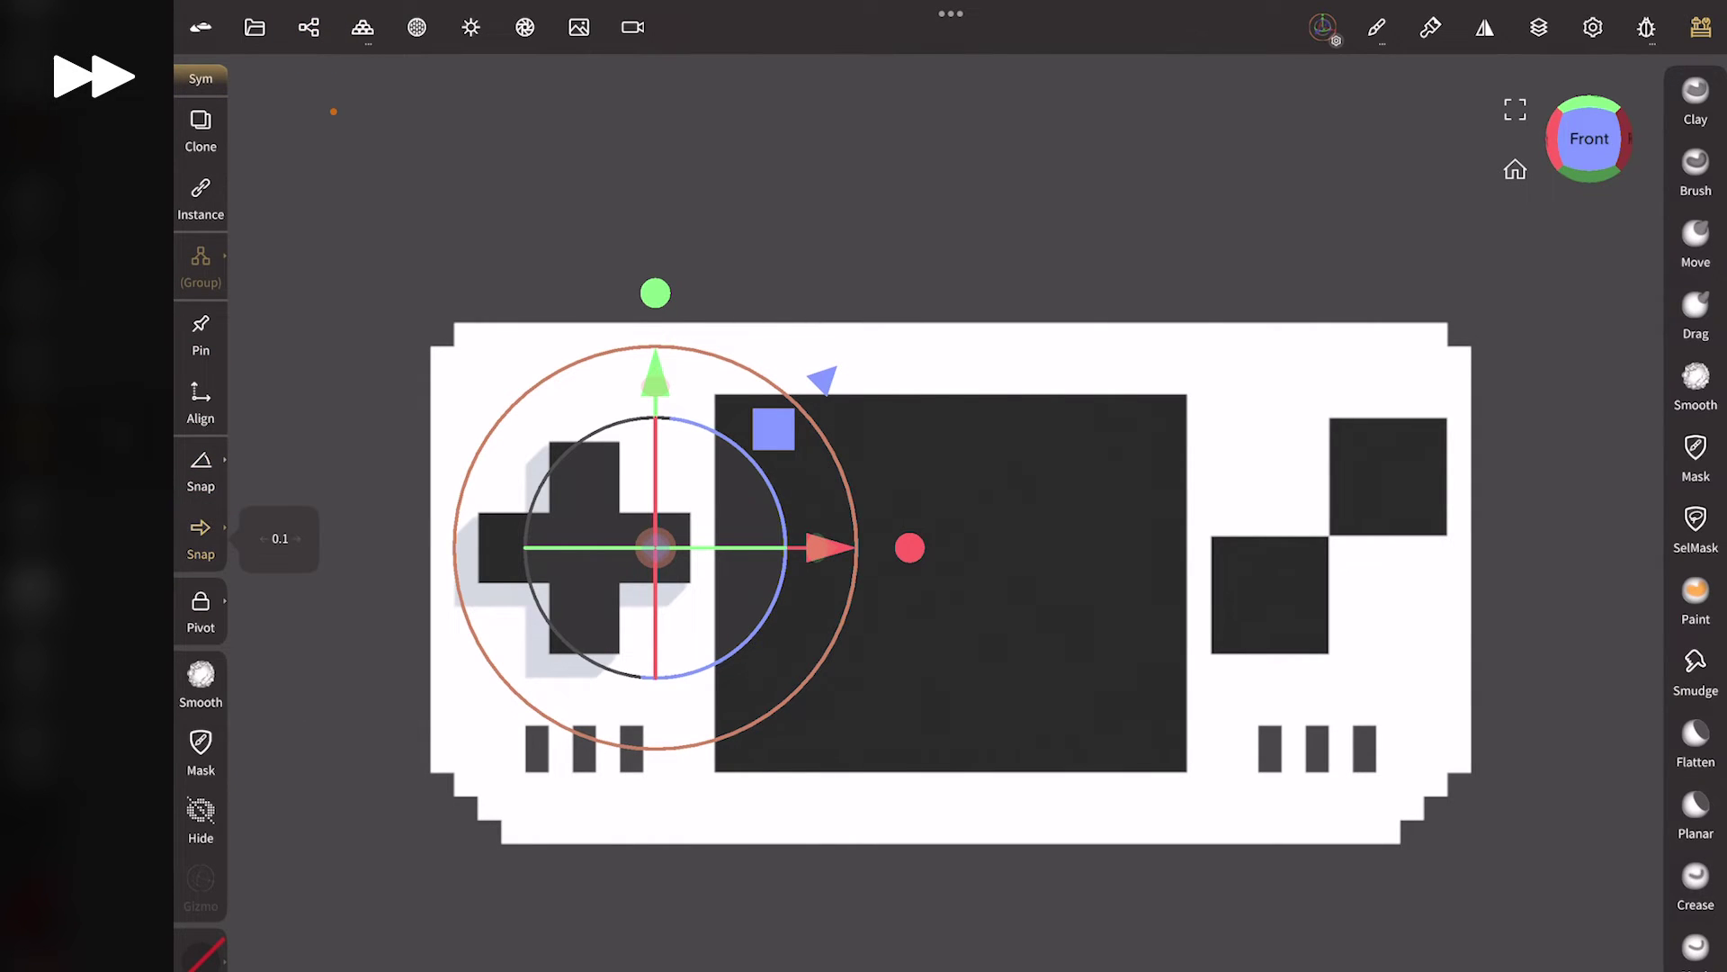
left_click_drag(833, 547, 1445, 545)
left_click_drag(1269, 378, 1269, 427)
Paint Box 7 red.
left_click(200, 952)
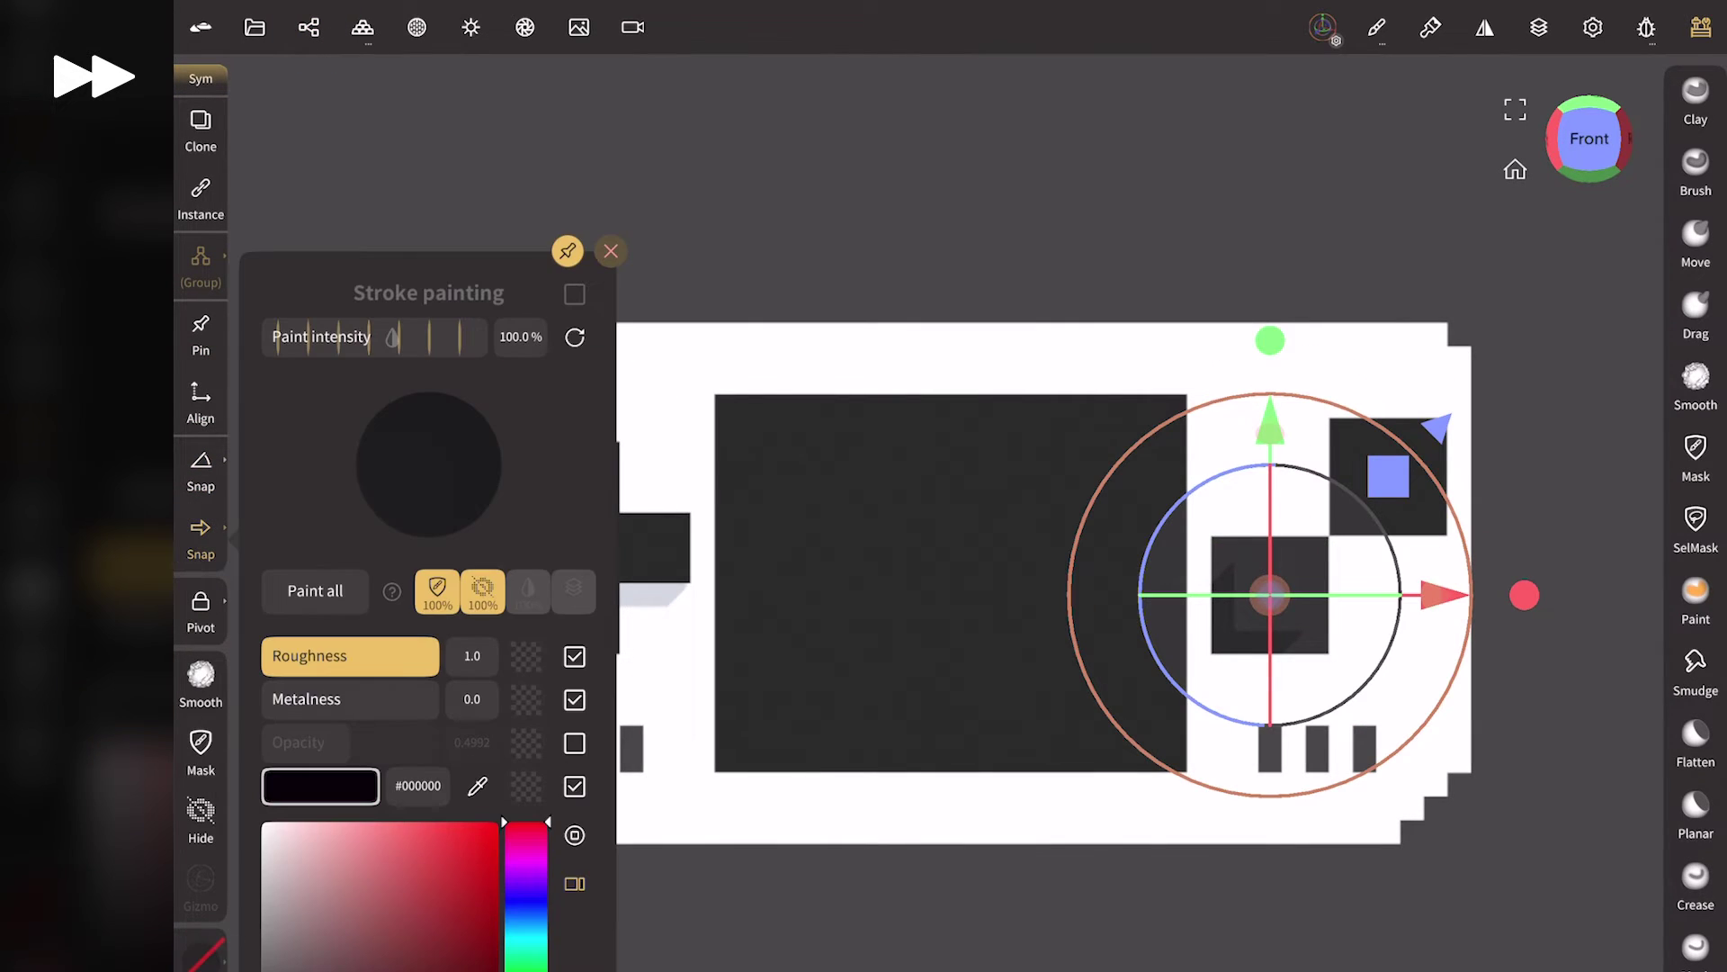
left_click(459, 828)
left_click_drag(459, 829, 478, 822)
left_click(315, 590)
left_click(610, 251)
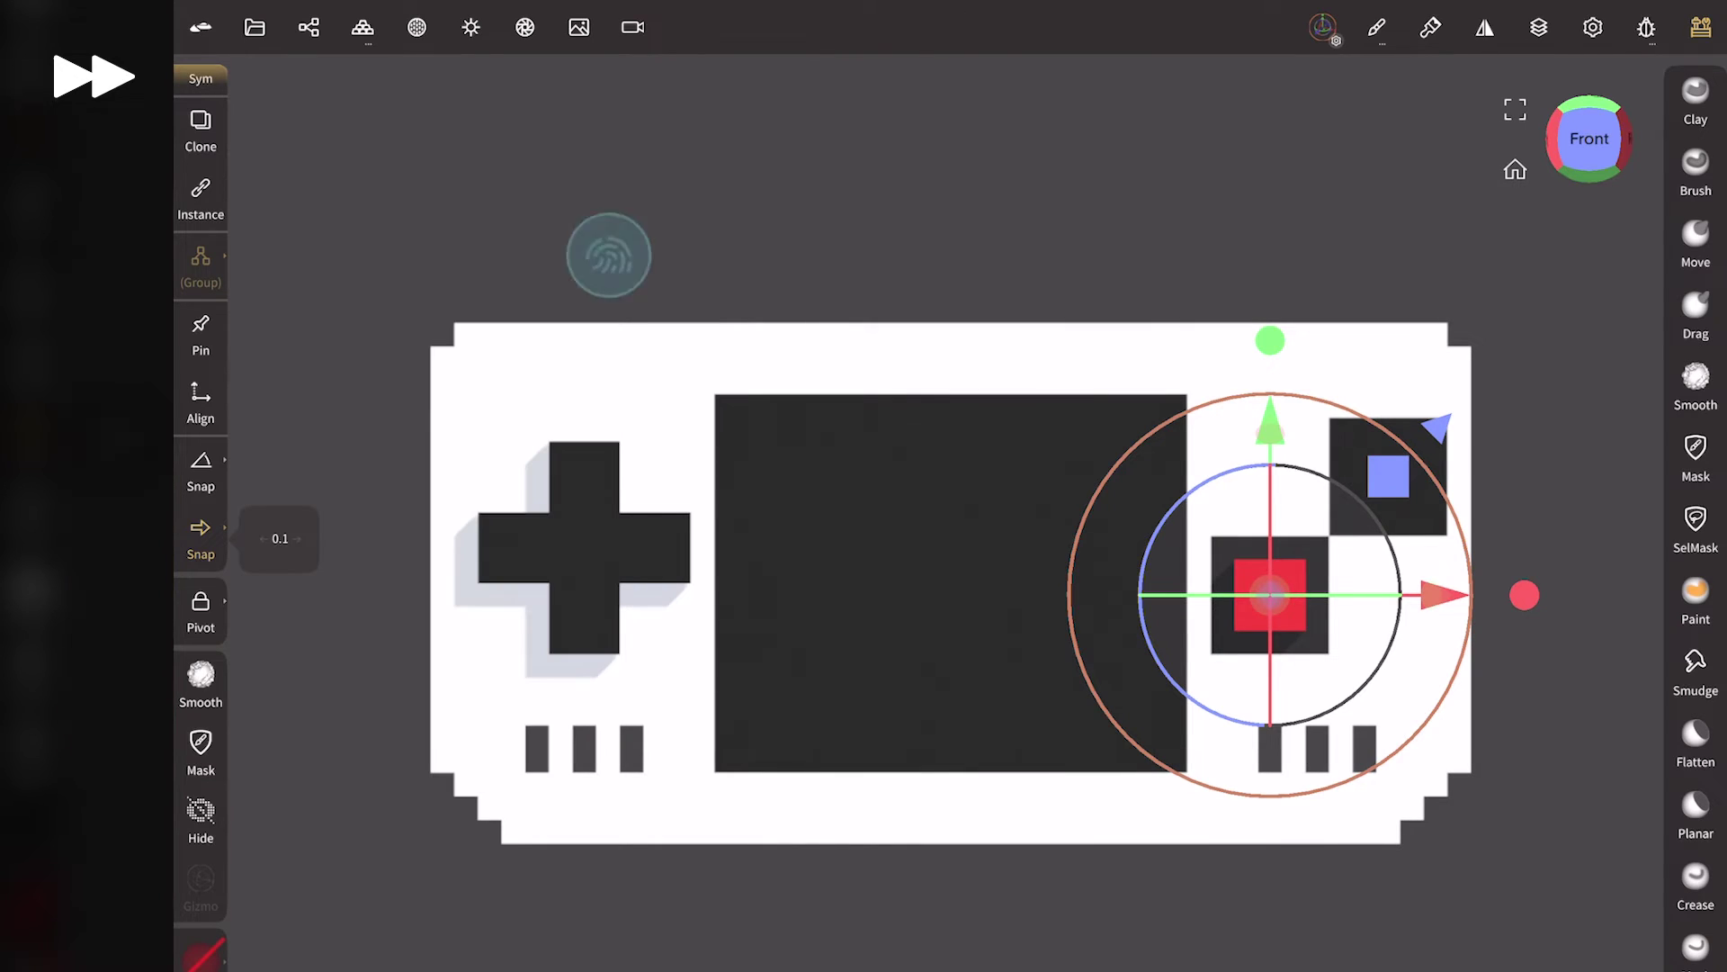
Duplicate the red box and move the copy onto the upper face button.
left_click(309, 27)
left_click(376, 150)
left_click(308, 27)
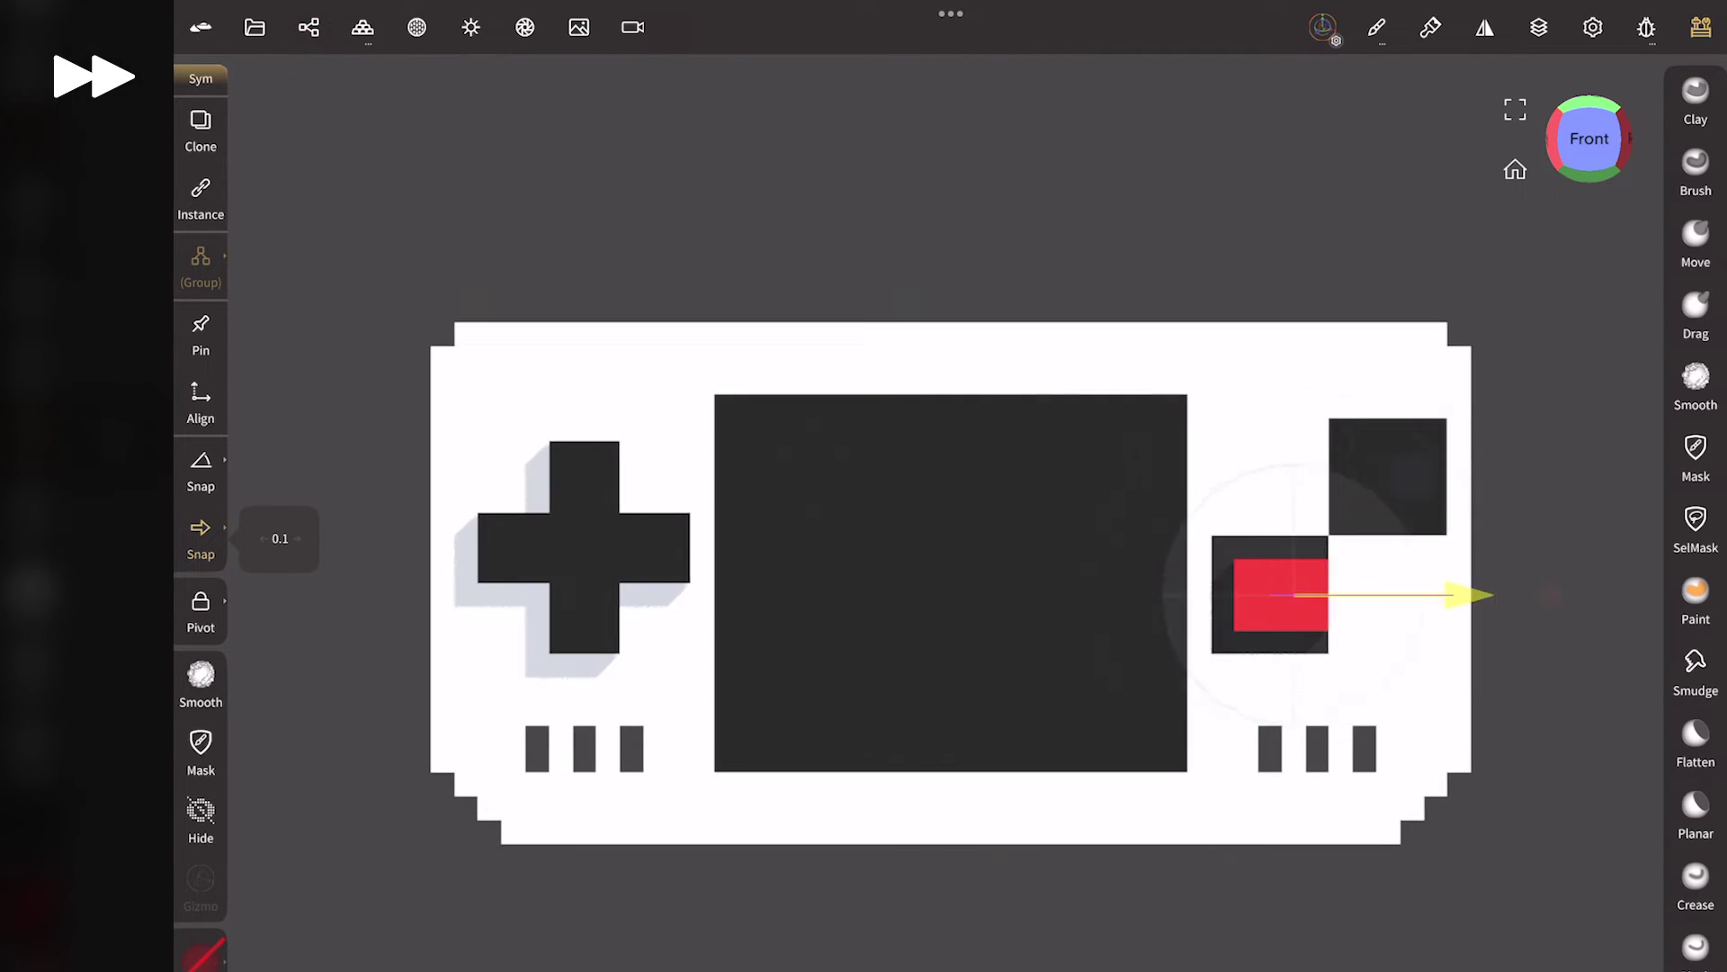
left_click_drag(1443, 595, 1561, 595)
left_click_drag(1388, 423, 1389, 306)
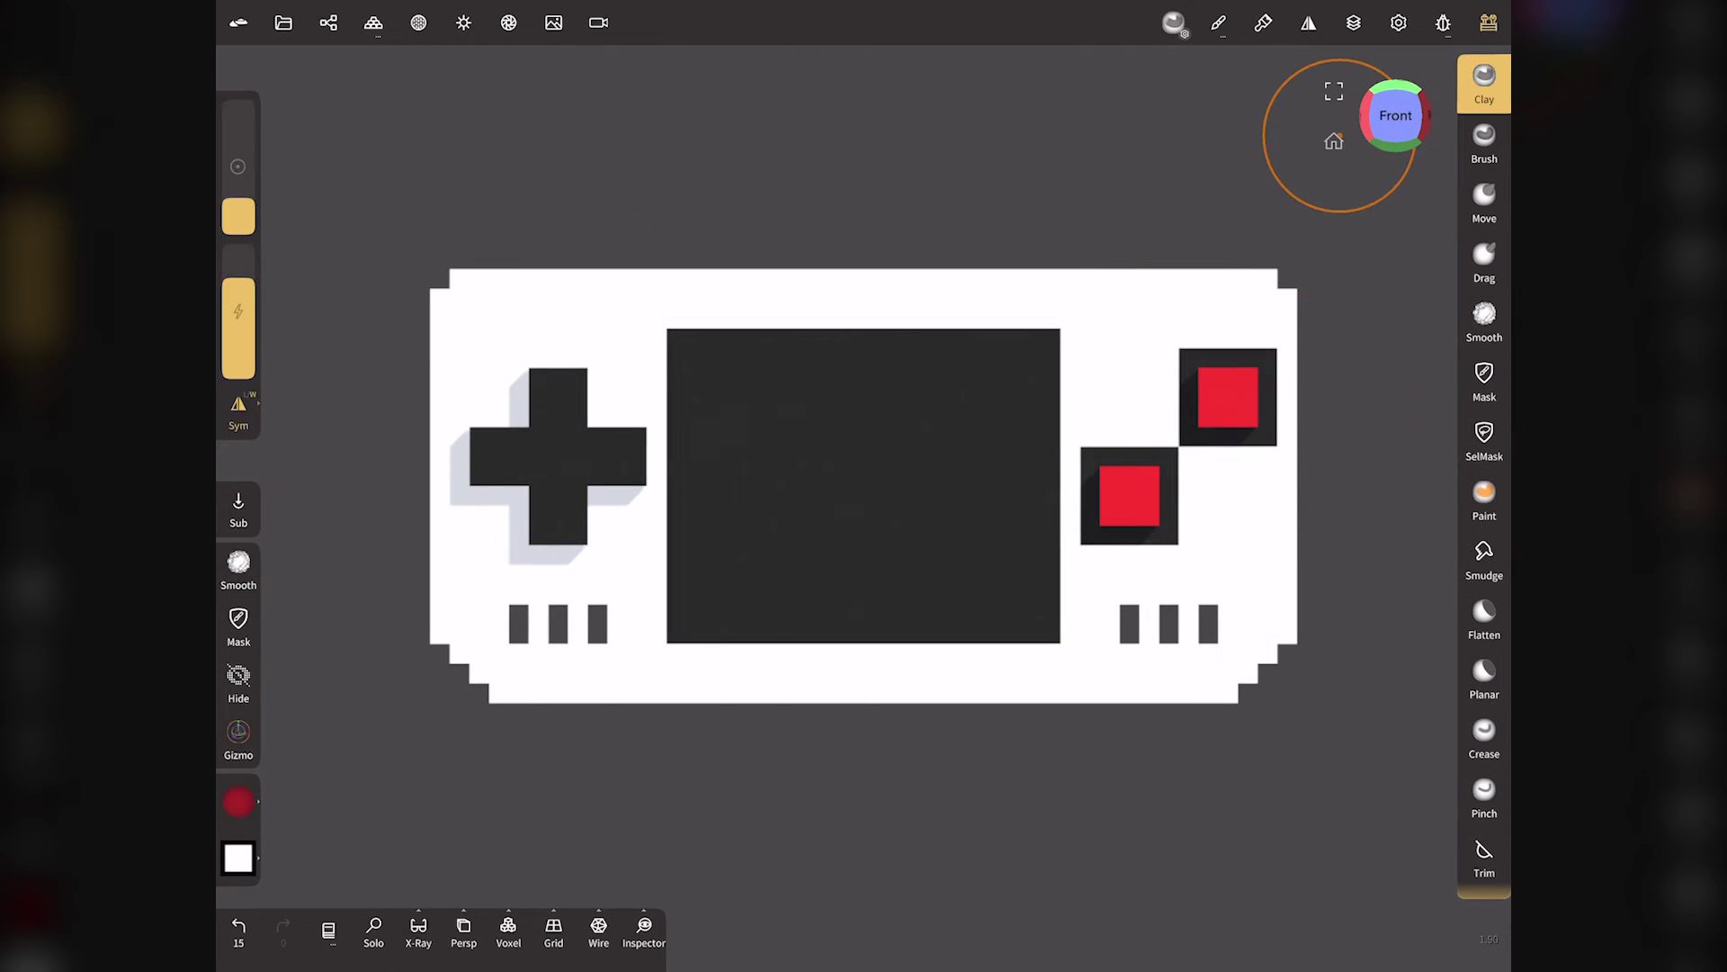
left_click_drag(1407, 170, 1395, 323)
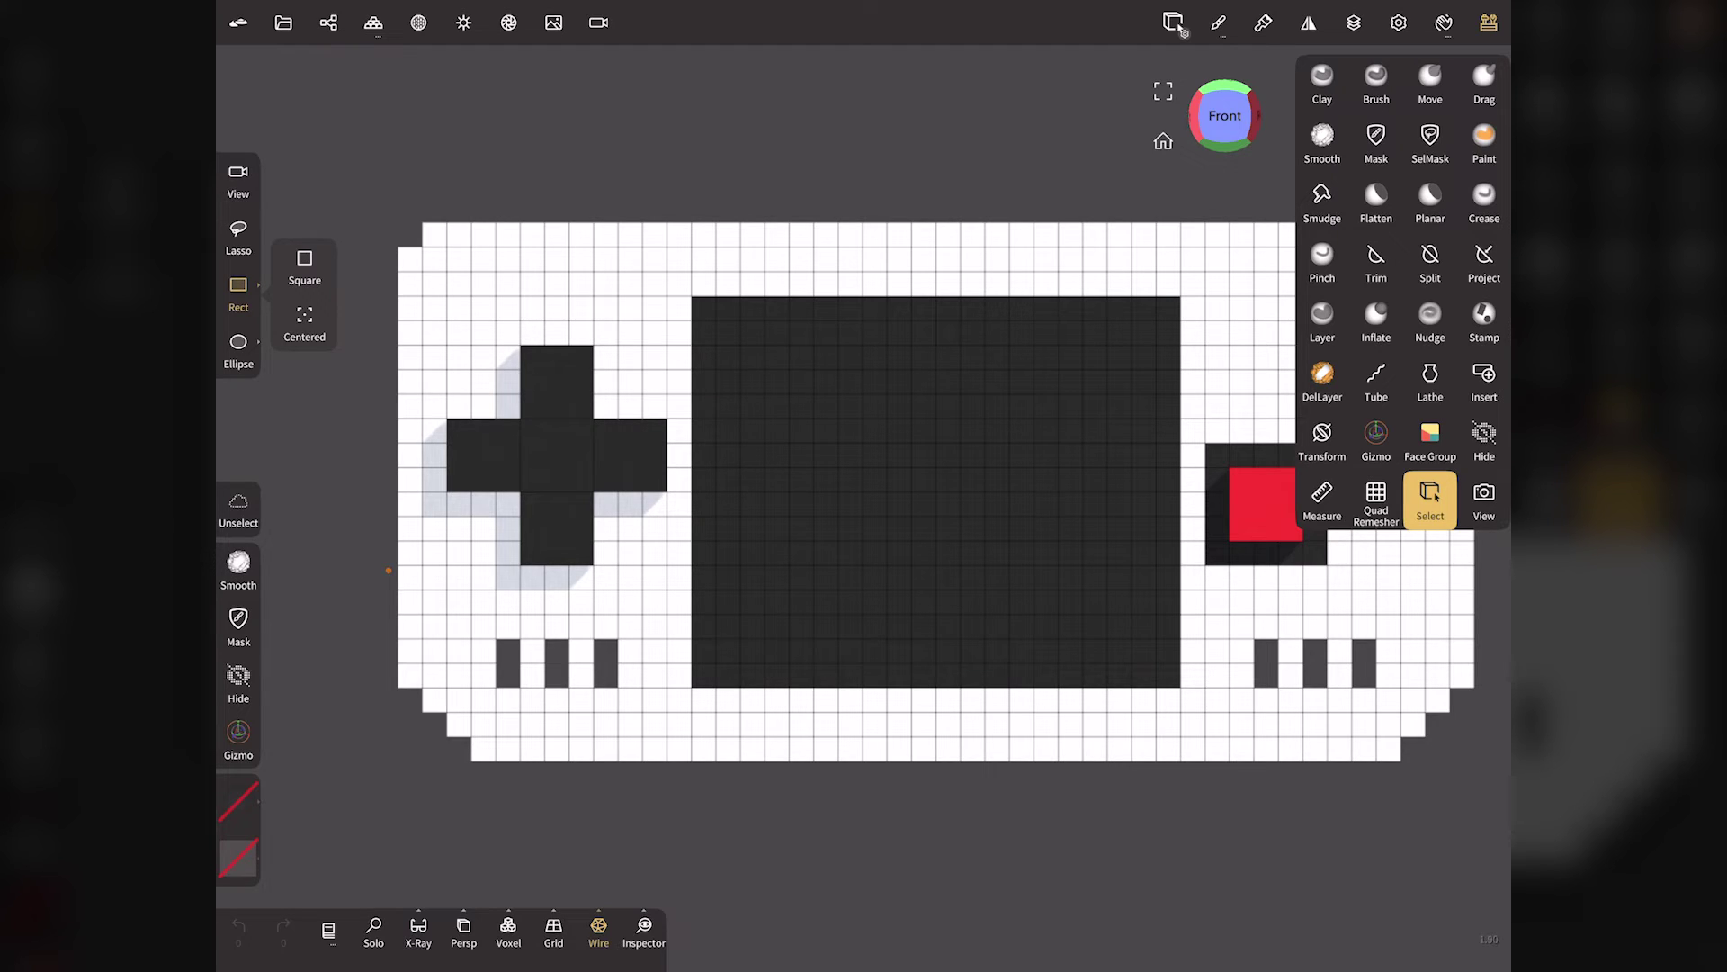
Paint the screen area vivid green and add a small red light beside it.
left_click_drag(777, 332, 1091, 654)
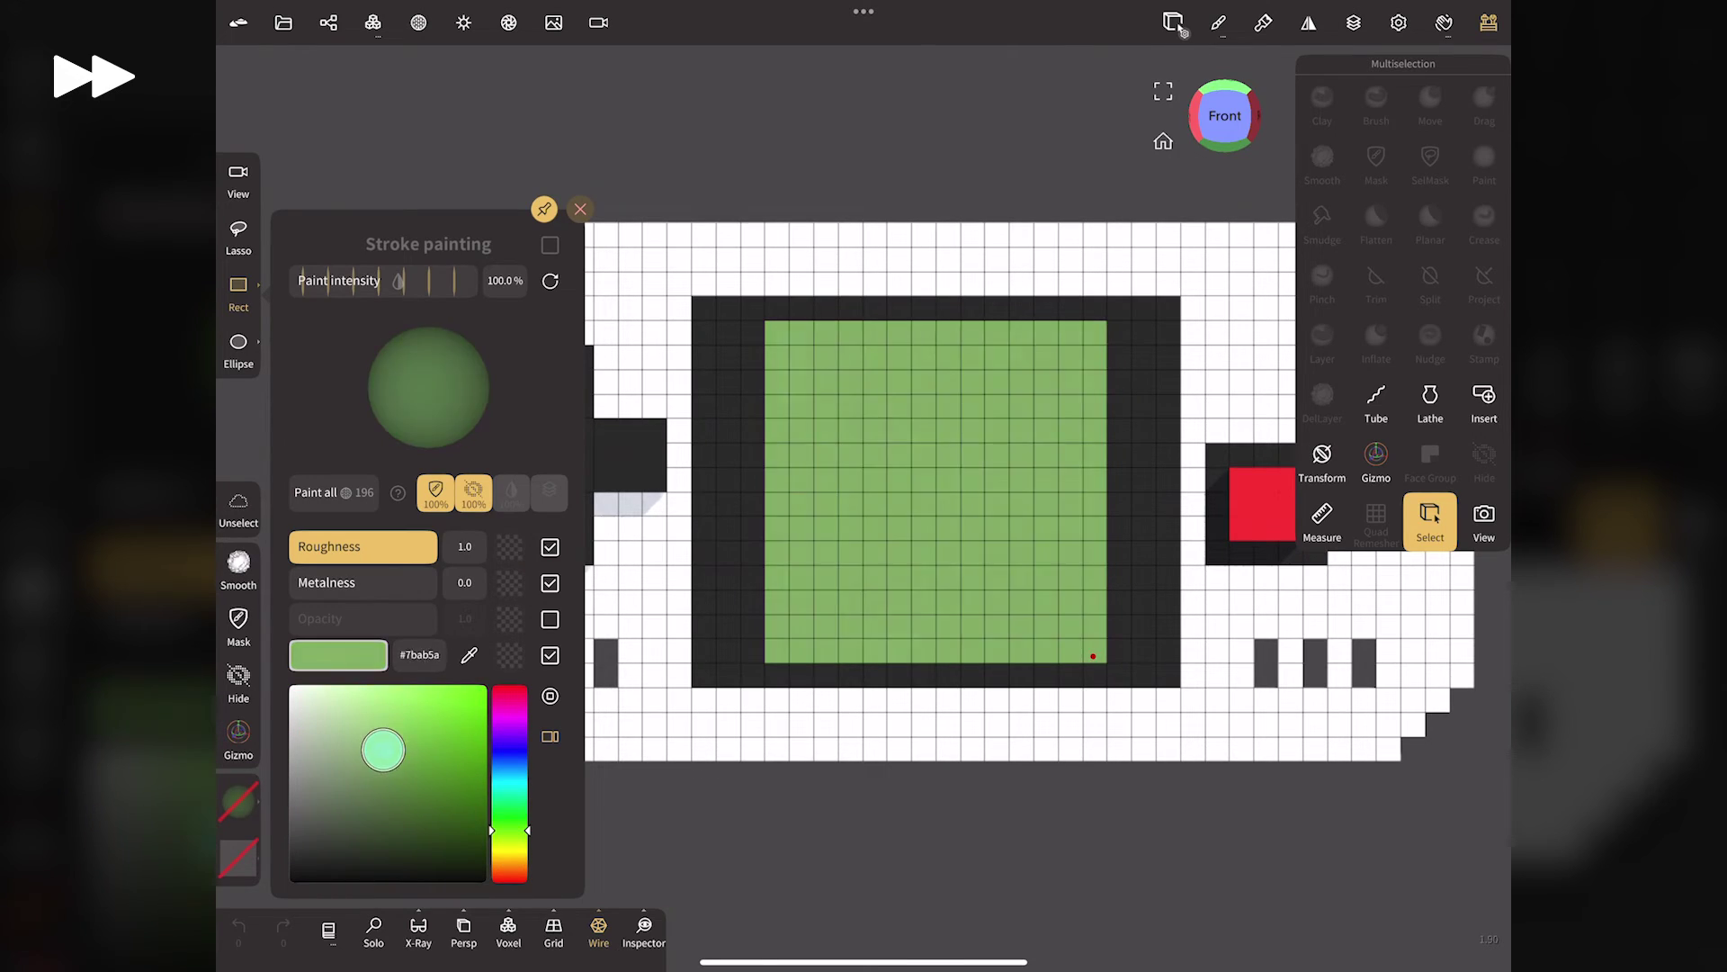
left_click(315, 492)
left_click(469, 655)
left_click(1271, 506)
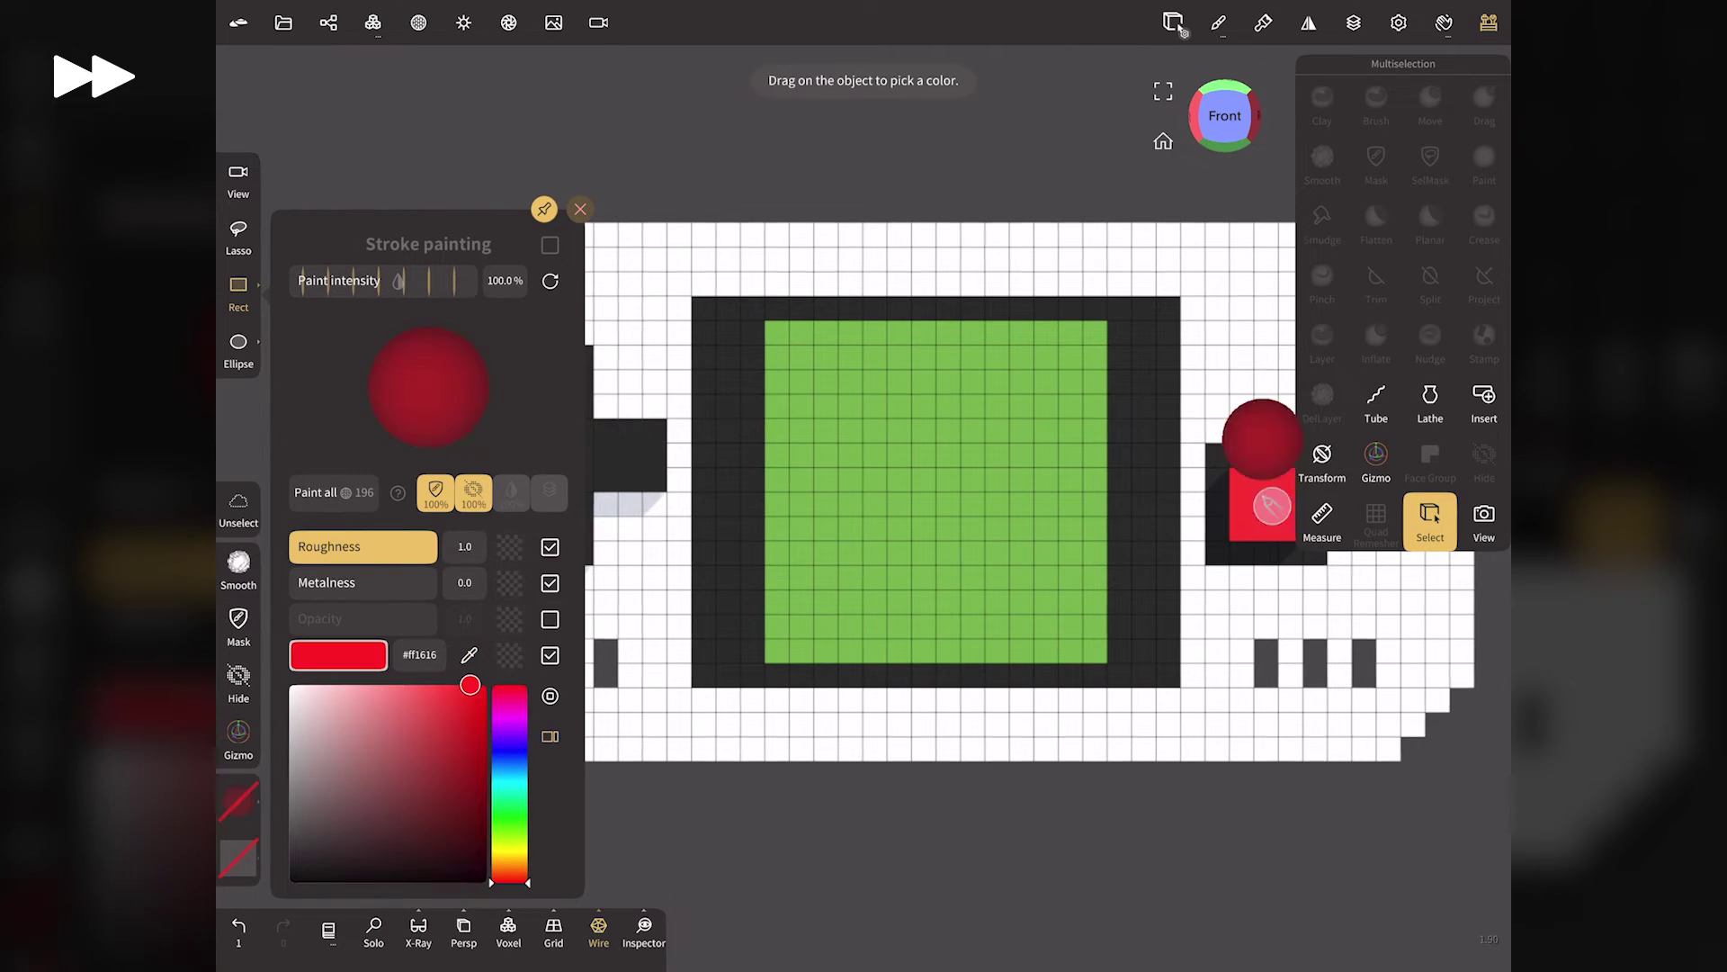
left_click_drag(717, 346, 739, 369)
left_click(580, 209)
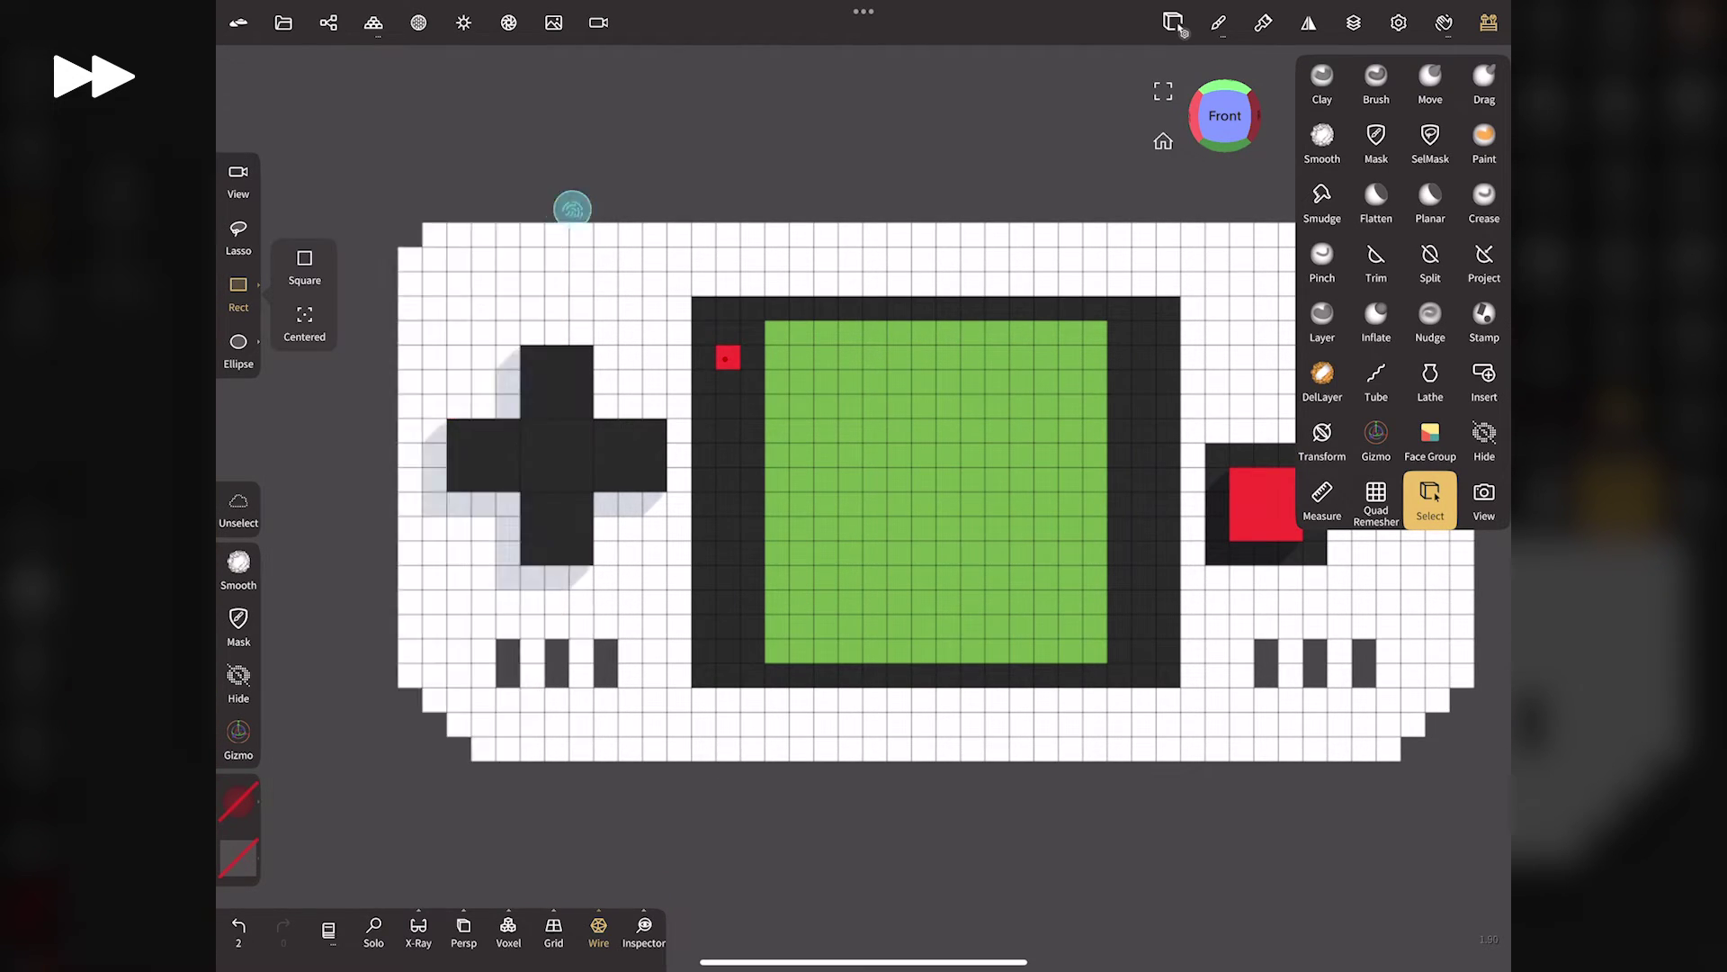
Paint the console's top edge row light grey (#c7c7c7).
left_click(328, 22)
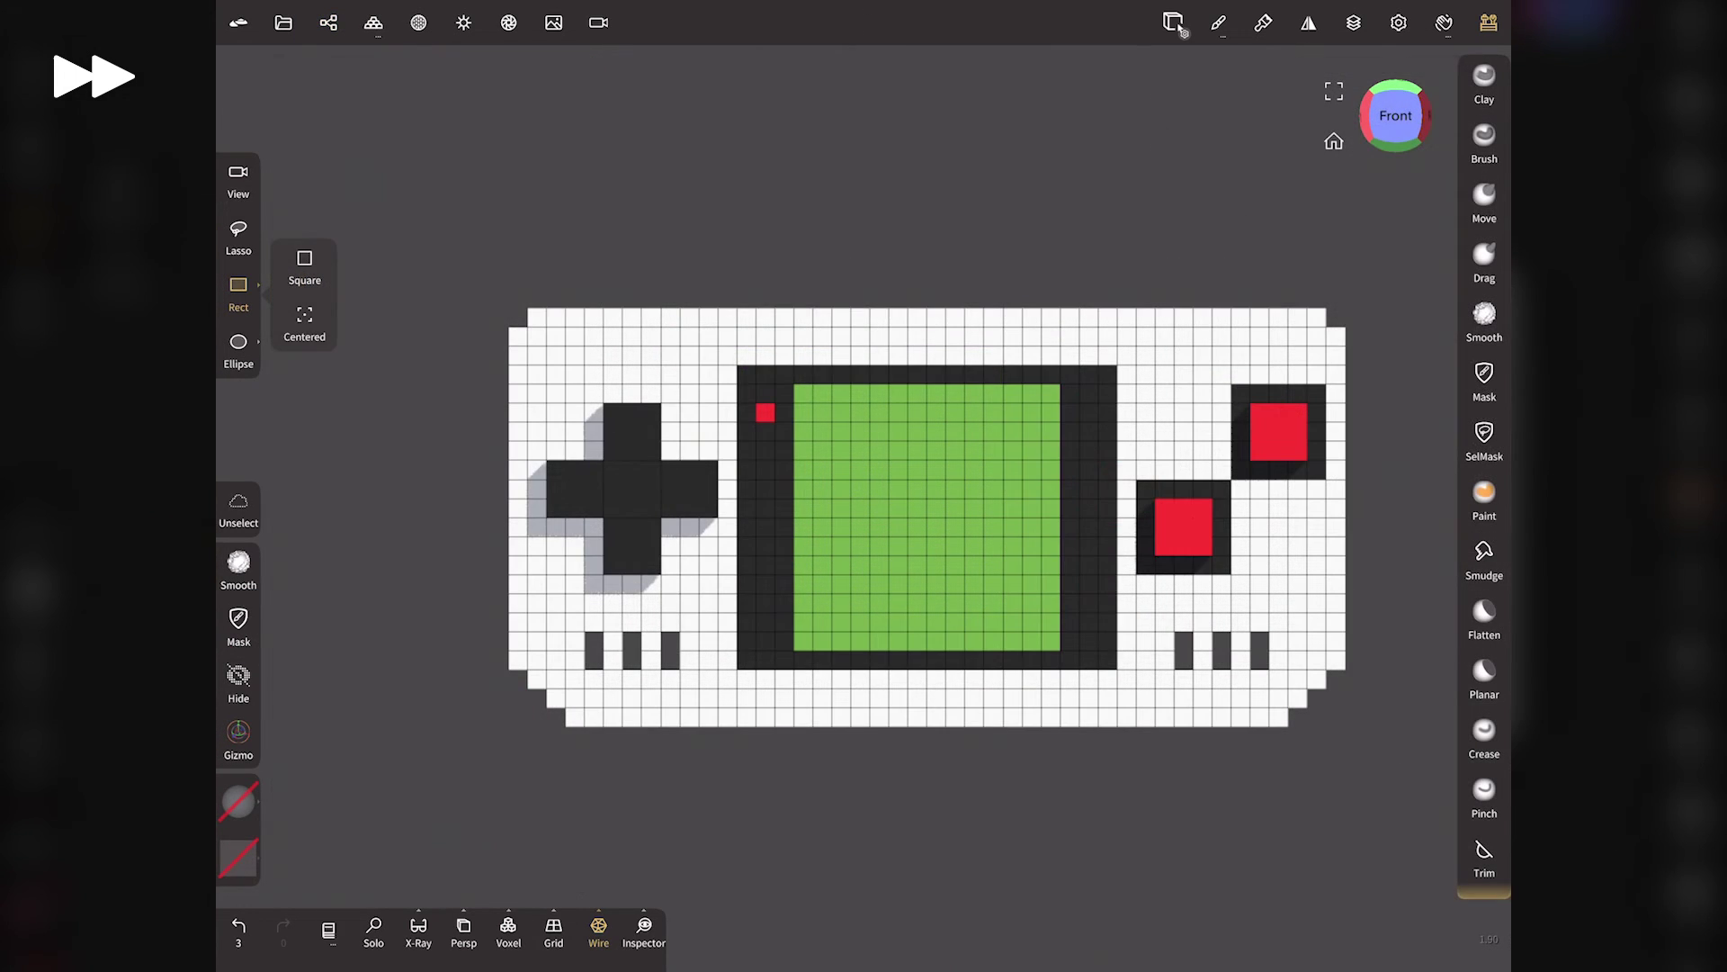
left_click(1173, 23)
left_click_drag(504, 326, 1360, 346)
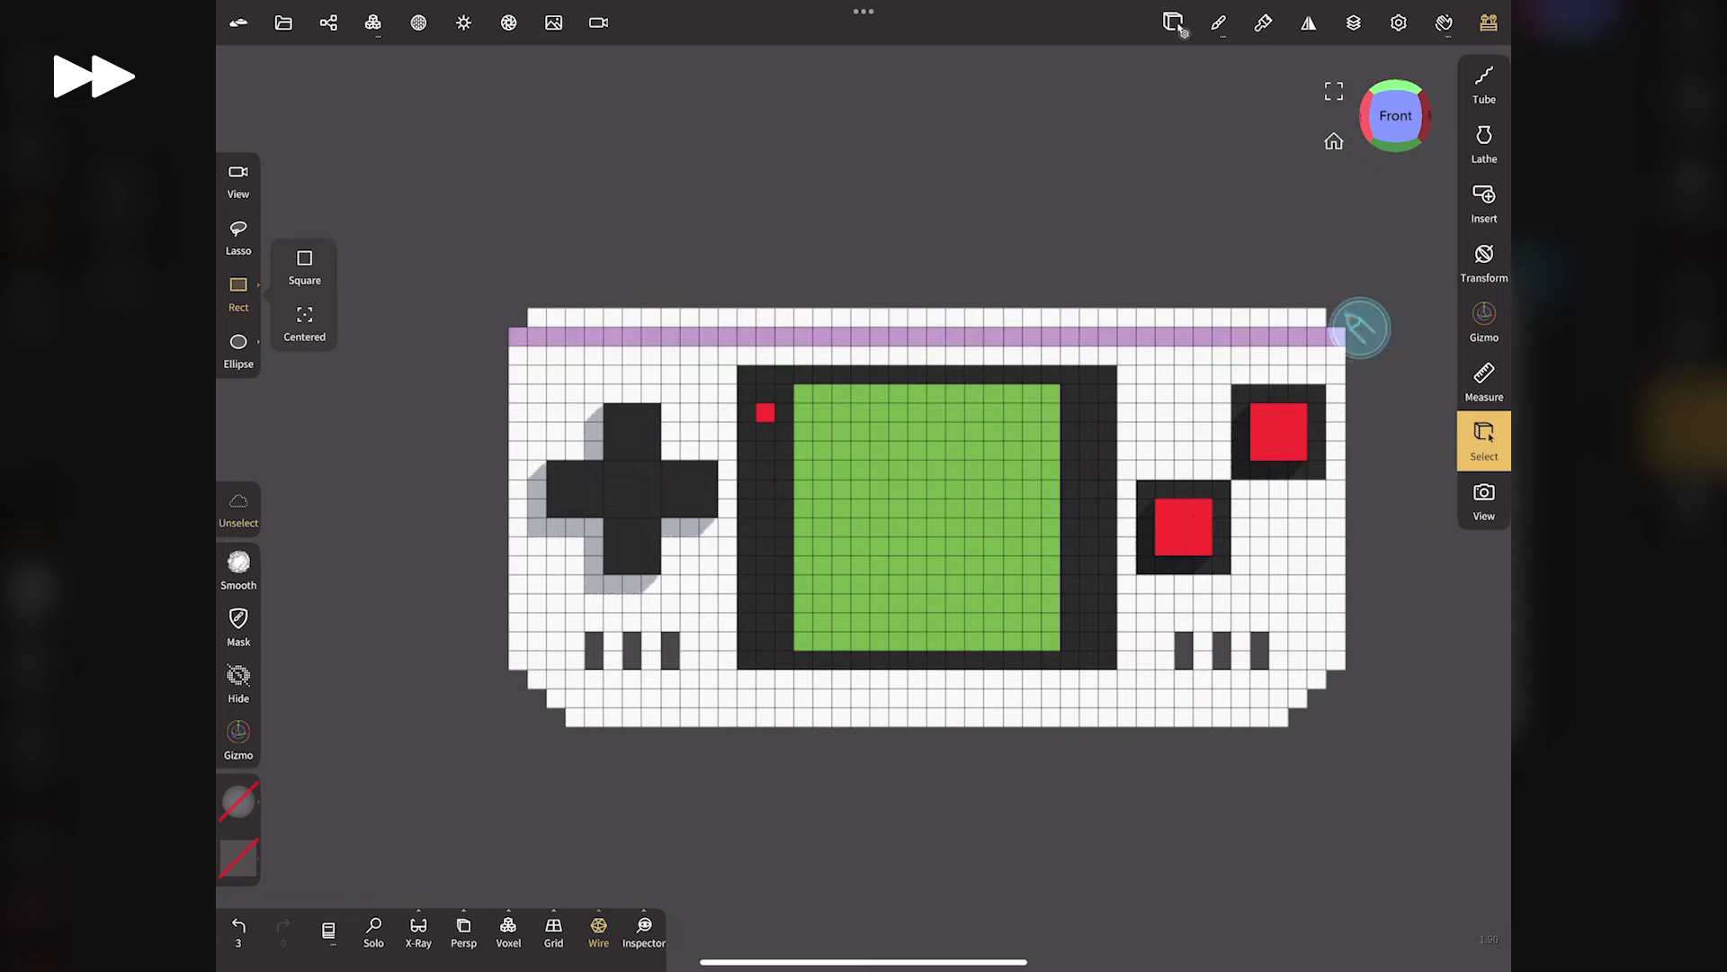
left_click(239, 801)
mouse_move(289, 688)
left_mouse_down()
mouse_move(254, 771)
mouse_move(242, 725)
left_mouse_up()
left_click(316, 492)
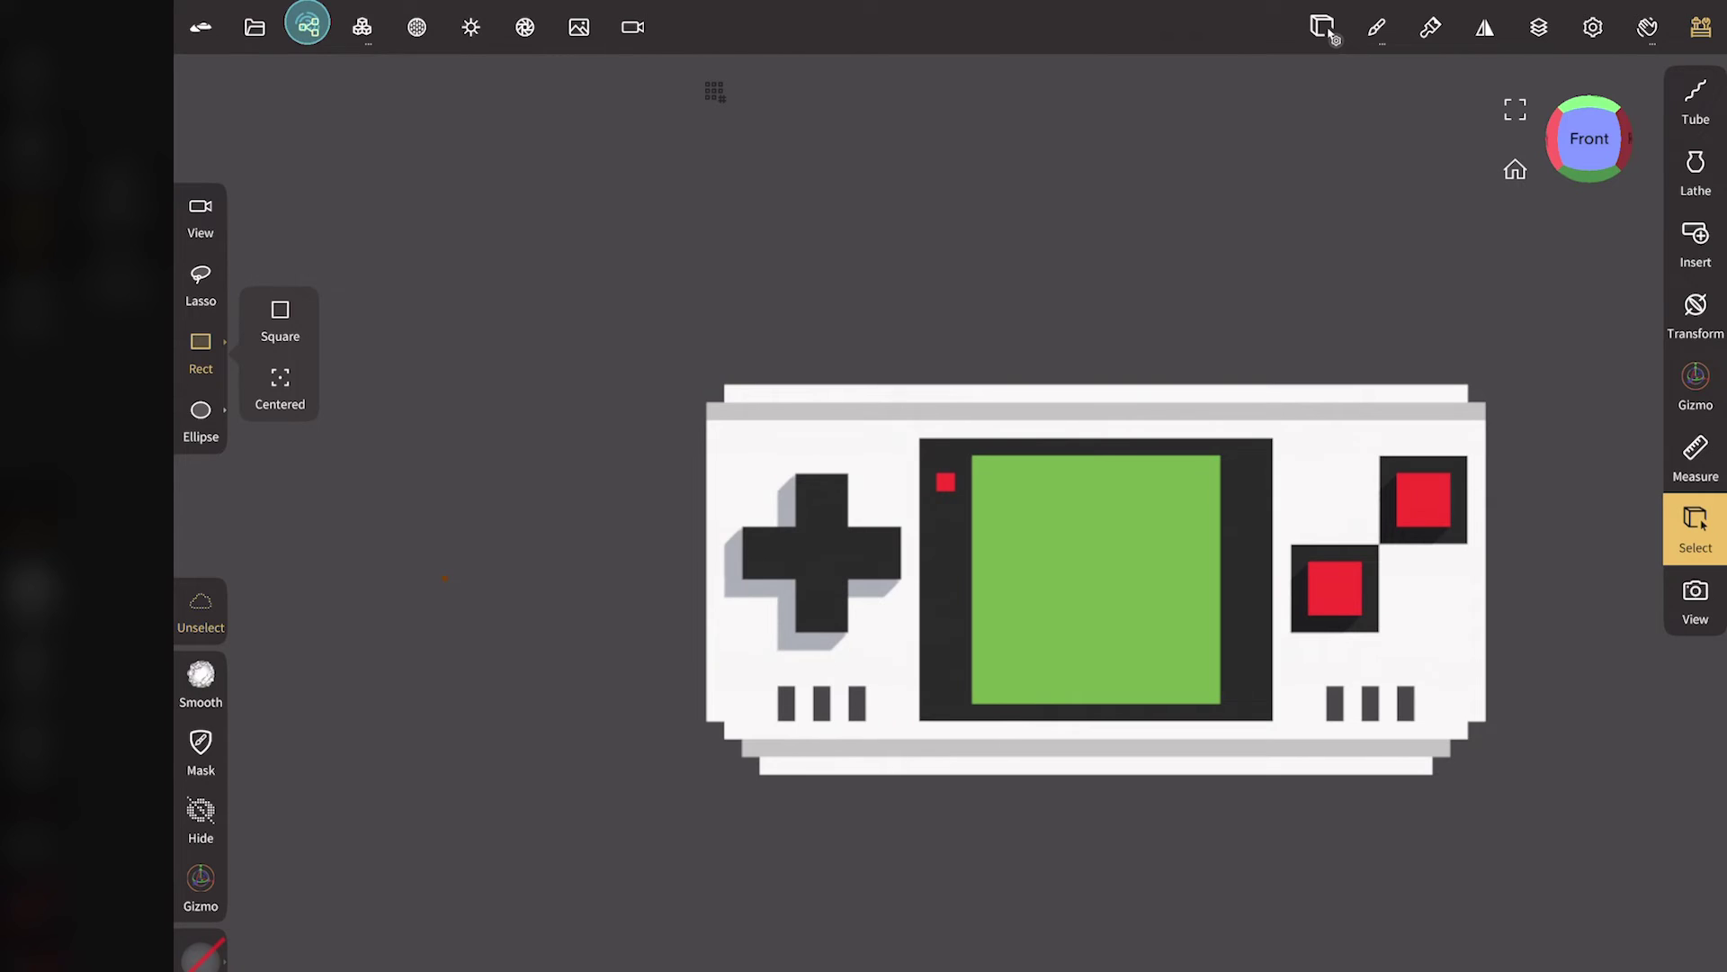
left_click(307, 27)
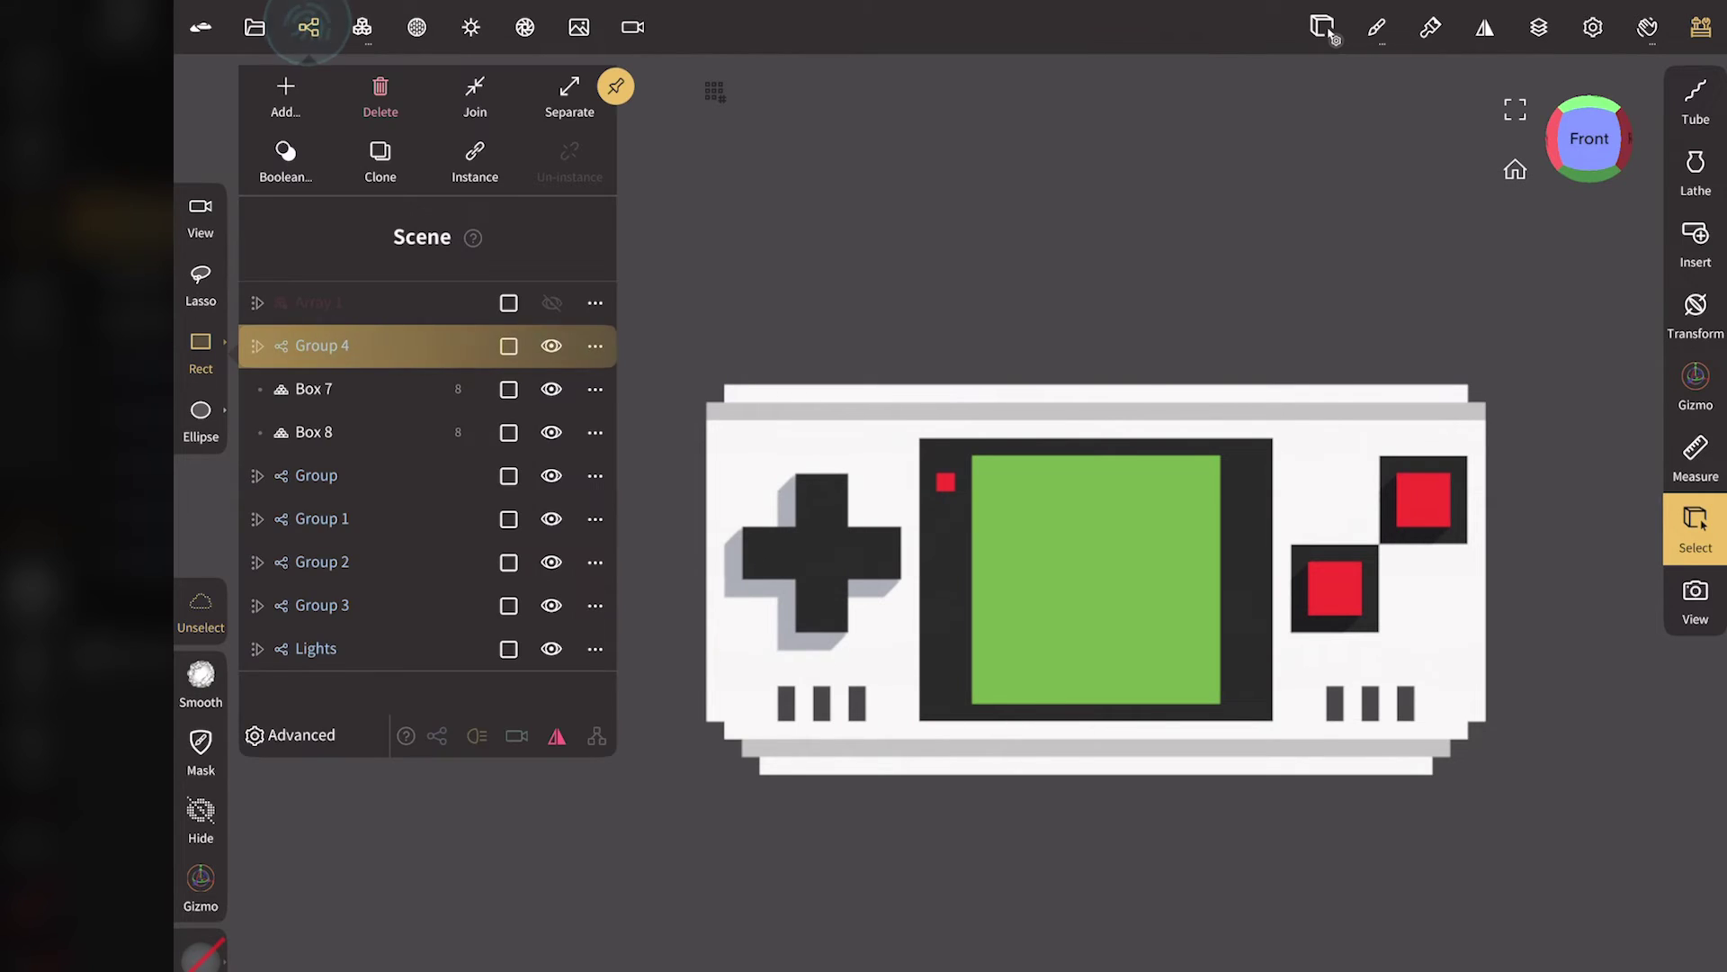
Select Array 1, show the wireframe, and move the grid down behind the console.
left_click(360, 303)
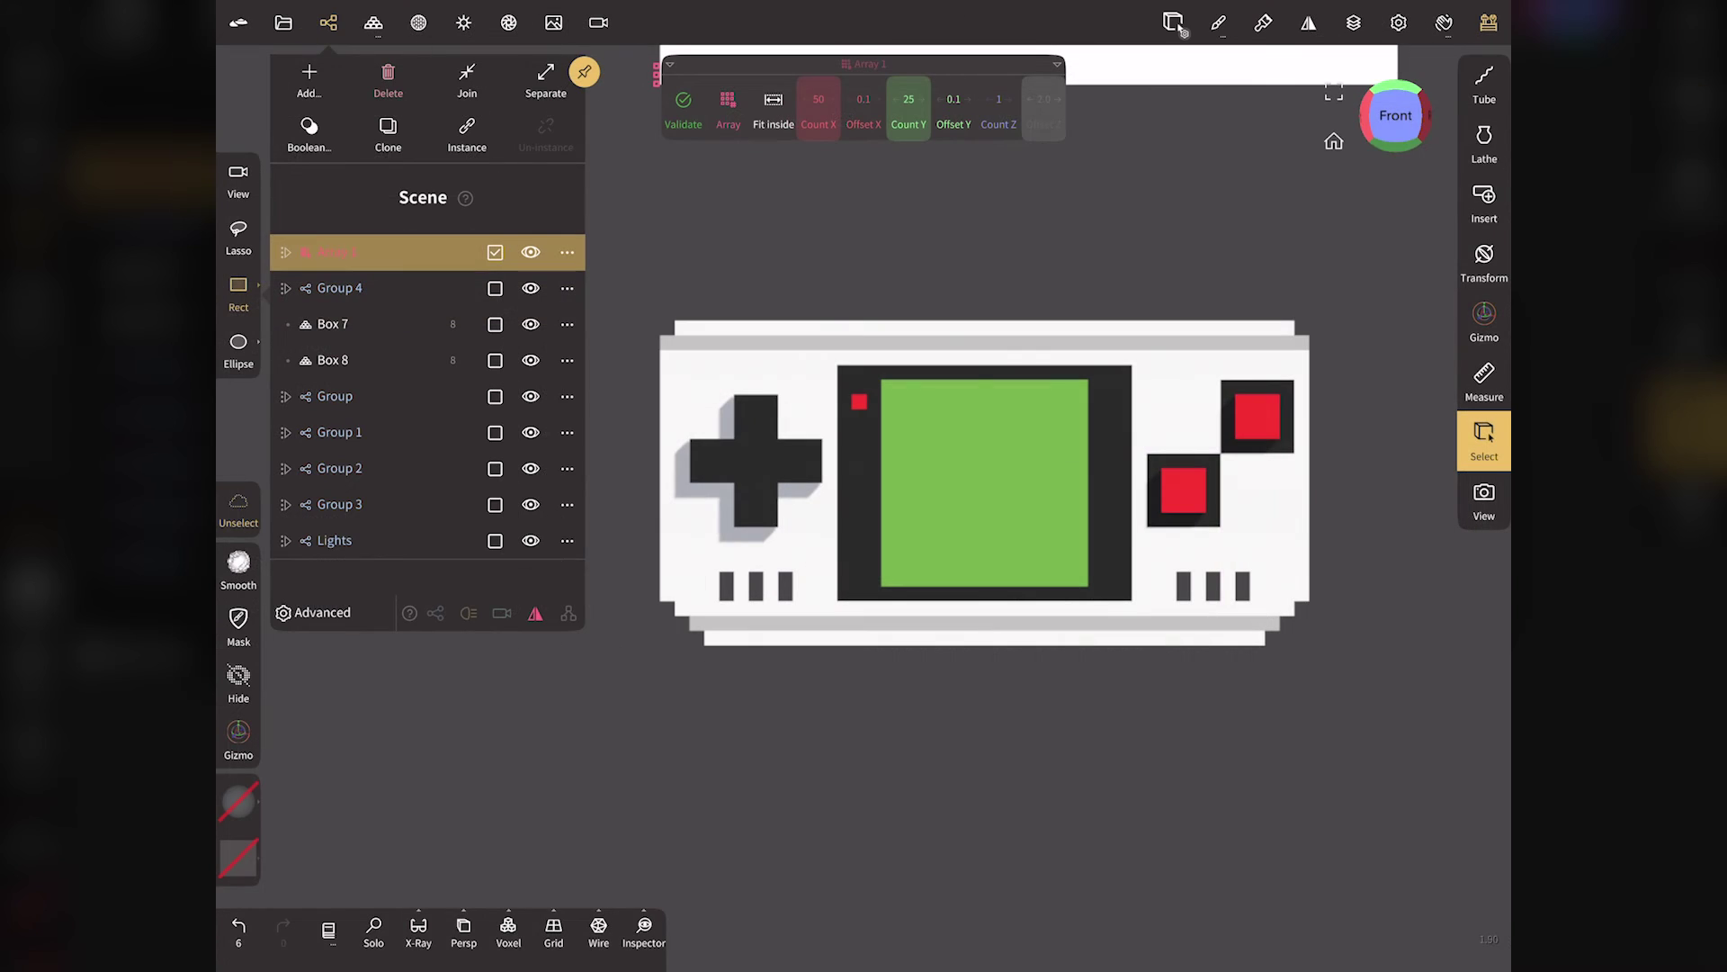
left_click(333, 23)
scroll(491, 495, "down", 3)
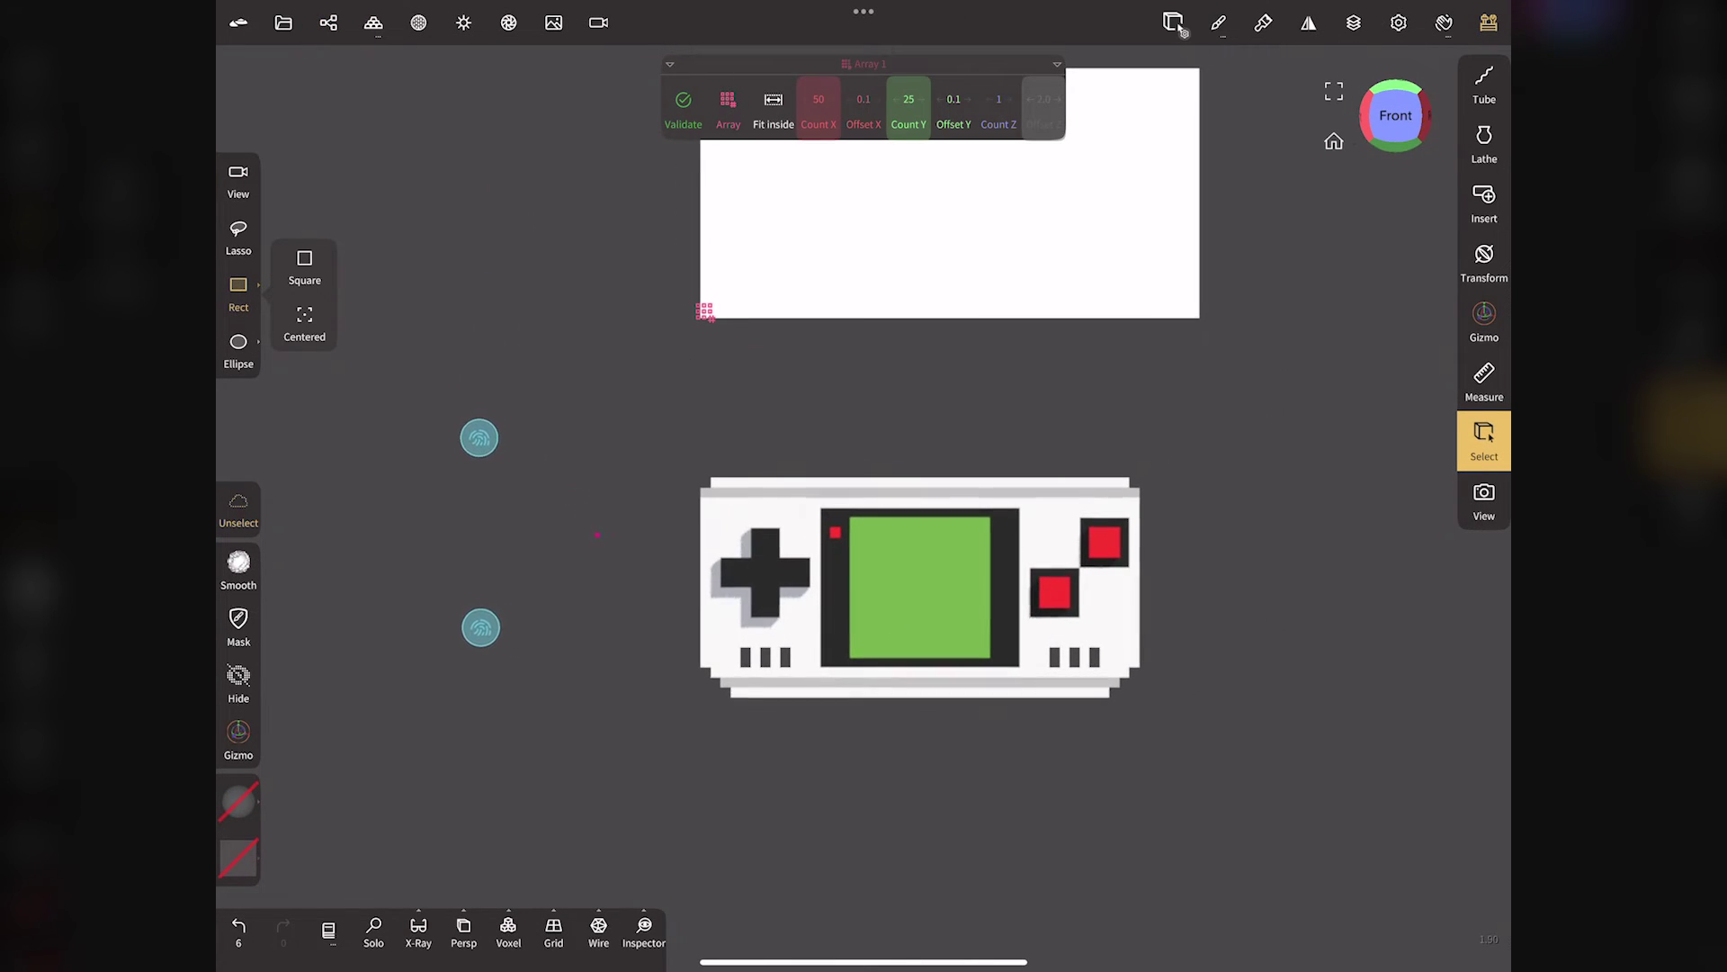
left_click(598, 931)
left_click(1485, 321)
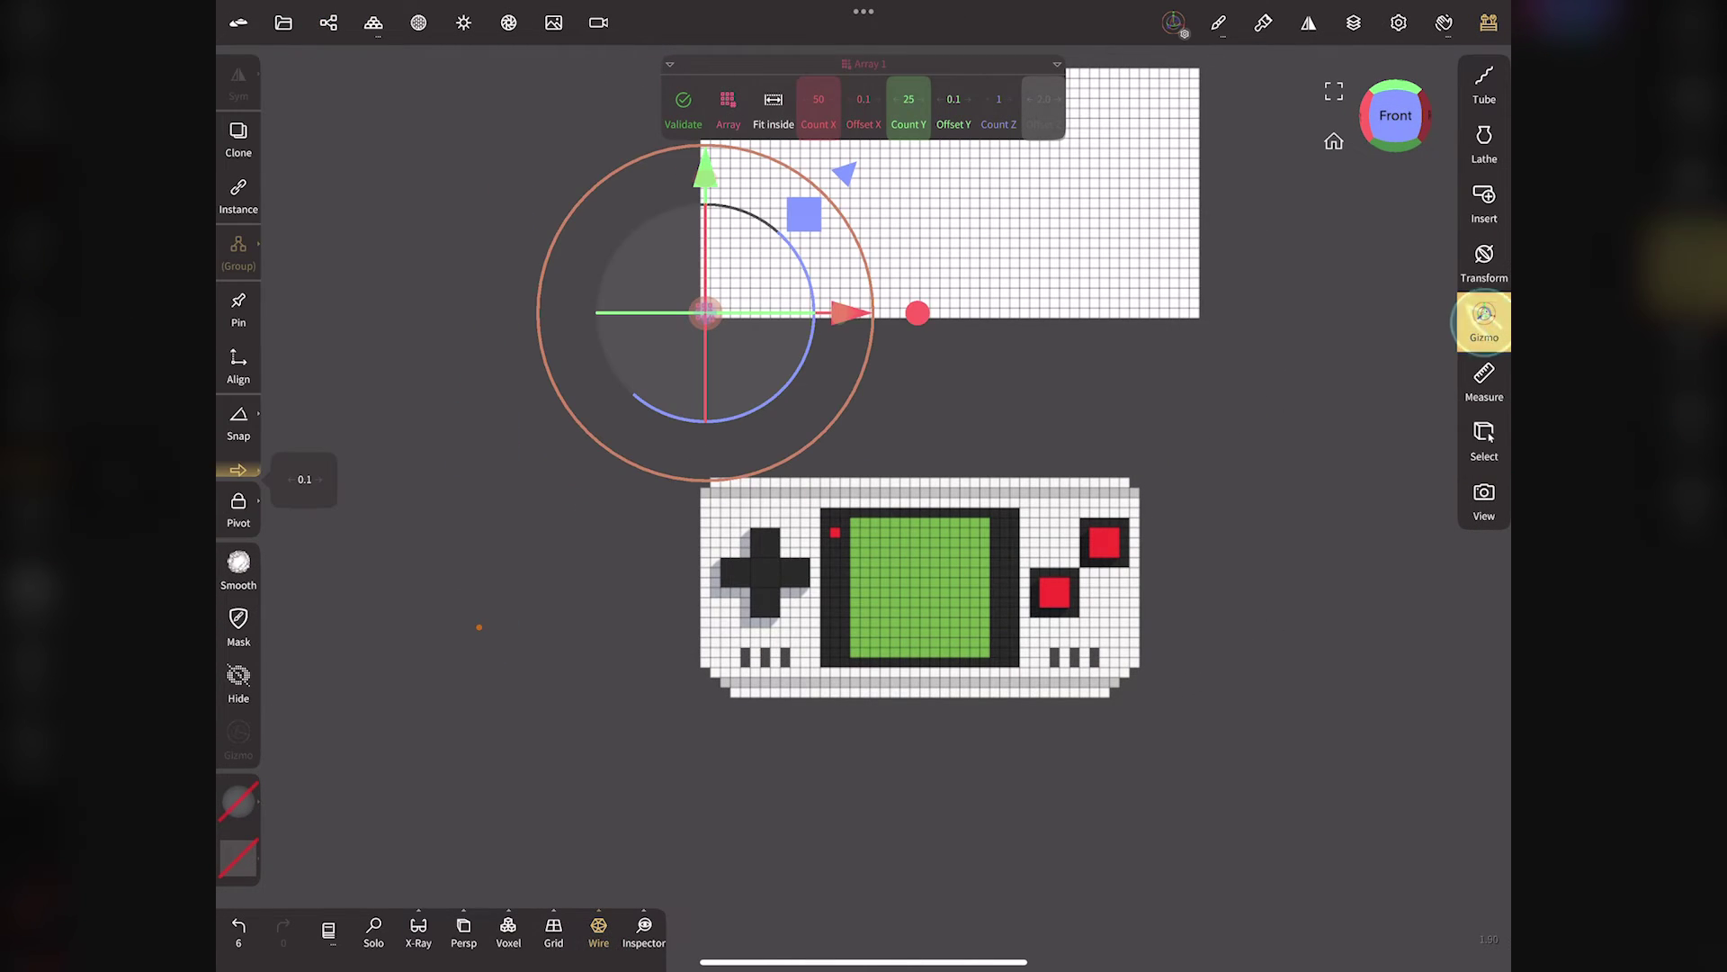
mouse_move(705, 171)
left_mouse_down()
mouse_move(706, 614)
mouse_move(706, 584)
left_mouse_up()
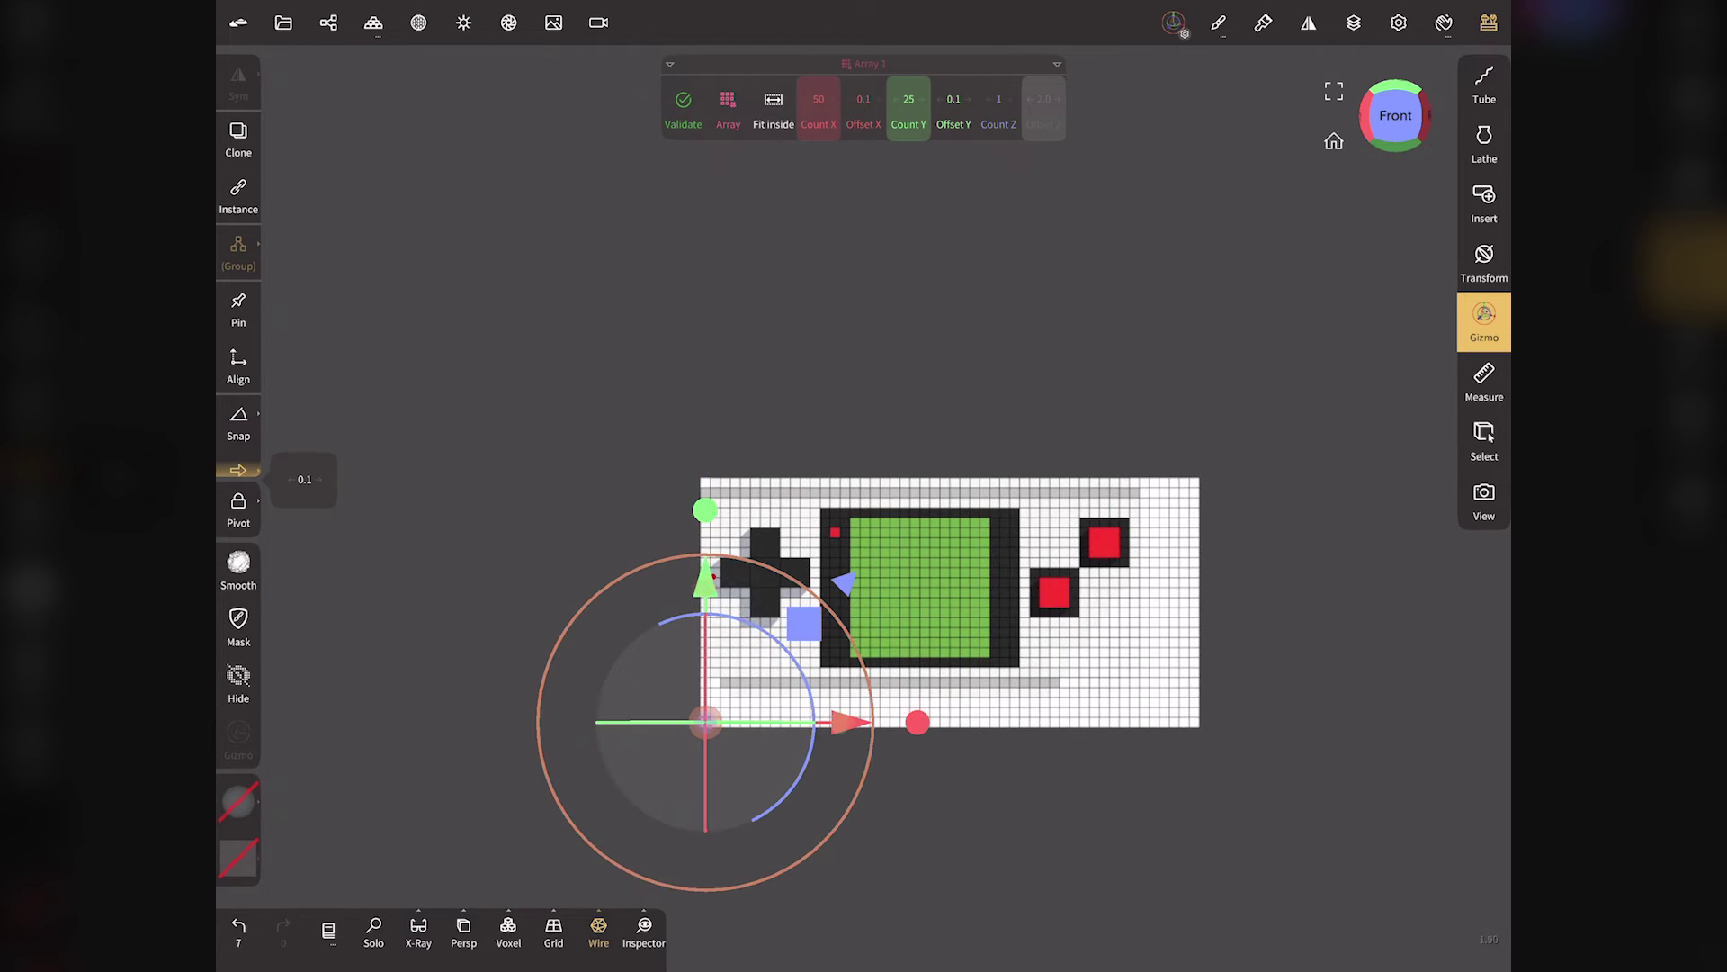
left_click_drag(630, 405, 725, 550)
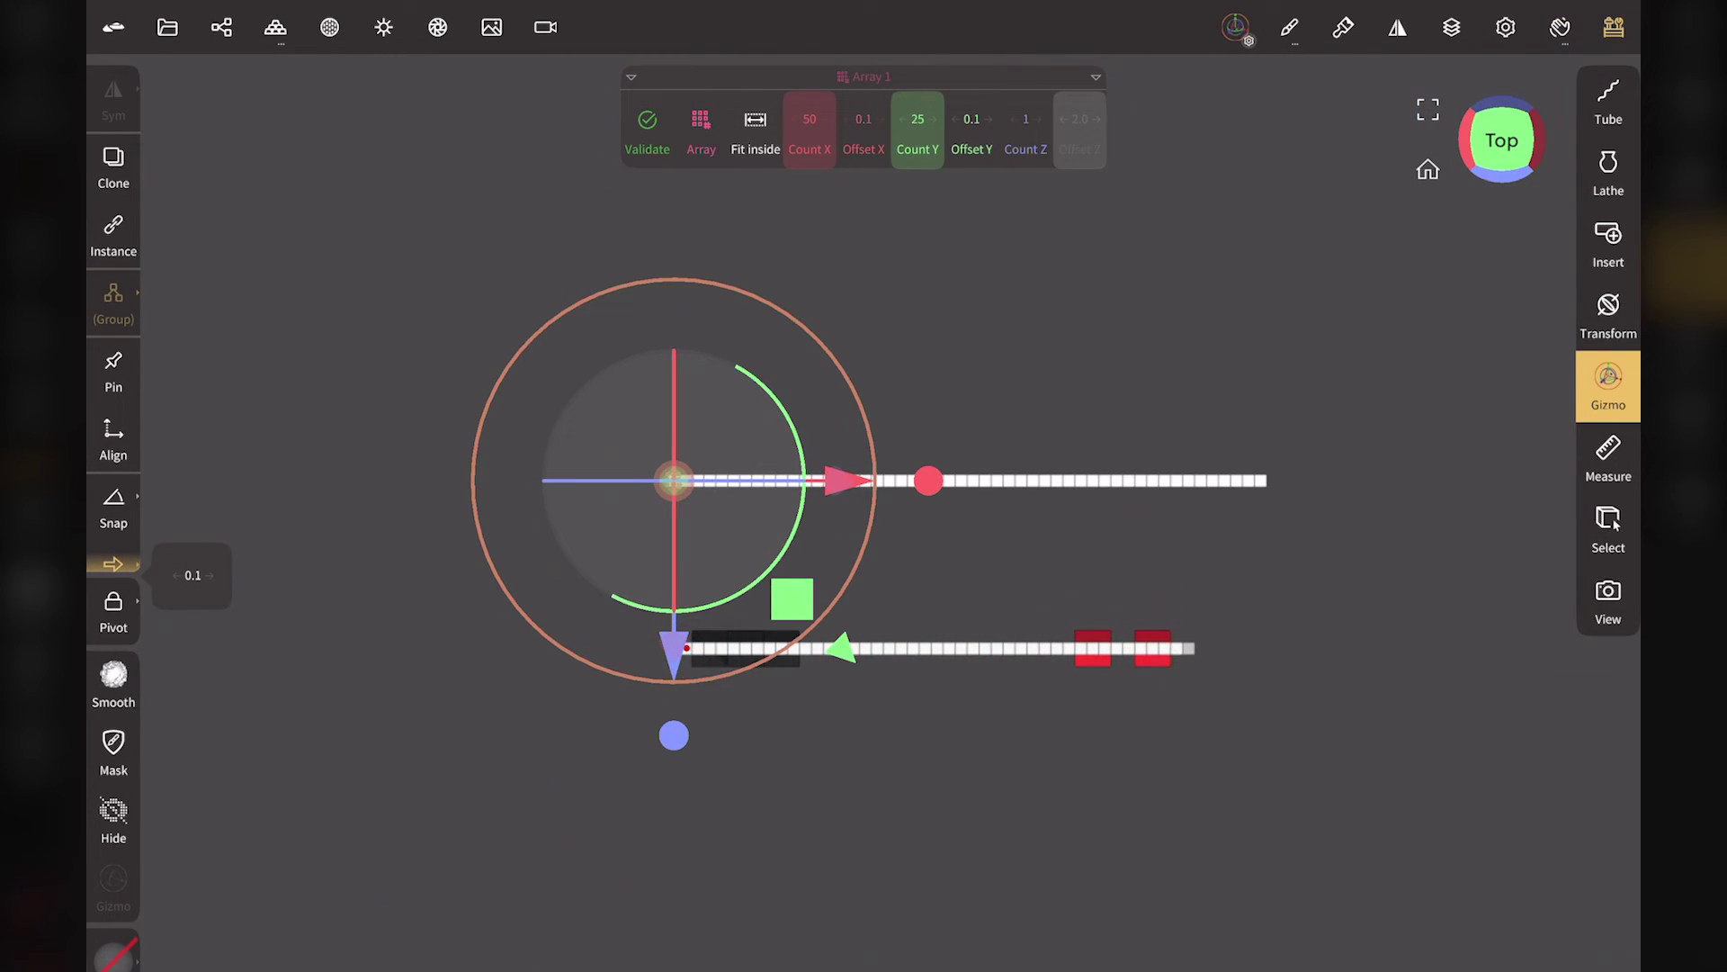
Give Array 1 a Count Z of 4 with an Offset Z of 0.1.
left_click(1037, 133)
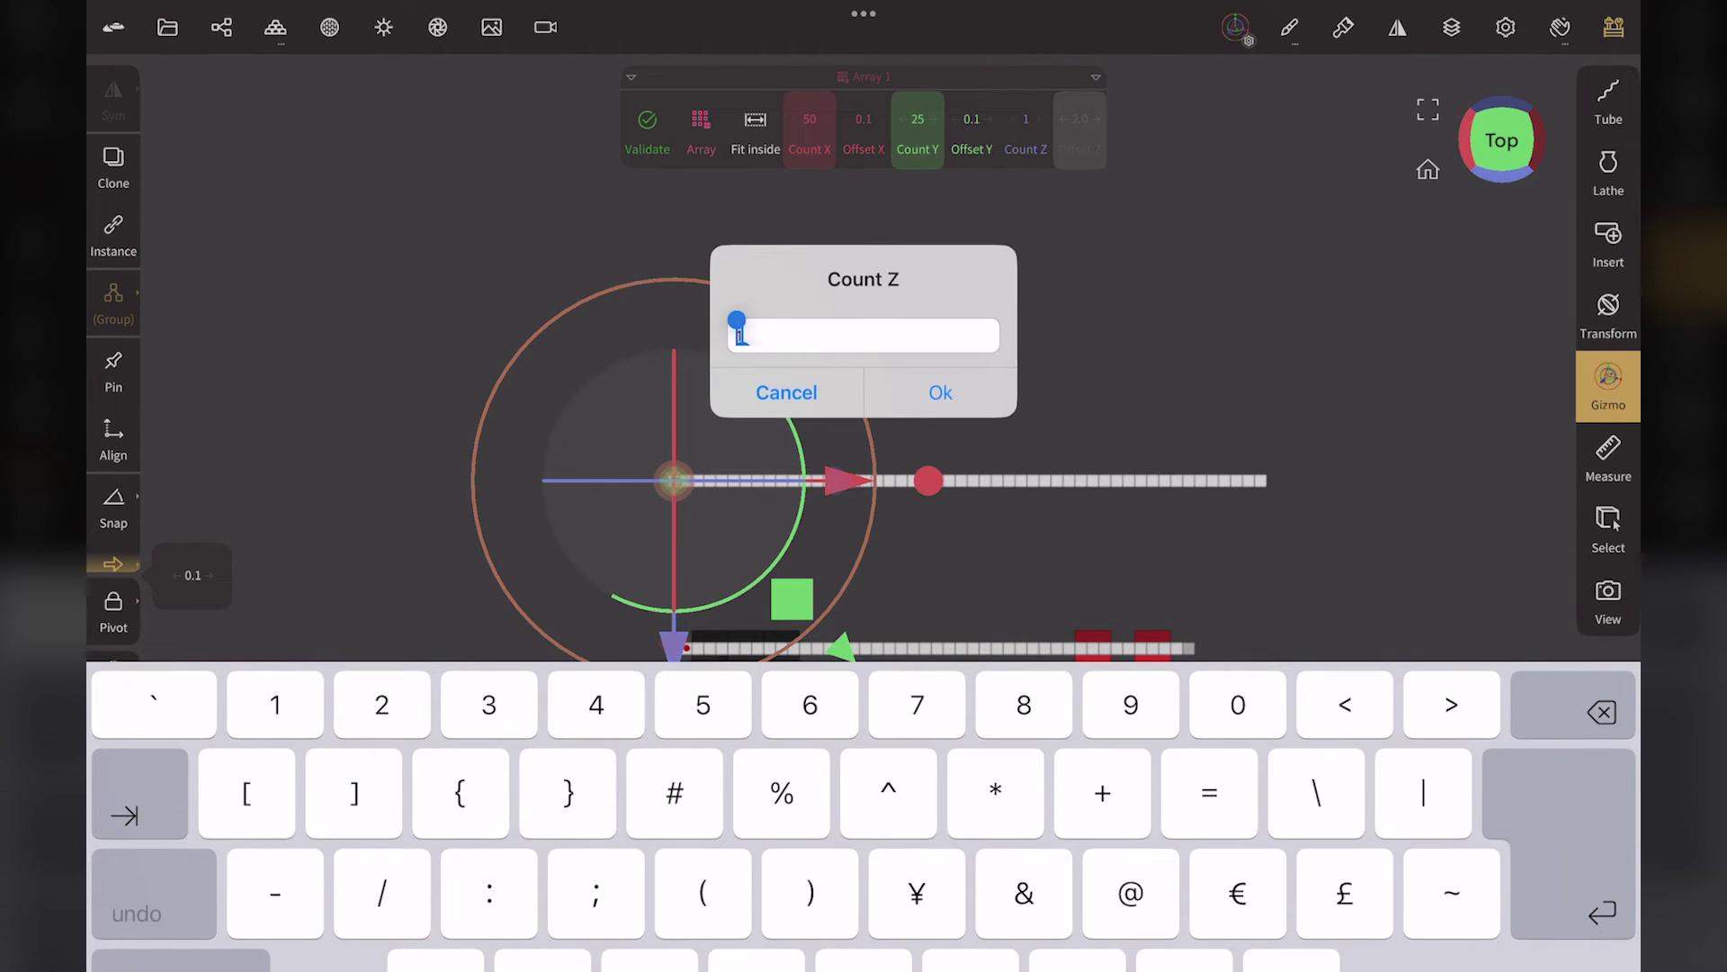
type("4")
key("Return")
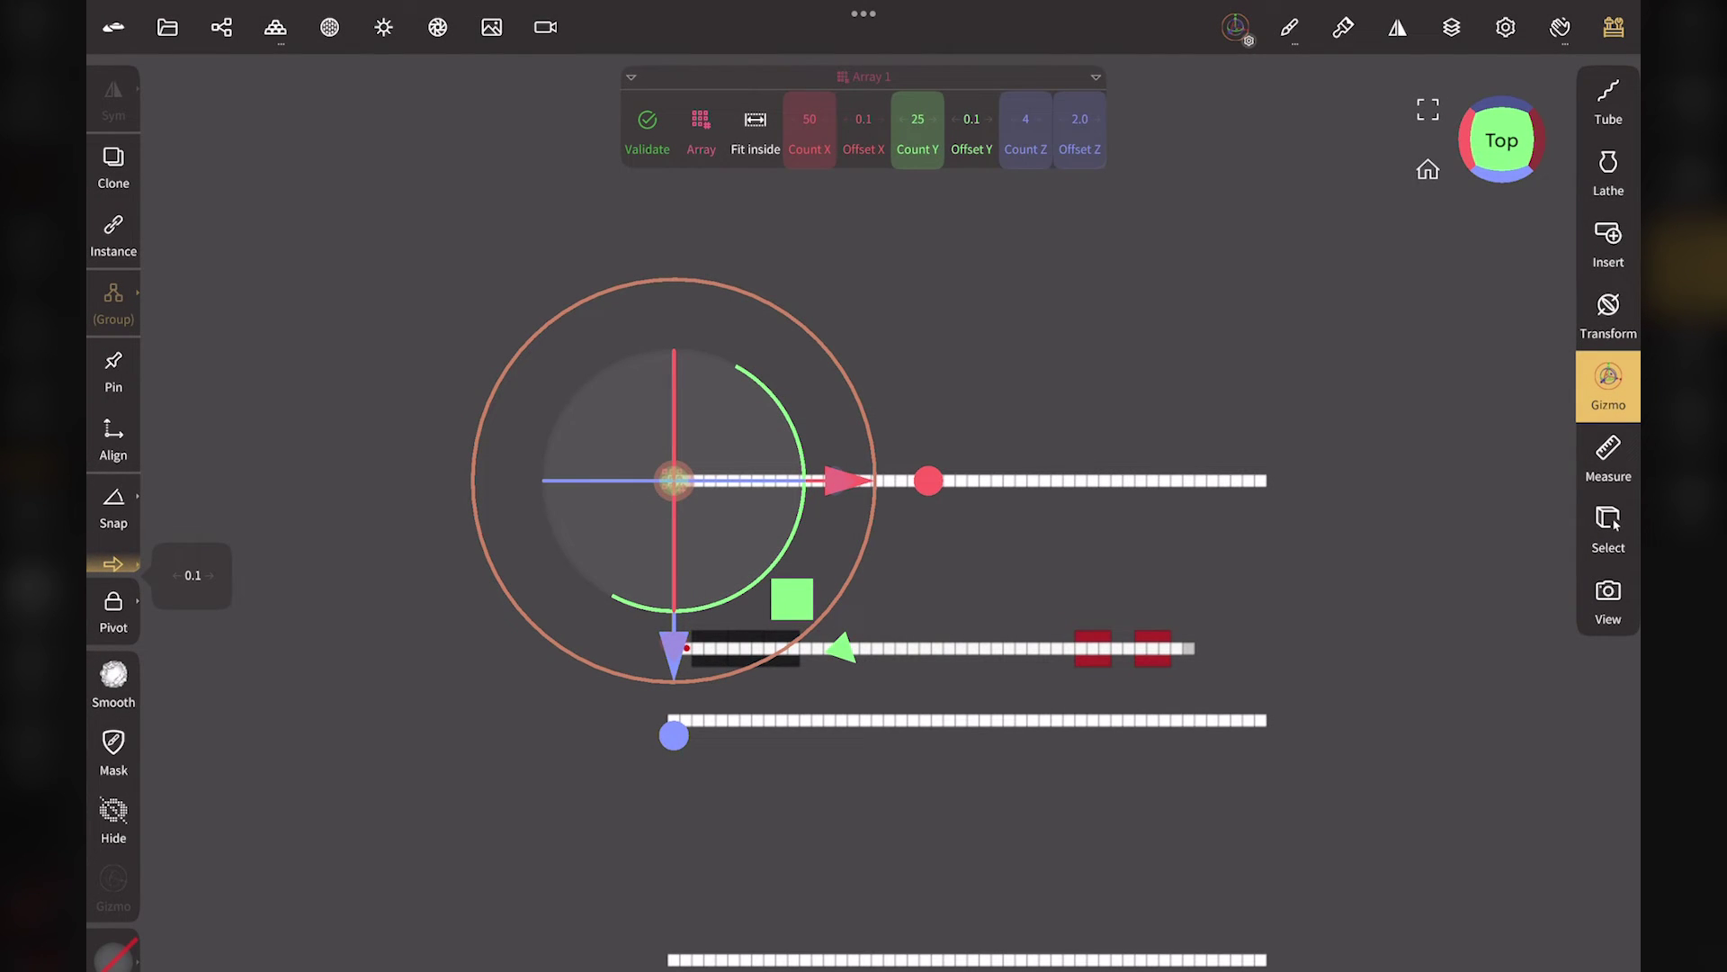
left_click(1079, 133)
type("0.")
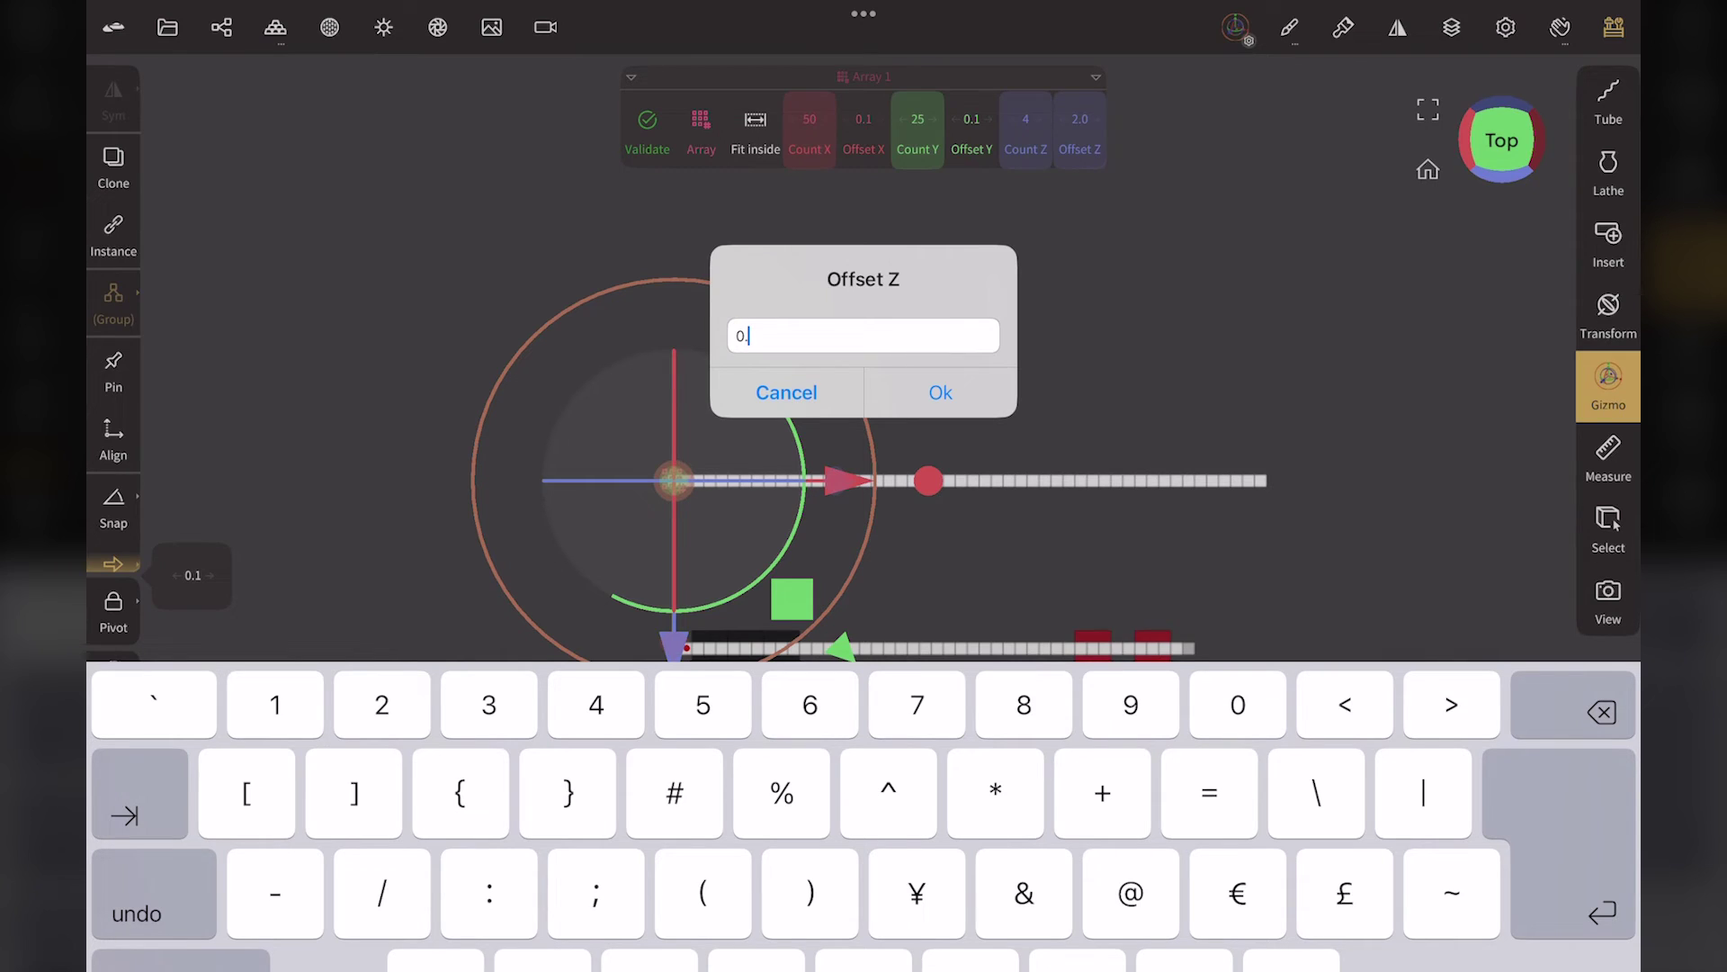
type("1")
key("Return")
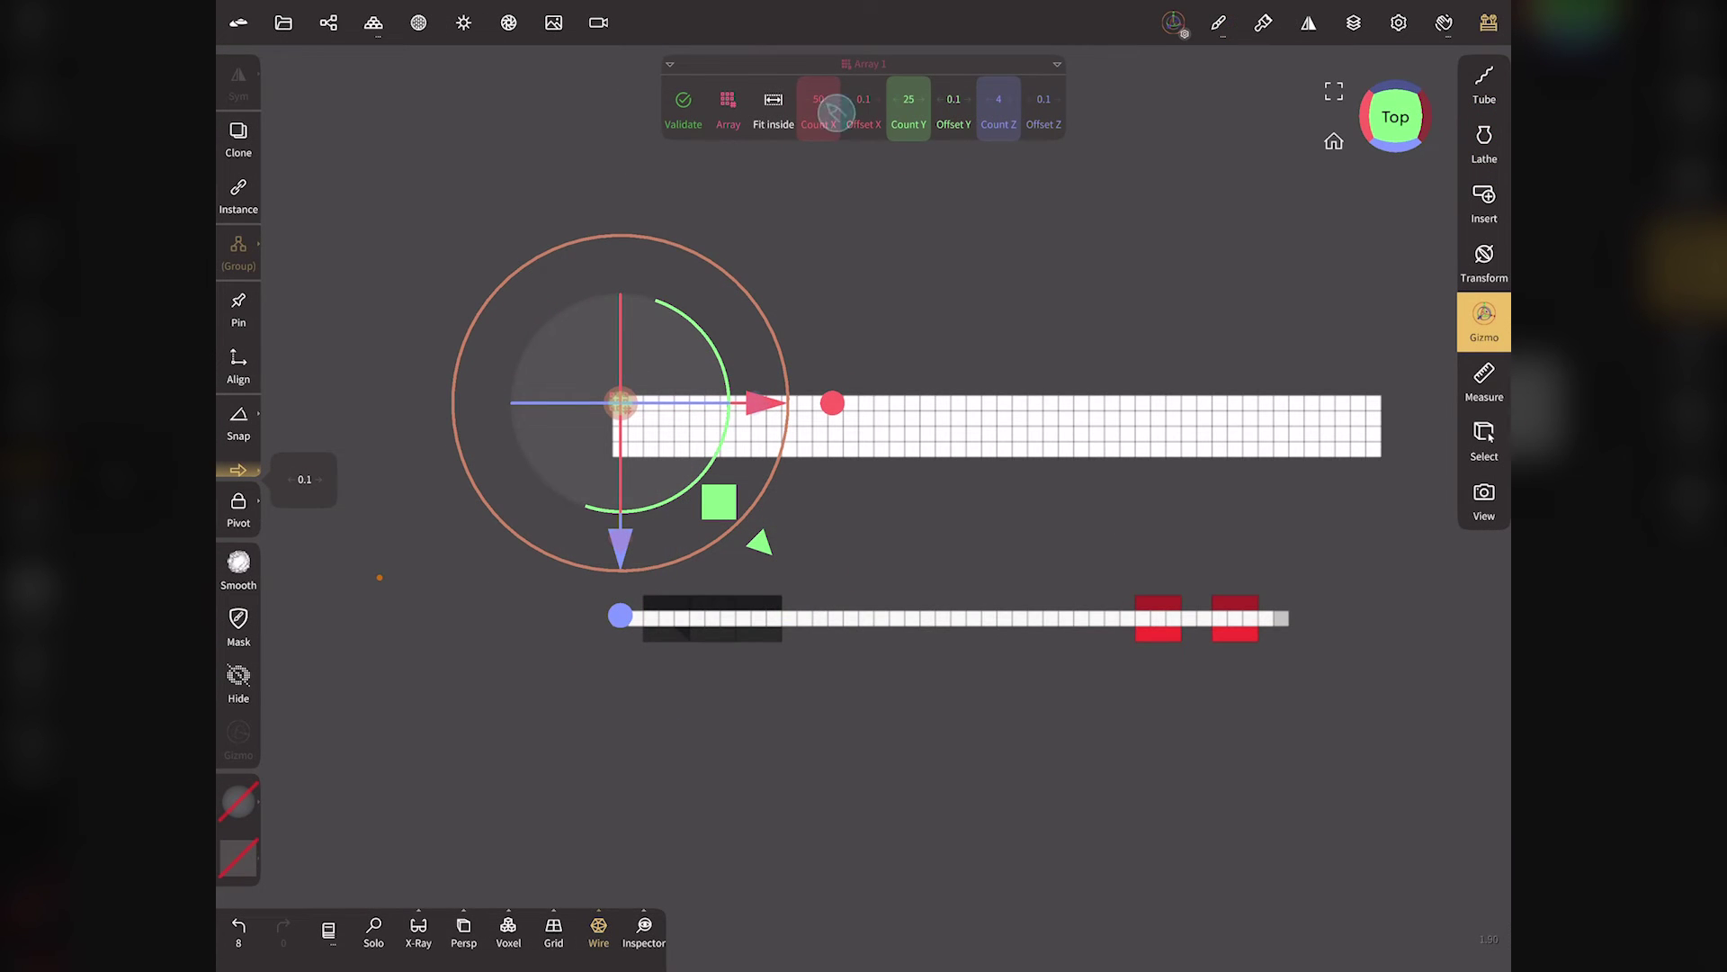
Reduce Array 1 to 44 × 22 boxes and slide it up and back behind the console.
left_click_drag(828, 120, 816, 120)
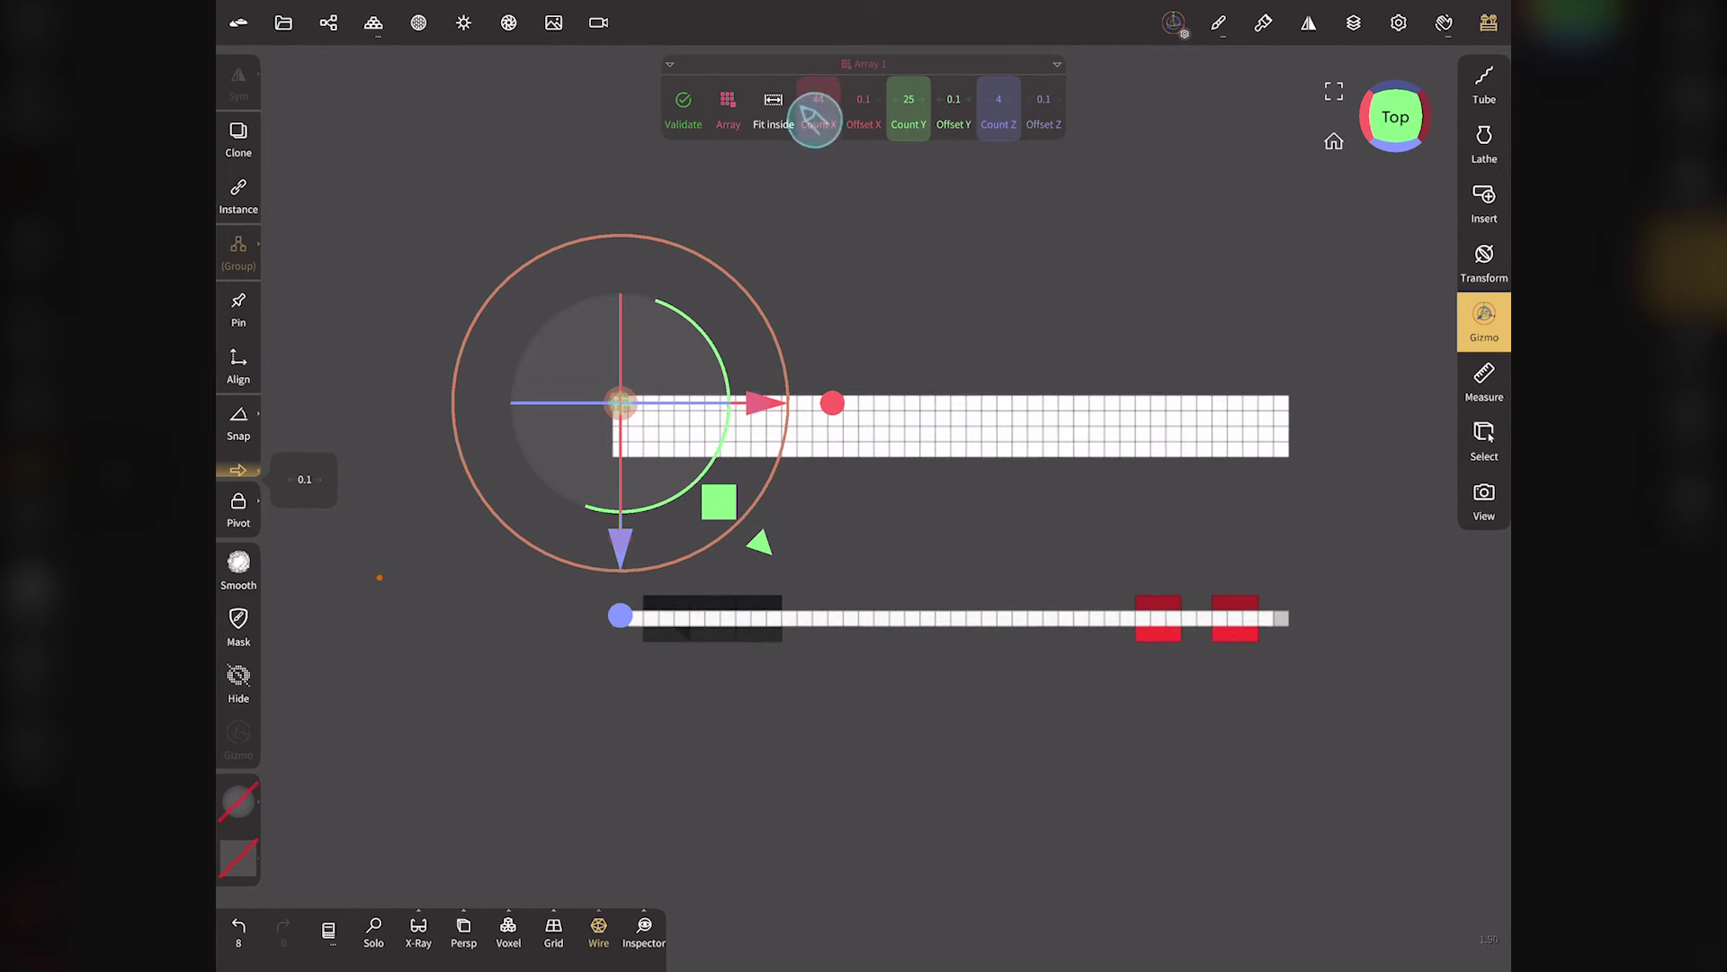
left_click_drag(611, 562, 614, 515)
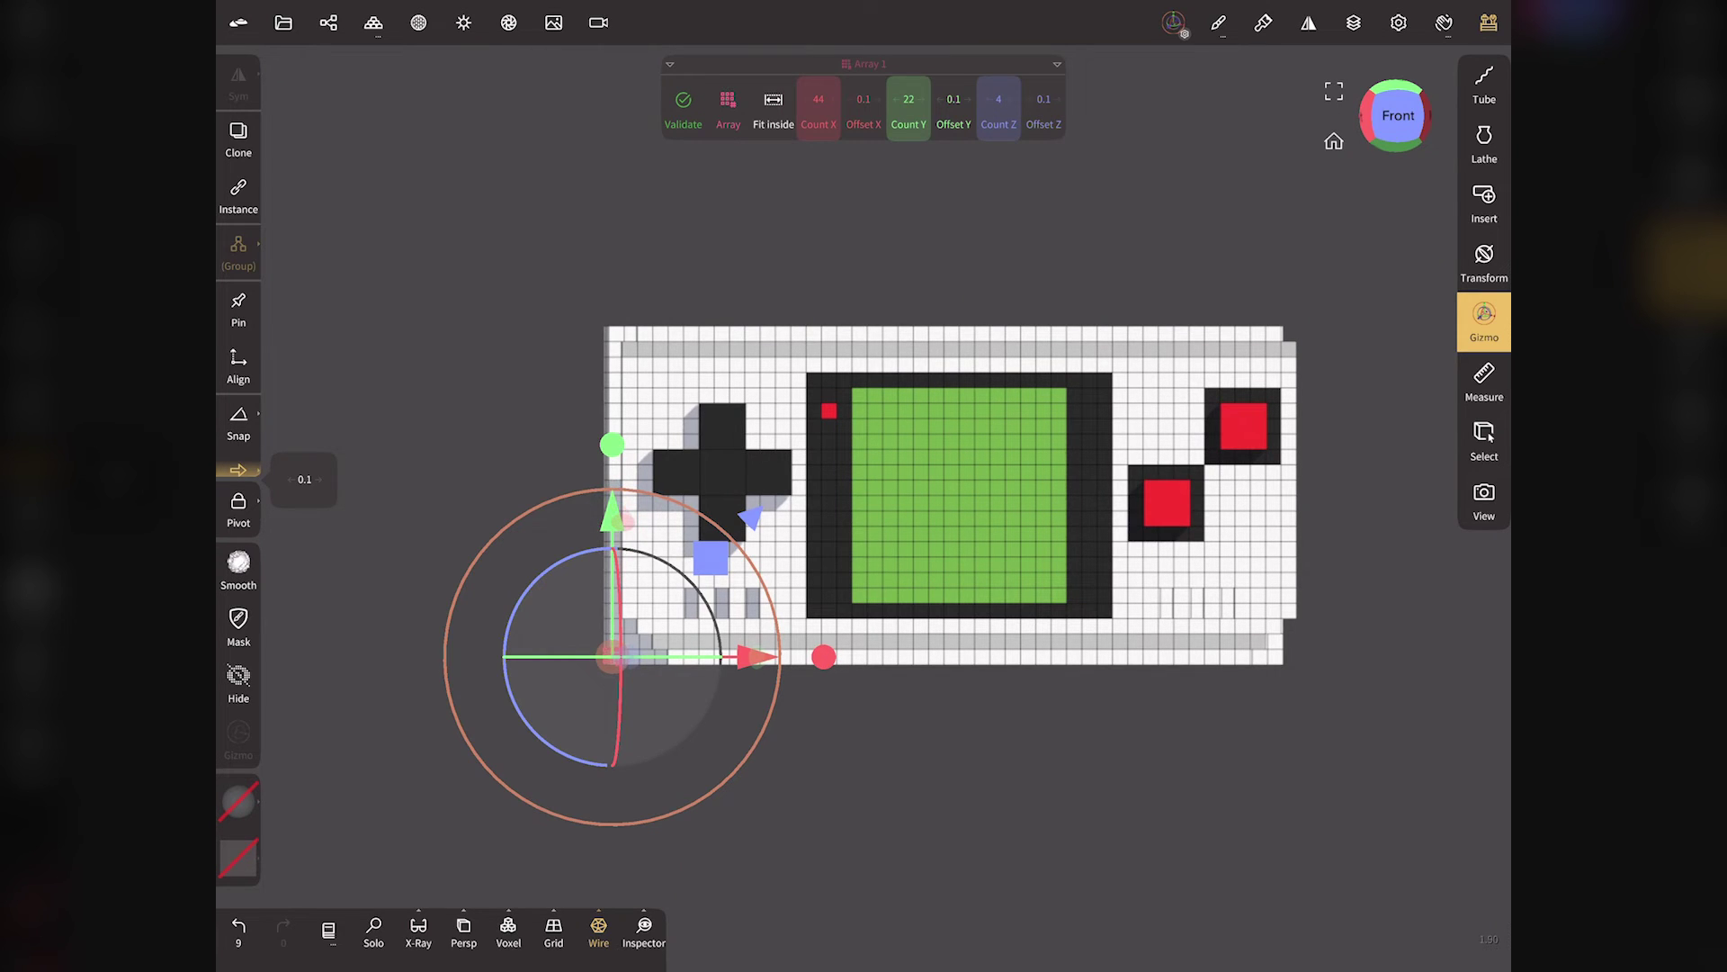
left_click_drag(1341, 152, 1378, 312)
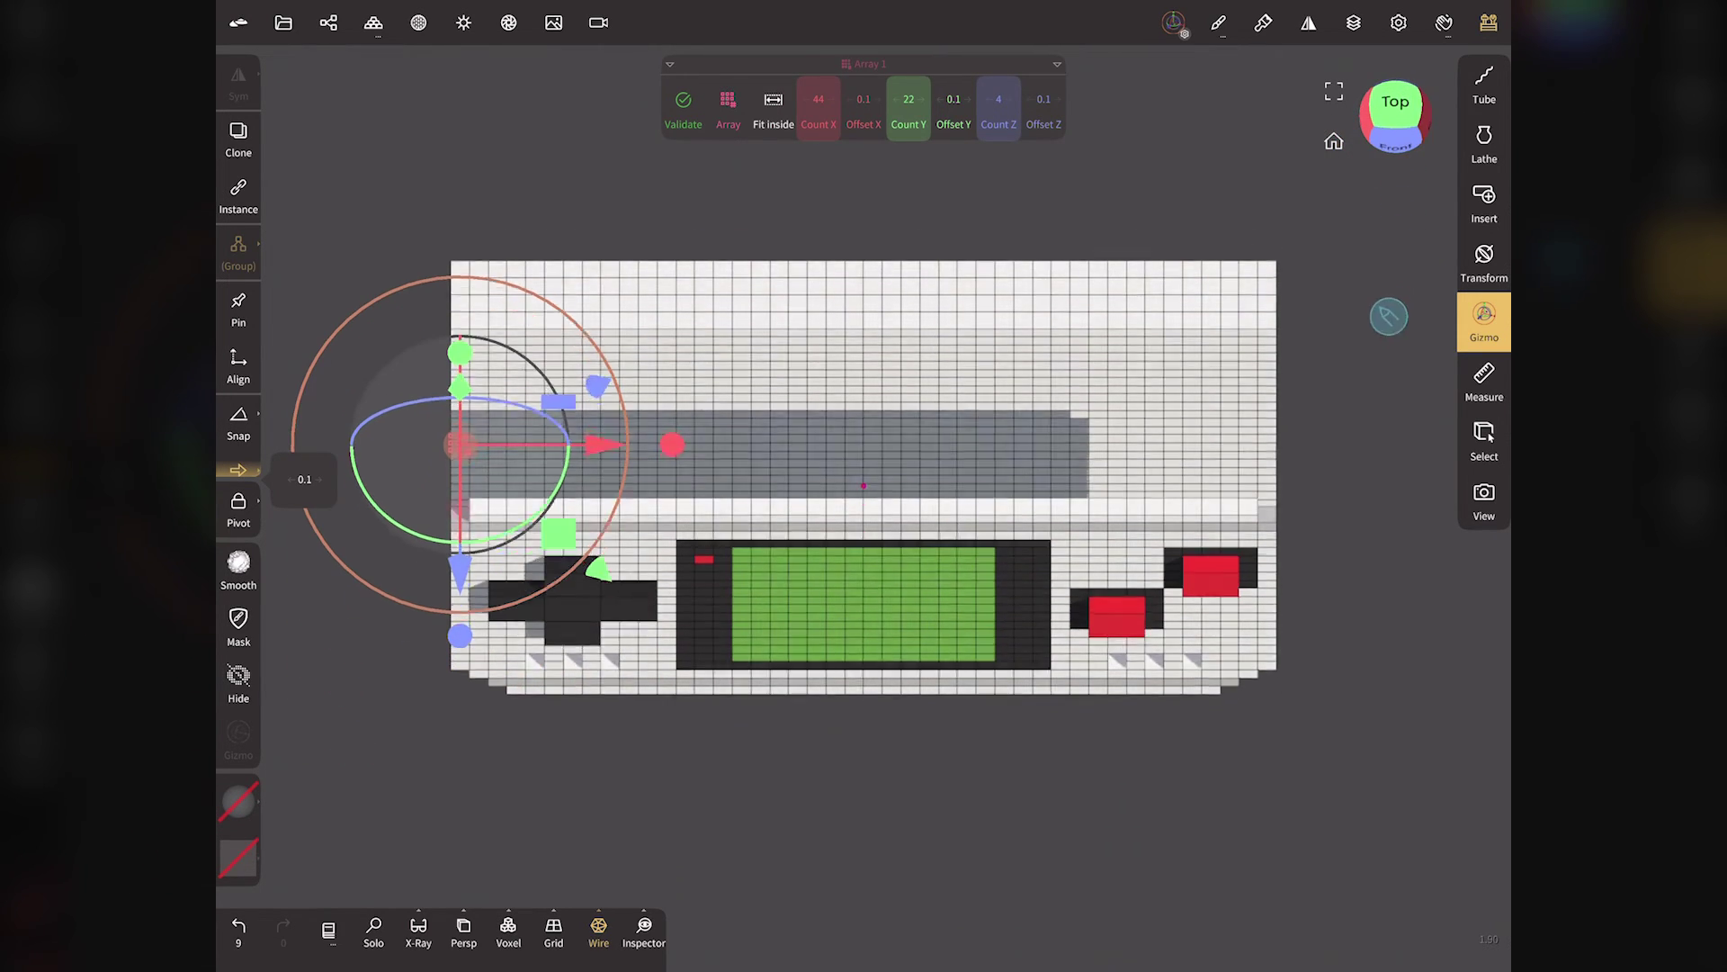
left_click_drag(460, 489, 460, 679)
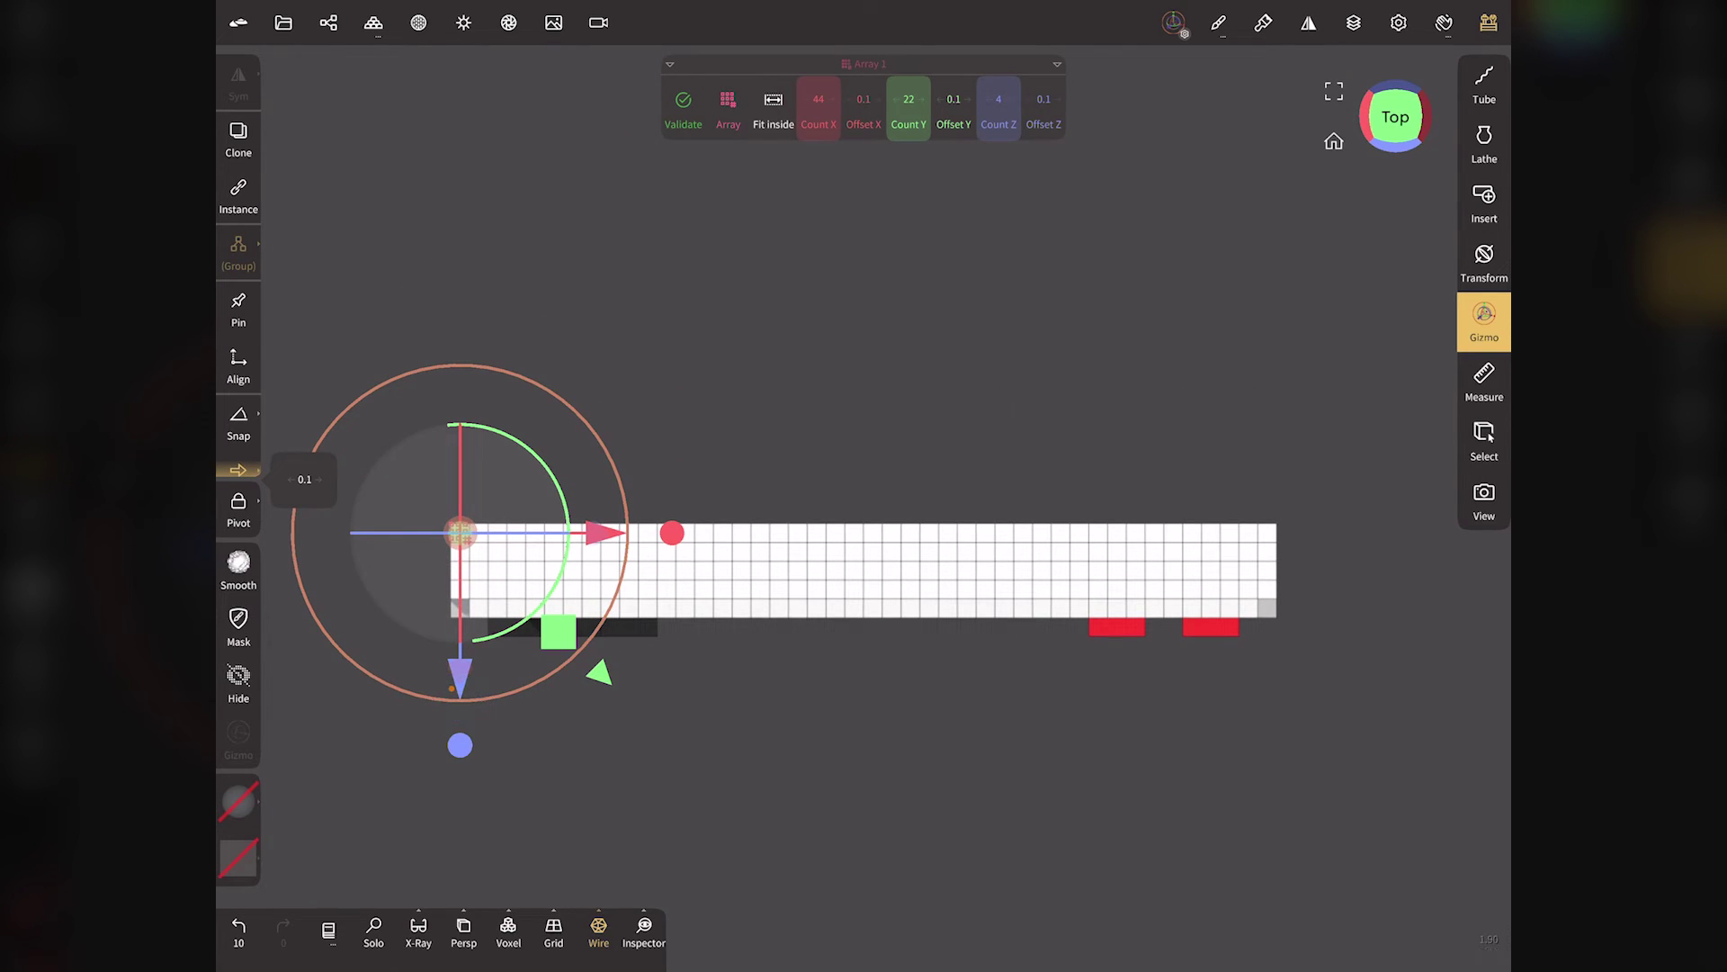
Validate Array 1 into permanent boxes and set the paint colour to white.
left_click(688, 113)
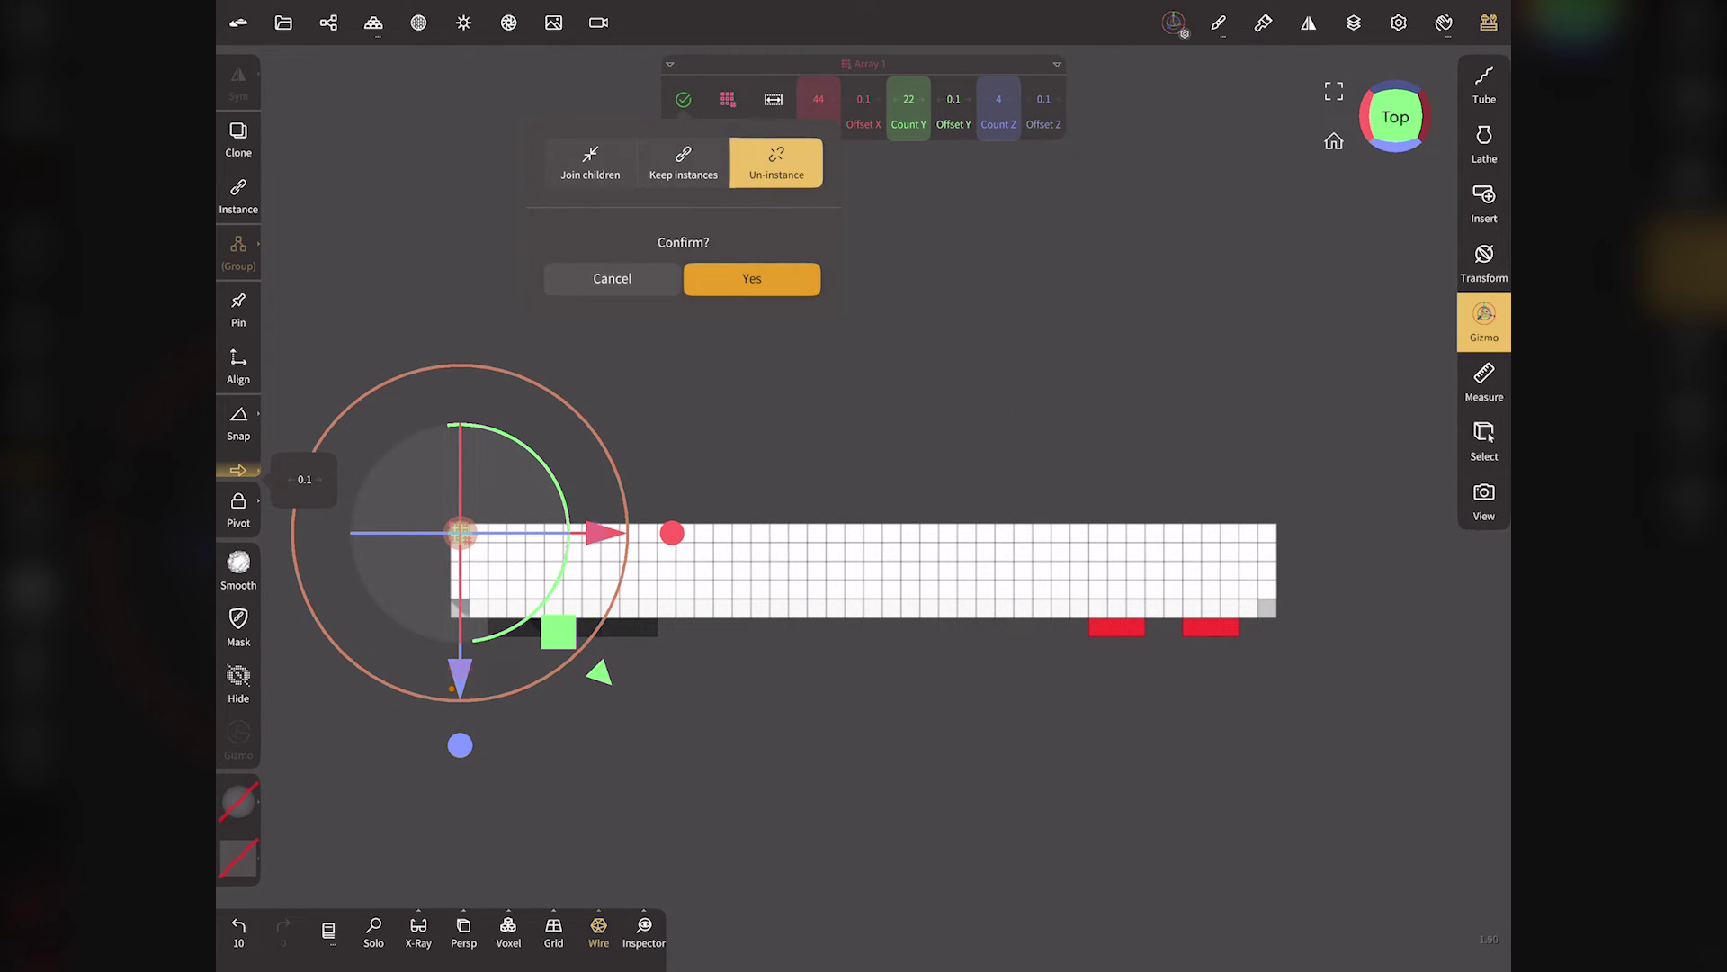
left_click(786, 288)
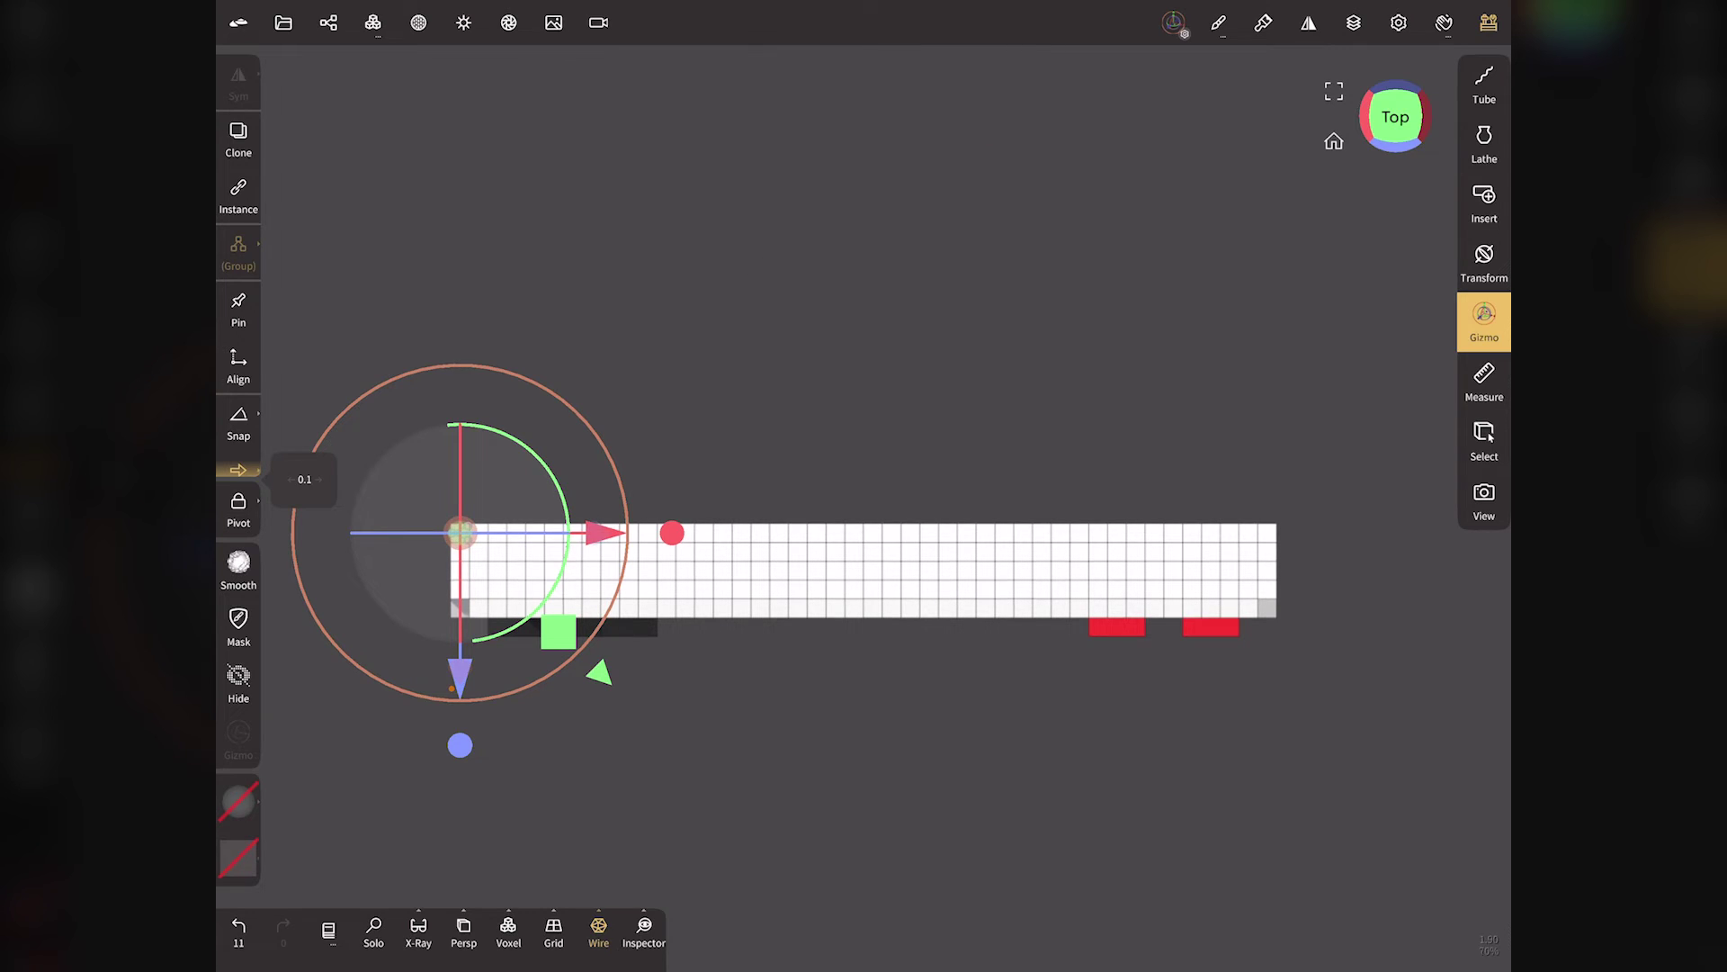
left_click(239, 800)
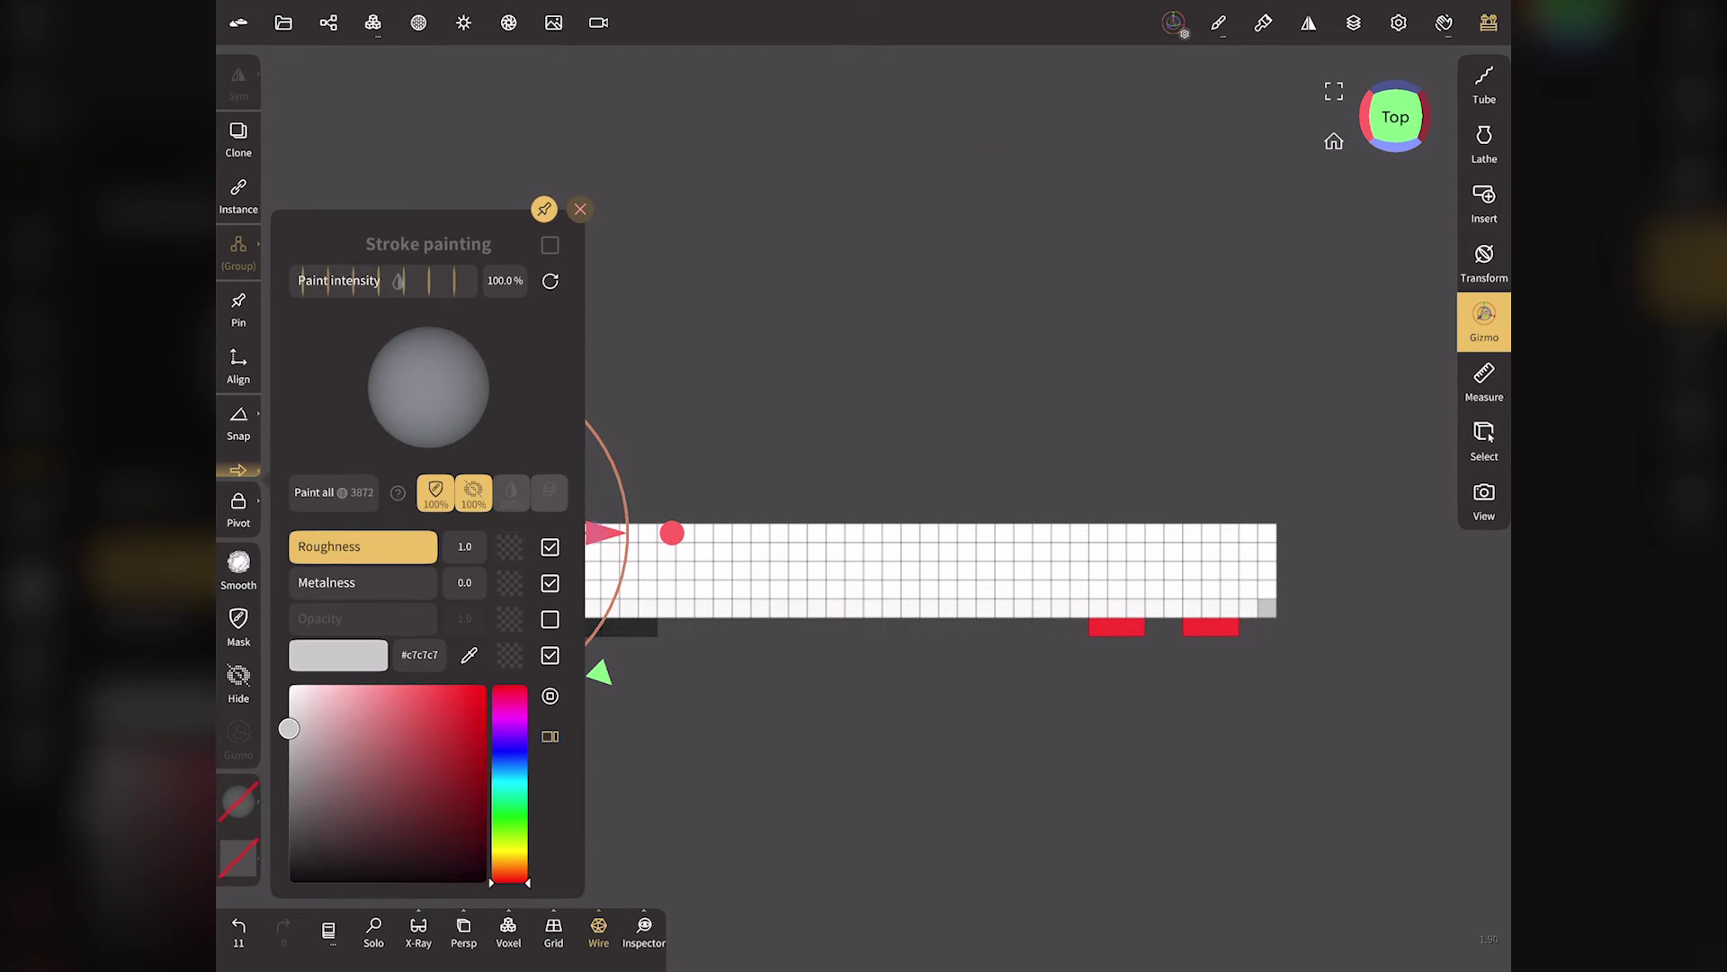
left_click_drag(306, 717, 289, 684)
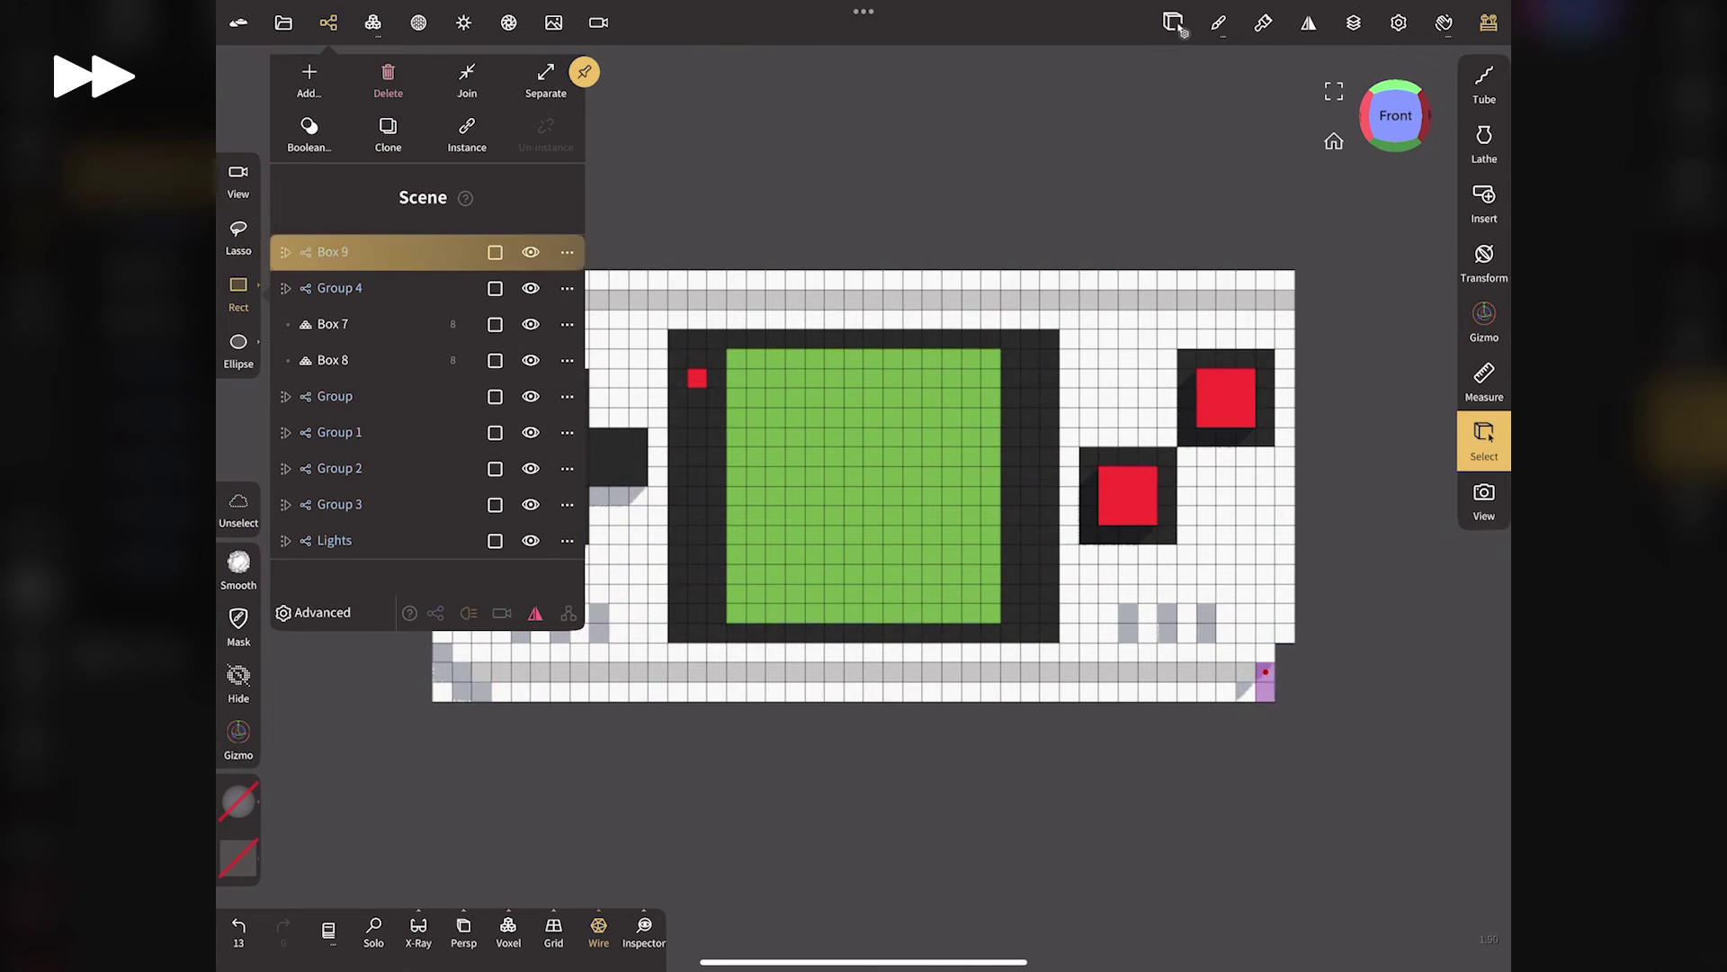
Delete the two bottom-right corner pieces and the bottom-left corner block of the trim.
left_click(389, 79)
left_click(385, 72)
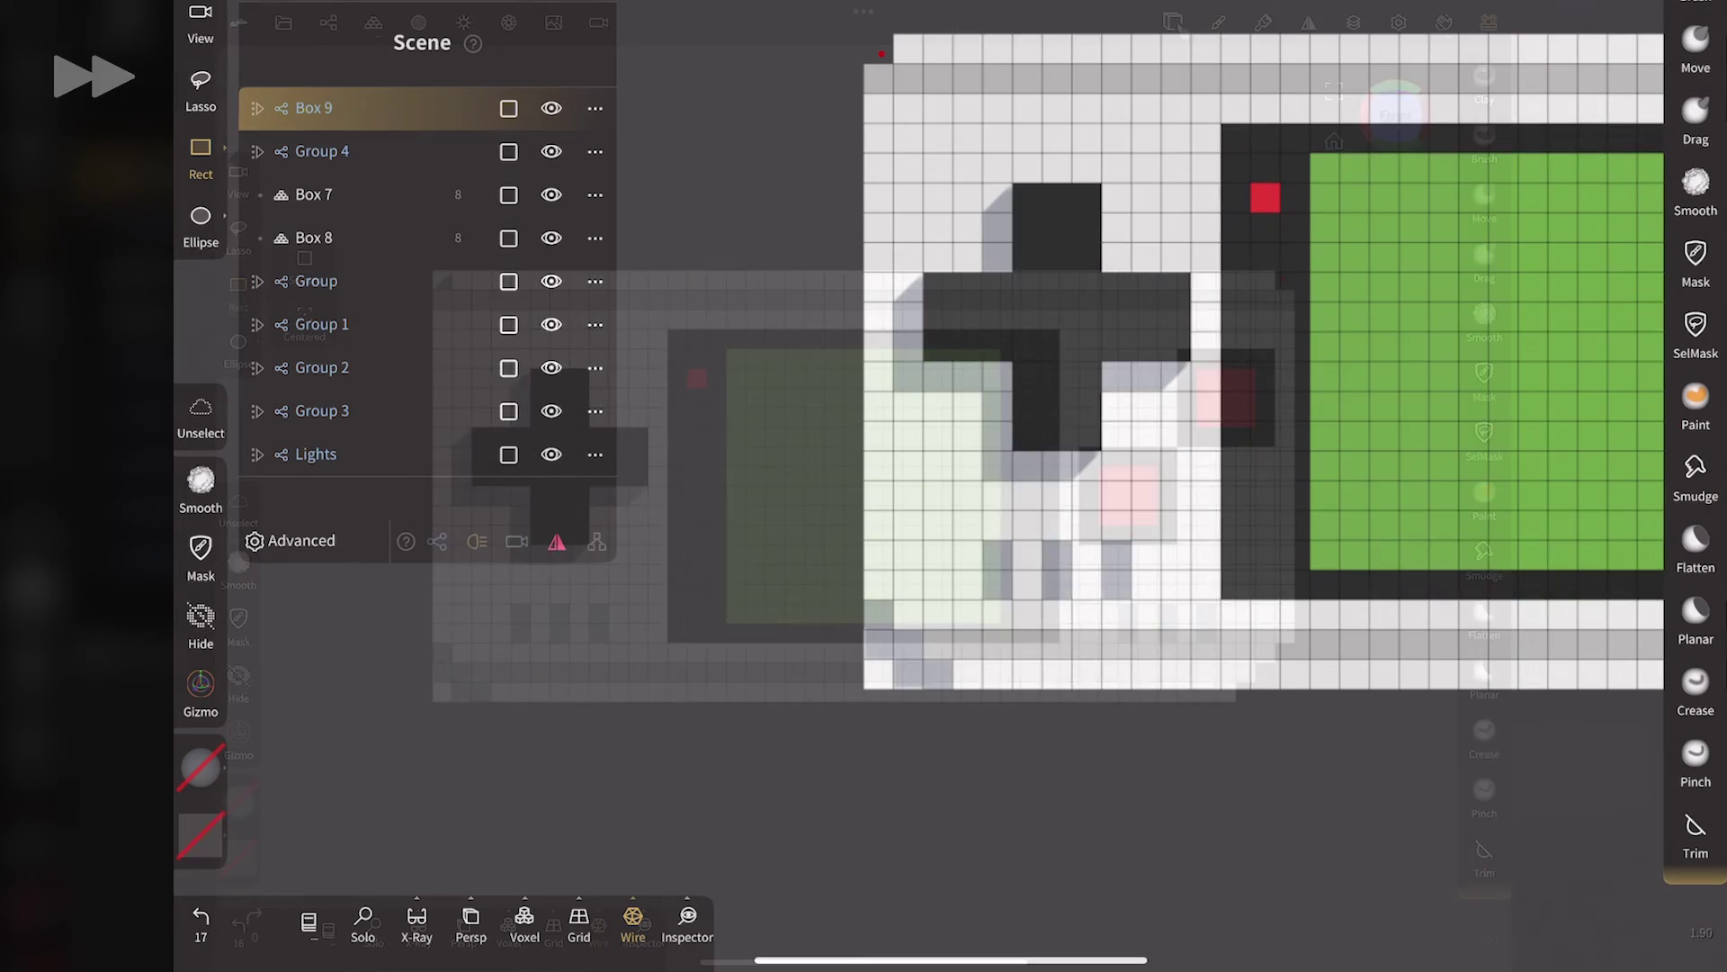
left_click_drag(906, 647, 864, 735)
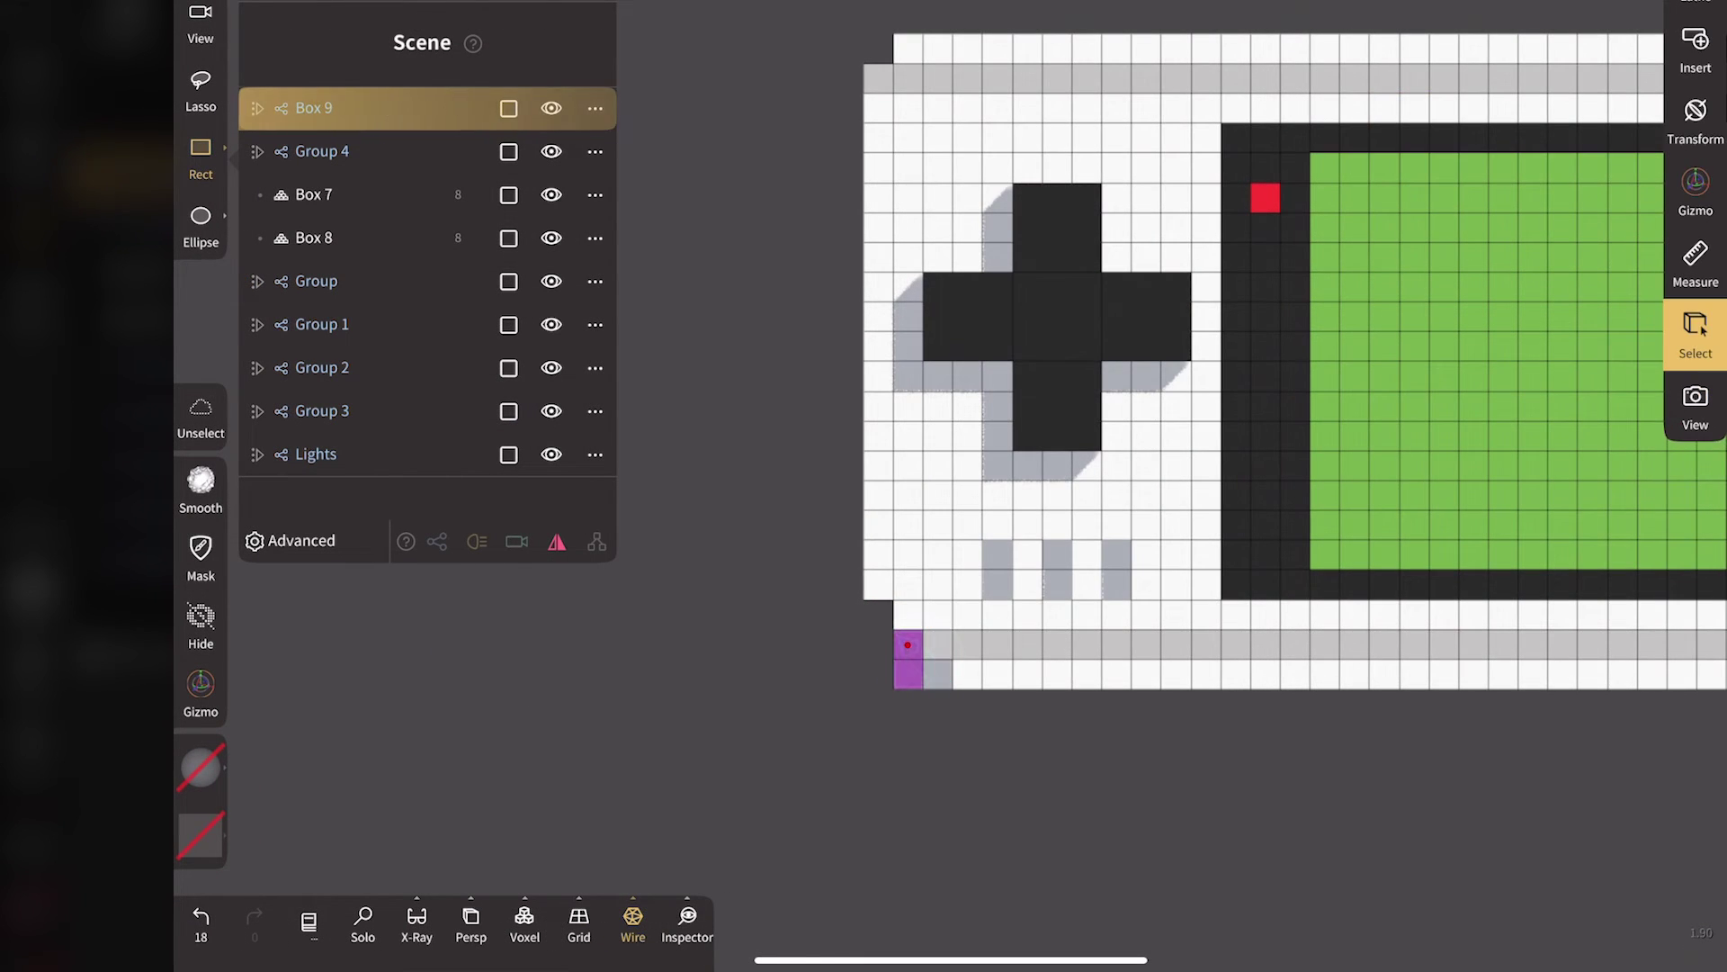
left_click(935, 646)
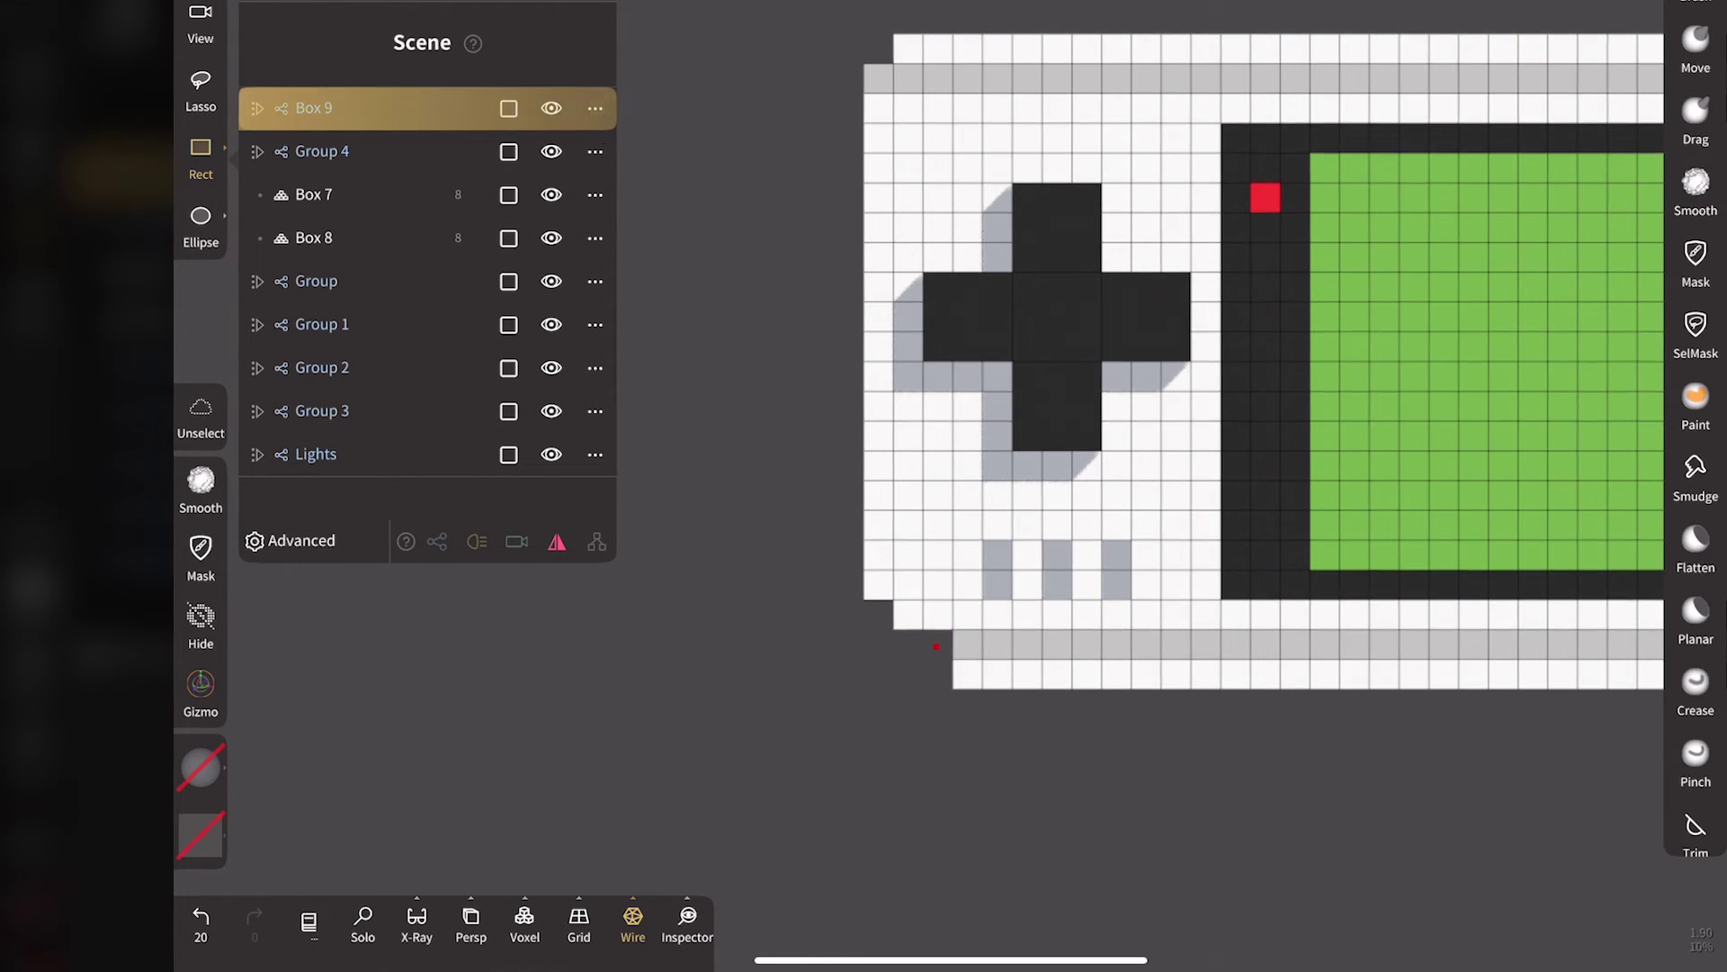
left_click(200, 153)
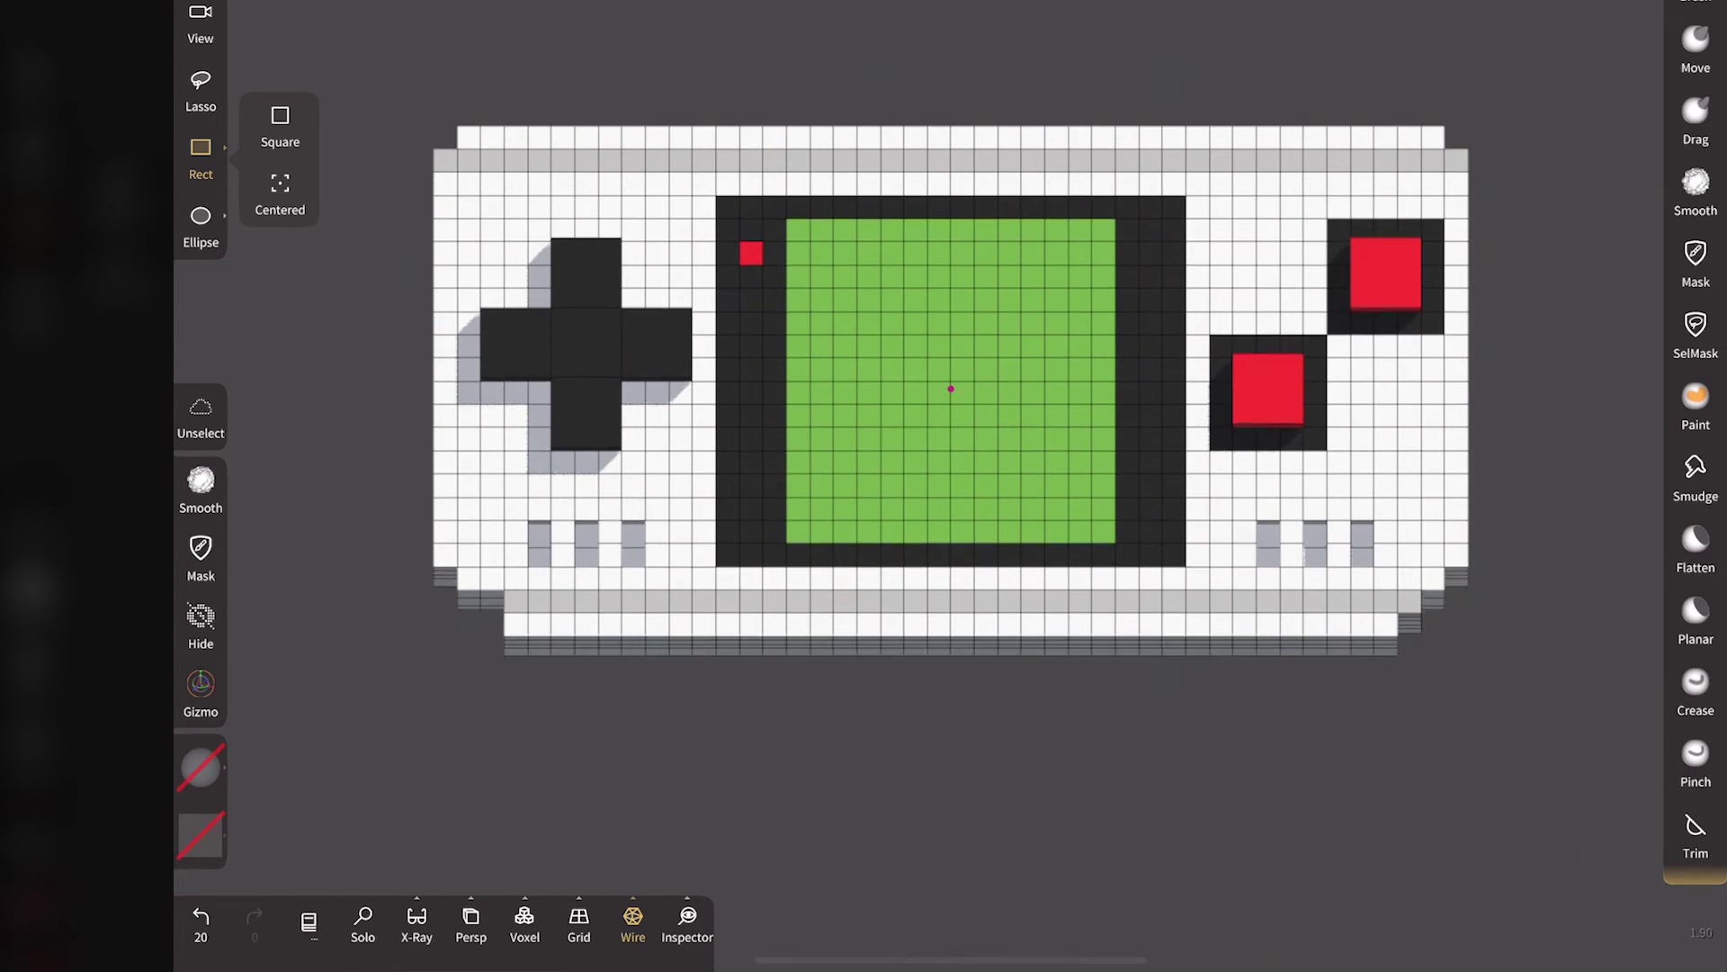
left_click_drag(952, 385, 952, 360)
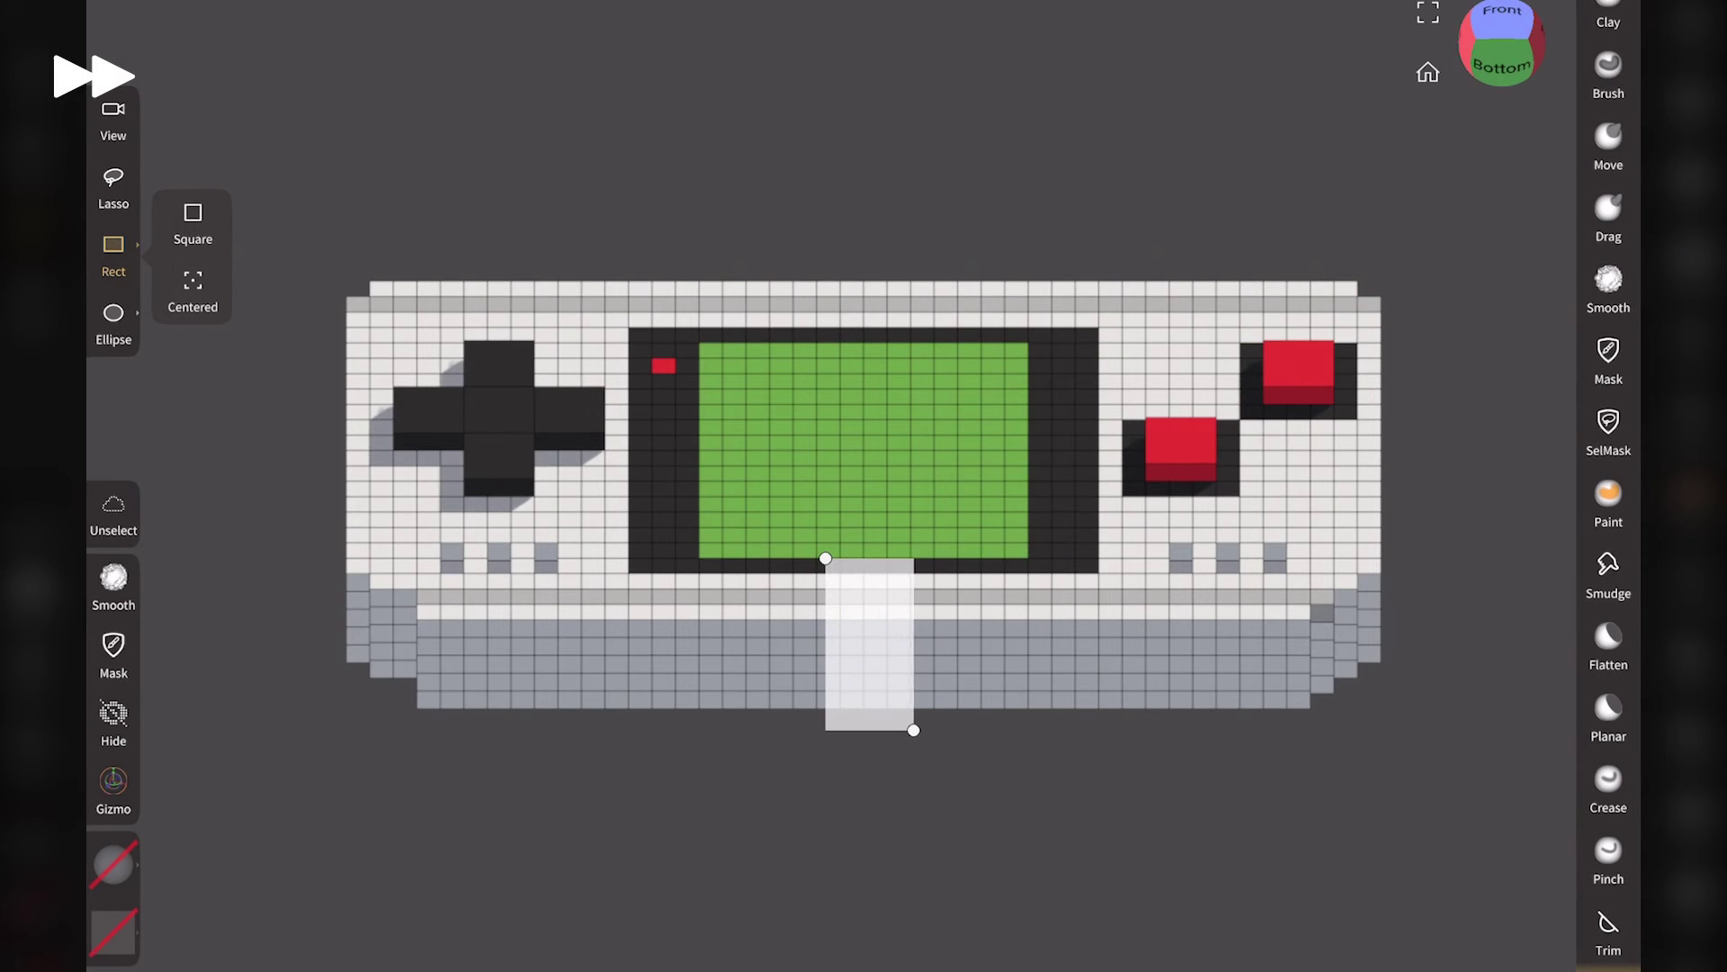
Add a small grey slot box centred on the bottom edge and turn wireframe off.
left_click(1609, 450)
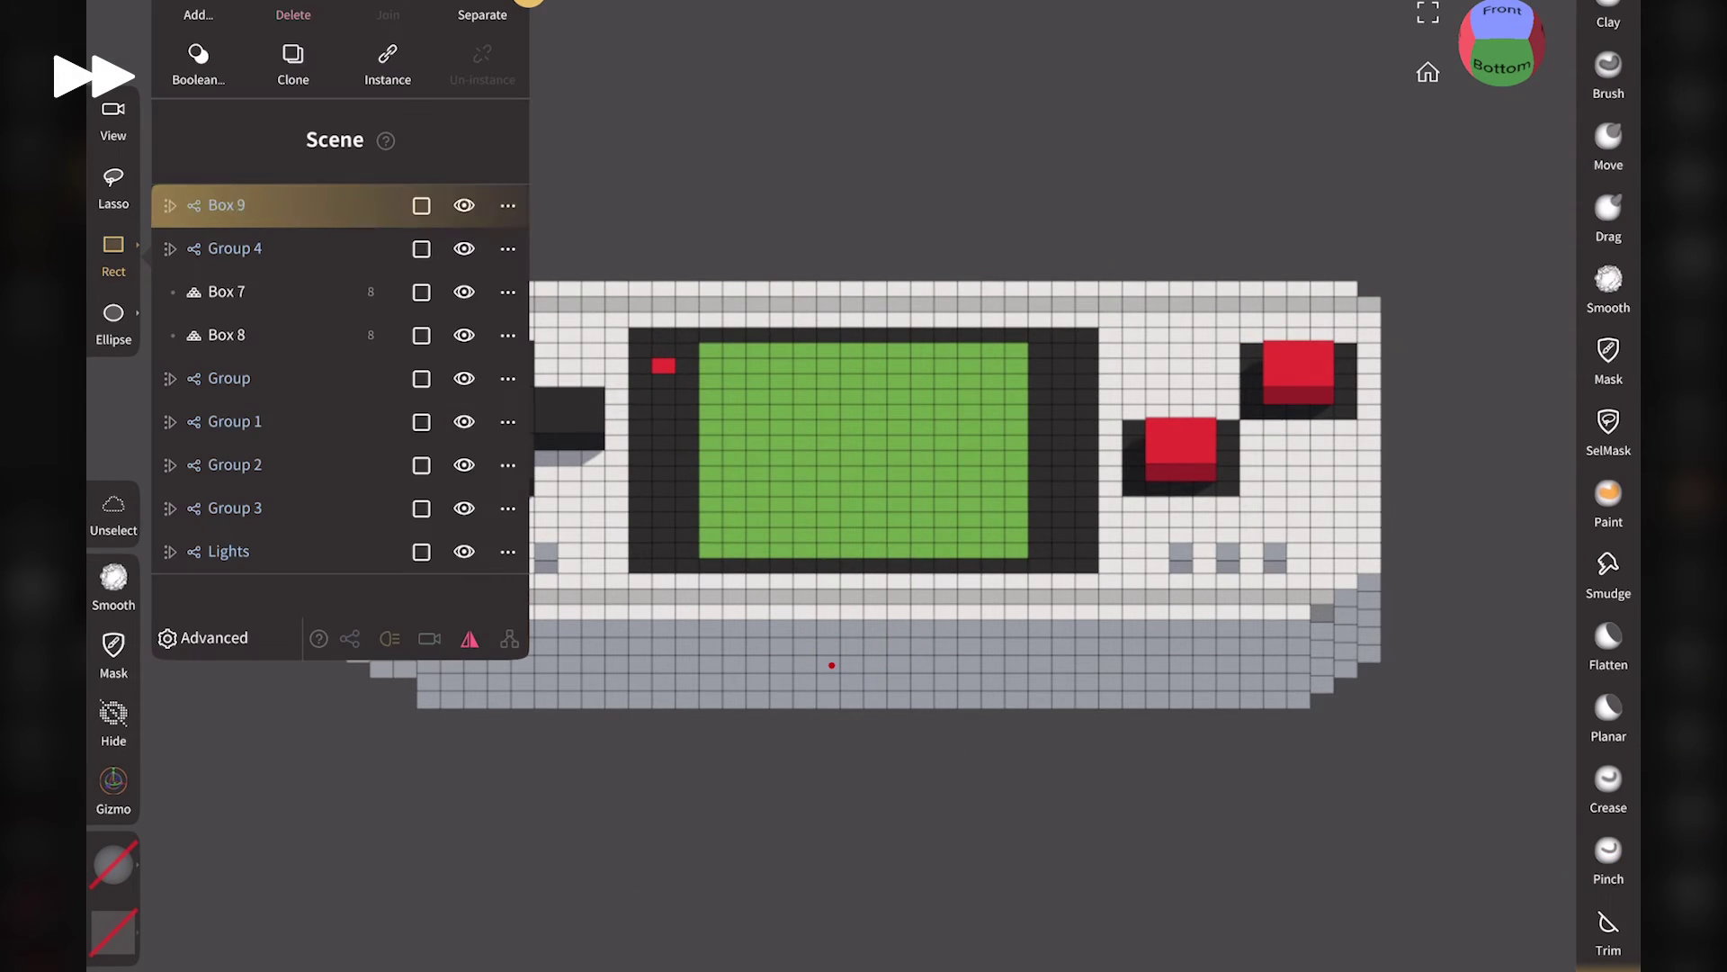
left_click_drag(875, 663, 930, 674)
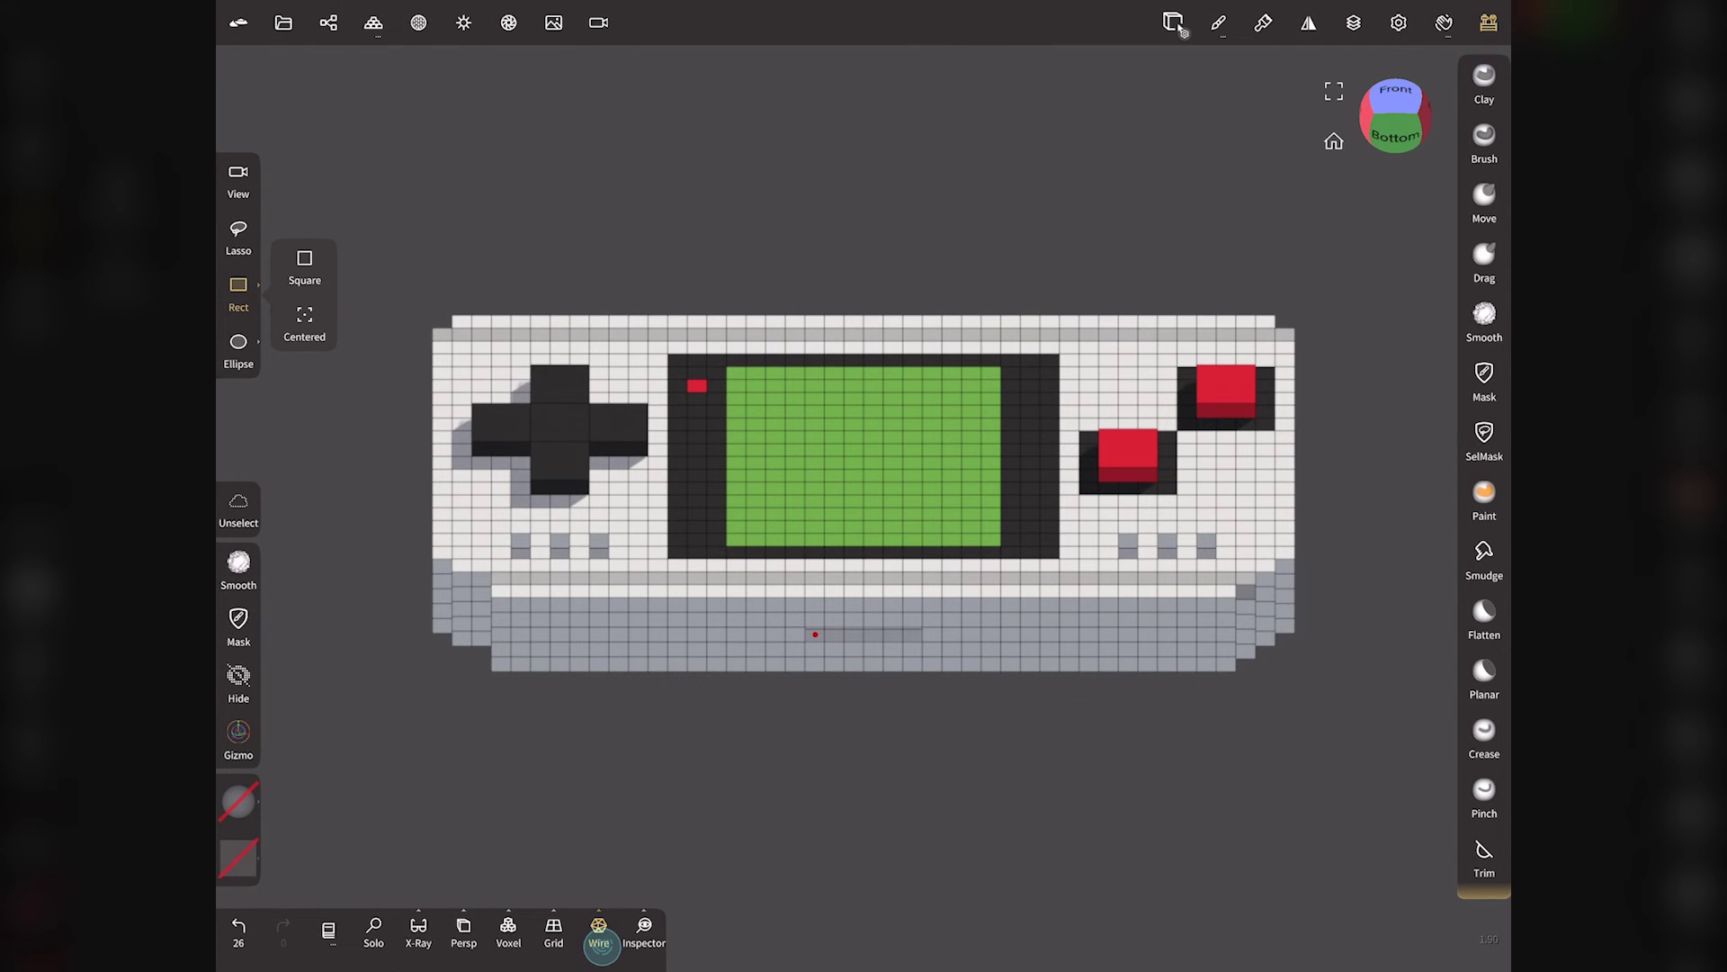
left_click(599, 936)
left_click_drag(1341, 147, 1411, 83)
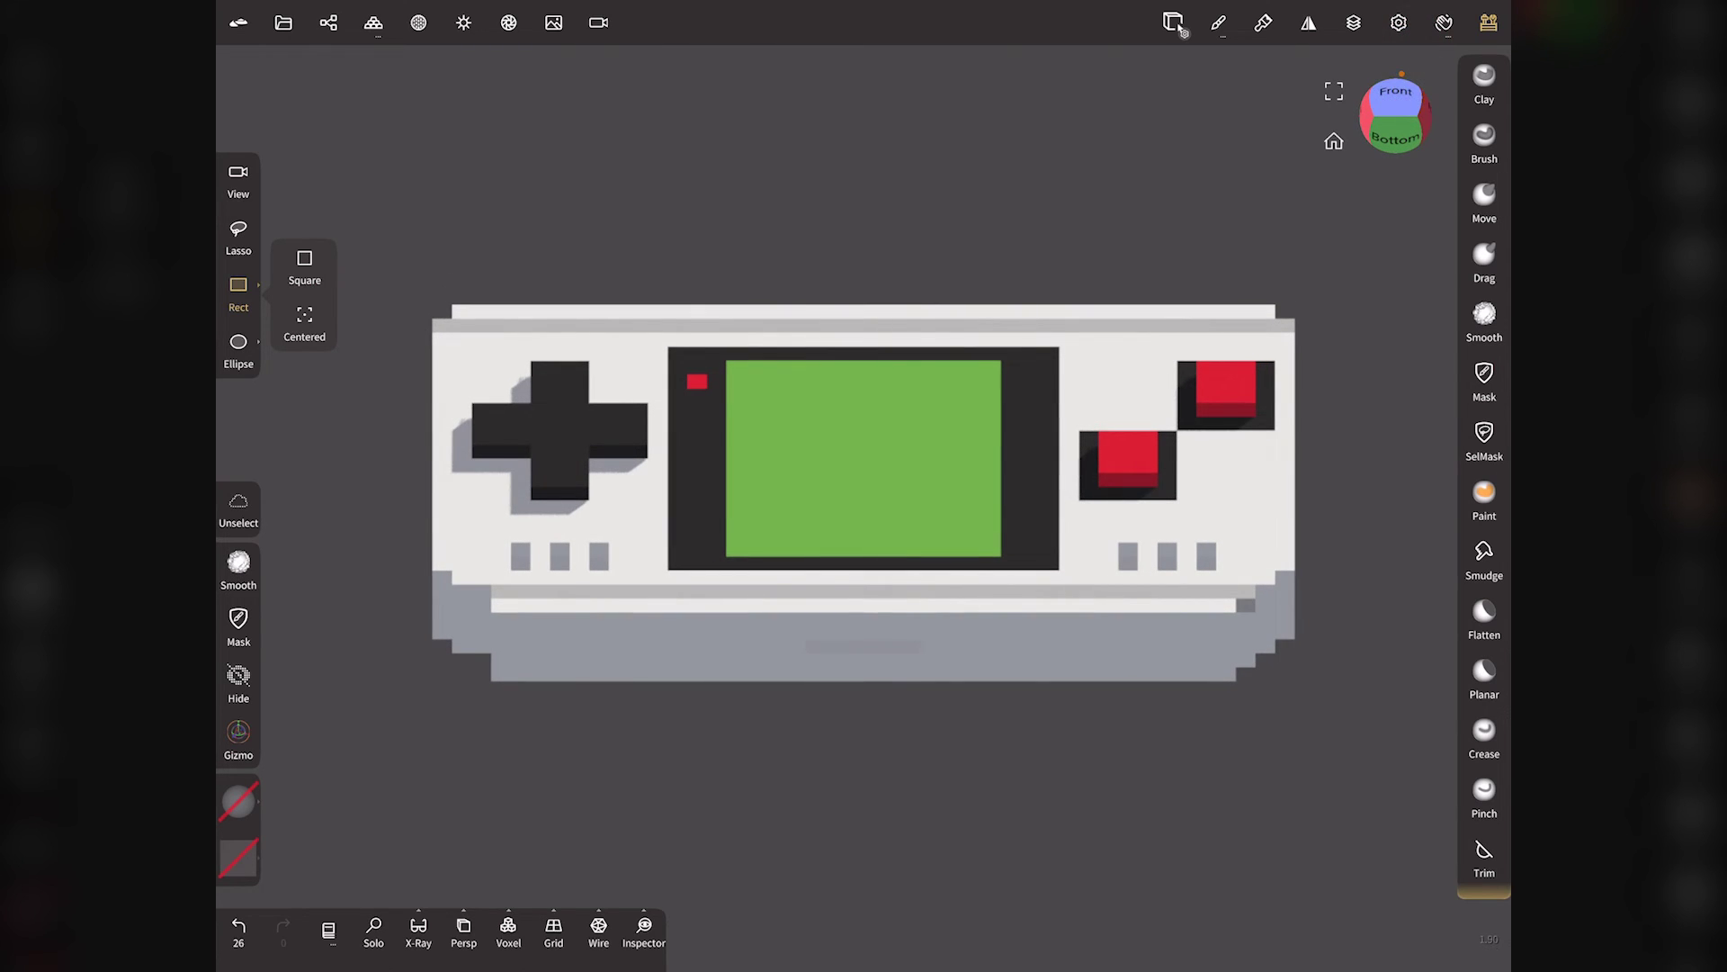
left_click(1334, 141)
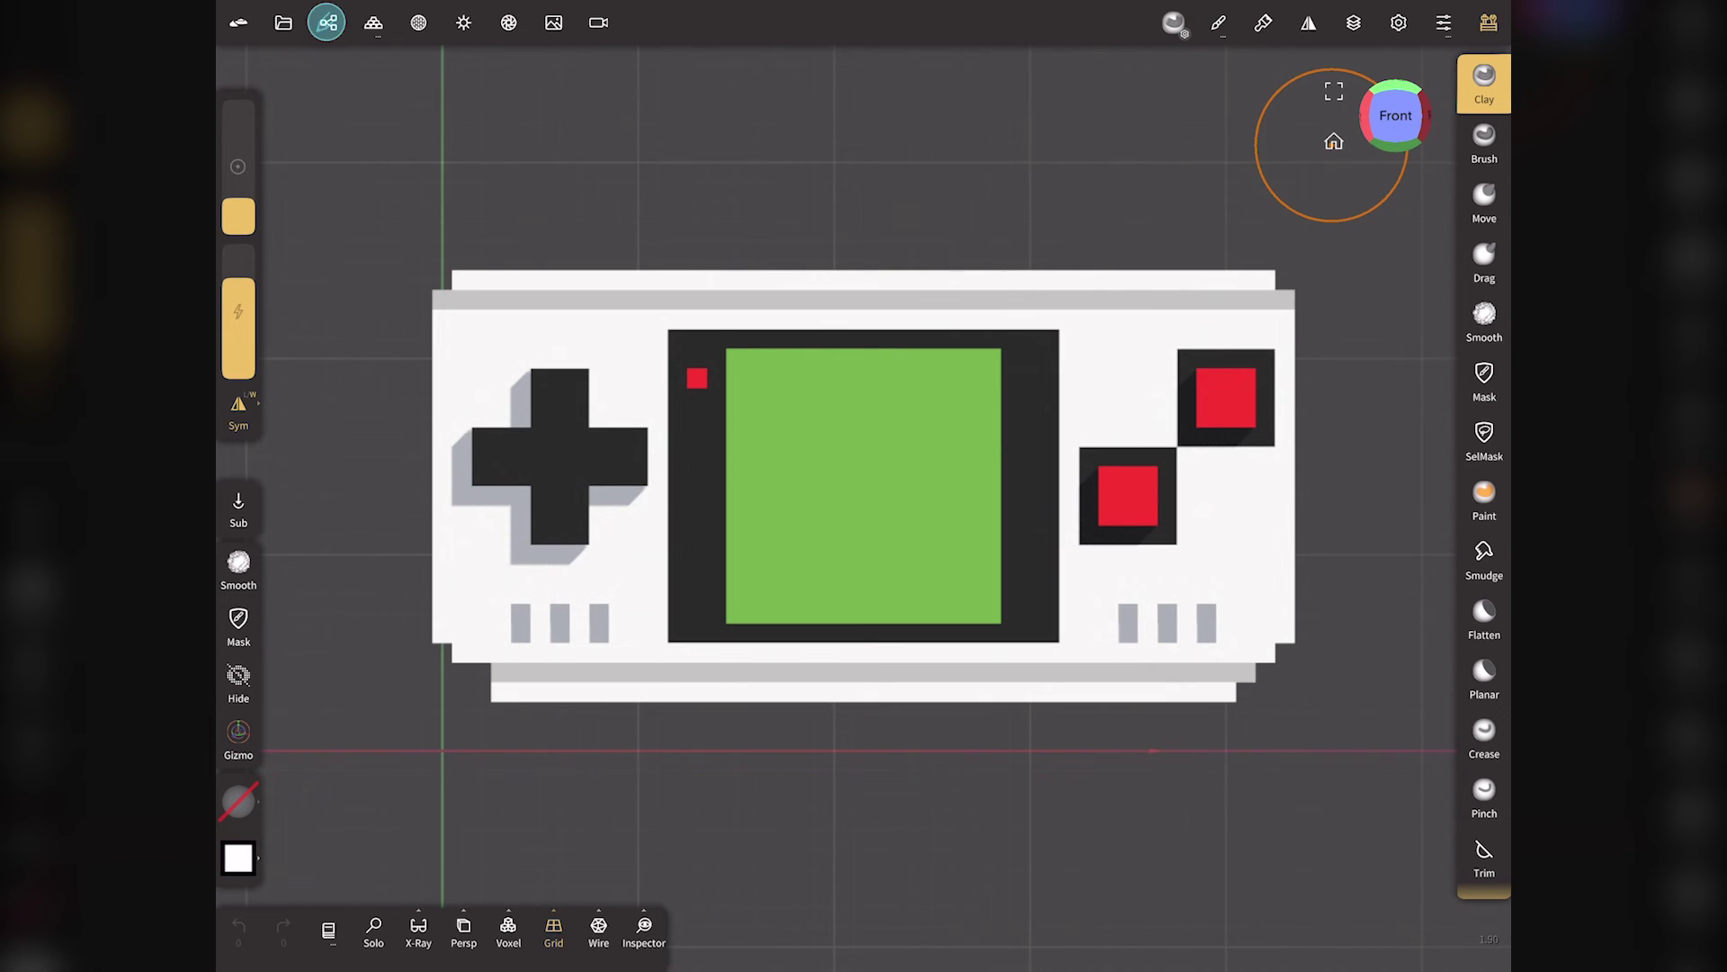
Move all console parts to the world origin and rotate them 90° about X with snapping.
left_click(327, 22)
left_click_drag(494, 252, 494, 513)
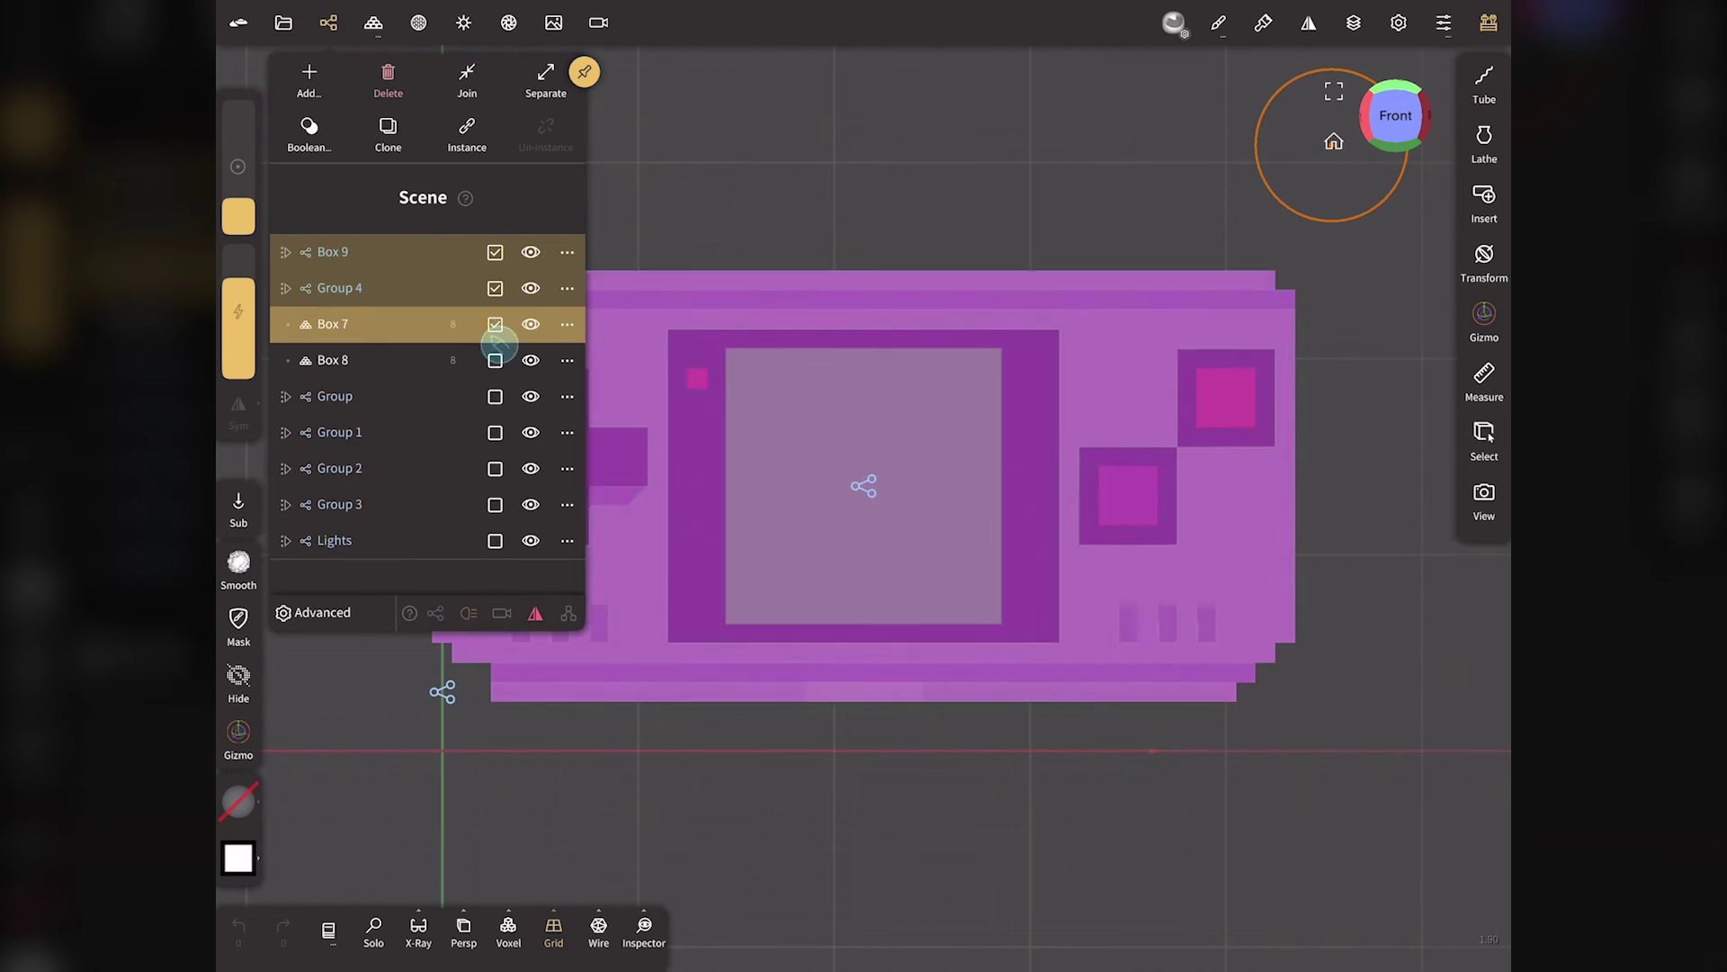
left_click(329, 23)
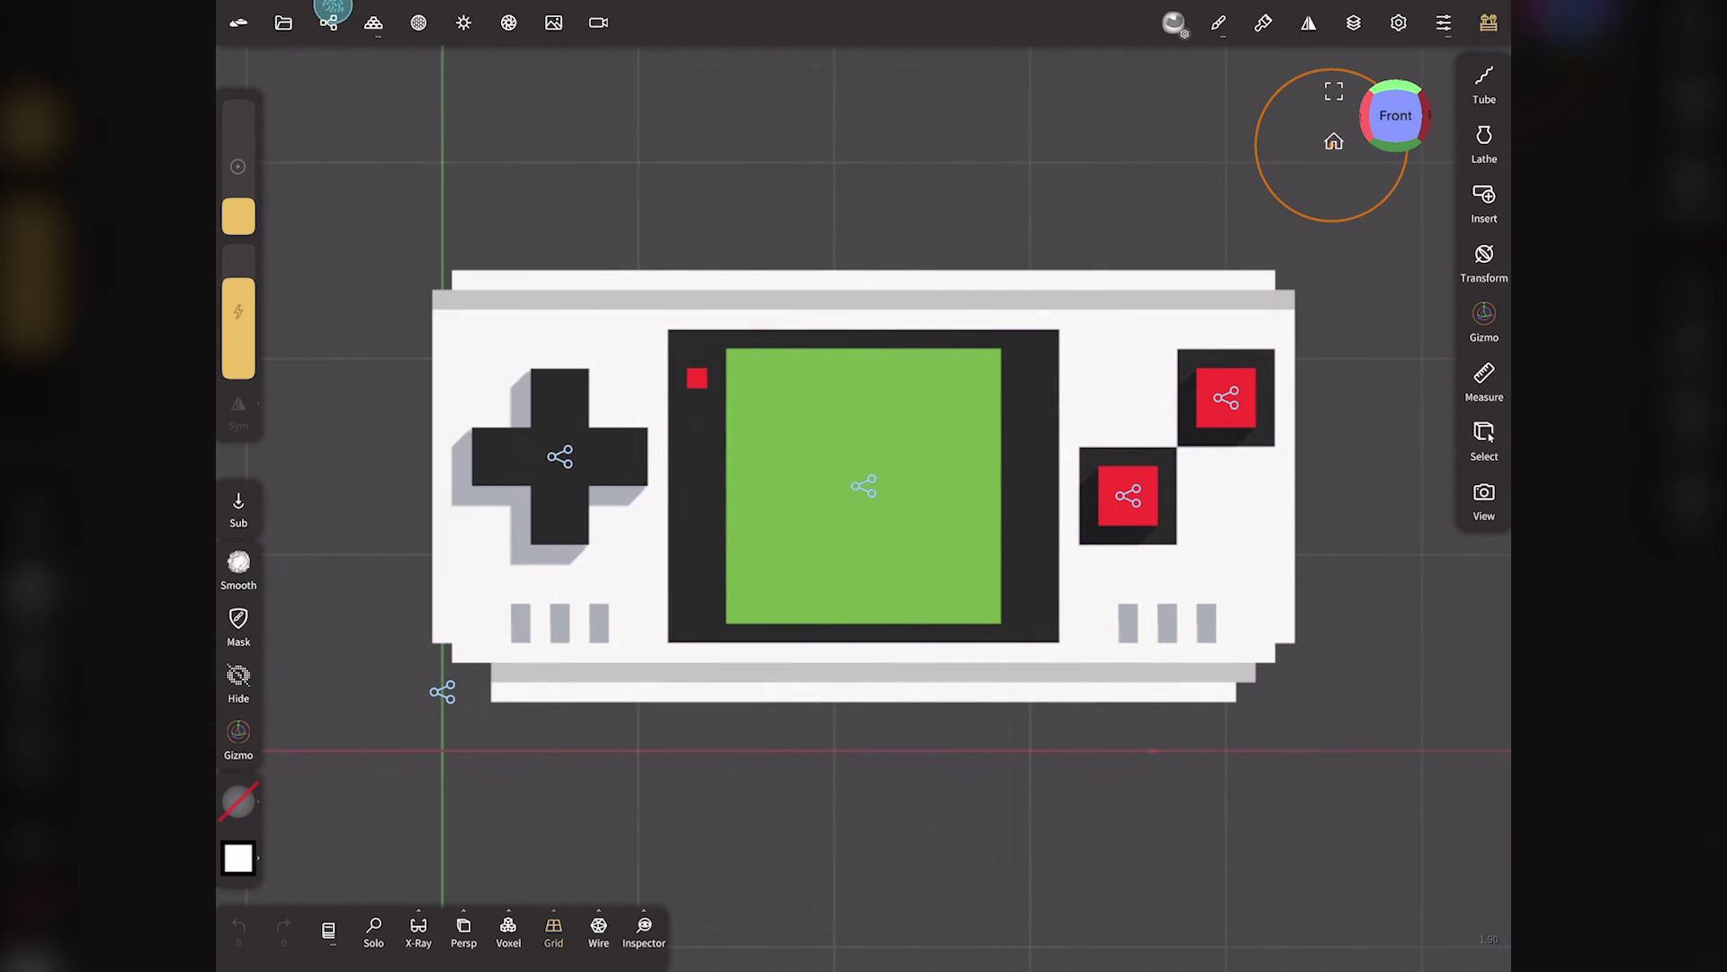
left_click(1482, 316)
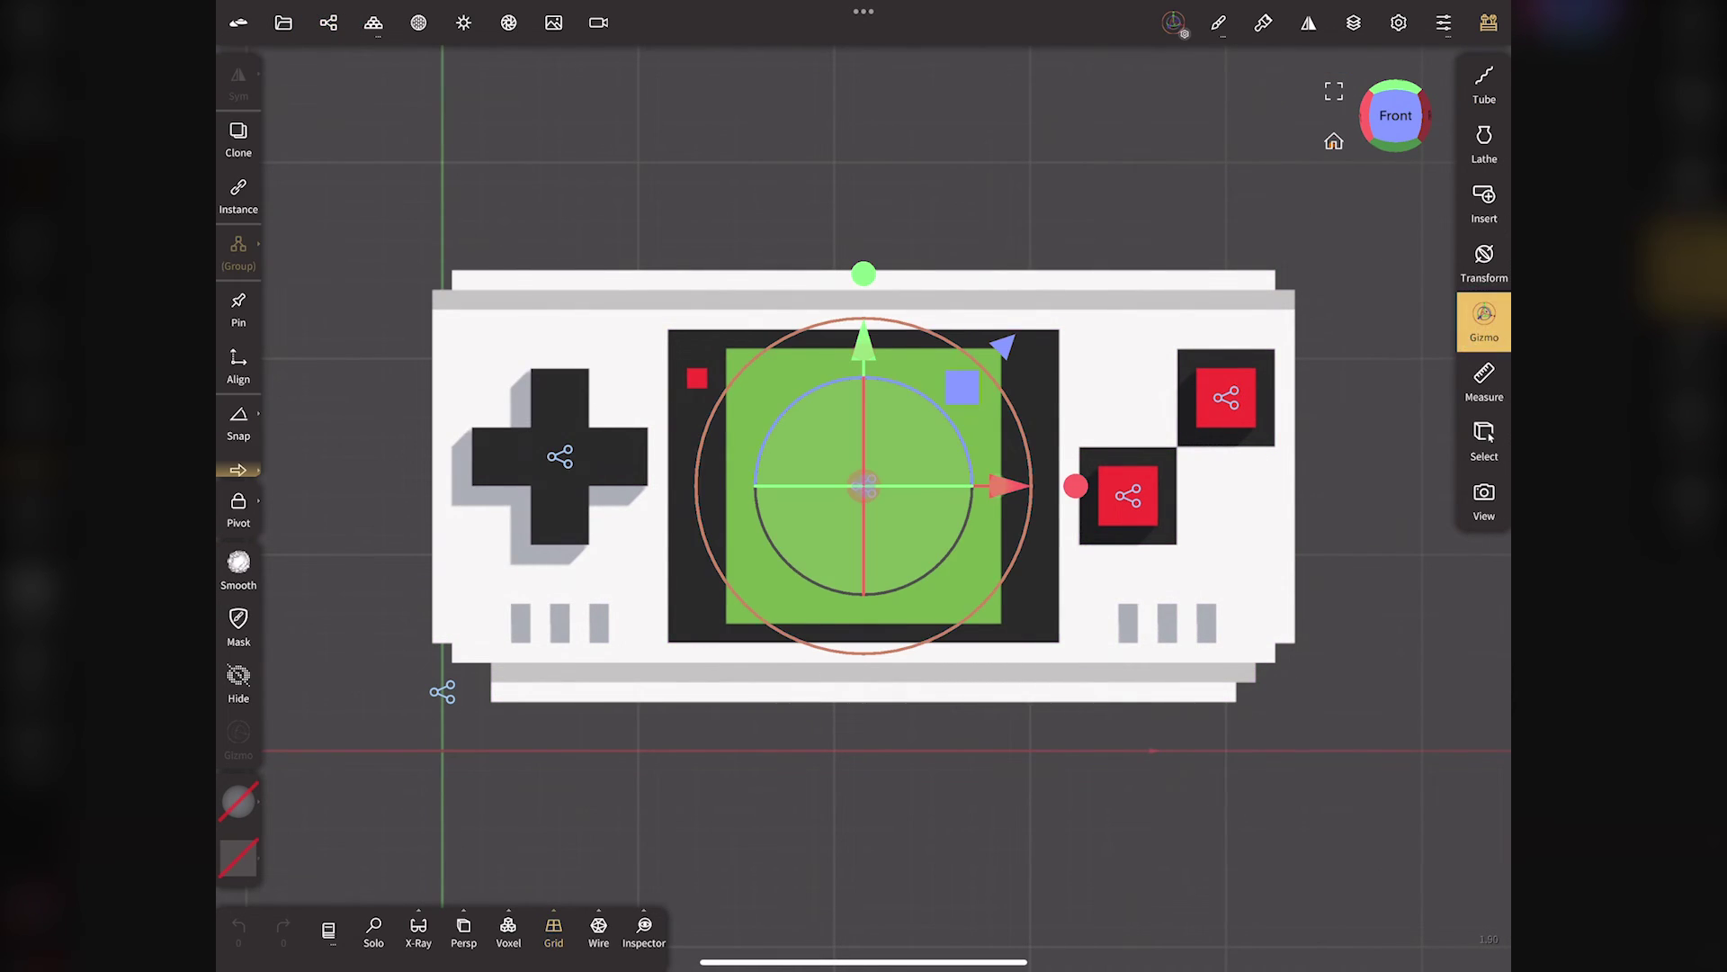
left_click(1179, 25)
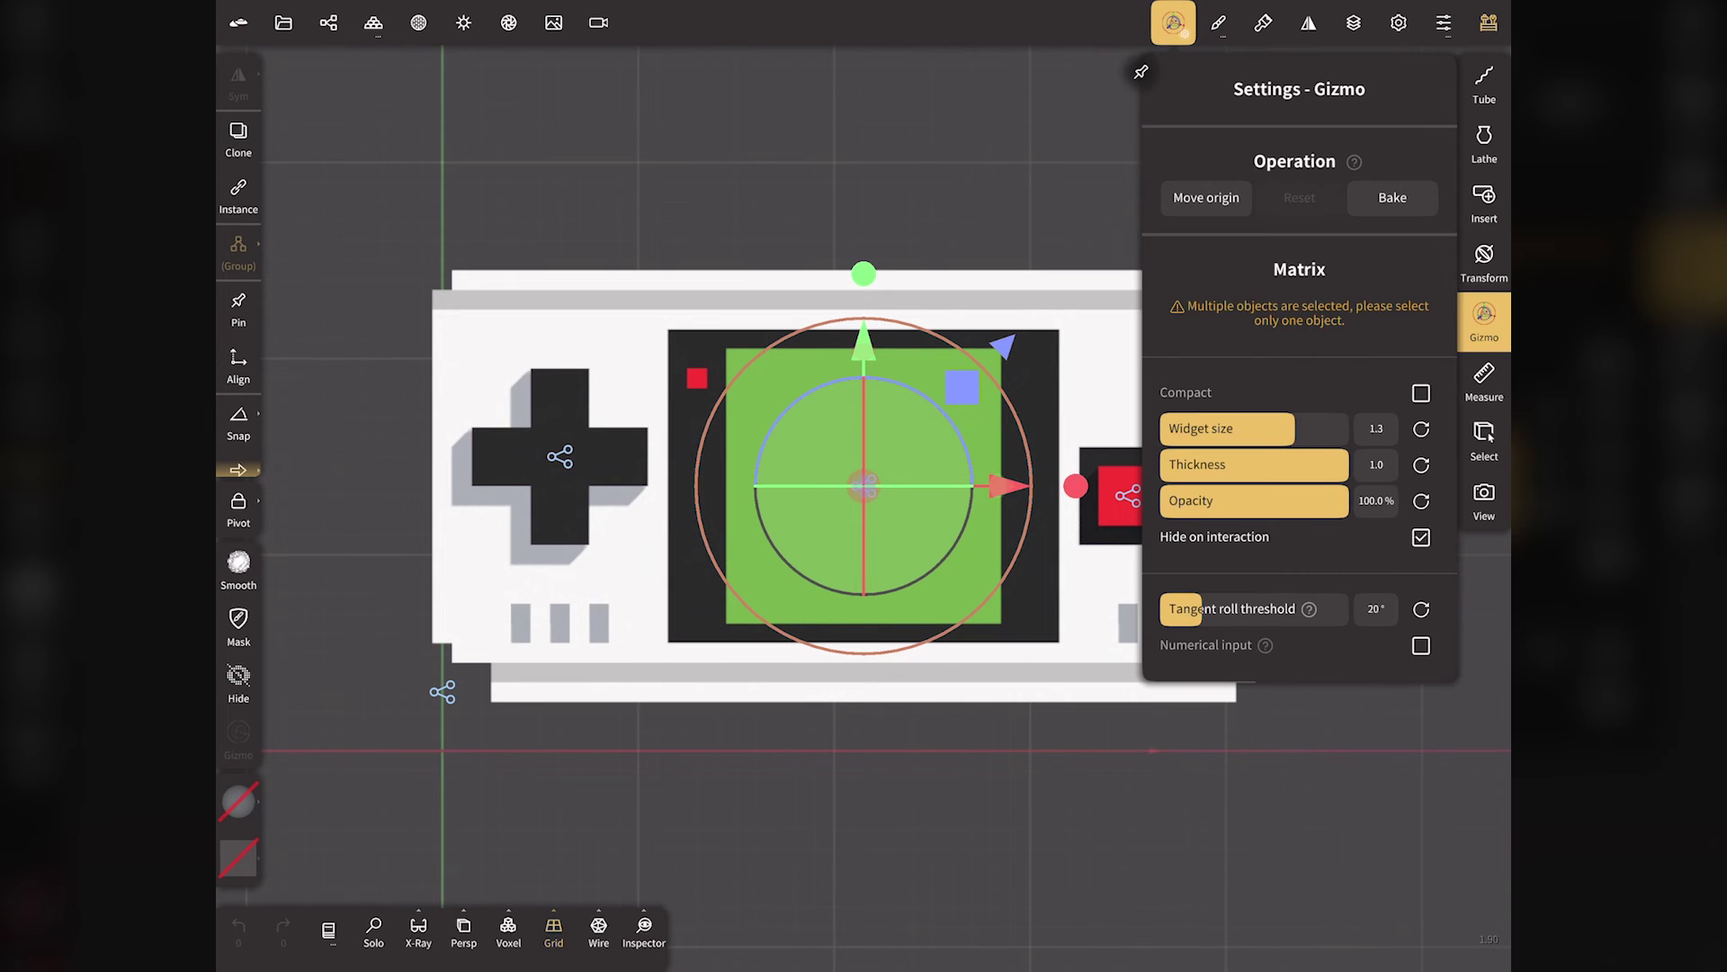
left_click_drag(864, 485, 443, 749)
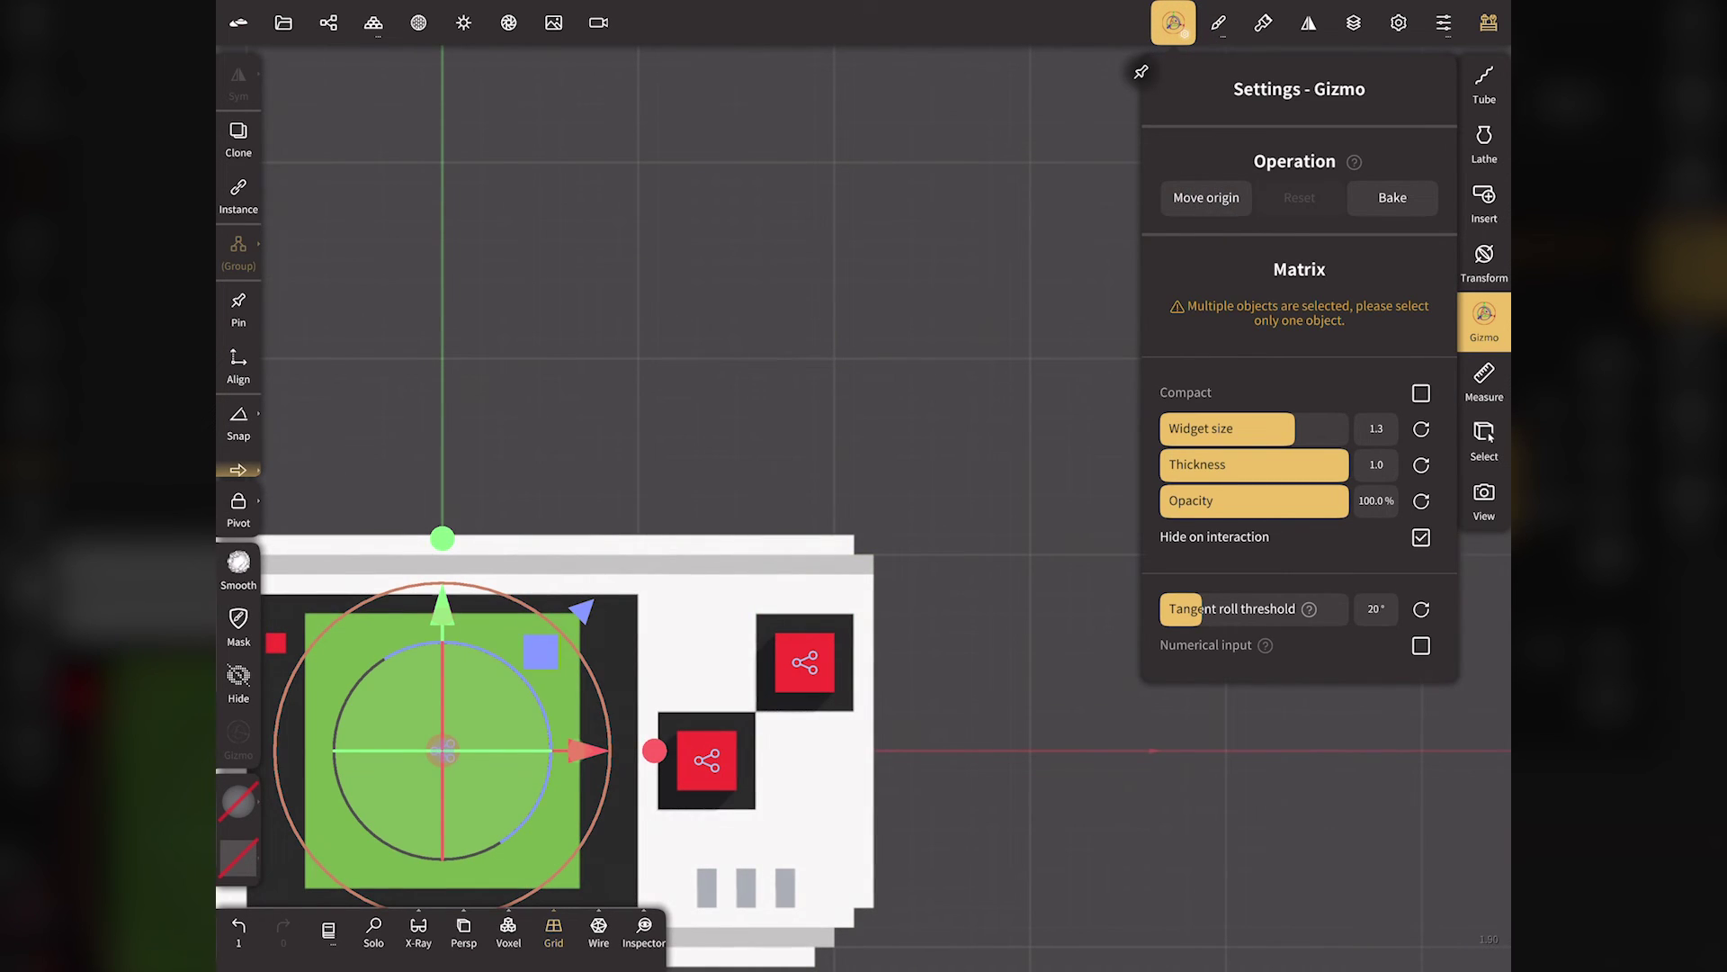
left_click(1174, 22)
left_click(1334, 141)
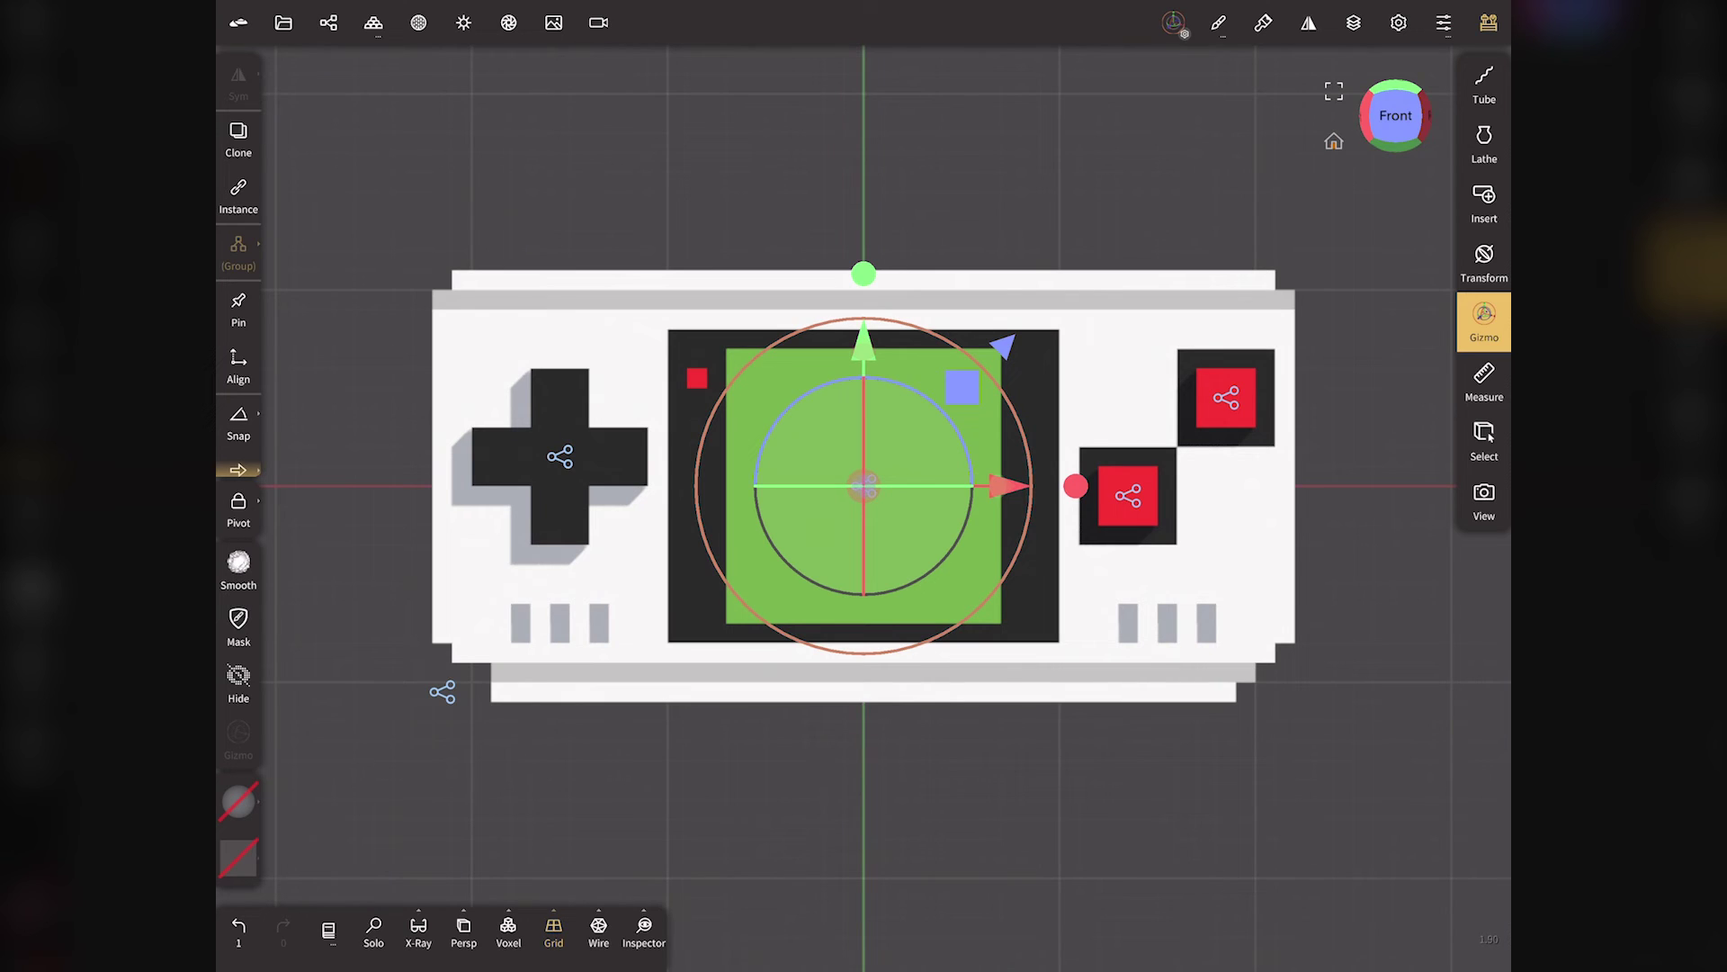
left_click(238, 419)
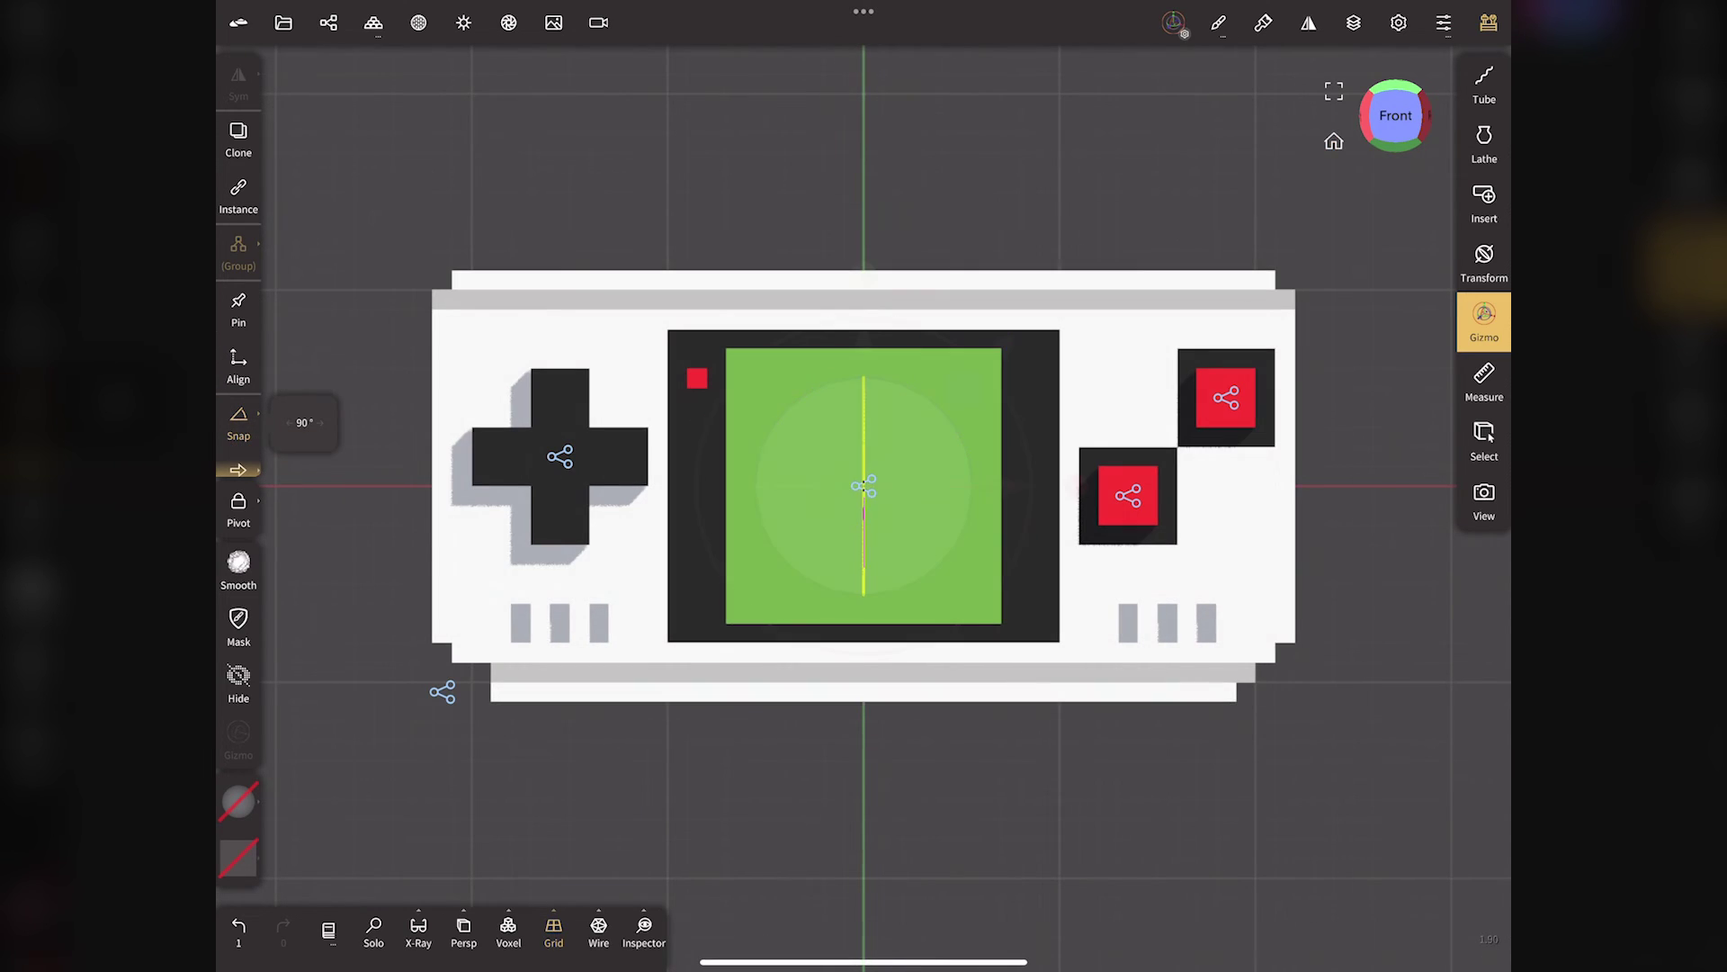
left_click_drag(864, 540, 864, 414)
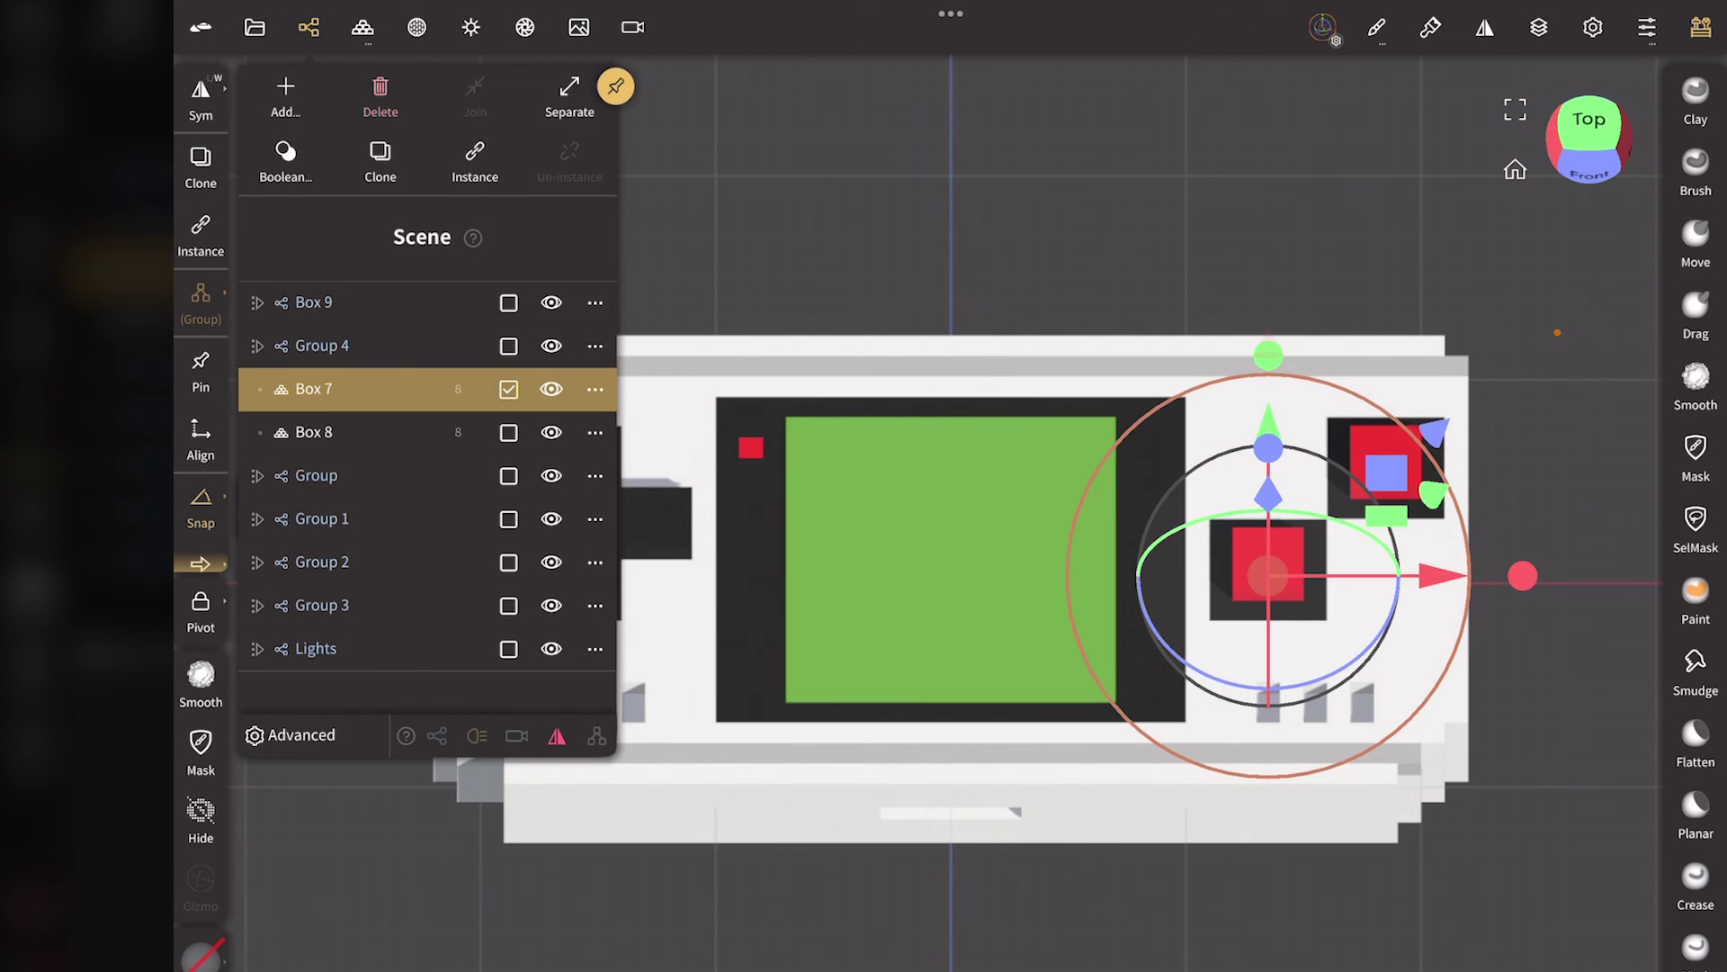
Add a plane and rotate it to lie flat under the console.
left_click(285, 94)
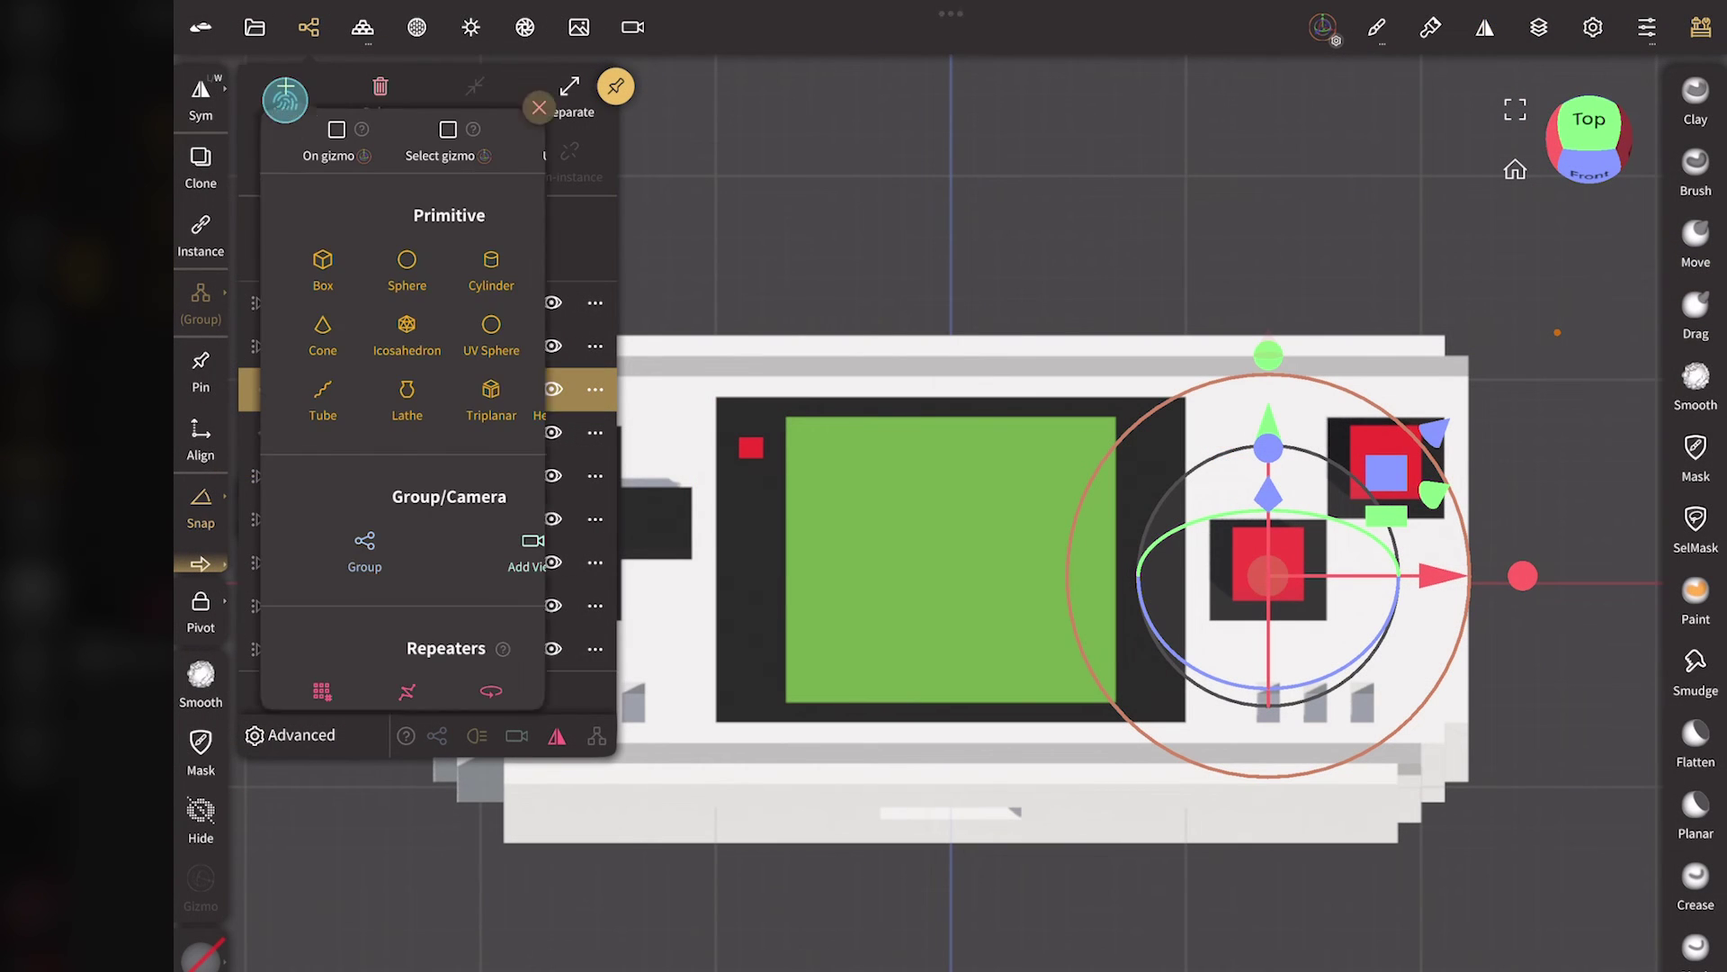
left_click(574, 333)
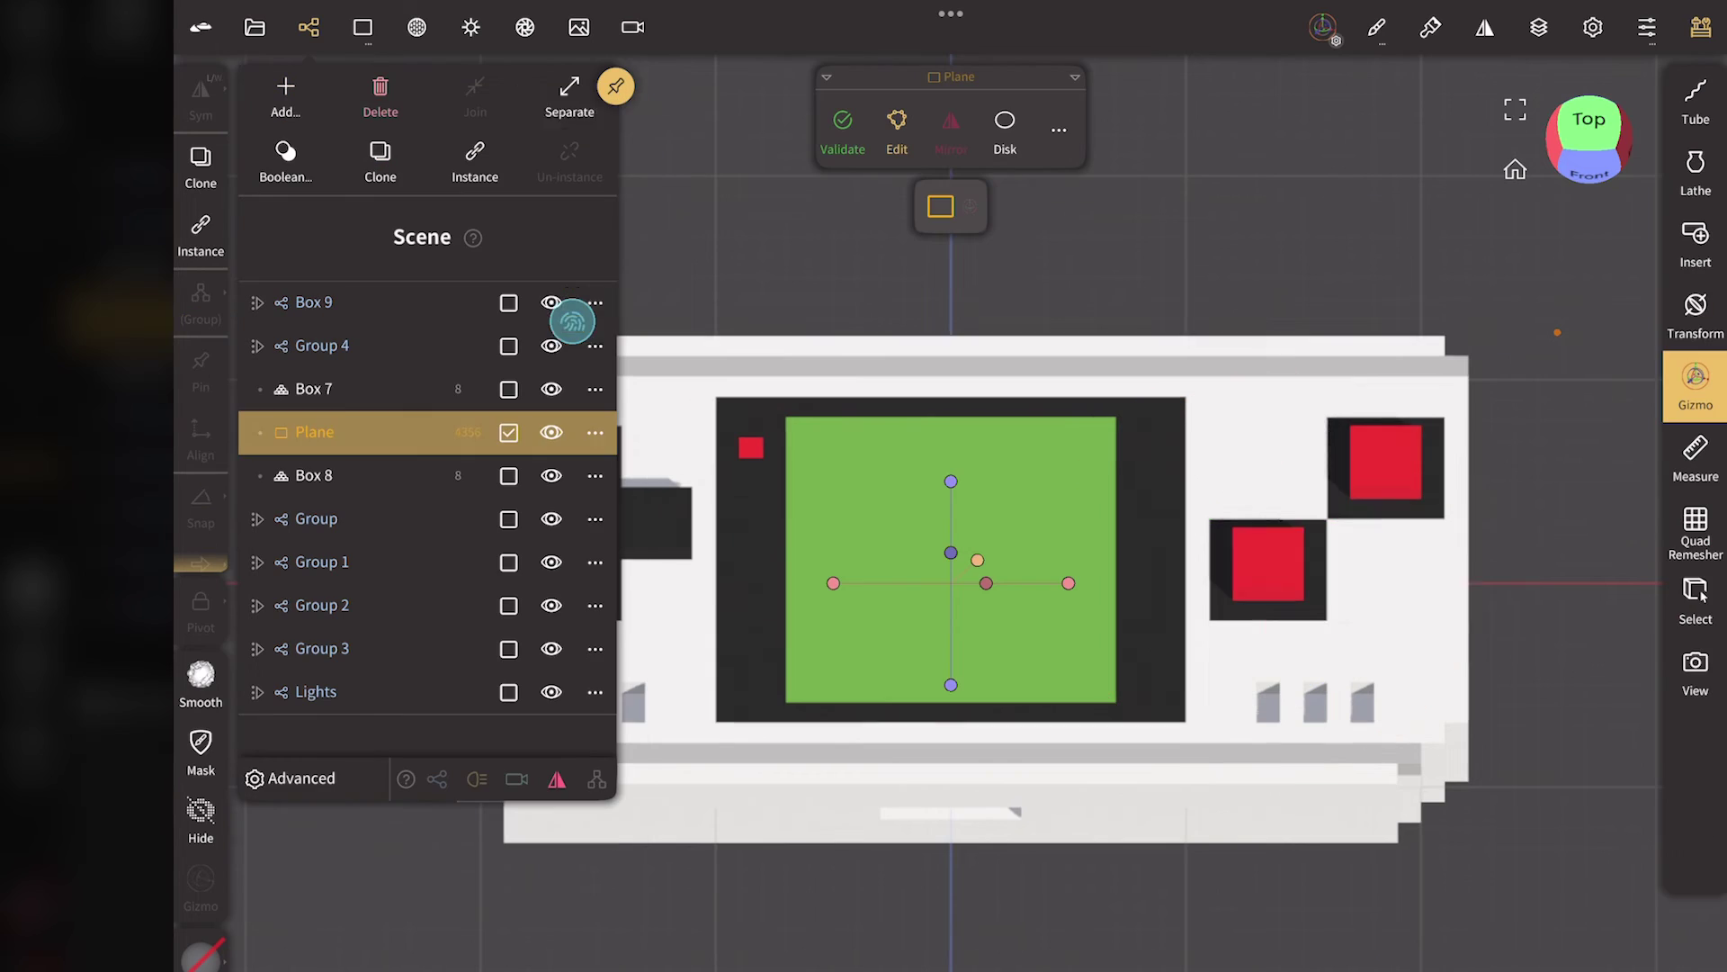
left_click(309, 27)
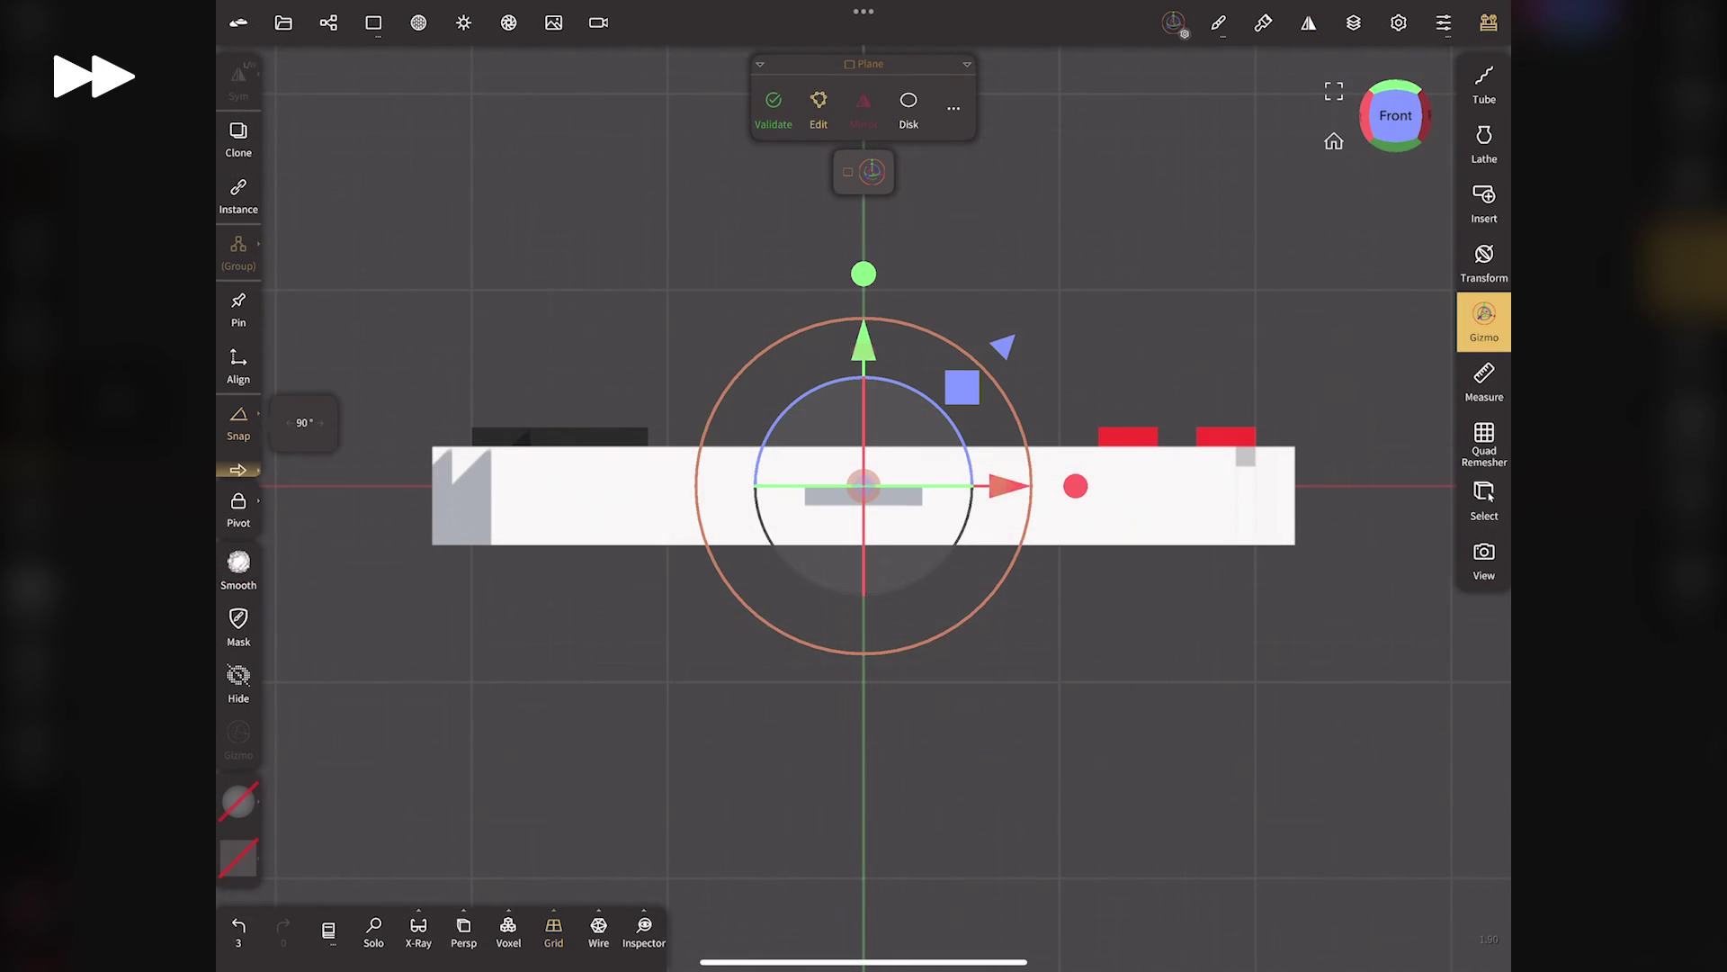
left_click_drag(989, 666, 1156, 733)
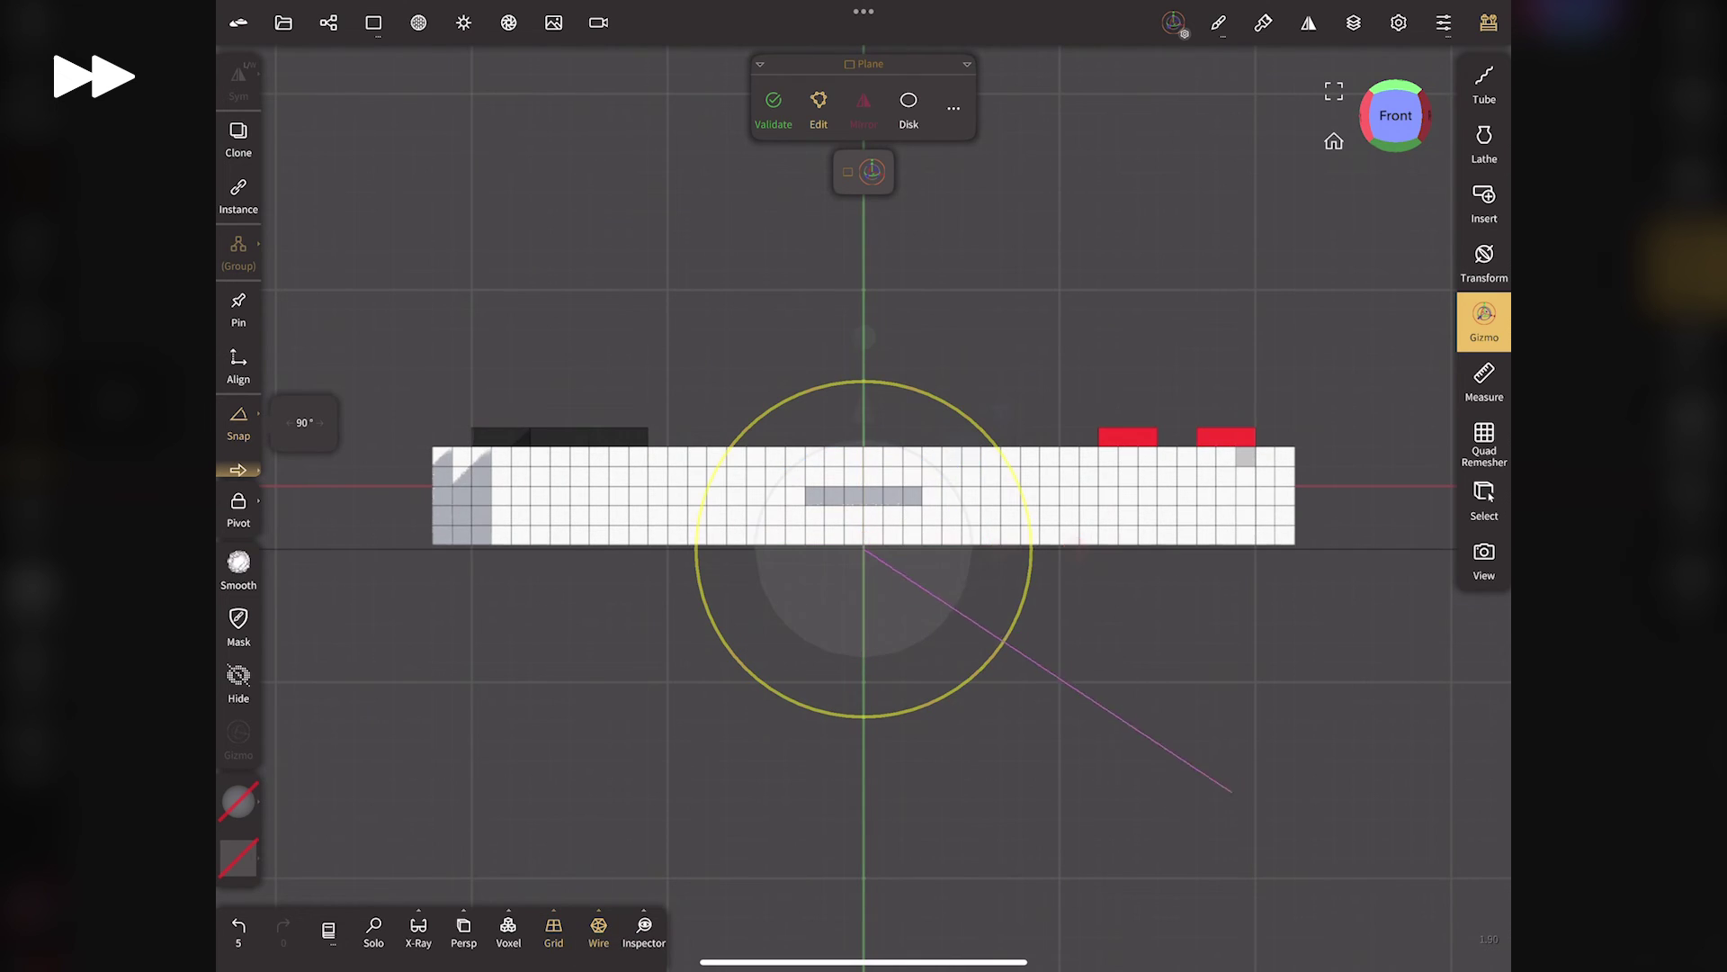
left_click_drag(385, 360, 384, 504)
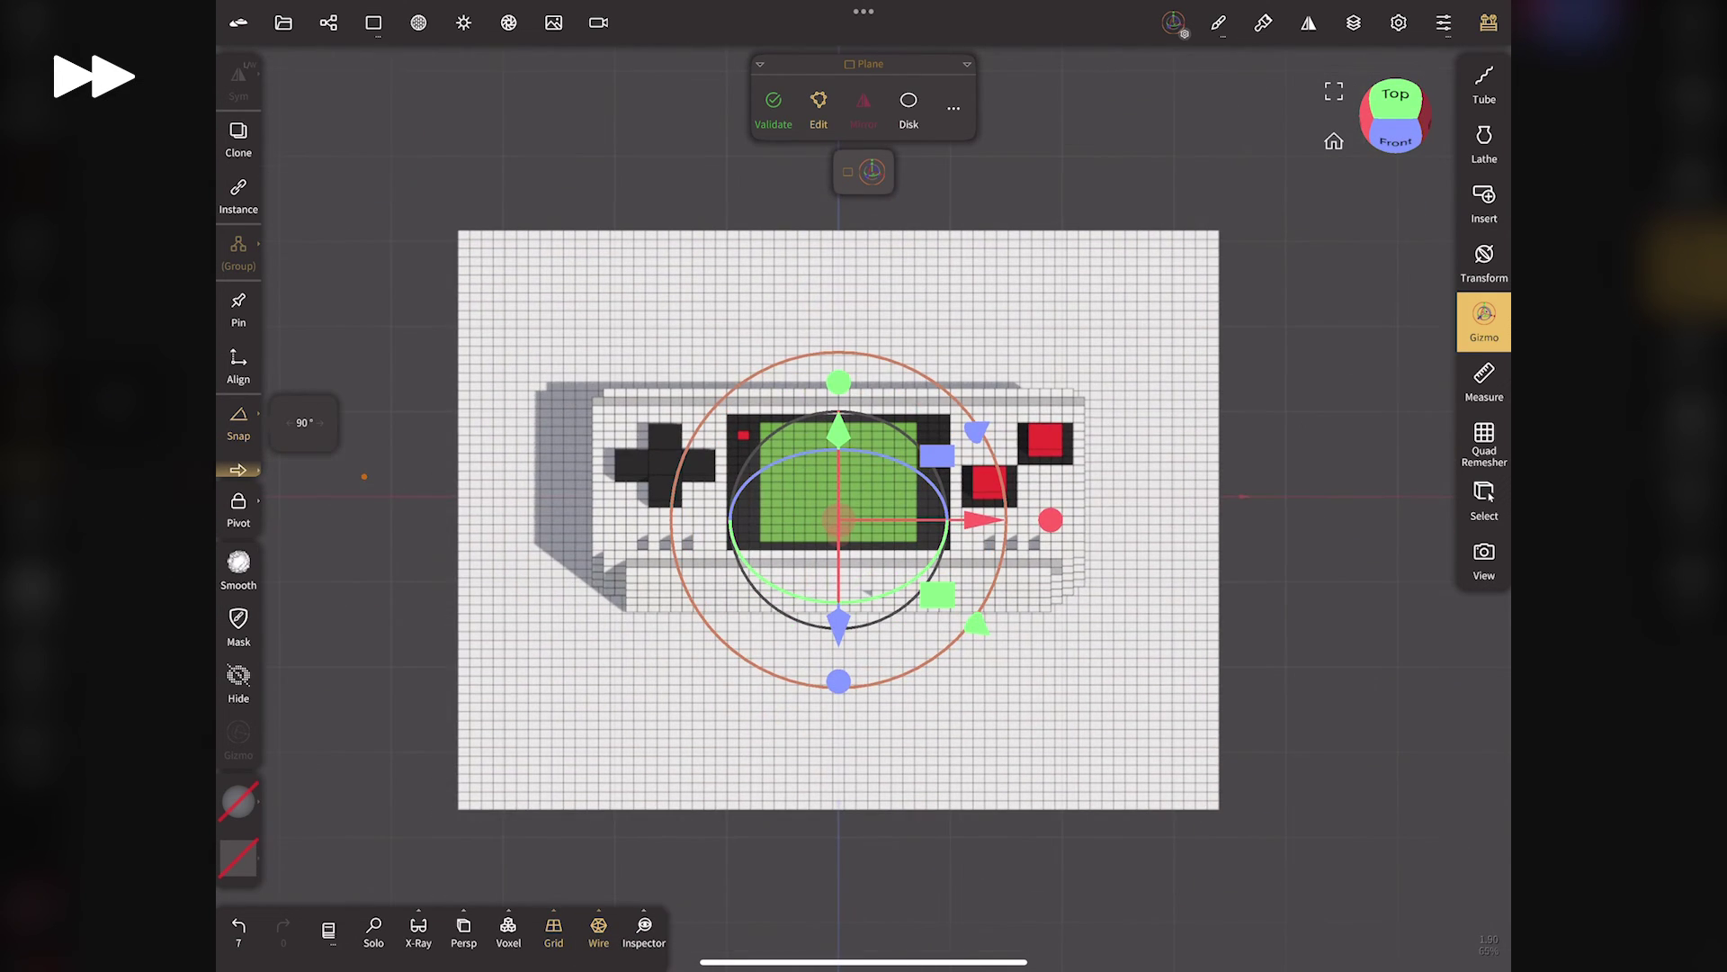
Paint the whole plane dark red (#711a1a).
left_click(238, 801)
left_click_drag(405, 799, 440, 794)
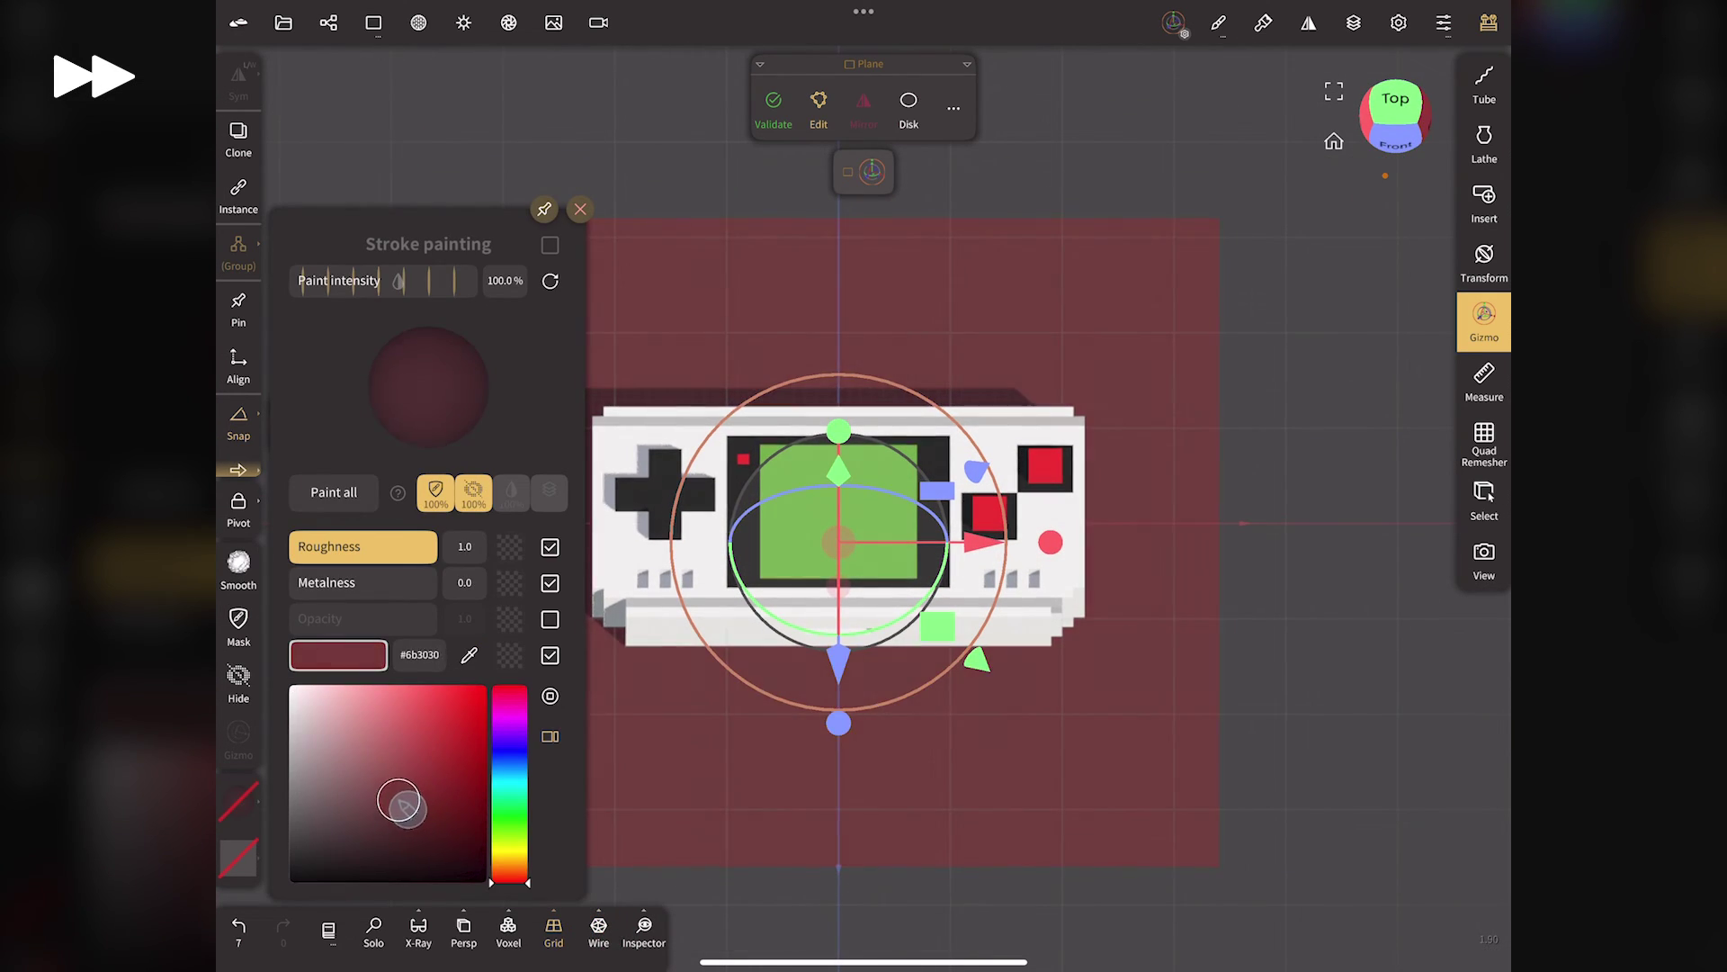
left_click(311, 491)
left_click(580, 209)
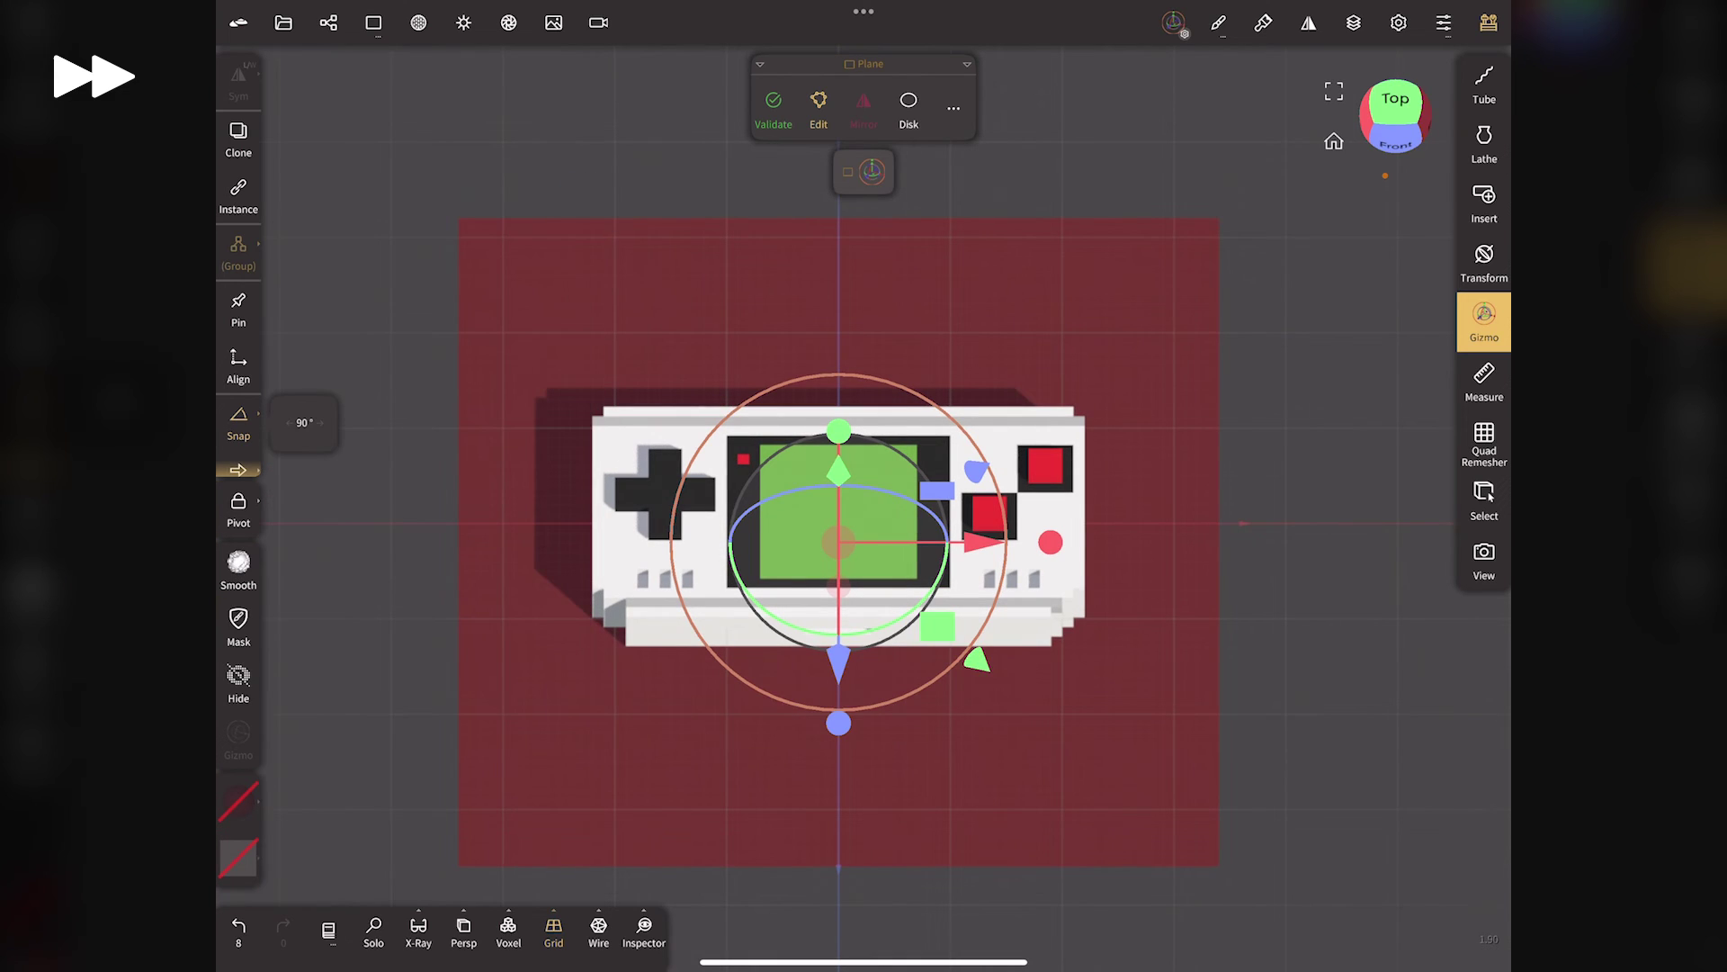
left_click(1396, 142)
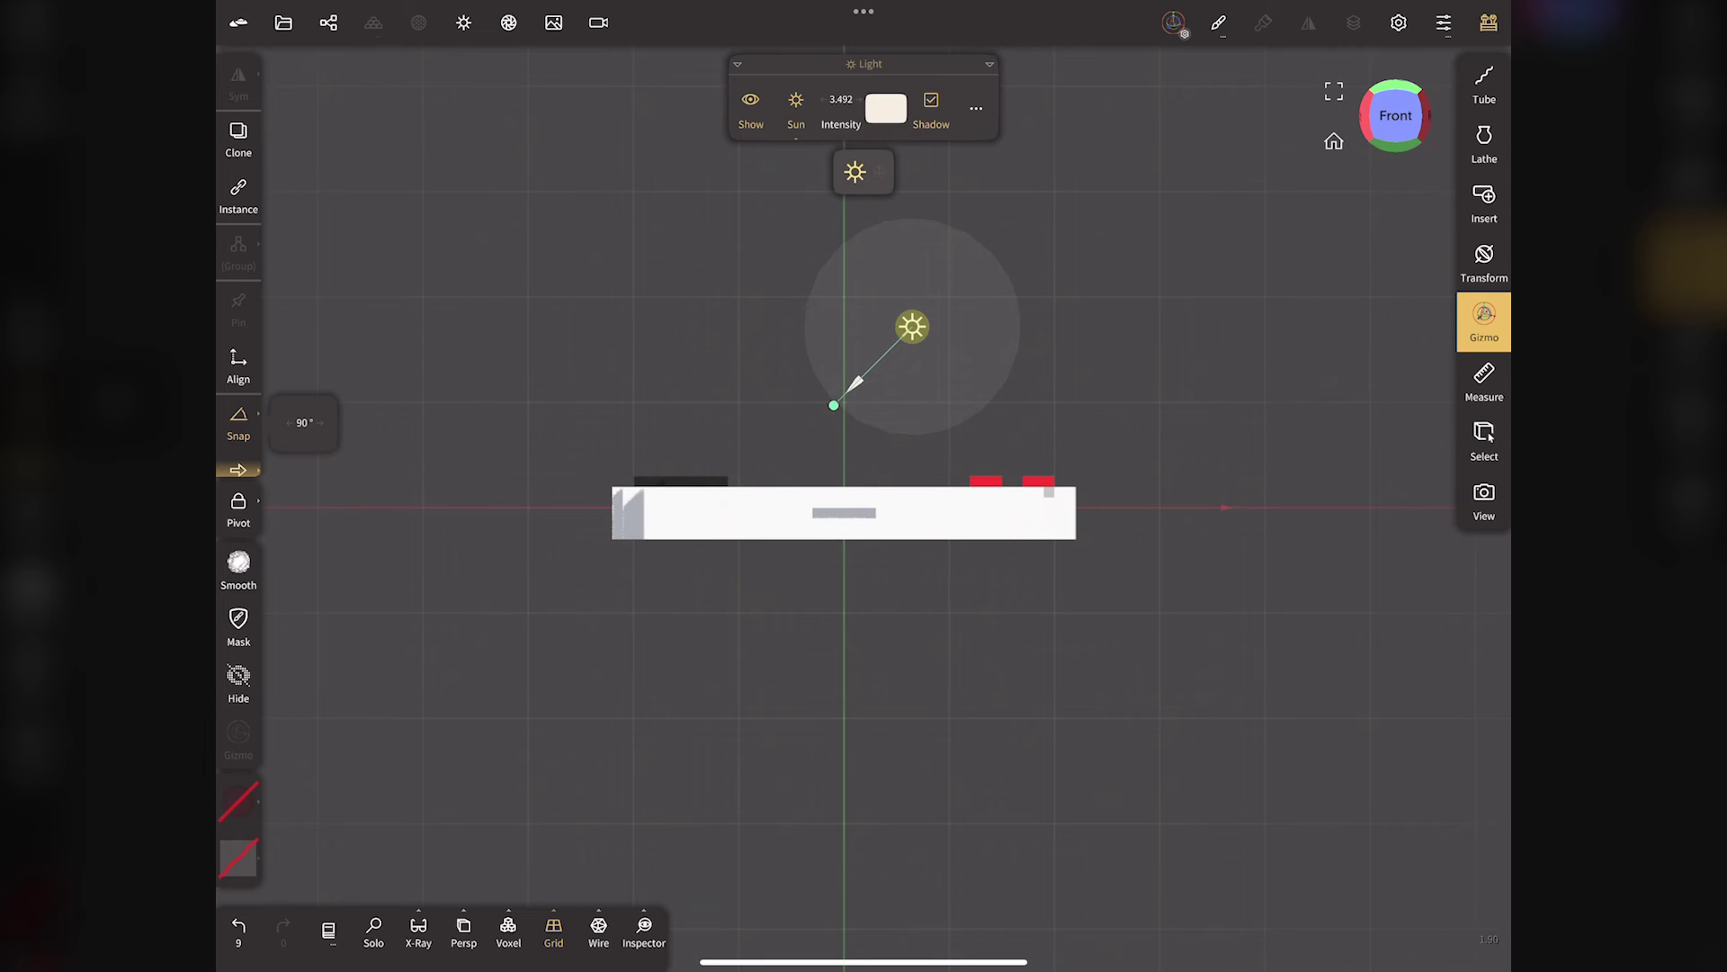
Re-aim the sun light so the console's shadow falls short toward the lower left.
left_click_drag(913, 327, 1102, 267)
left_click_drag(1401, 130, 1392, 289)
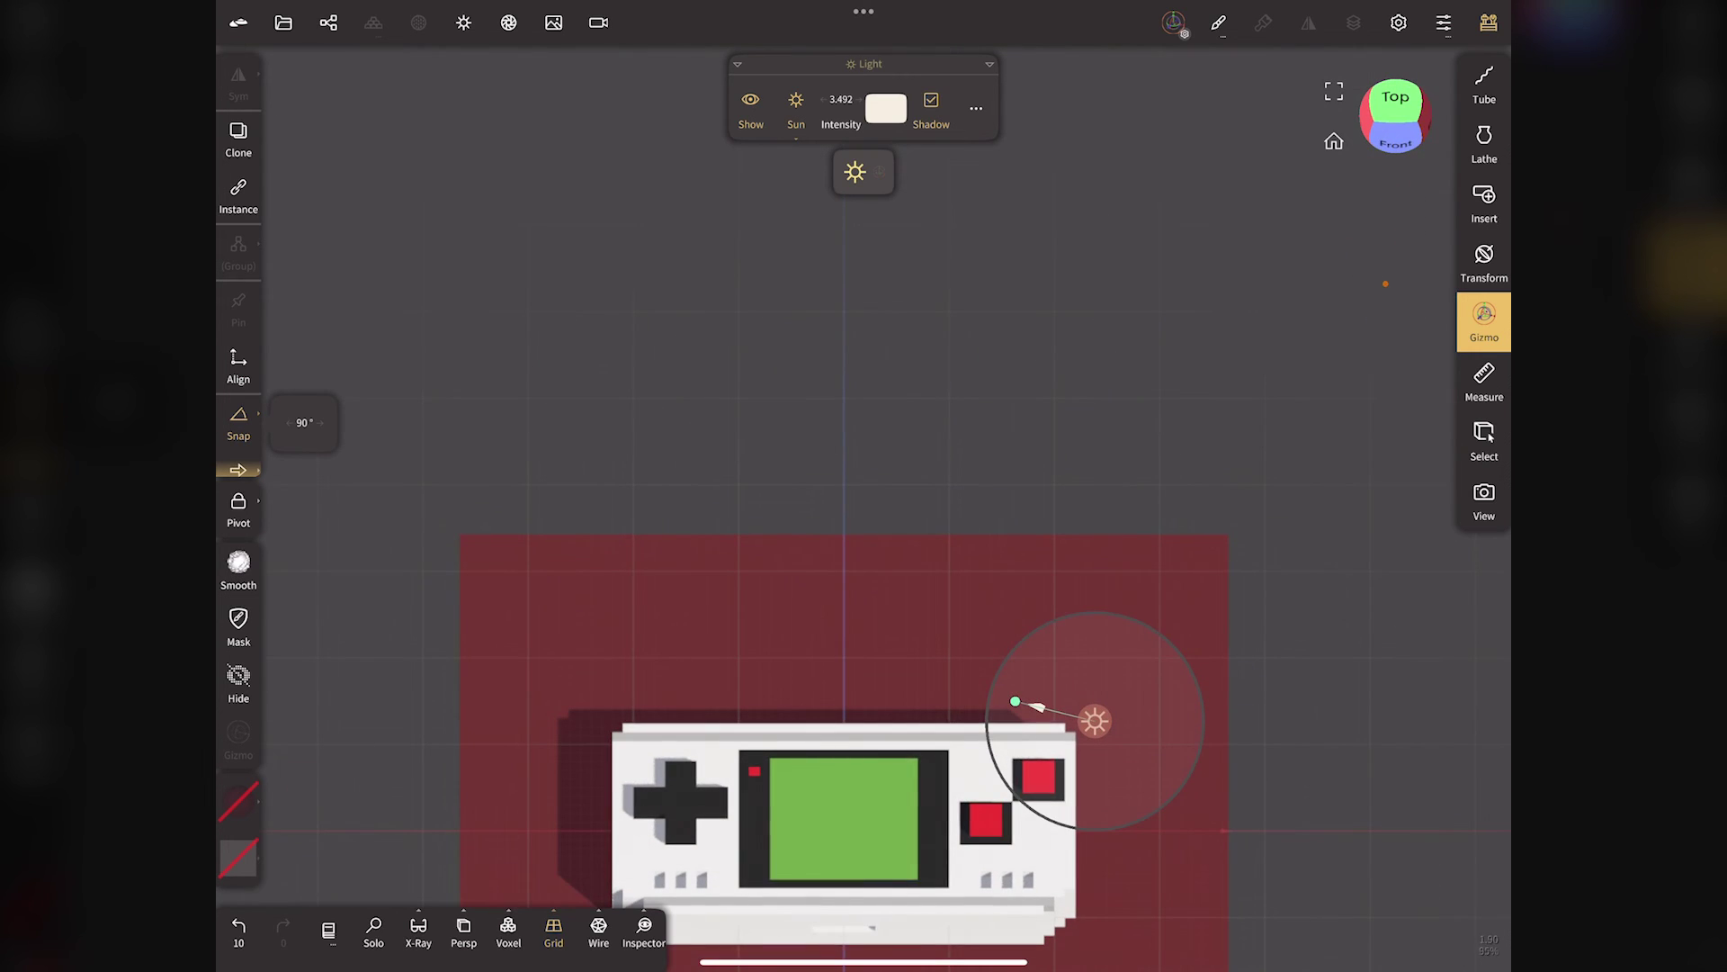
left_click_drag(1401, 131, 1400, 243)
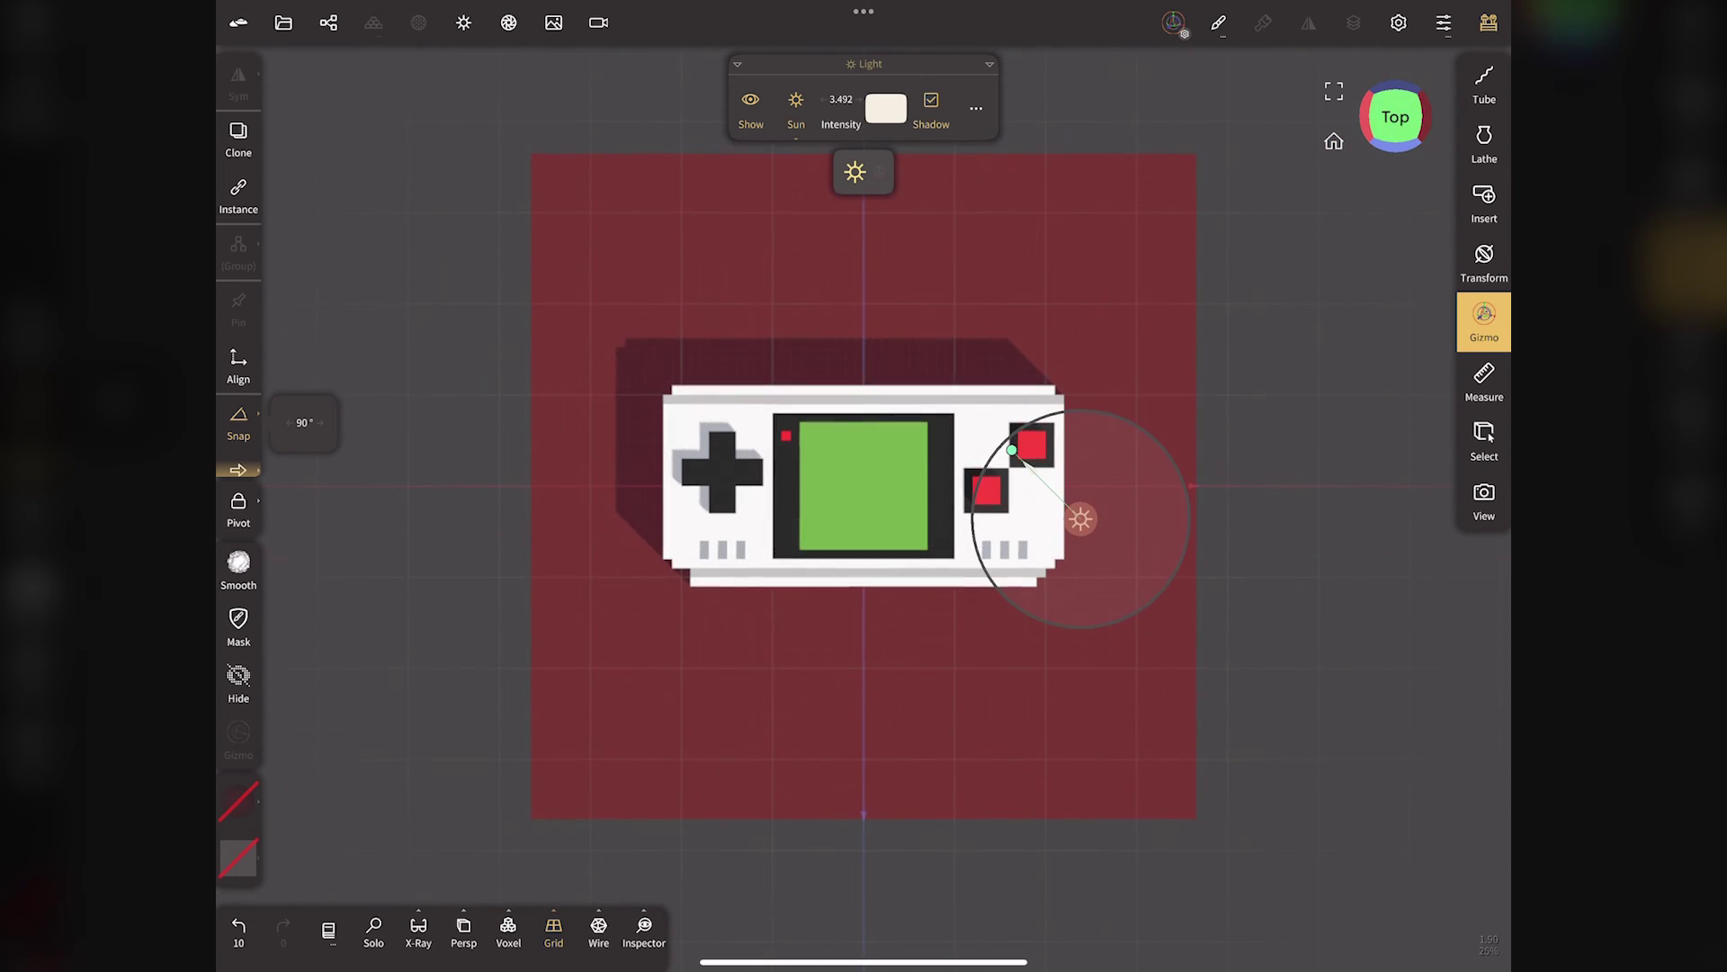
mouse_move(1079, 513)
left_mouse_down()
mouse_move(1101, 664)
mouse_move(1107, 395)
left_mouse_up()
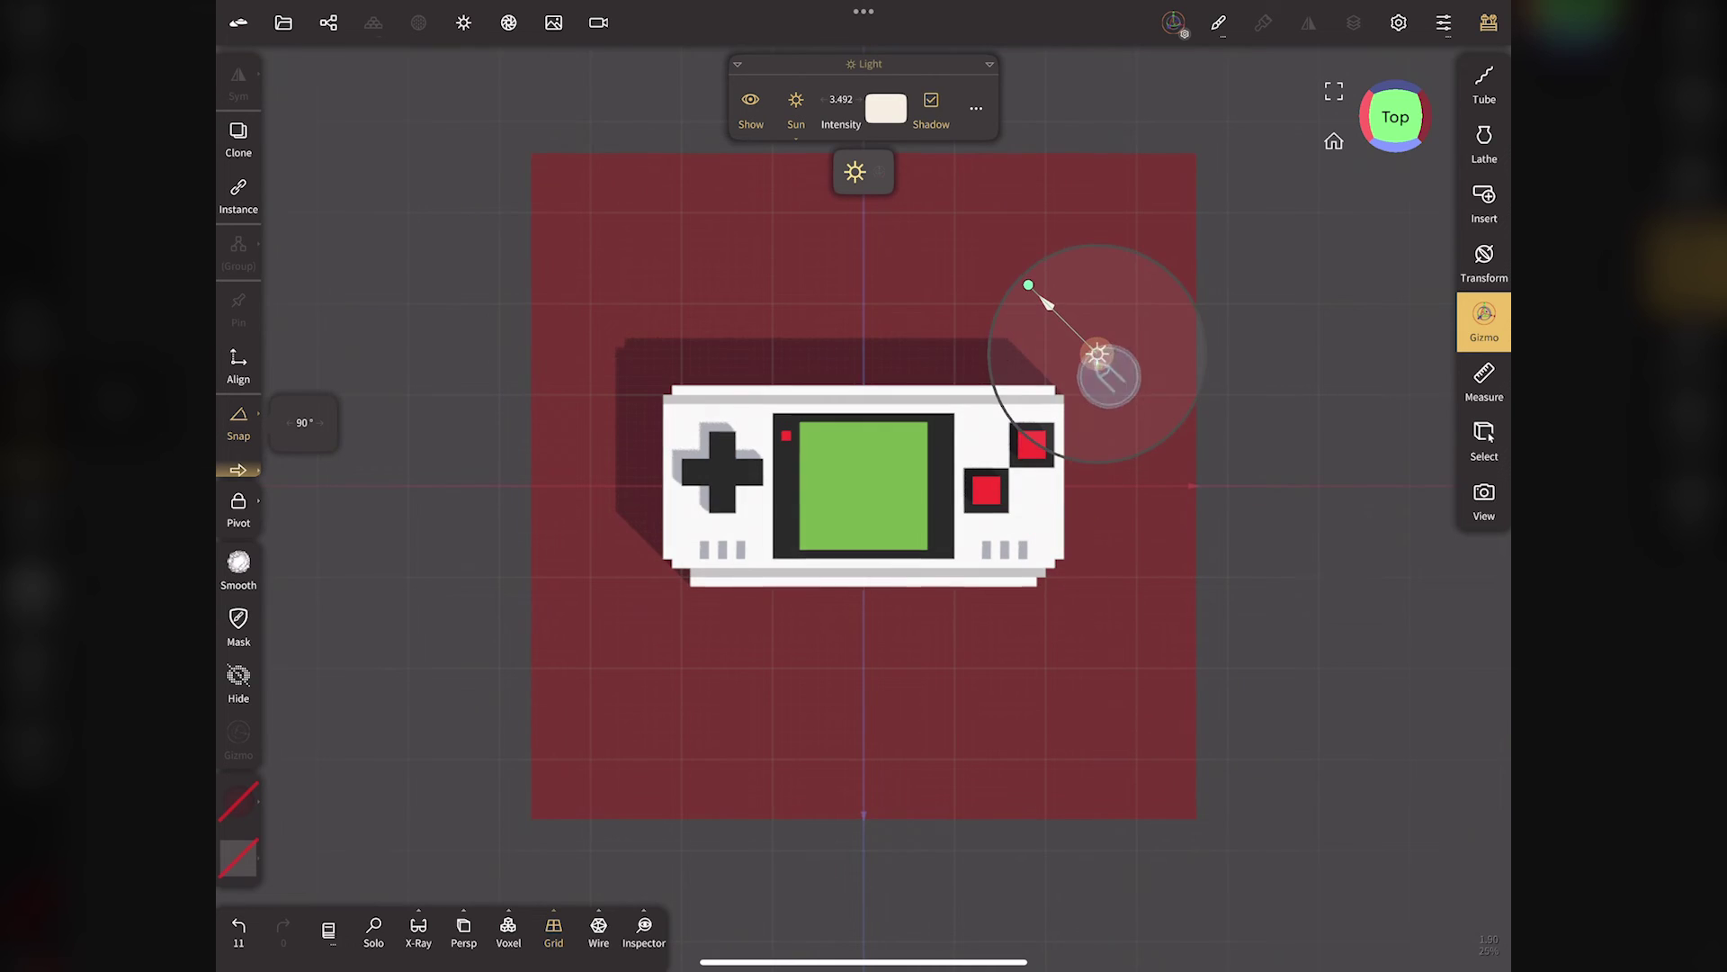
mouse_move(1010, 347)
left_mouse_down()
mouse_move(959, 446)
mouse_move(1005, 473)
left_mouse_up()
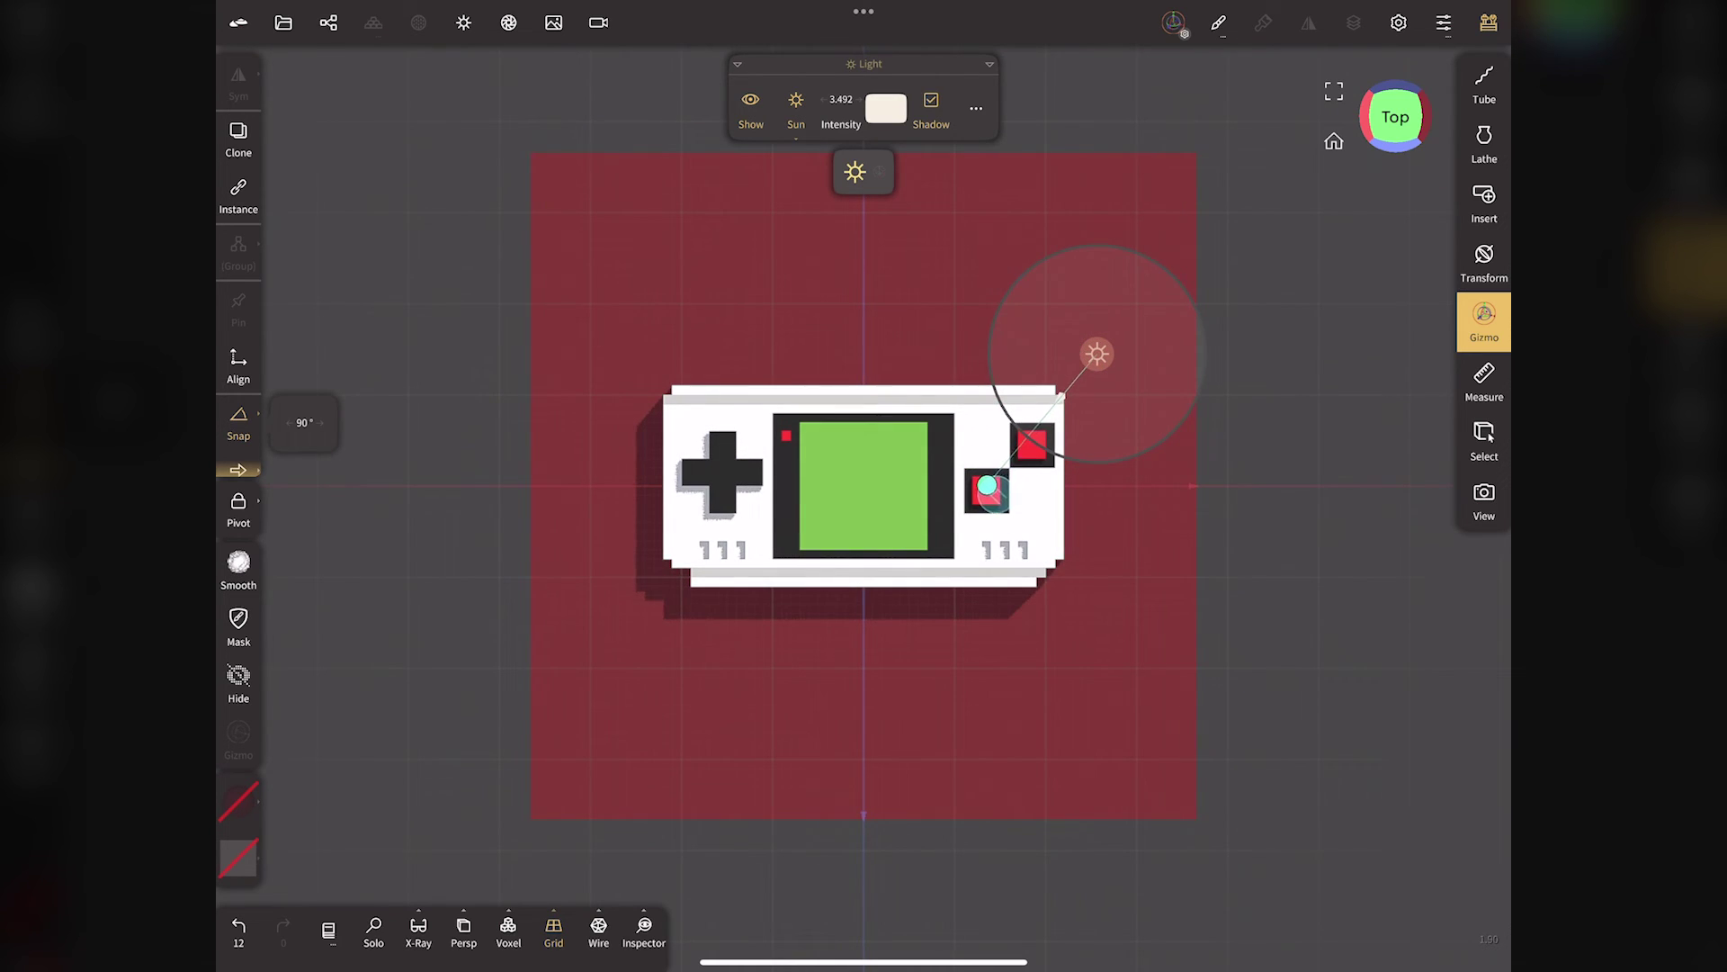
left_click_drag(986, 486, 986, 487)
left_click_drag(1304, 684, 1305, 585)
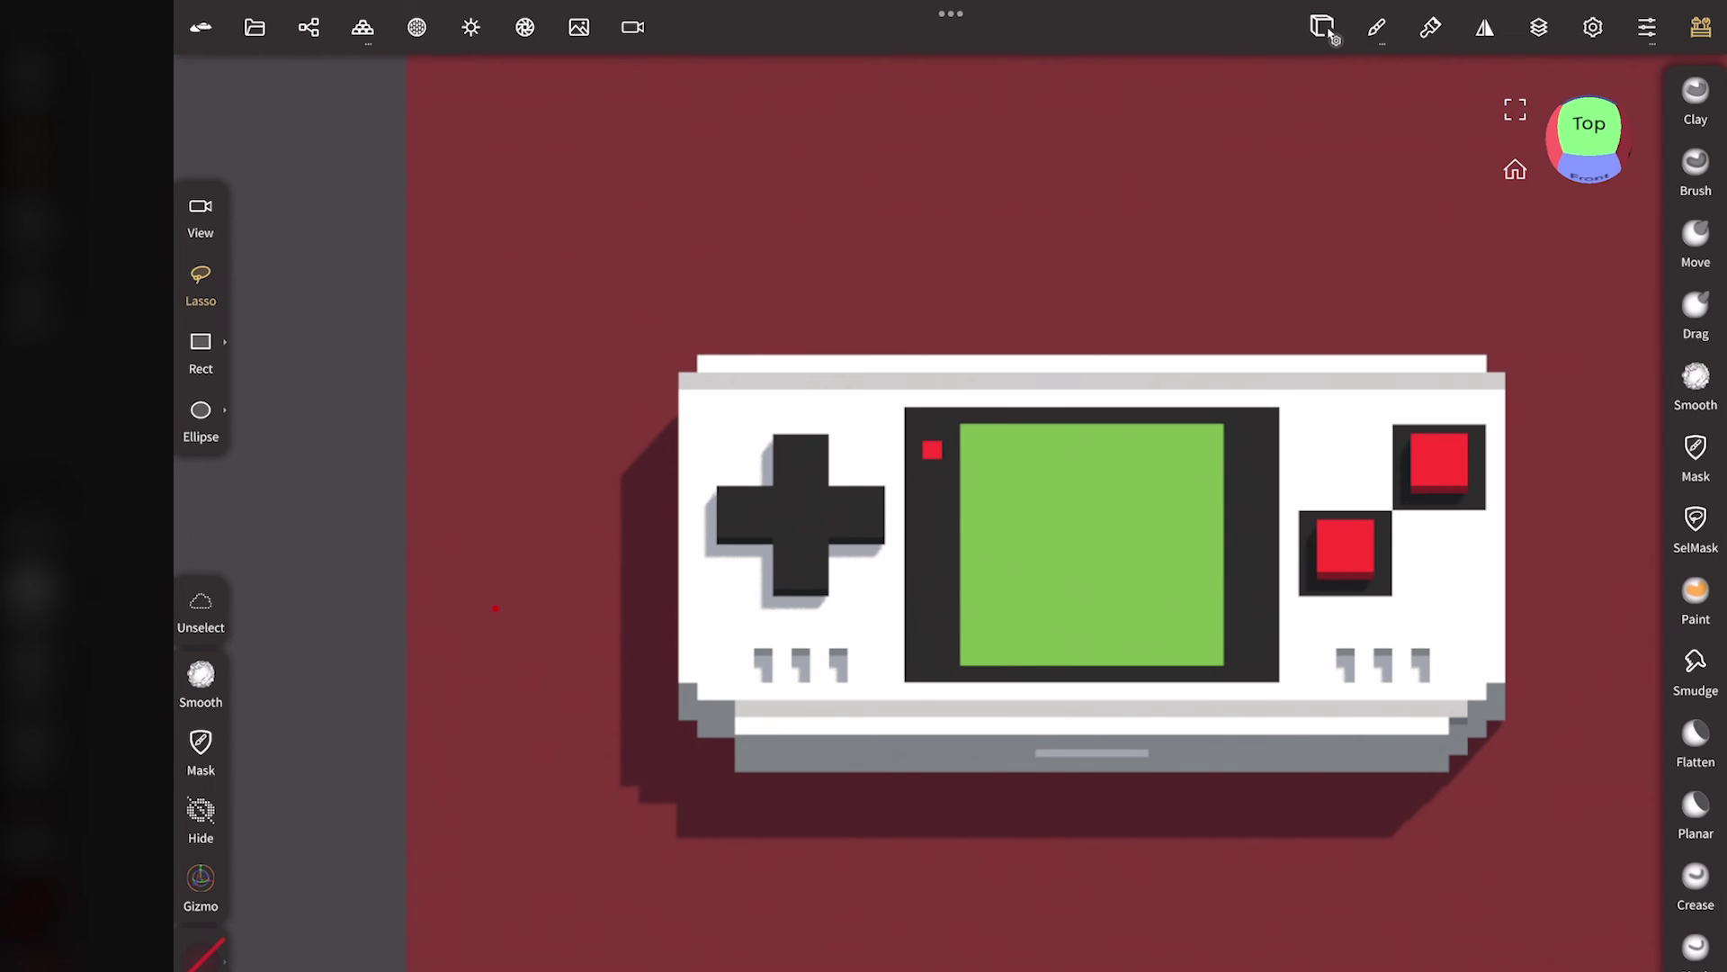
Enable post-processing with screen-space reflections and reduced ambient occlusion size and strength.
left_click(521, 27)
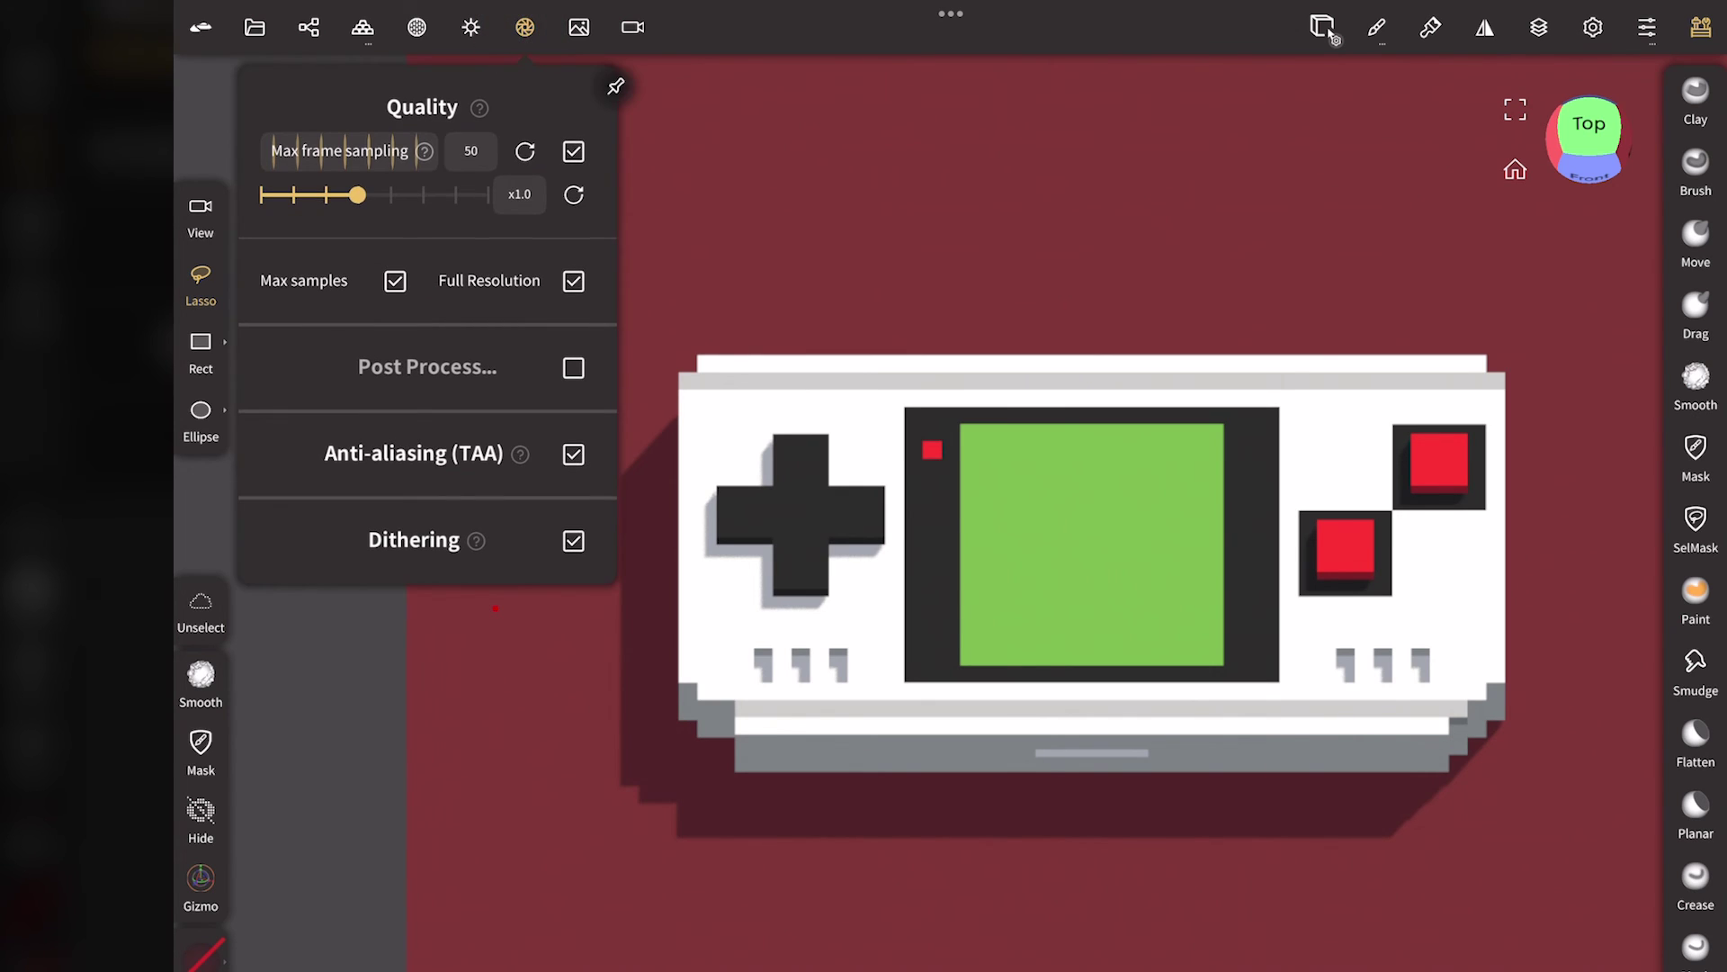
left_click(568, 361)
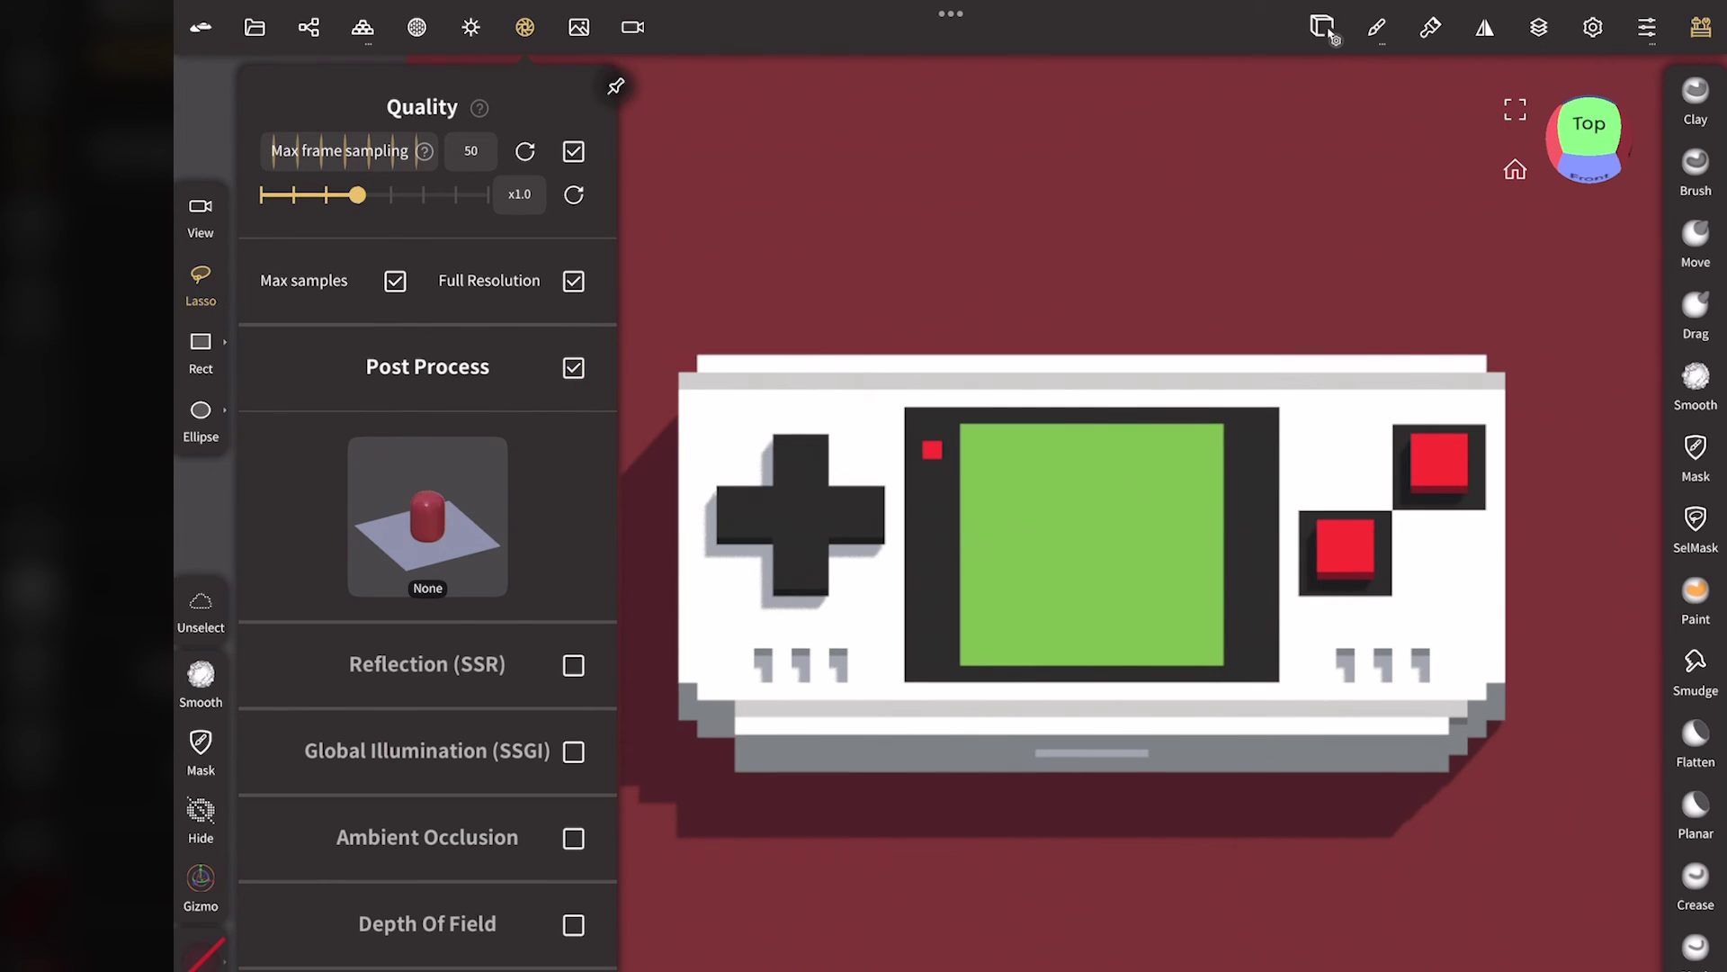
left_click(574, 665)
scroll(427, 540, "down", 5)
left_click(574, 479)
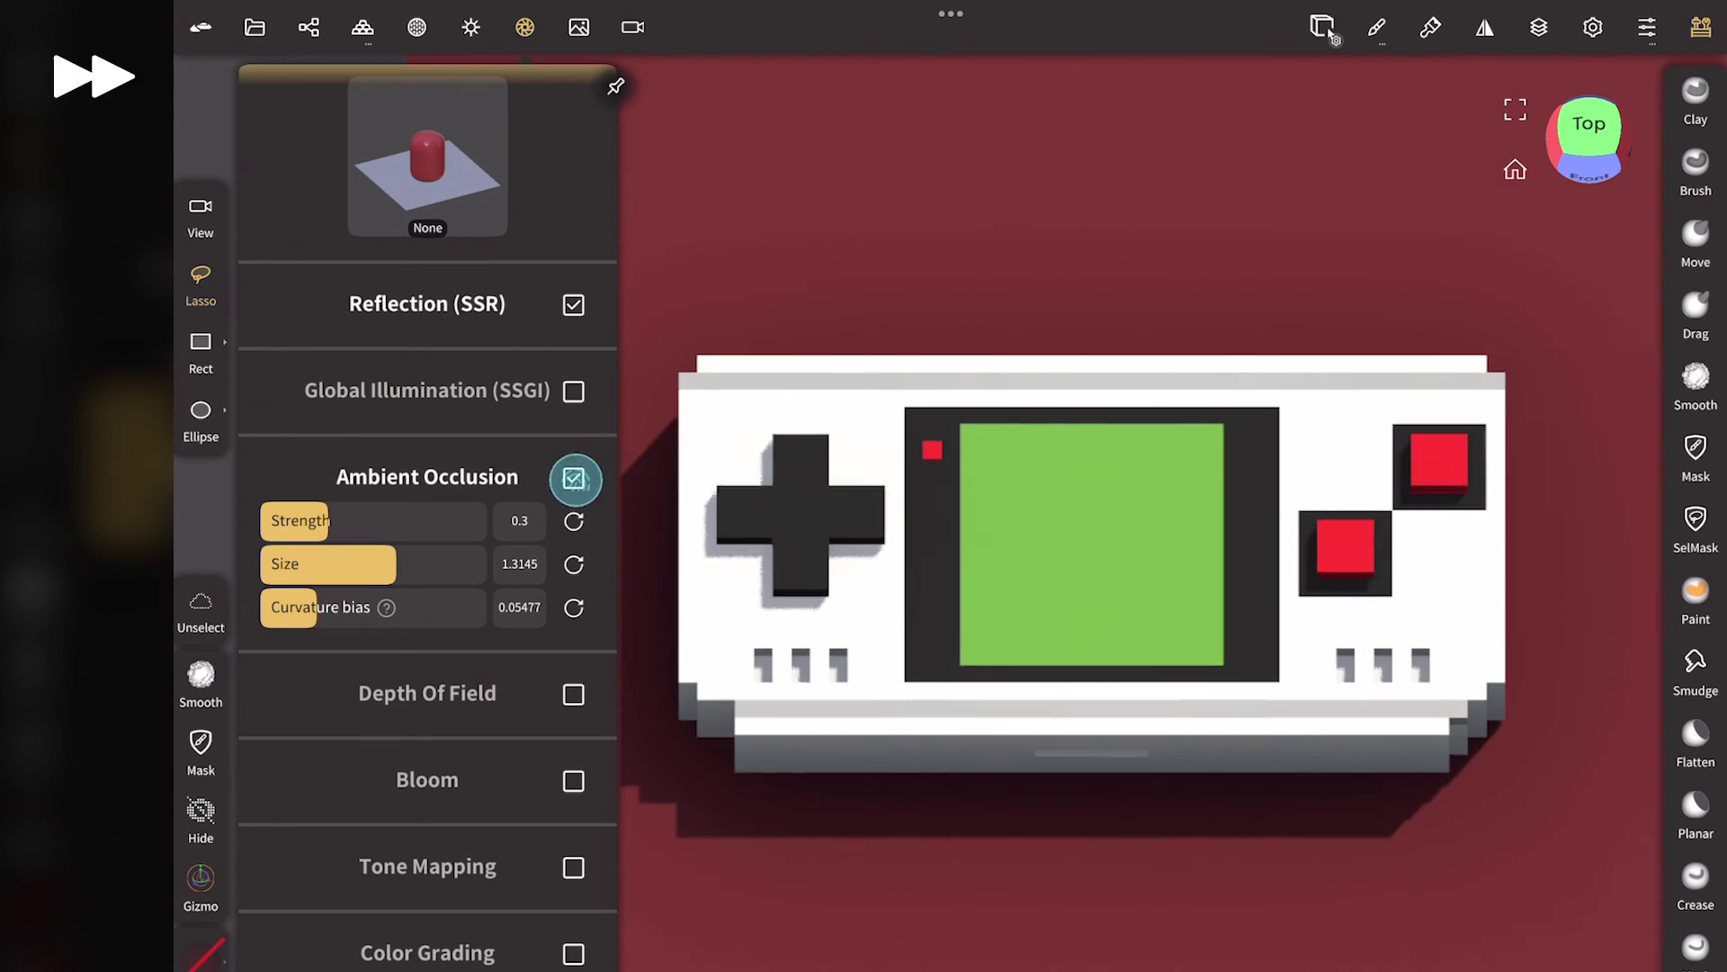
mouse_move(391, 564)
left_mouse_down()
mouse_move(336, 564)
mouse_move(279, 524)
mouse_move(314, 563)
mouse_move(270, 608)
left_mouse_up()
scroll(309, 270, "down", 3)
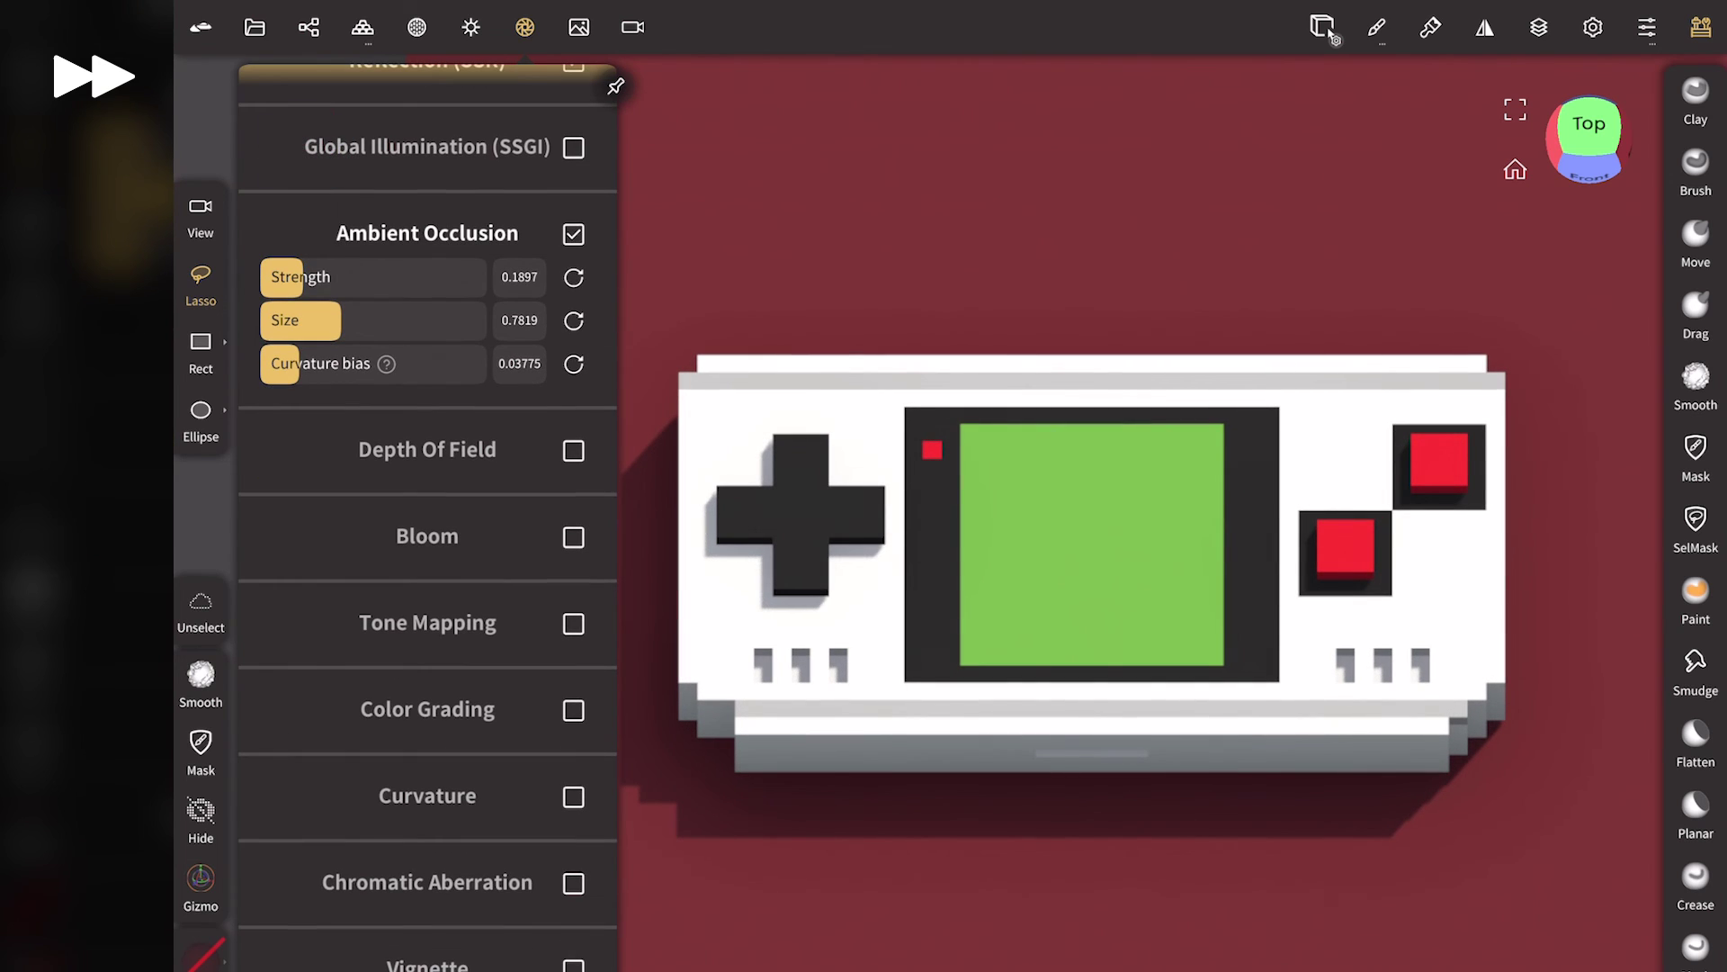
Add tone mapping at exposure 1.1121, grain at 0.4793 and sharpness at 0.5.
left_click(573, 623)
mouse_move(288, 752)
left_mouse_down()
mouse_move(354, 709)
mouse_move(337, 713)
left_mouse_up()
left_click_drag(297, 798, 363, 796)
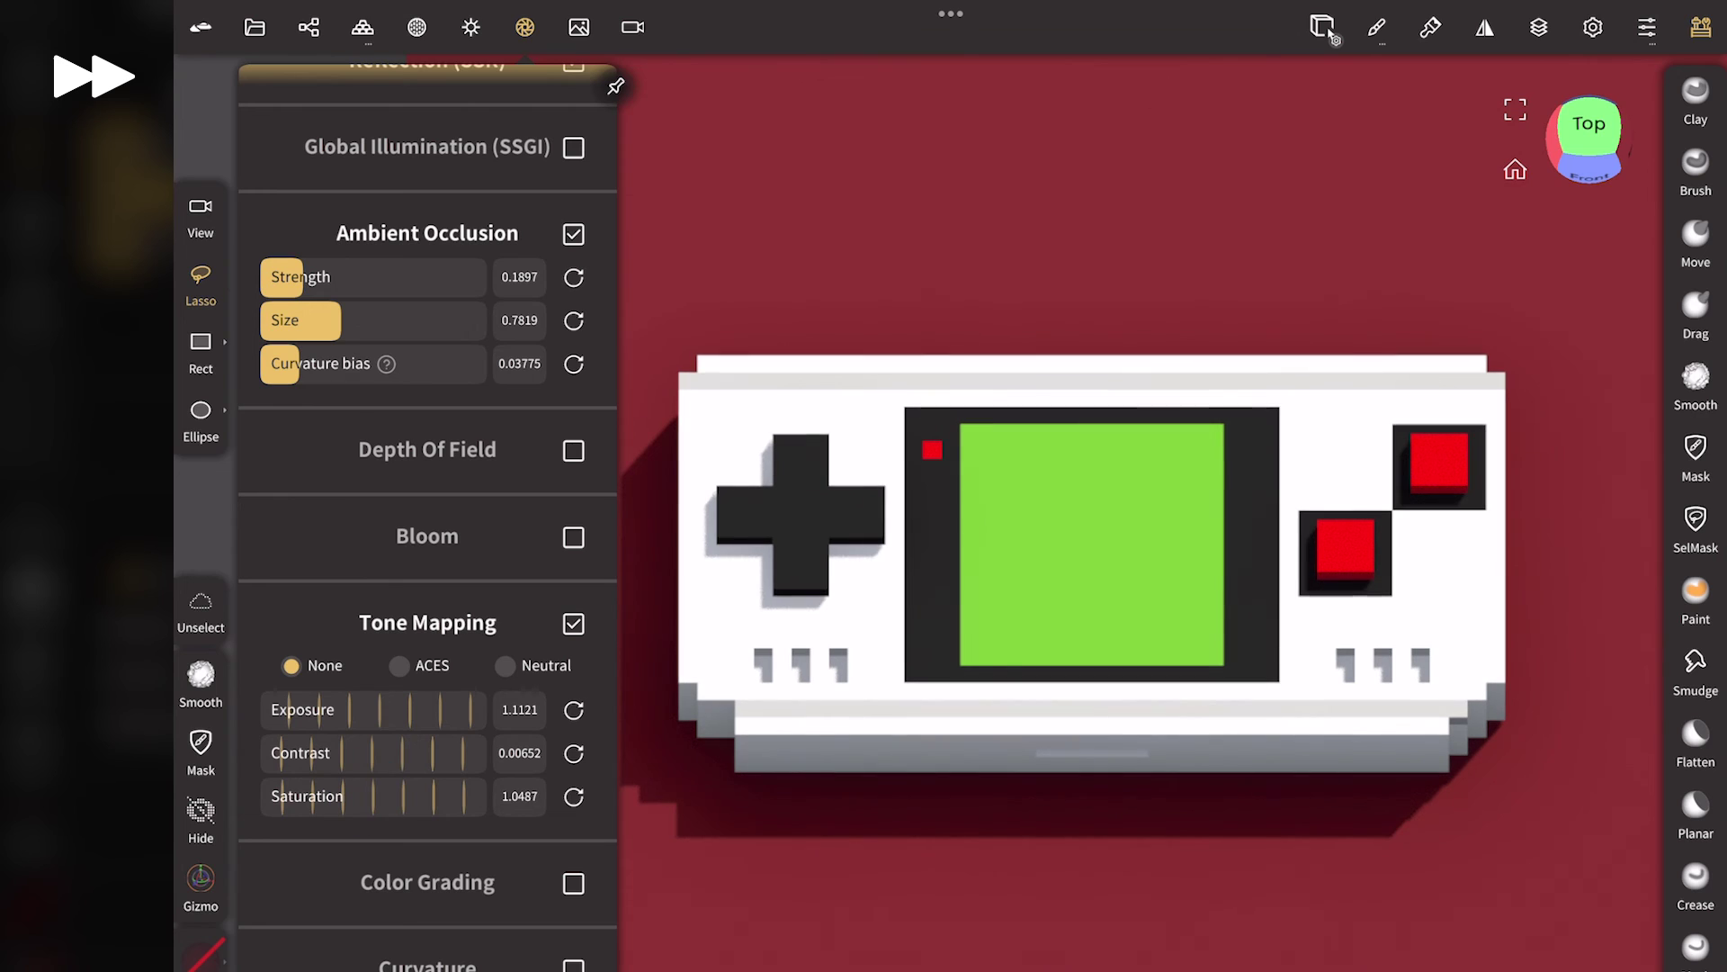
scroll(281, 339, "down", 3)
scroll(262, 482, "down", 3)
scroll(315, 405, "down", 3)
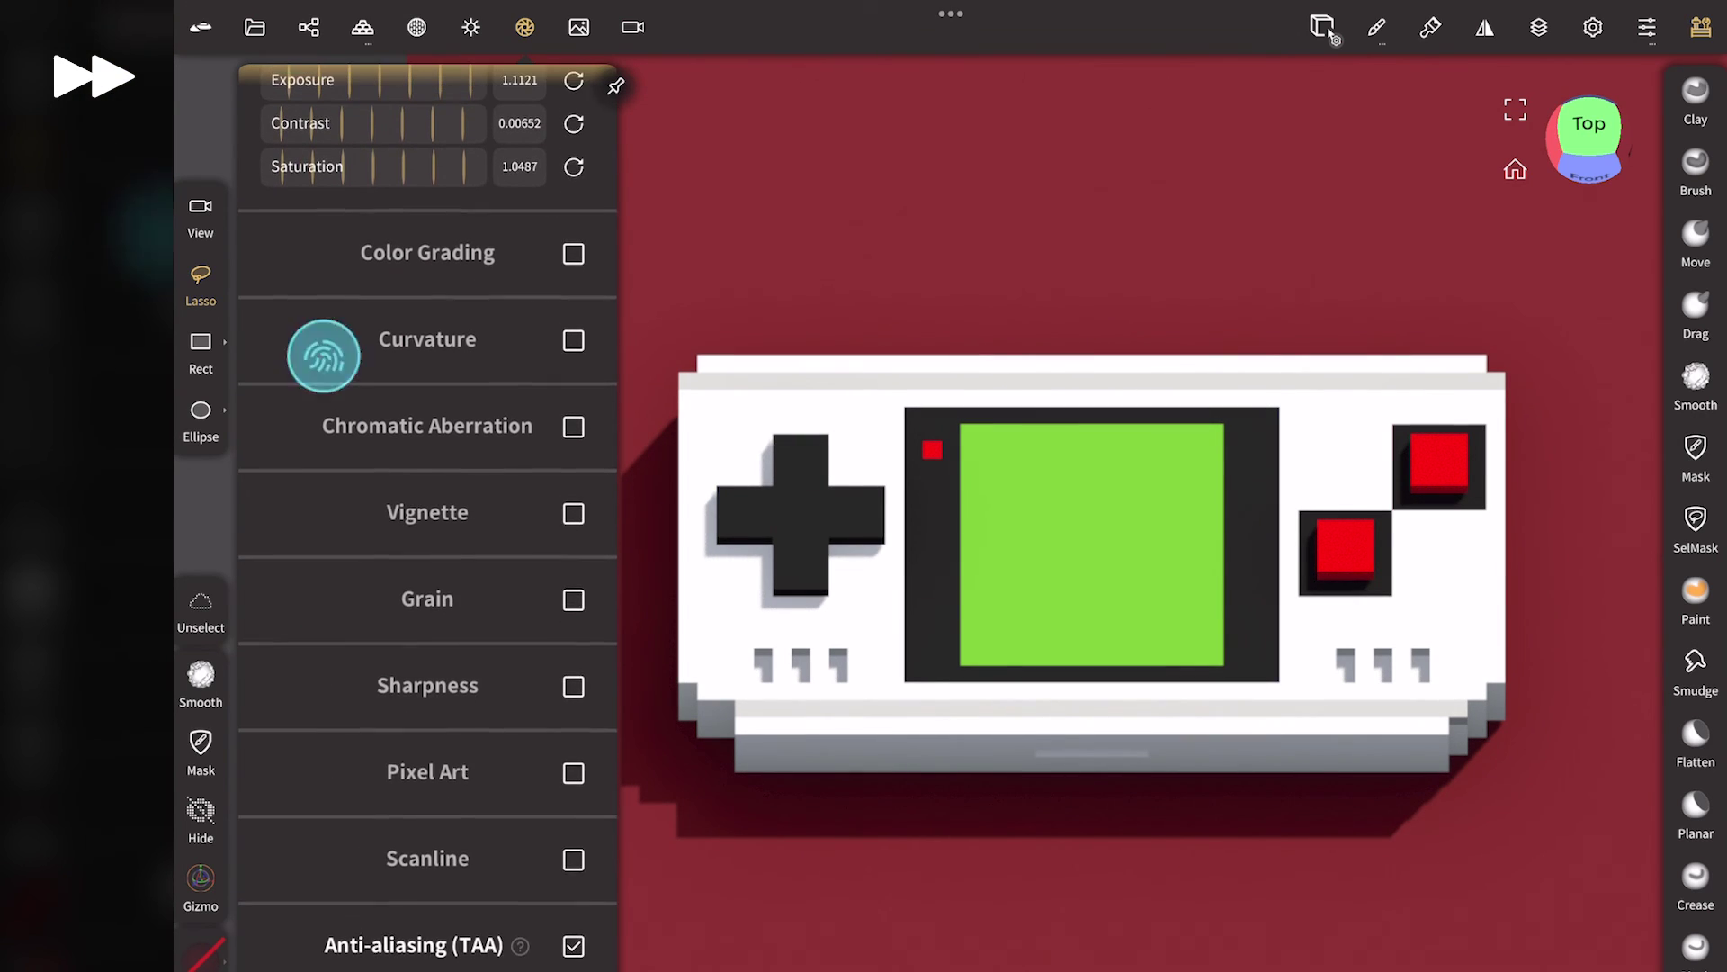
left_click(573, 599)
left_click_drag(387, 646, 454, 645)
left_click(573, 731)
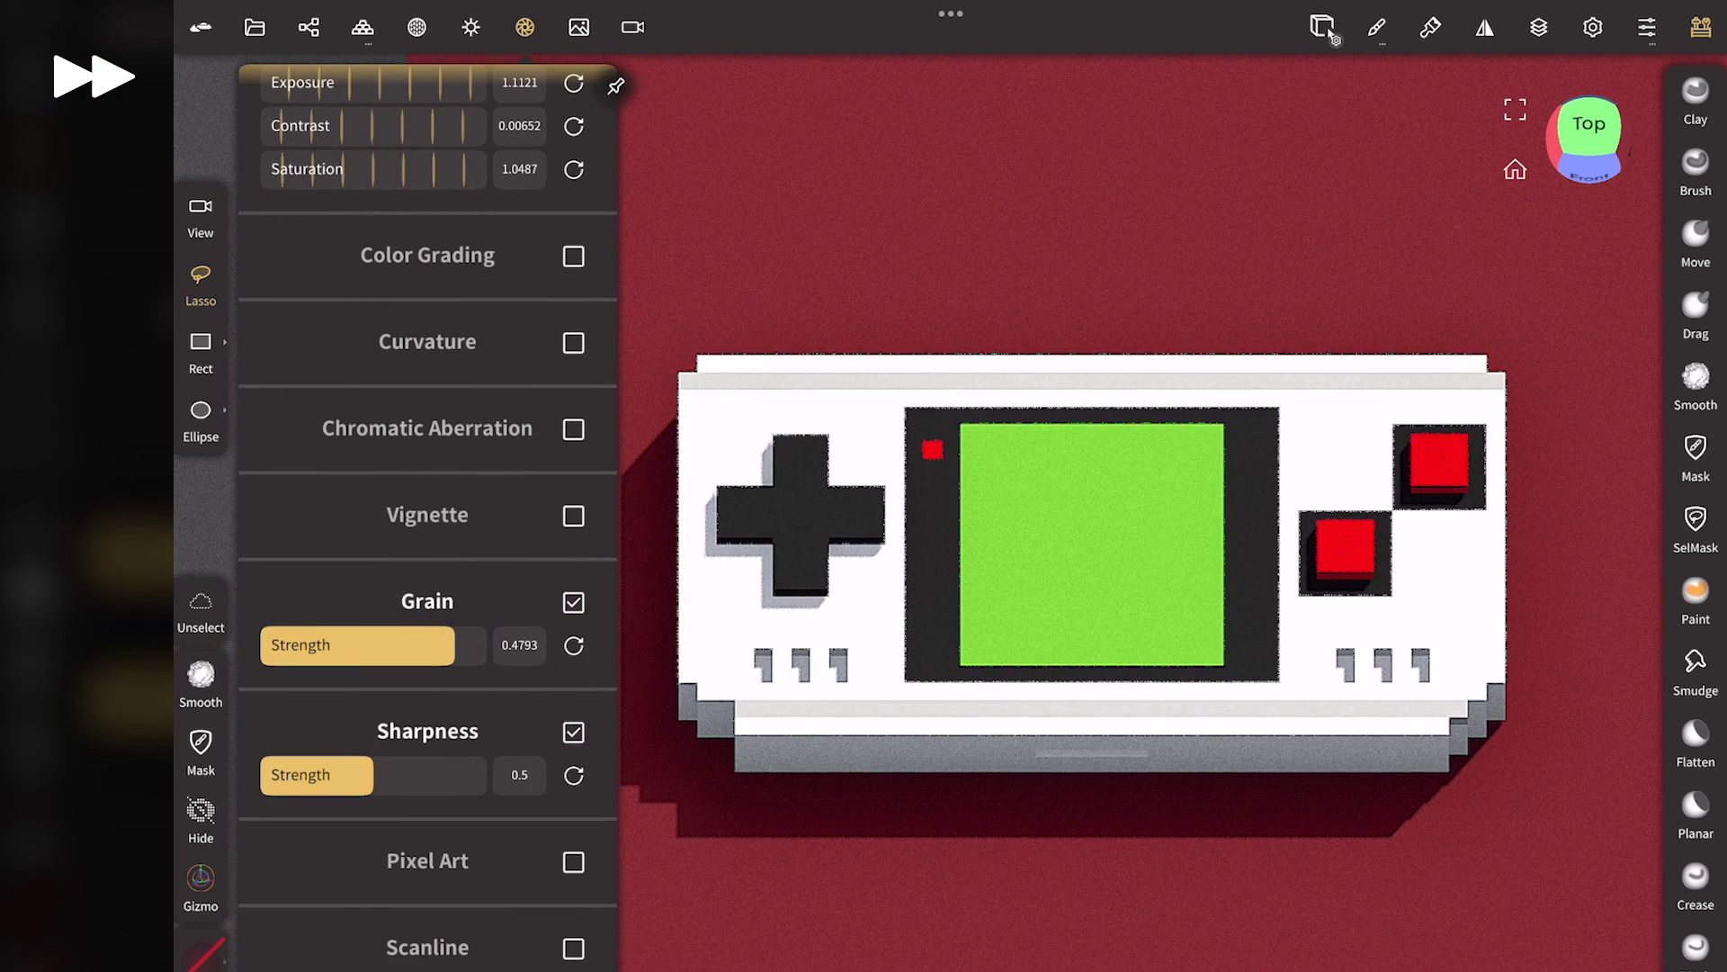
left_click_drag(369, 775, 270, 778)
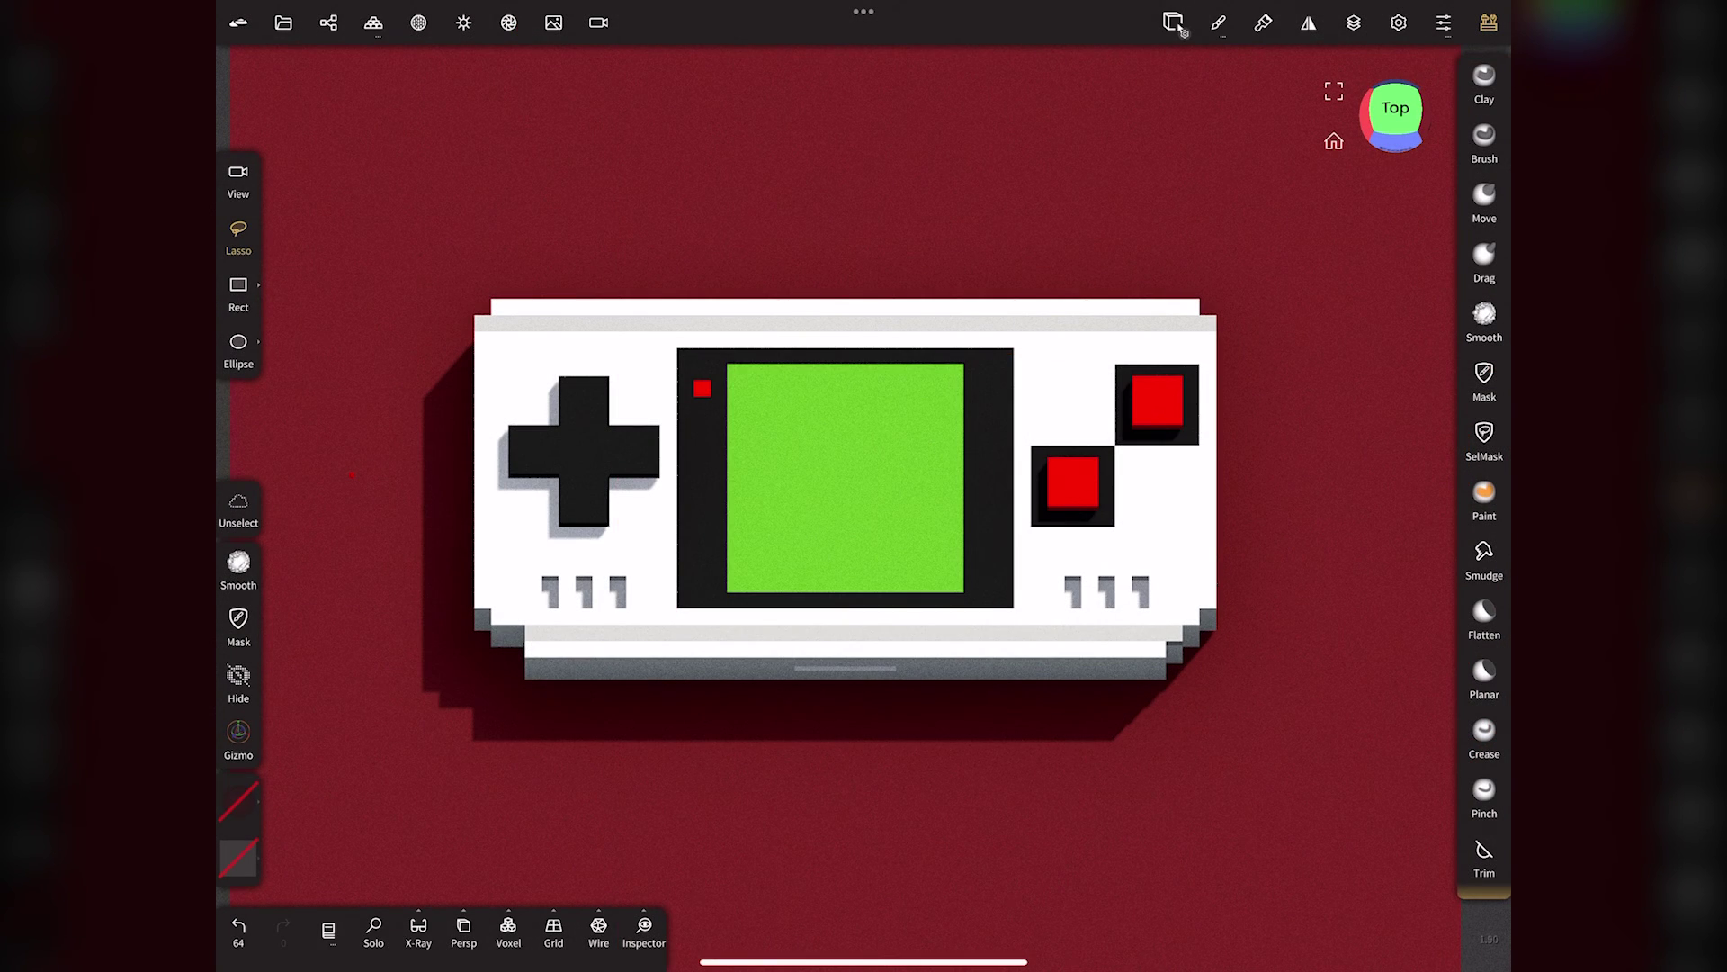
Add a new light to the scene and make it a point light.
left_click(463, 23)
left_click(427, 540)
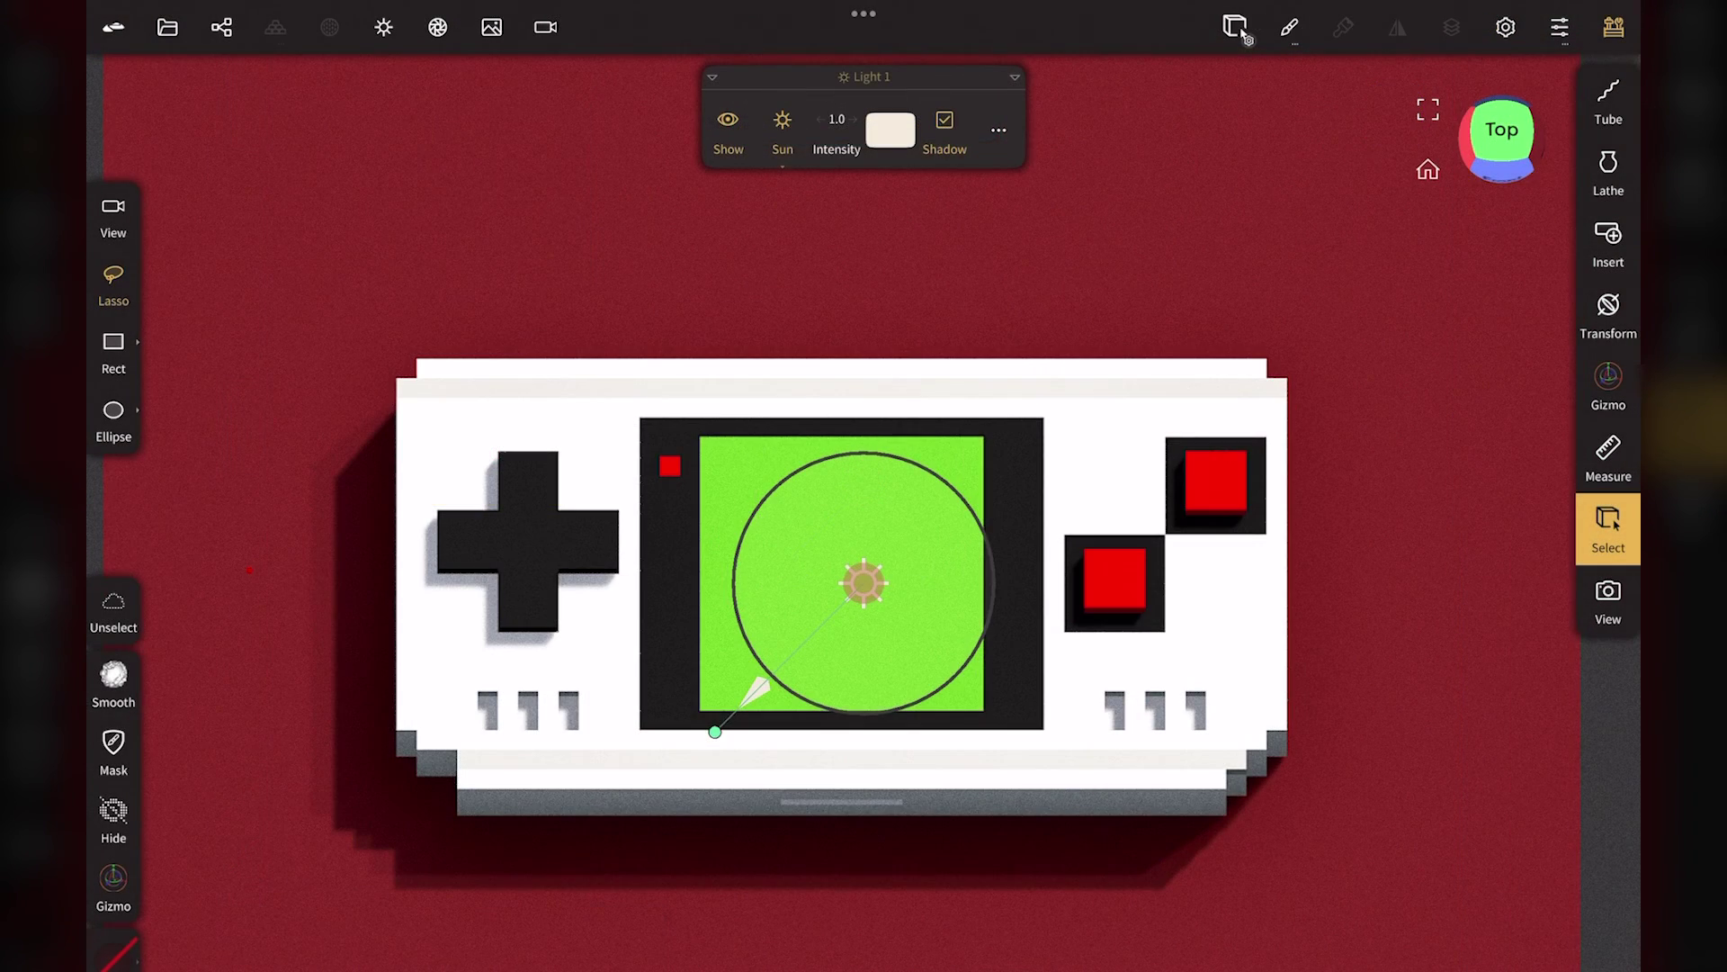
left_click(791, 130)
left_click(823, 230)
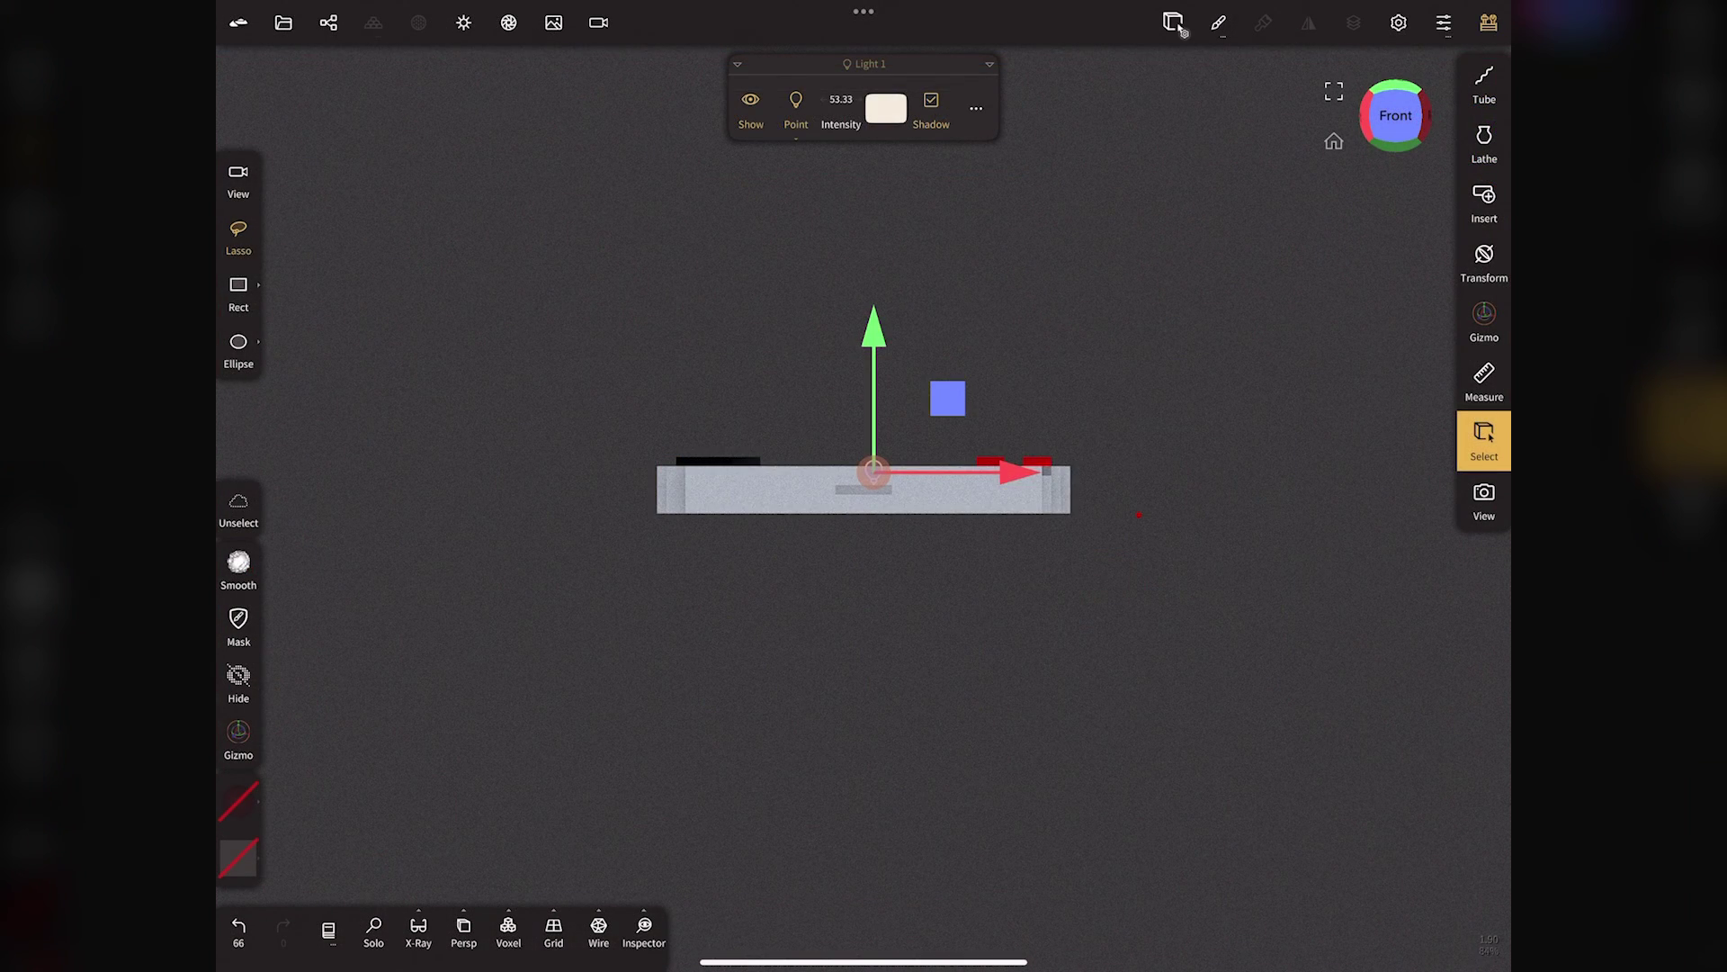
Recentre the point light's pivot and raise the light above the console.
left_click(1179, 27)
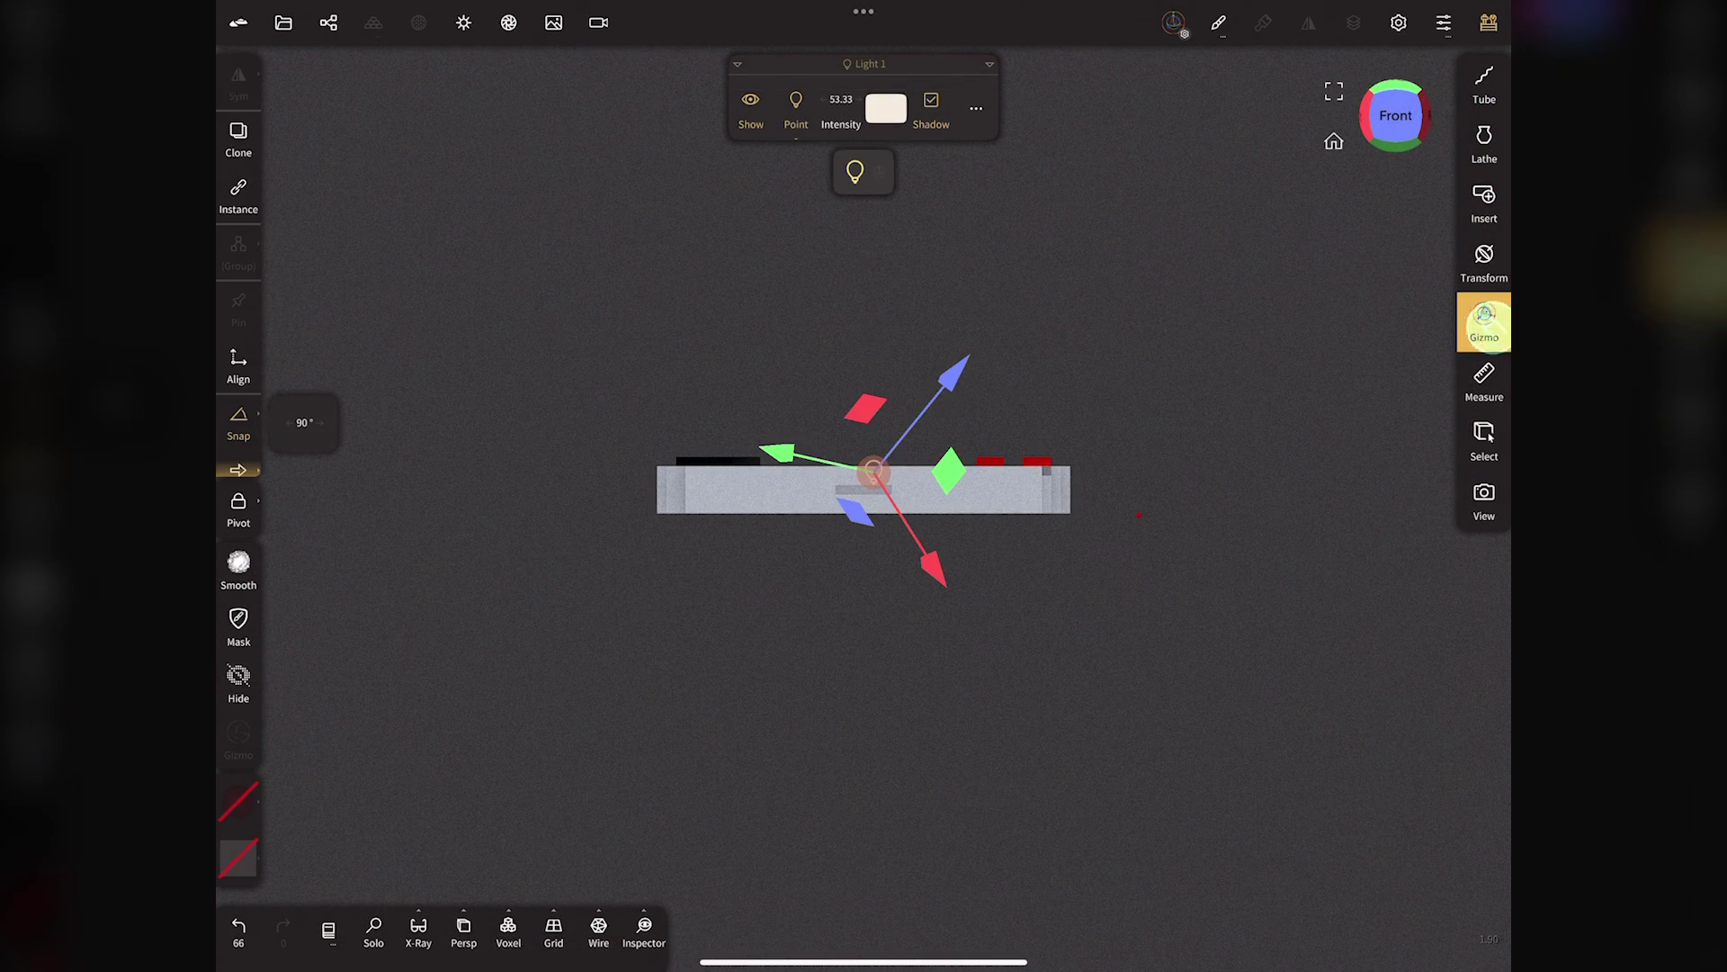
left_click(239, 507)
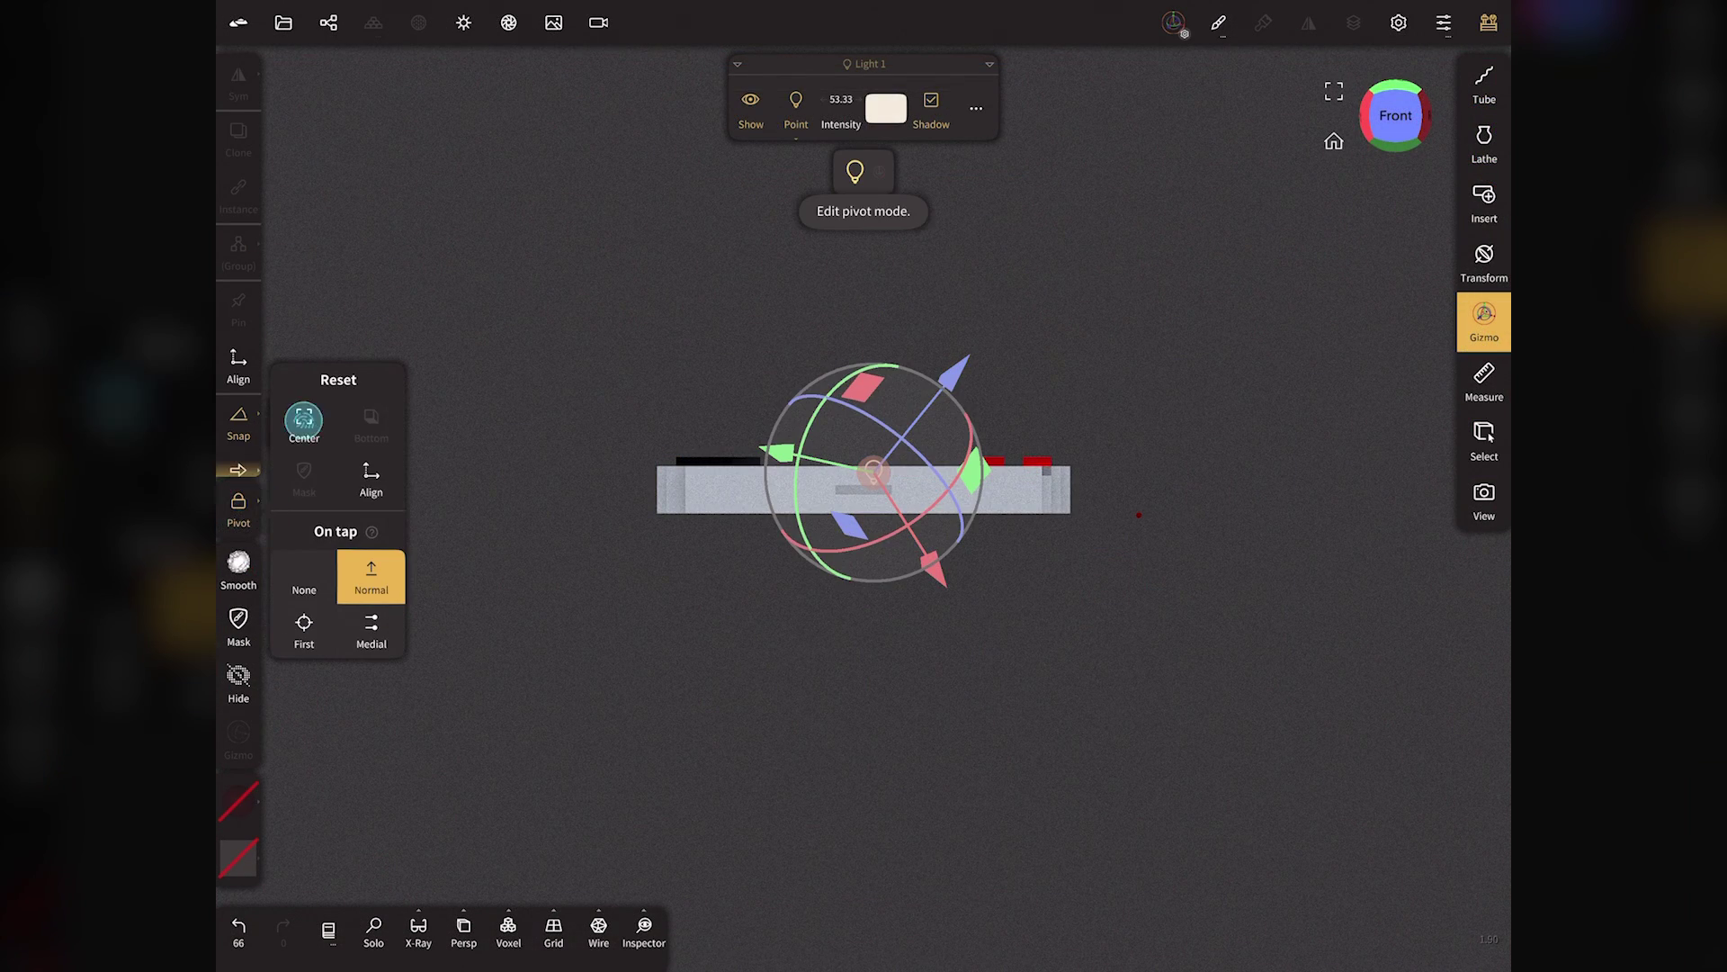
left_click(371, 479)
left_click(238, 507)
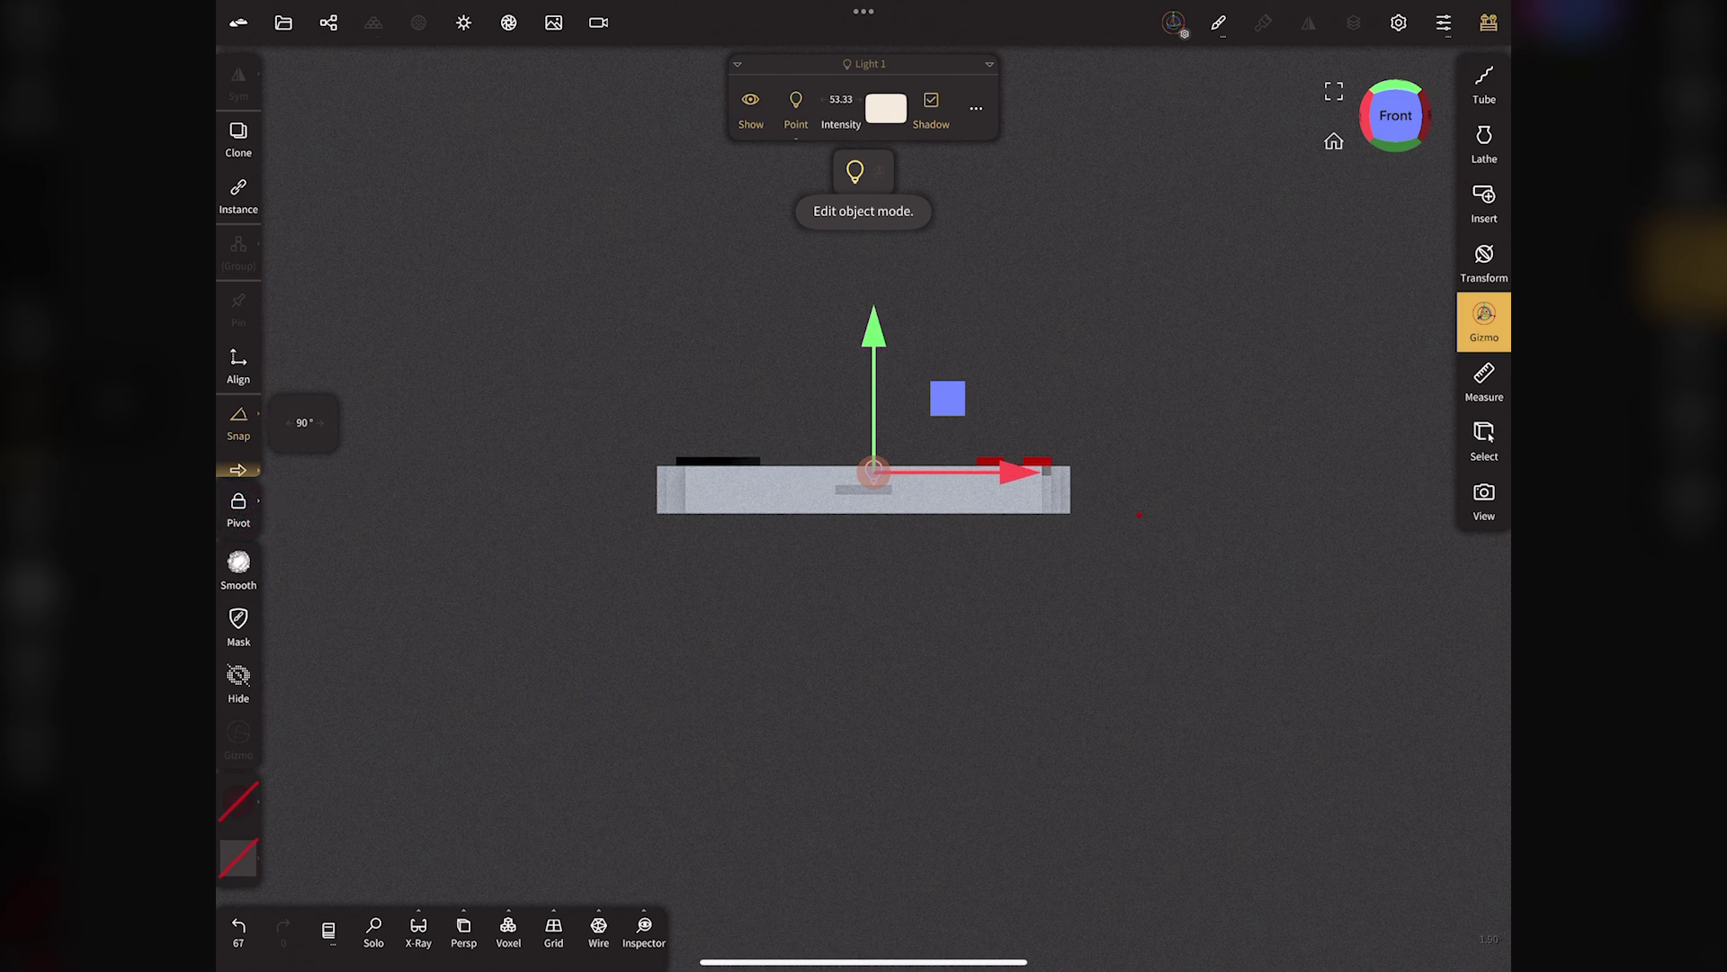
left_click_drag(873, 333, 873, 297)
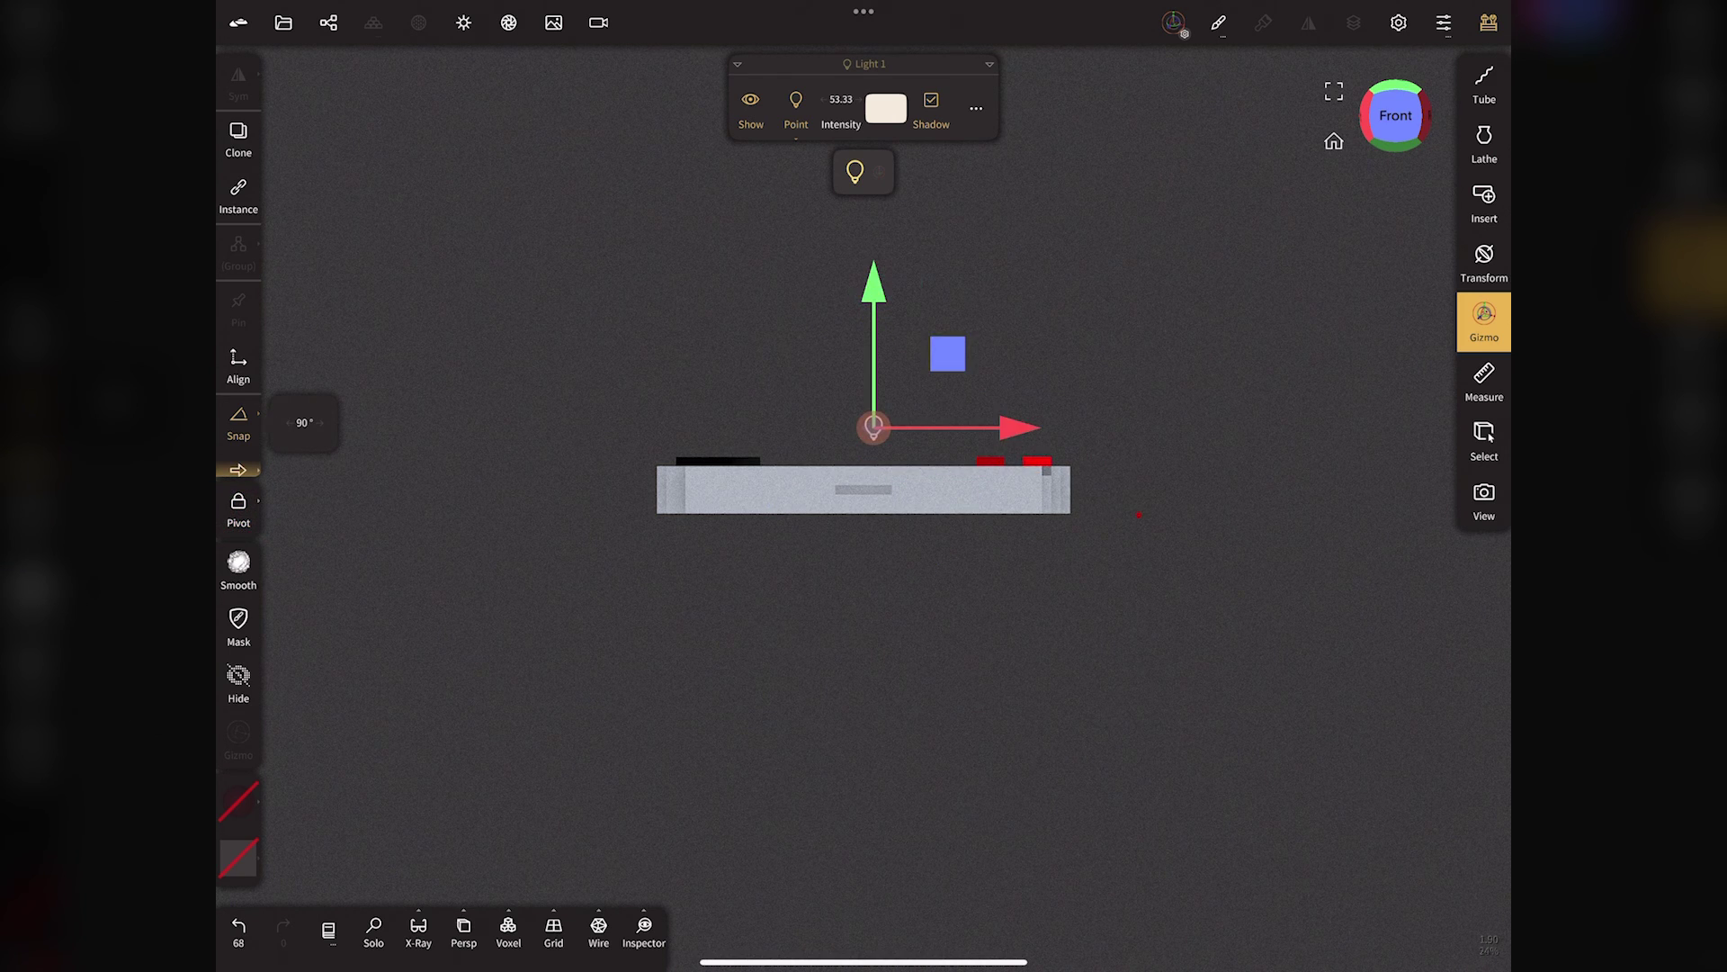
left_click_drag(1393, 135, 1364, 275)
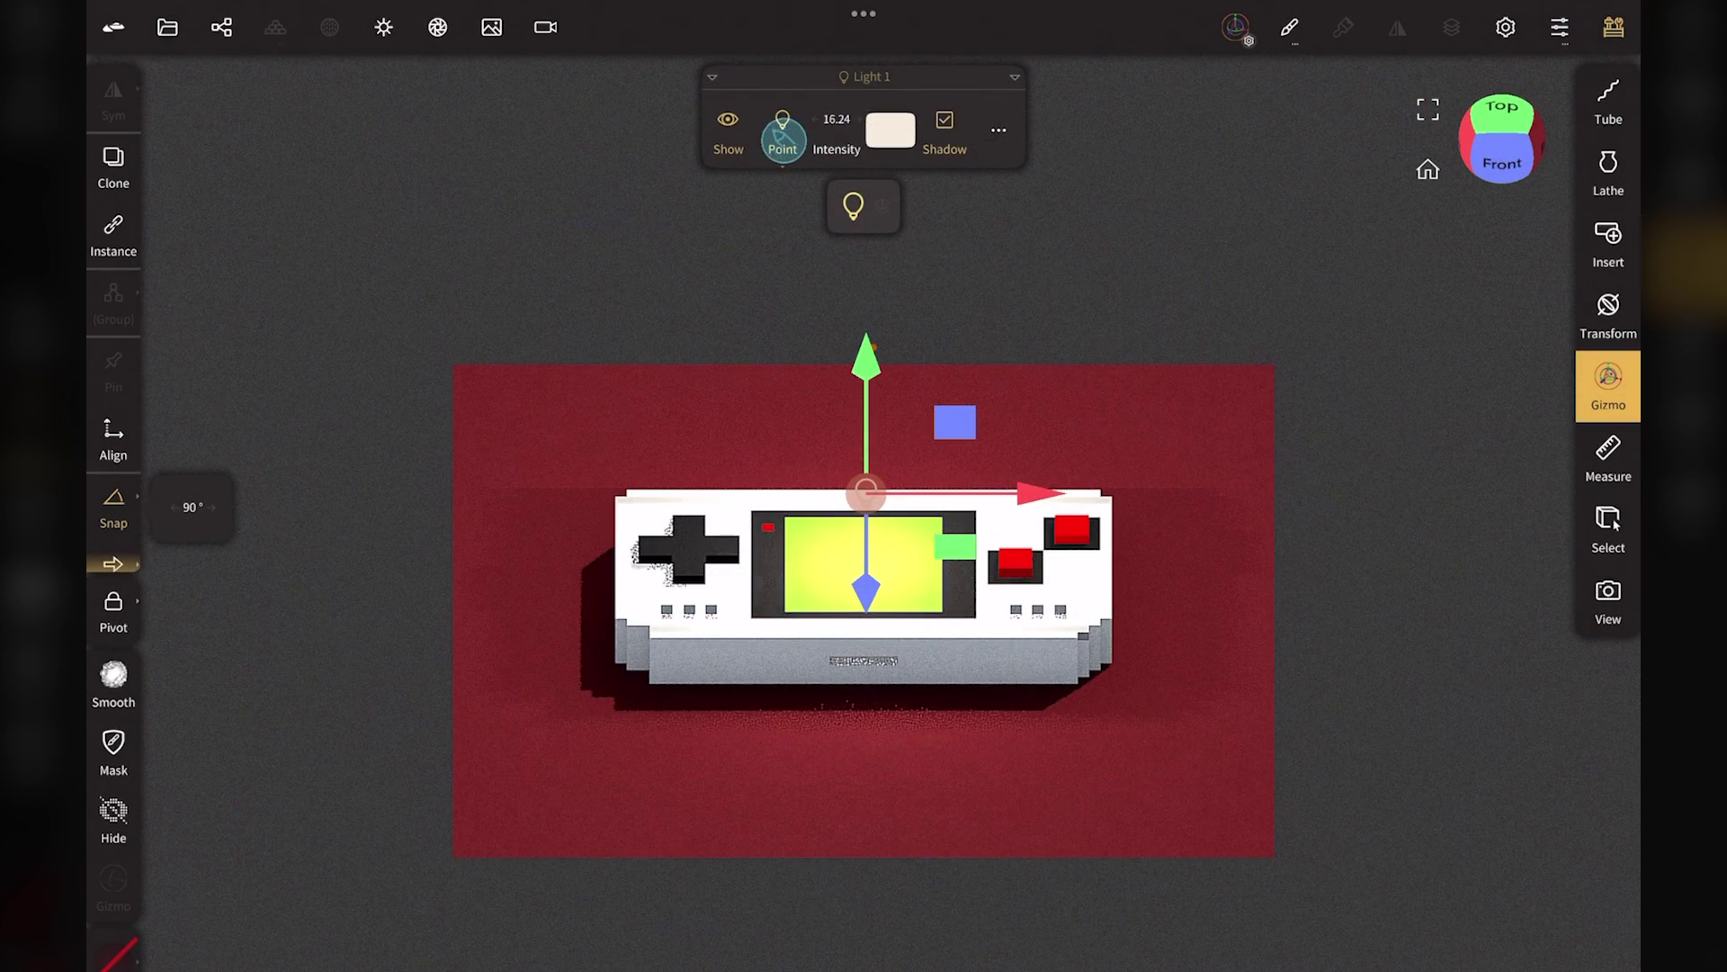
Give the second point light a dark red colour and lower its intensity.
left_click(783, 139)
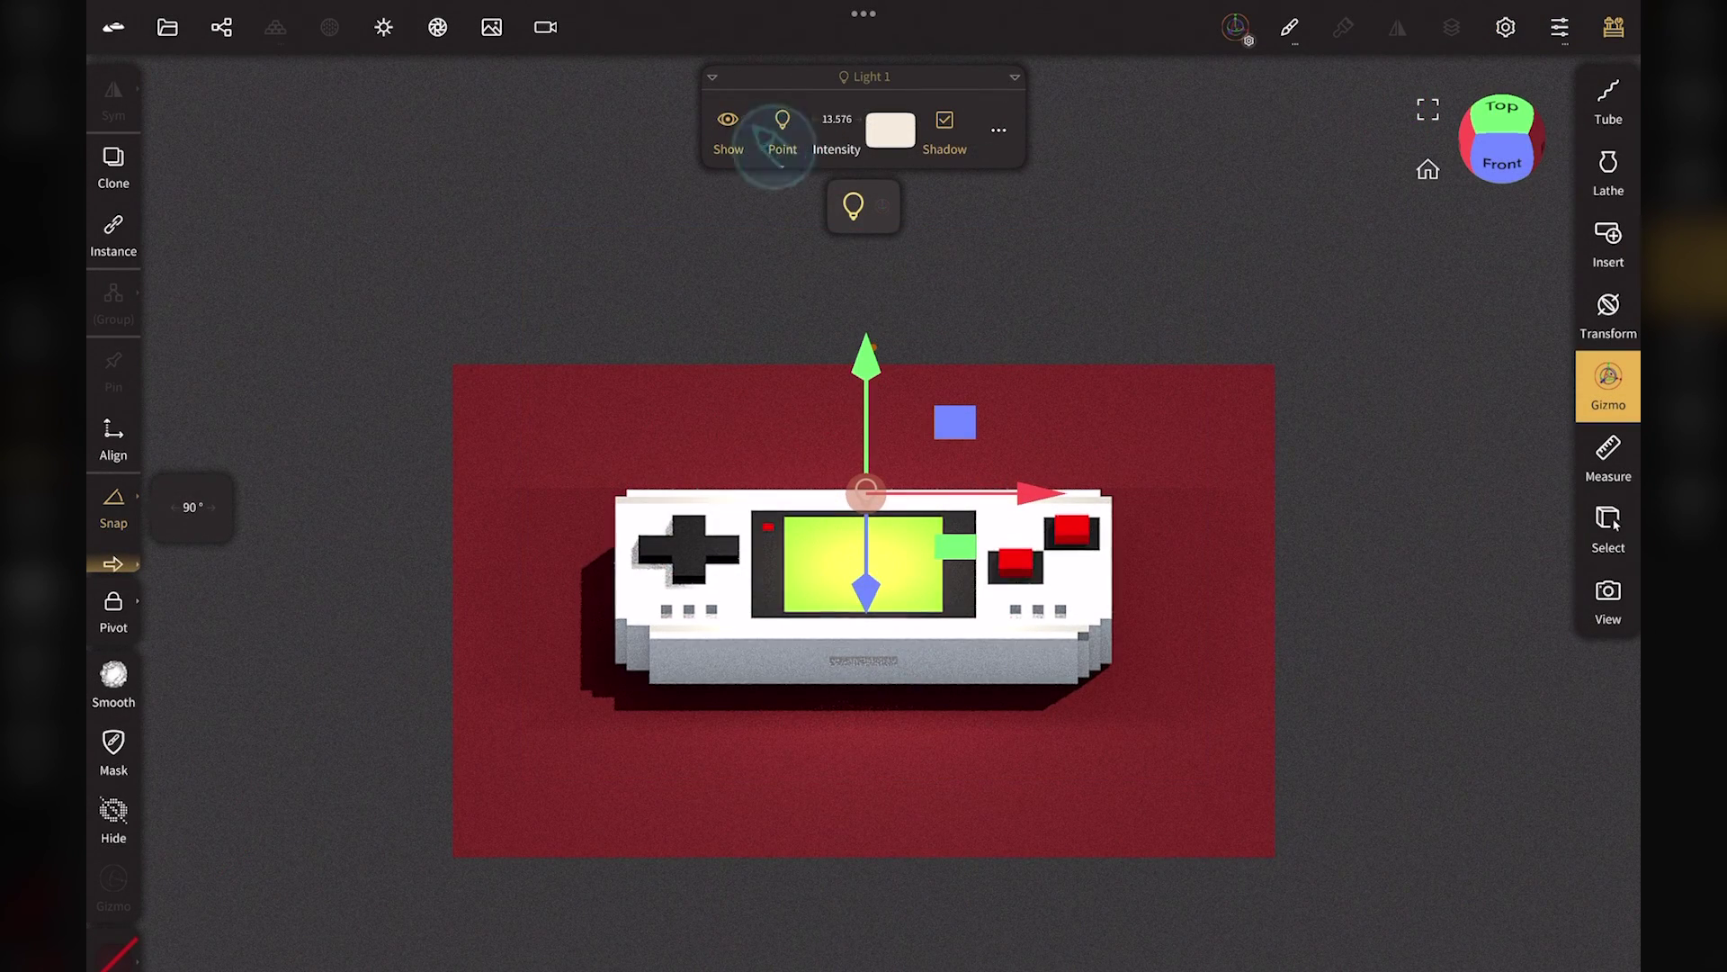
mouse_move(866, 391)
left_mouse_down()
mouse_move(865, 270)
mouse_move(865, 382)
left_mouse_up()
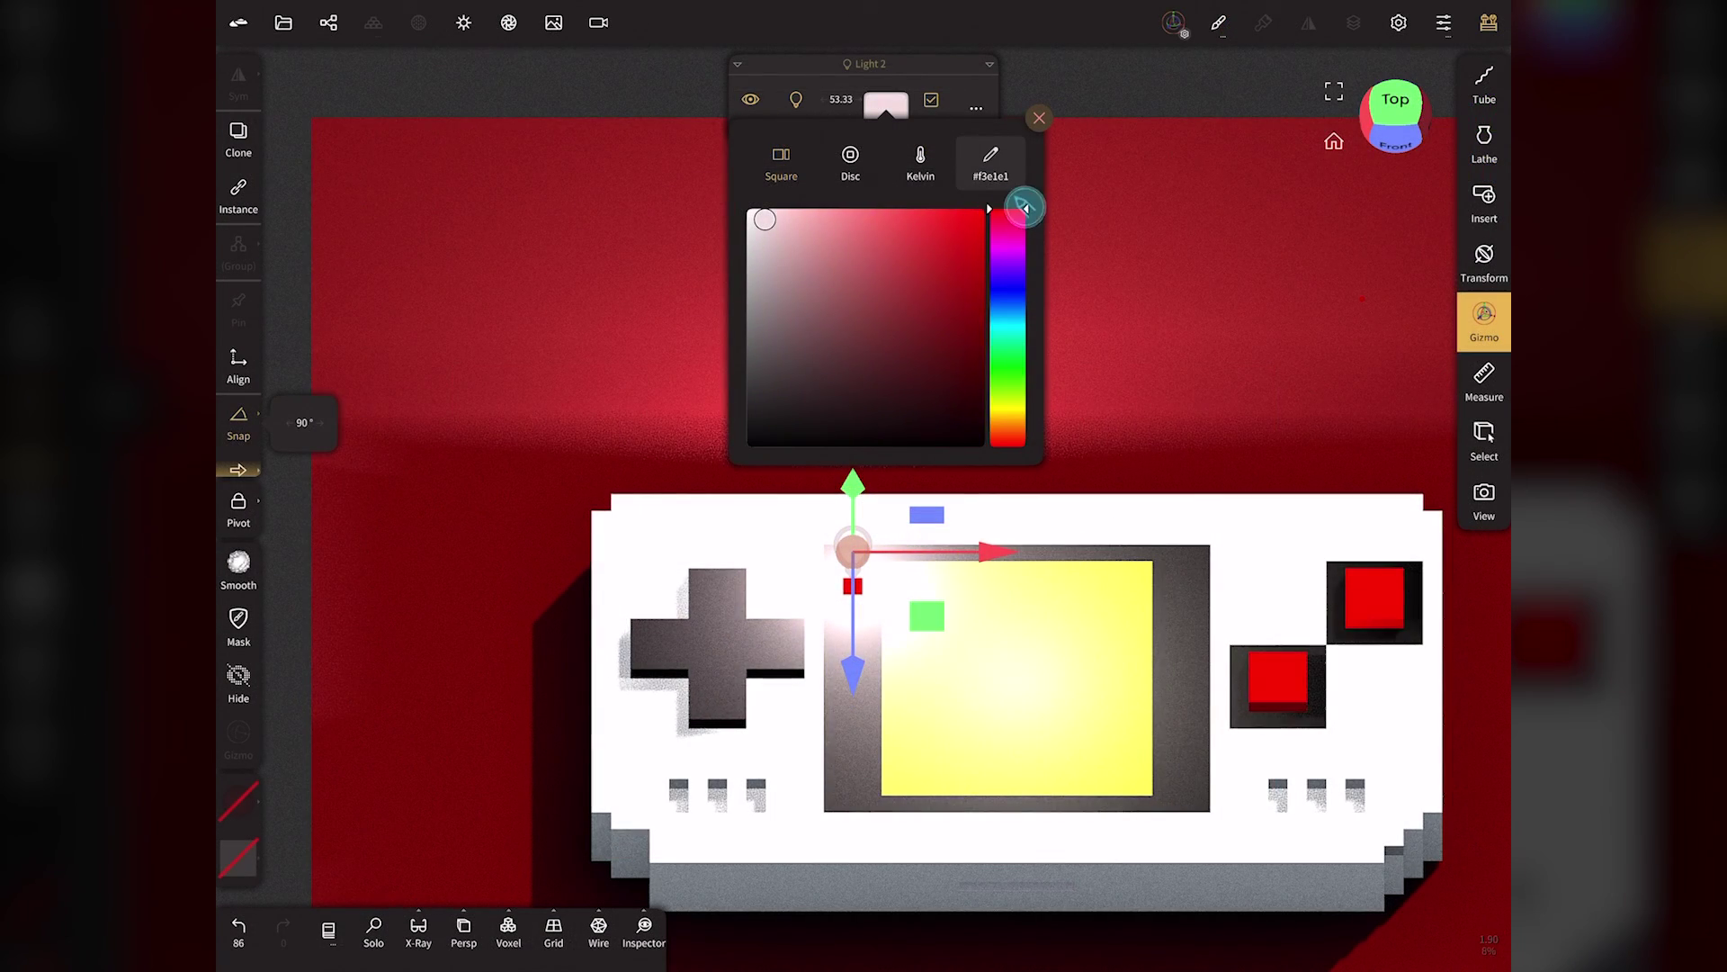
left_click(962, 224)
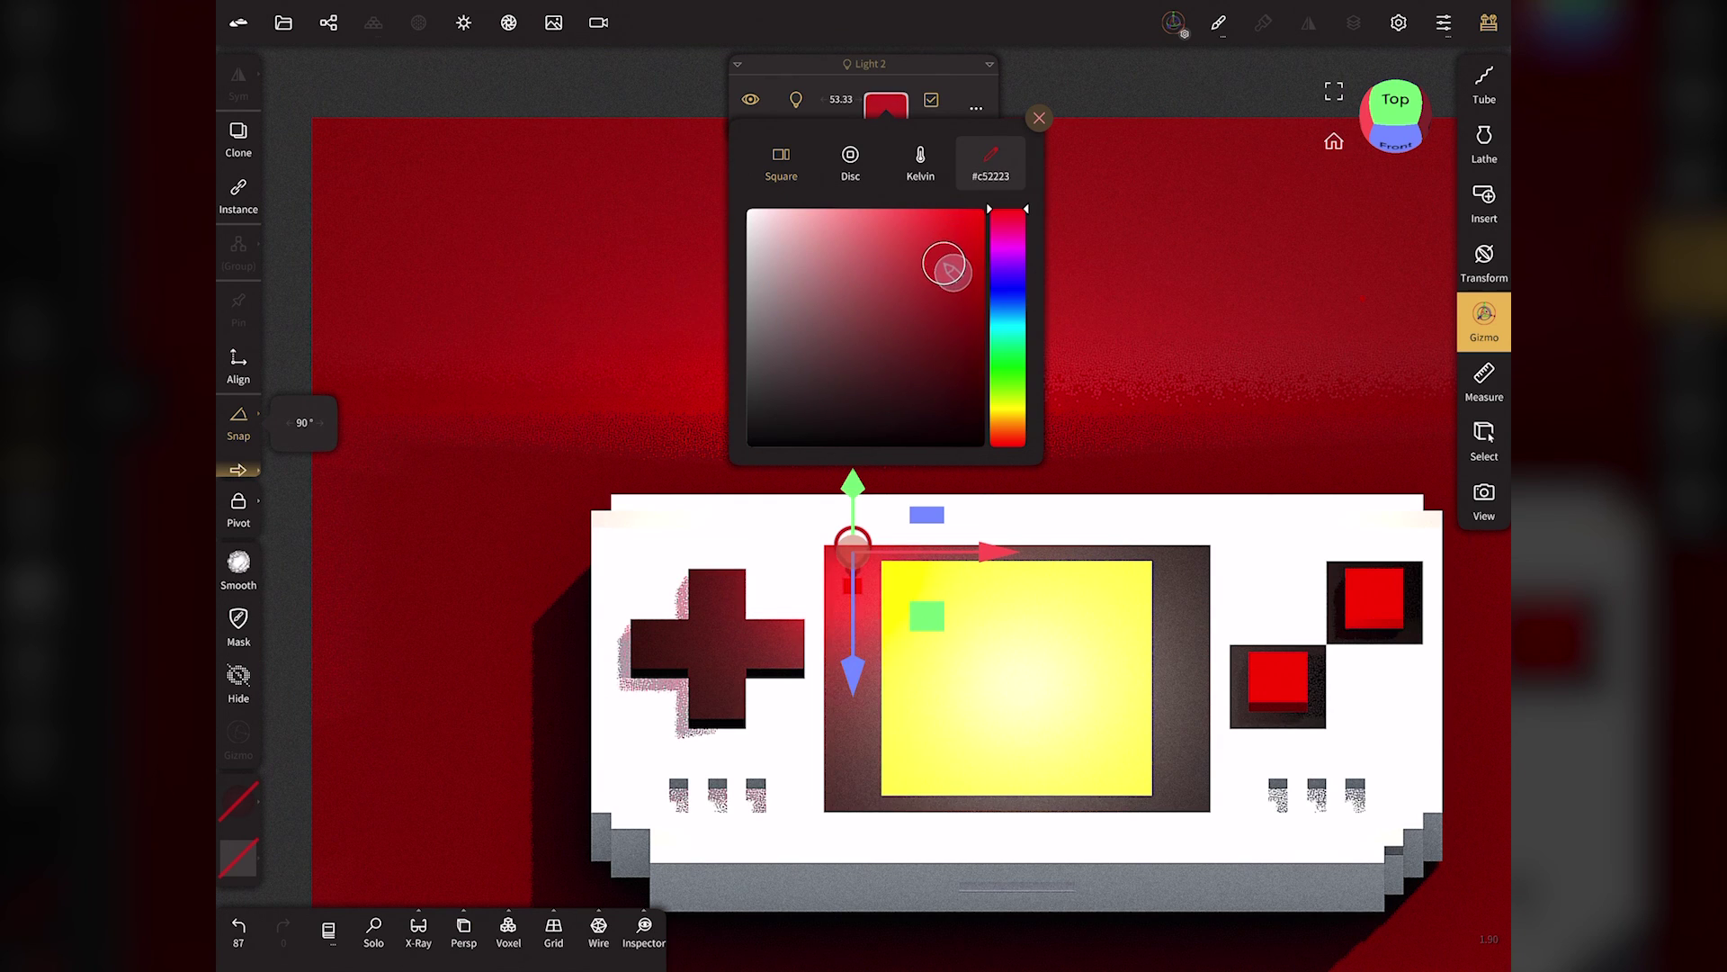
left_click_drag(945, 274, 931, 316)
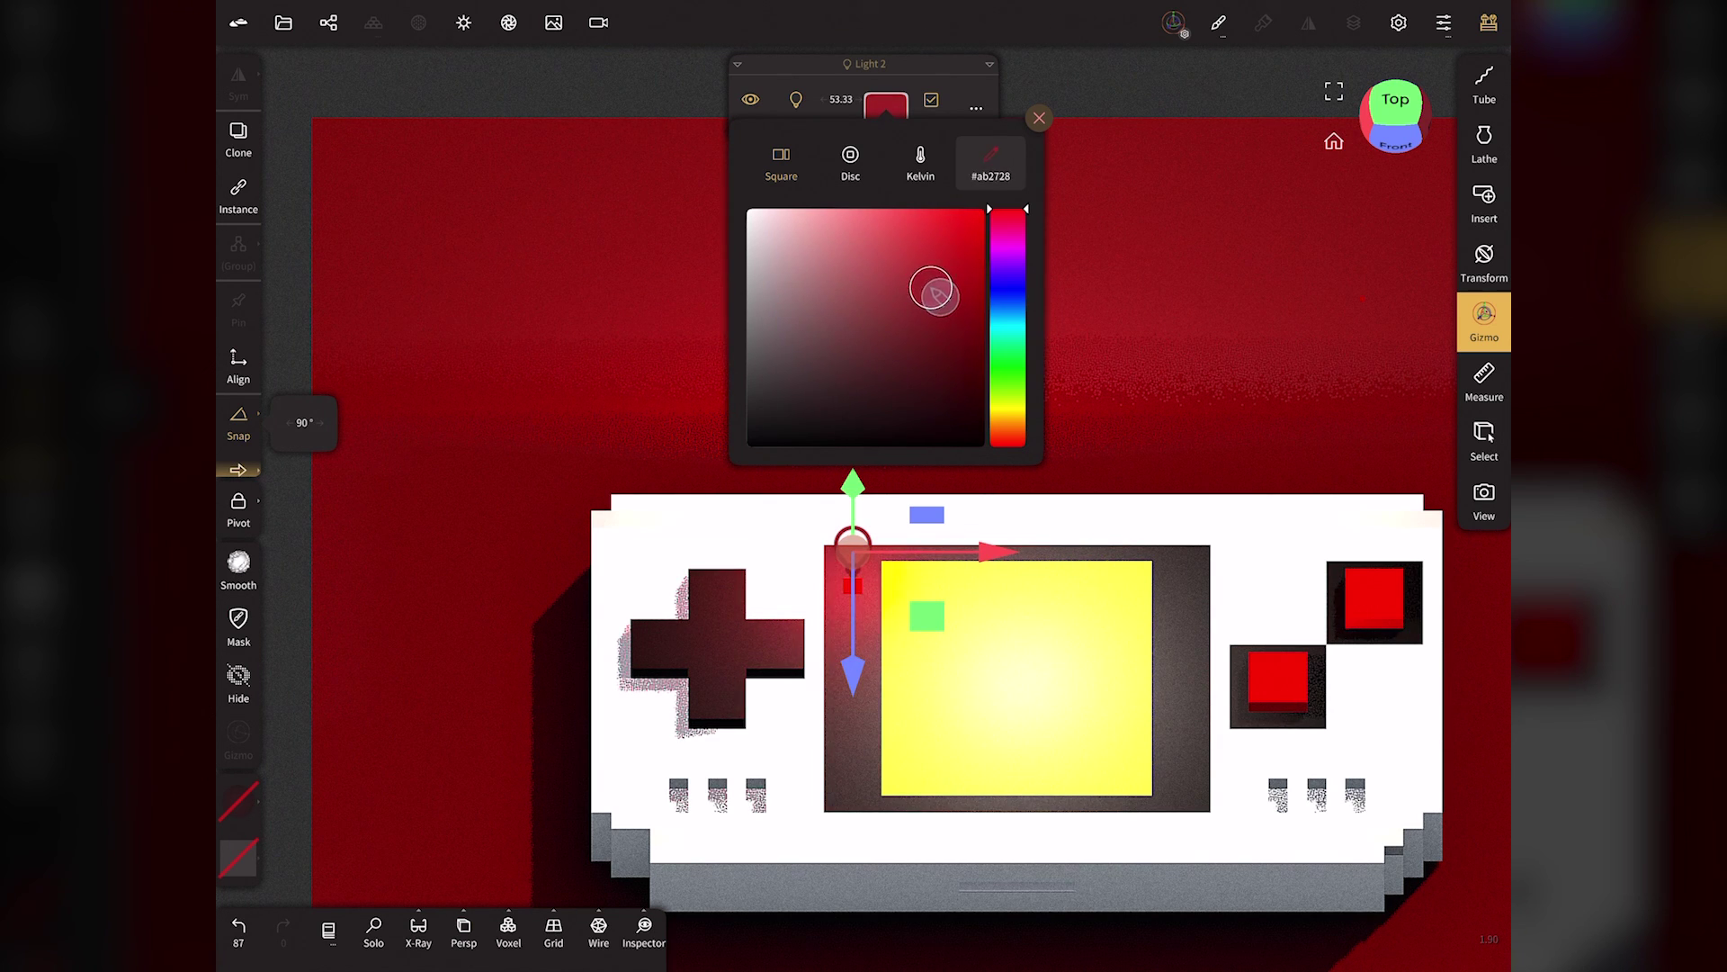
left_click(1039, 118)
mouse_move(855, 113)
left_mouse_down()
mouse_move(801, 115)
mouse_move(825, 115)
left_mouse_up()
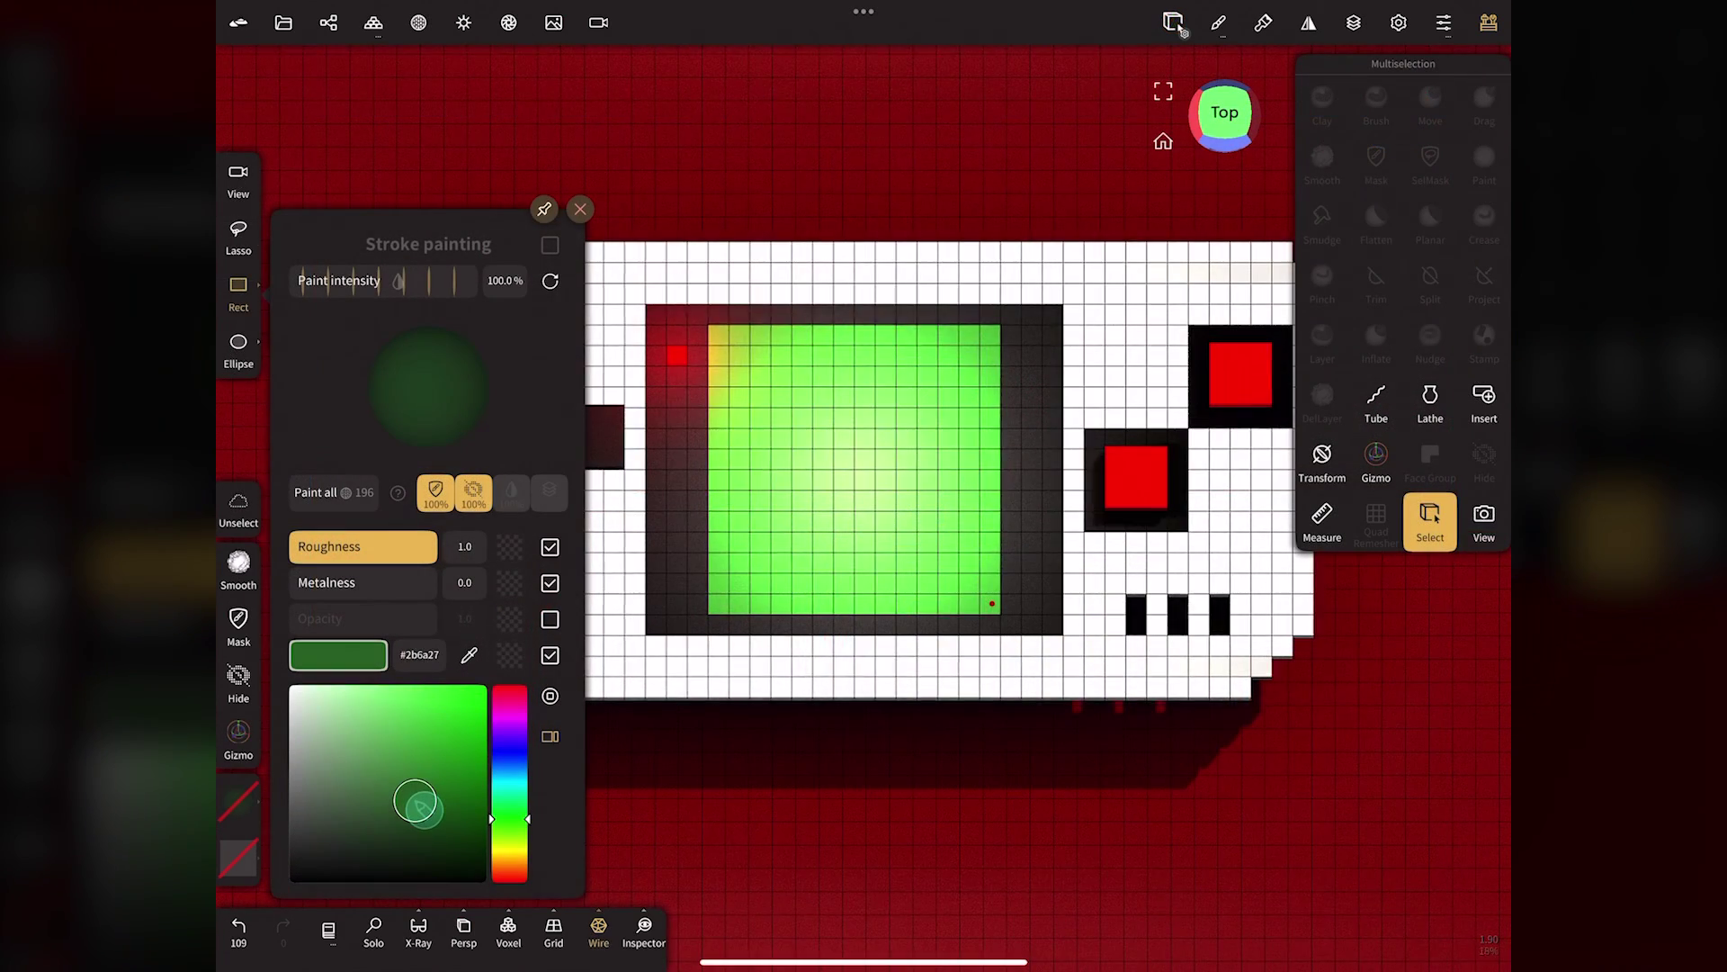
Raise the tone mapping saturation and boost the first light's intensity.
left_click_drag(417, 694, 419, 800)
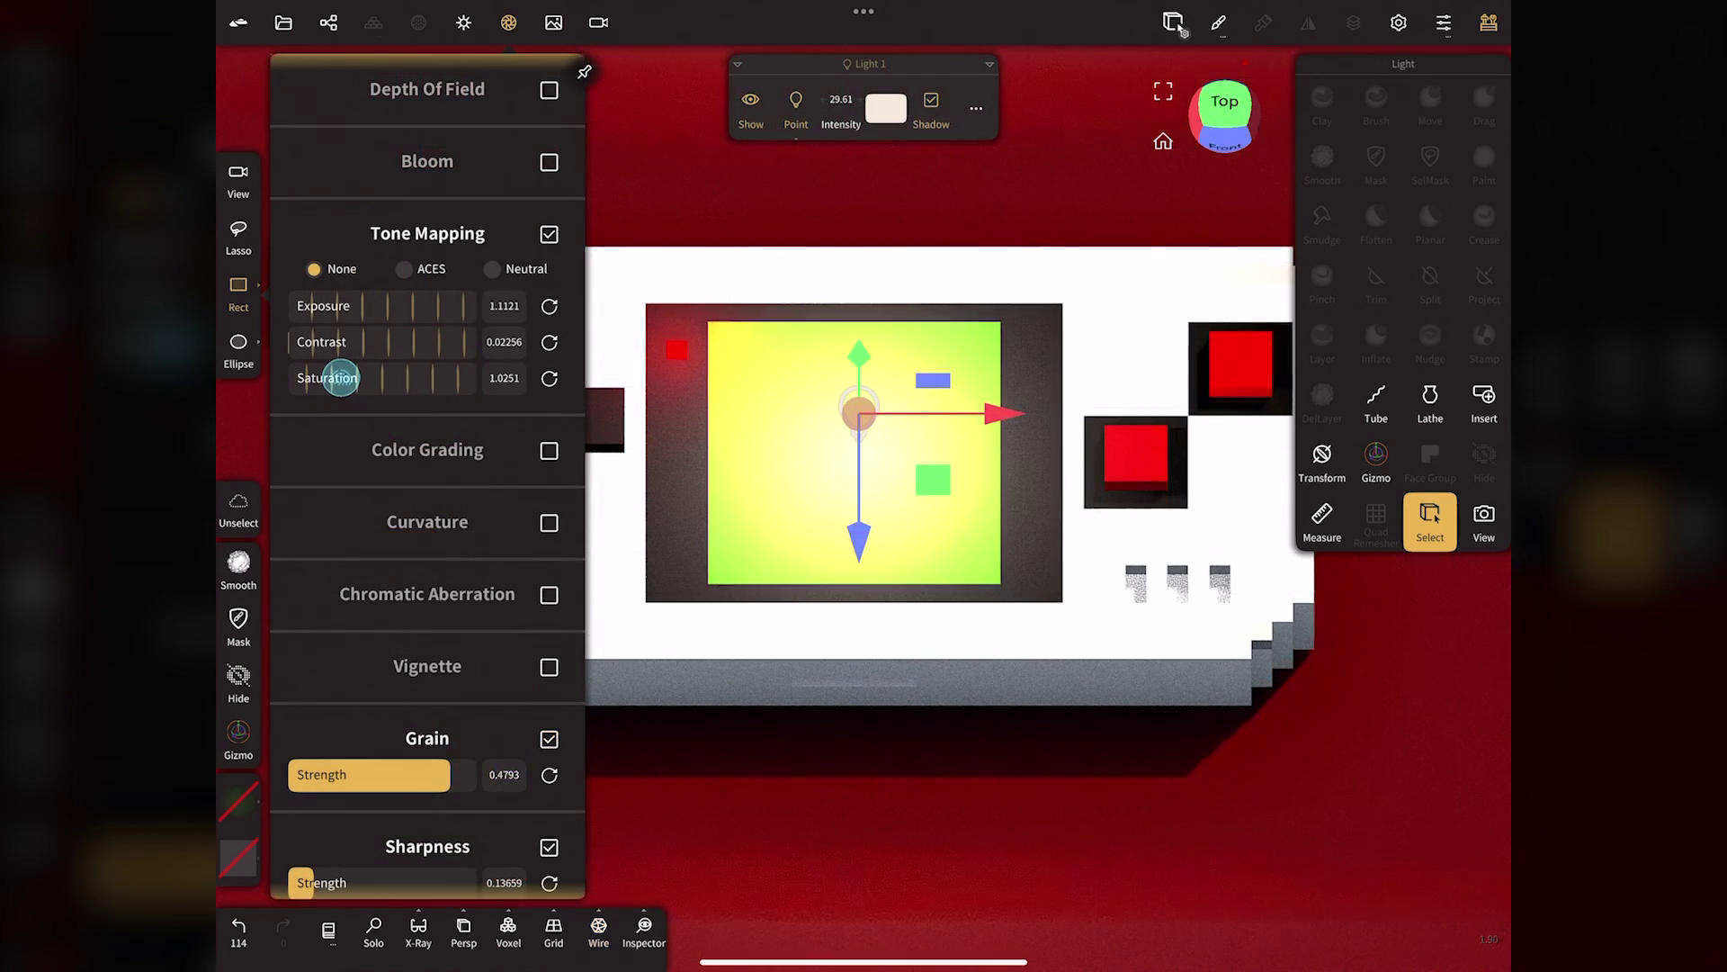
left_click_drag(340, 377, 353, 377)
left_click_drag(859, 113, 877, 112)
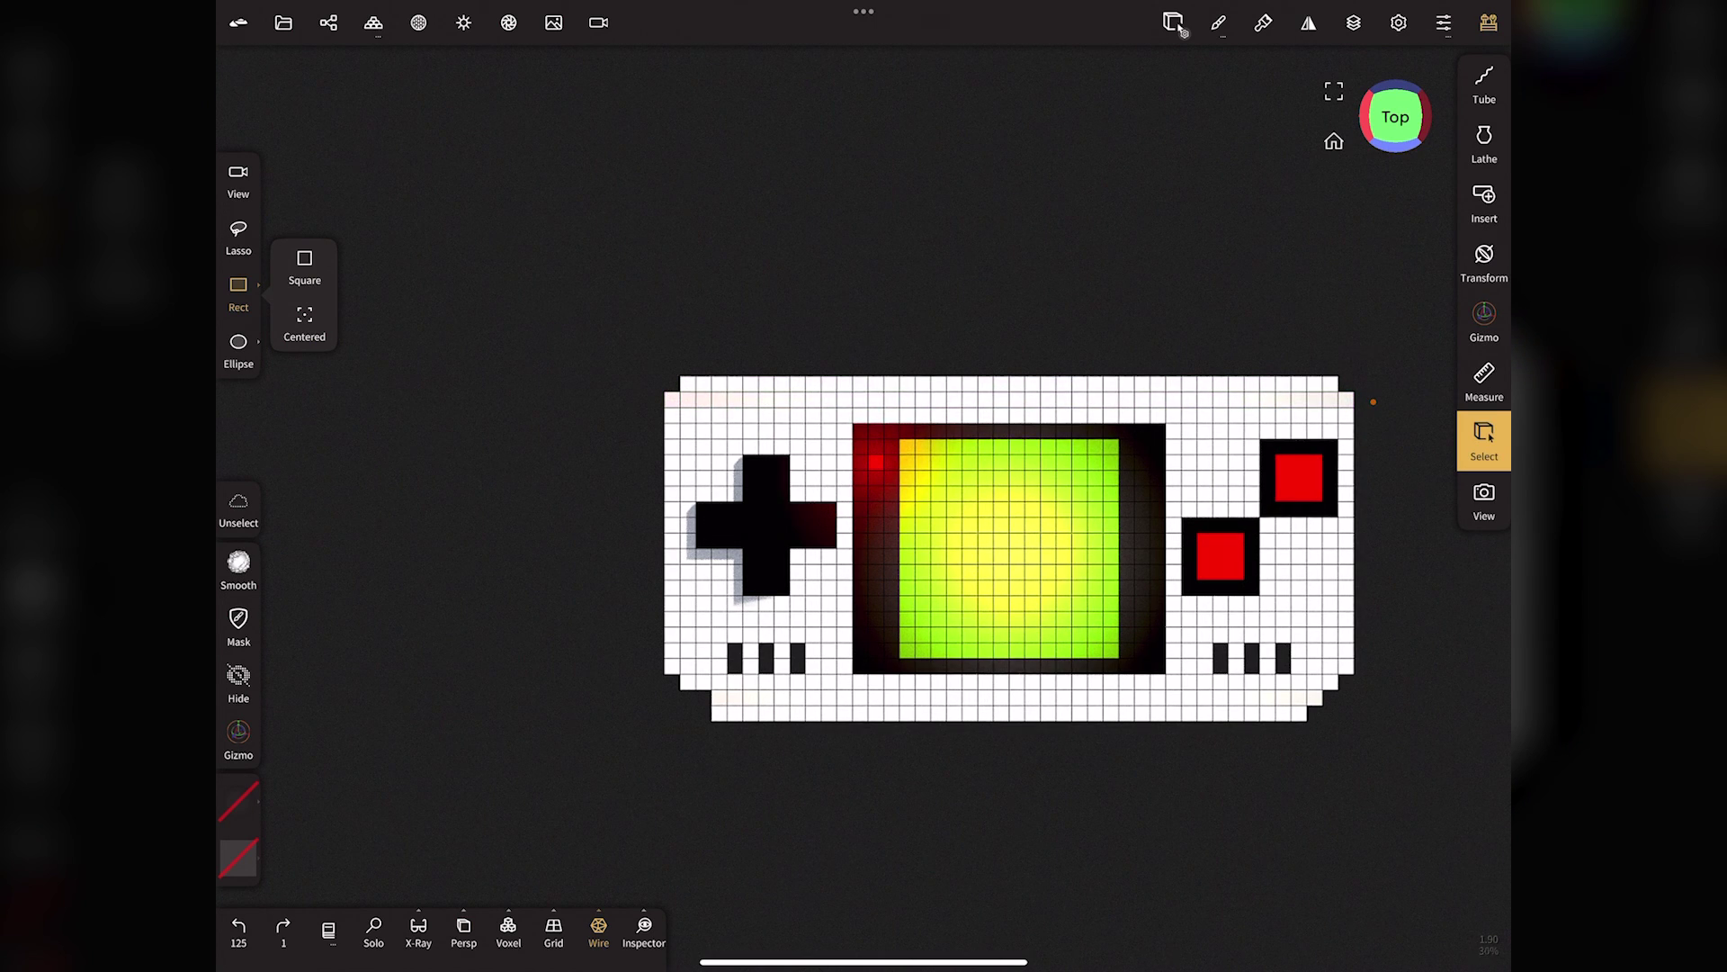
Rect-select the console's top pixel row and paint it and the vent slots dark grey (#3a3a3a).
left_click_drag(624, 351, 1371, 390)
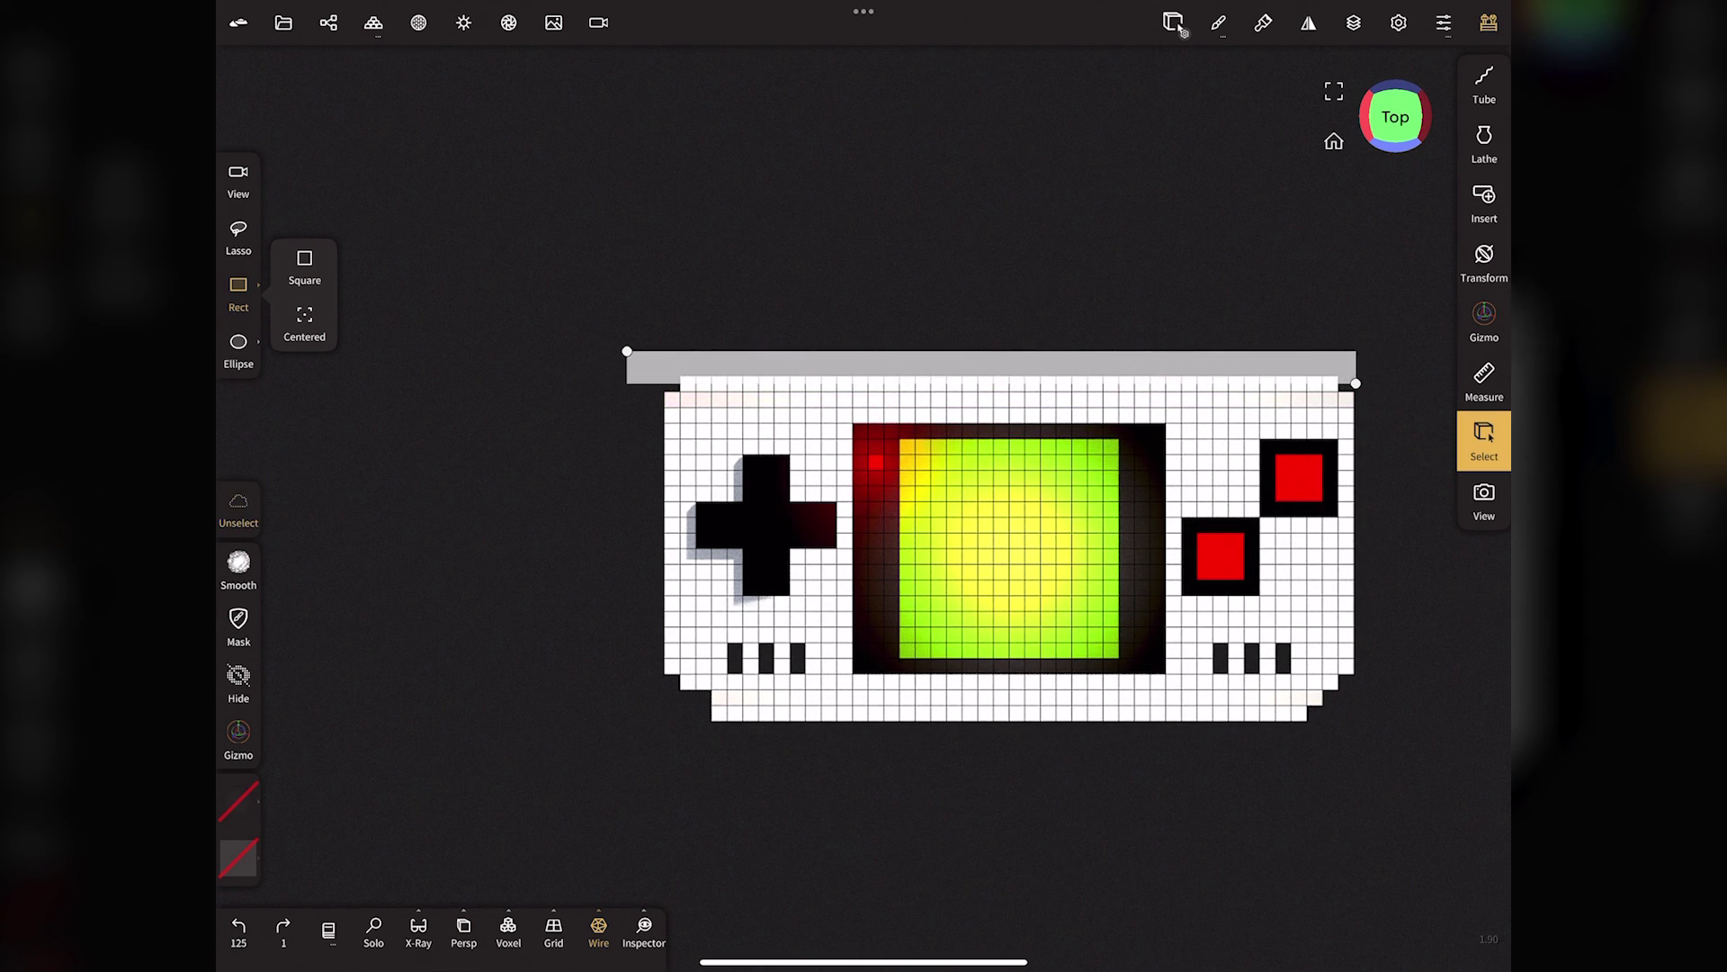
left_click(238, 801)
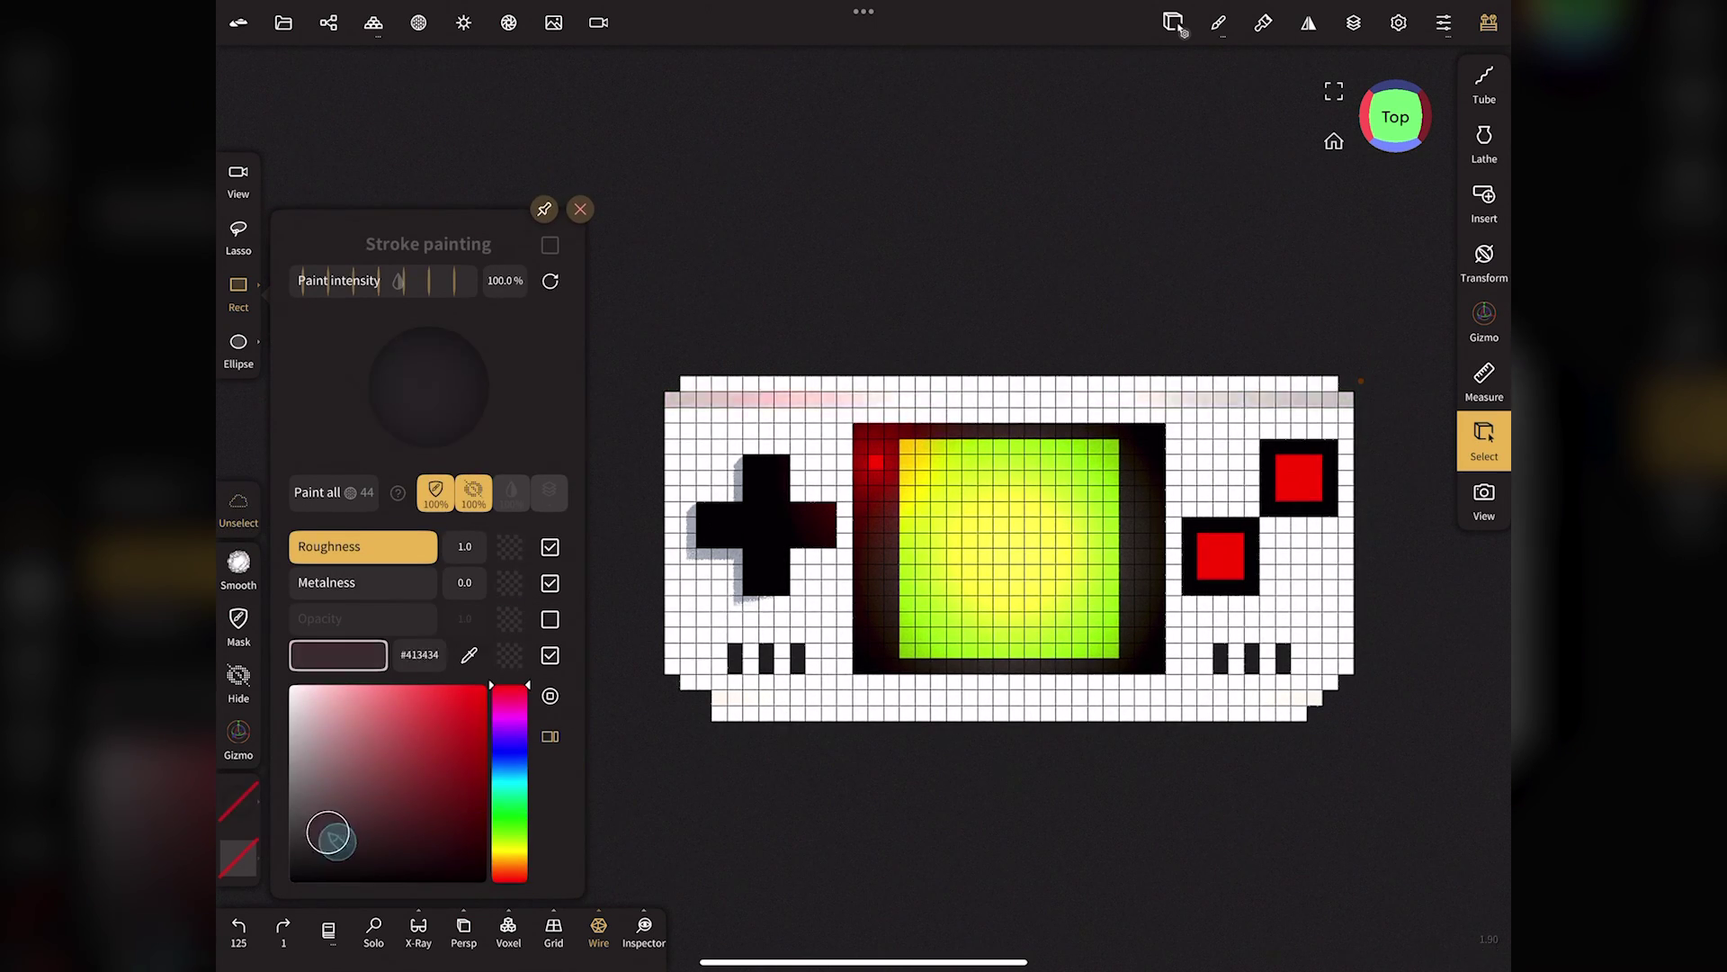
left_click_drag(328, 830, 297, 852)
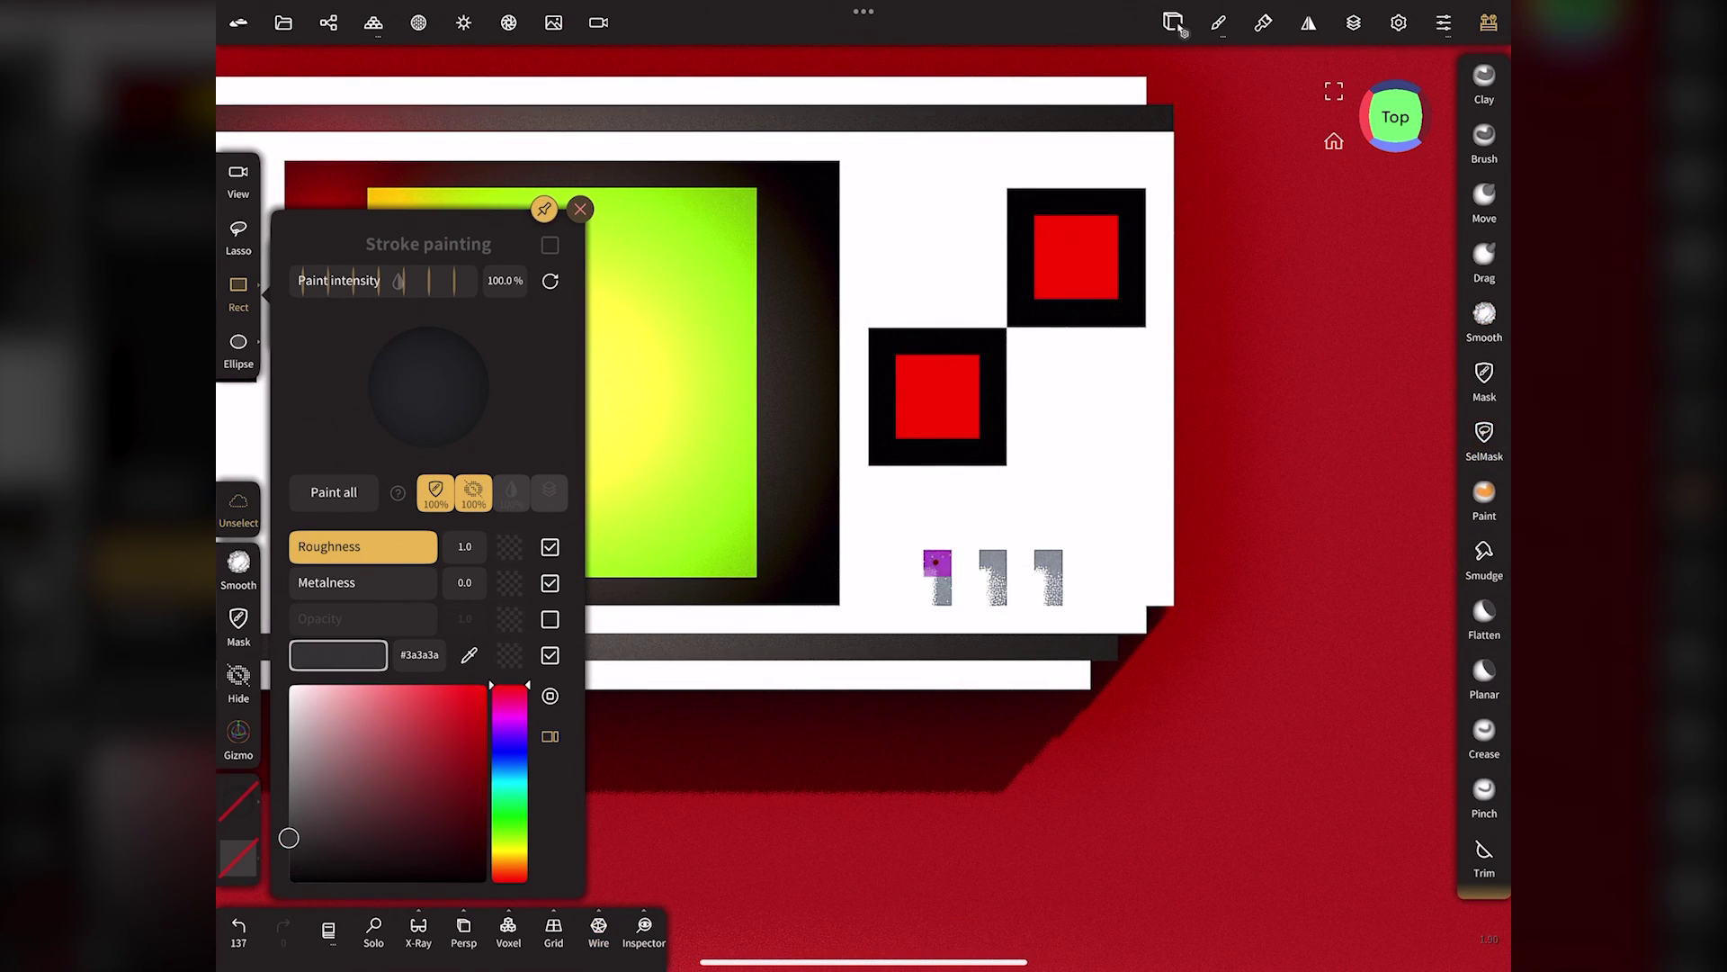
left_click(323, 495)
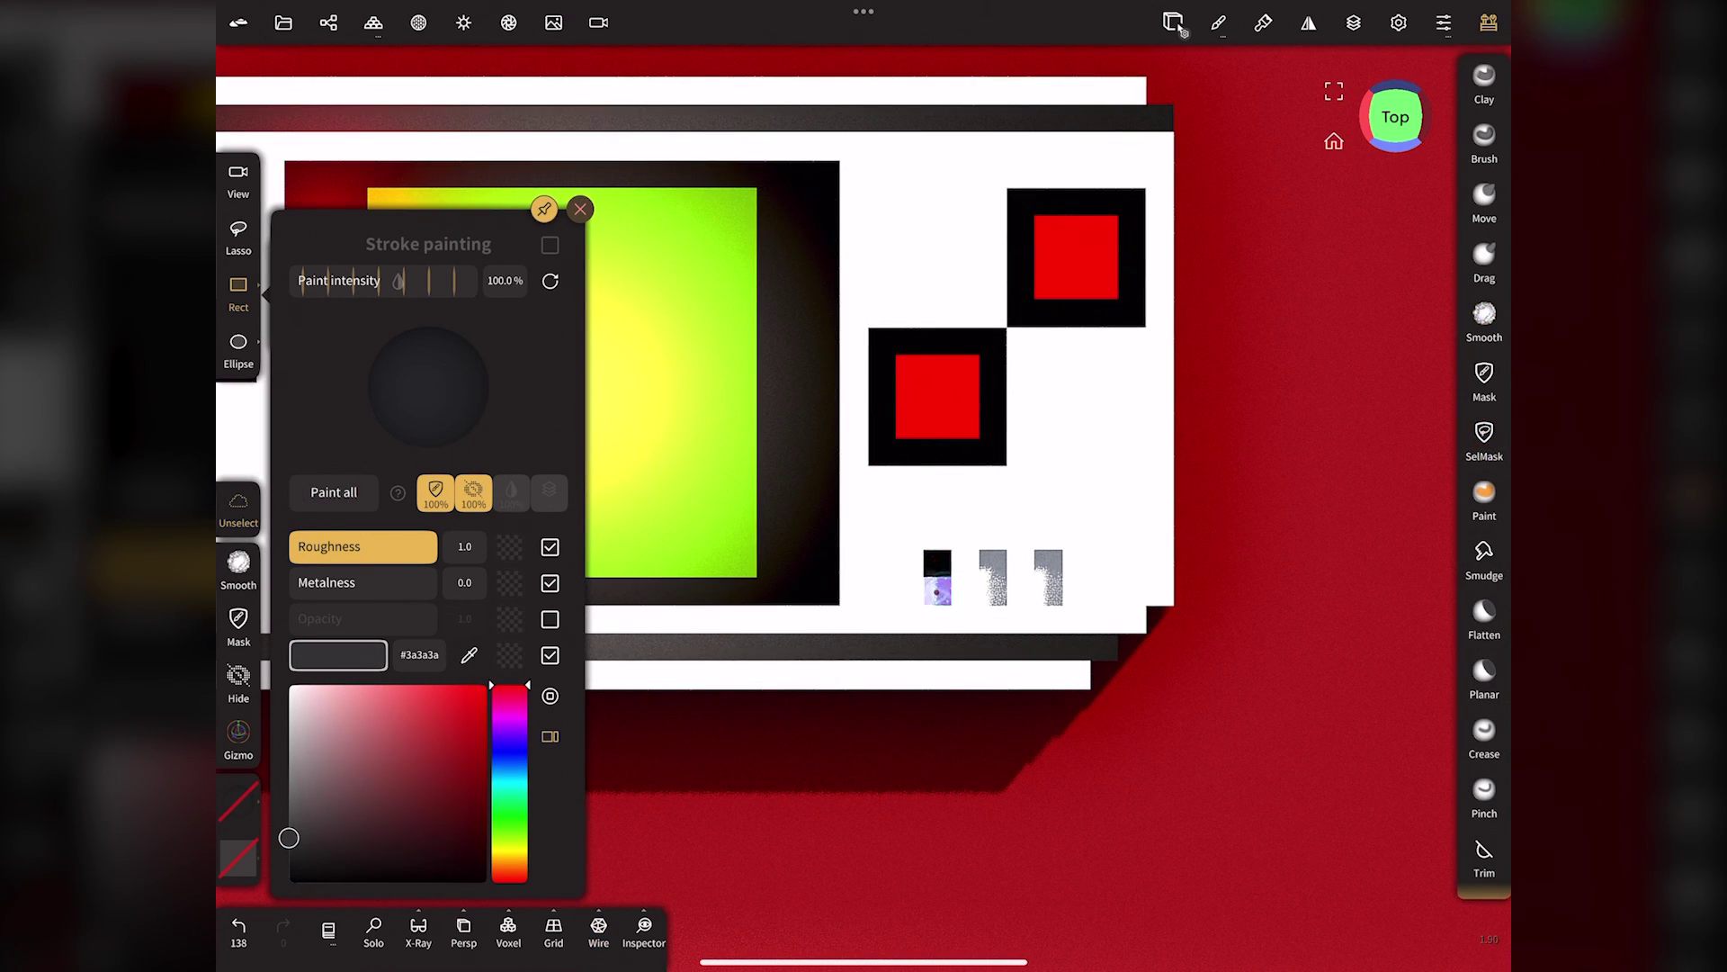
left_click(324, 497)
left_click(333, 492)
left_click(333, 492)
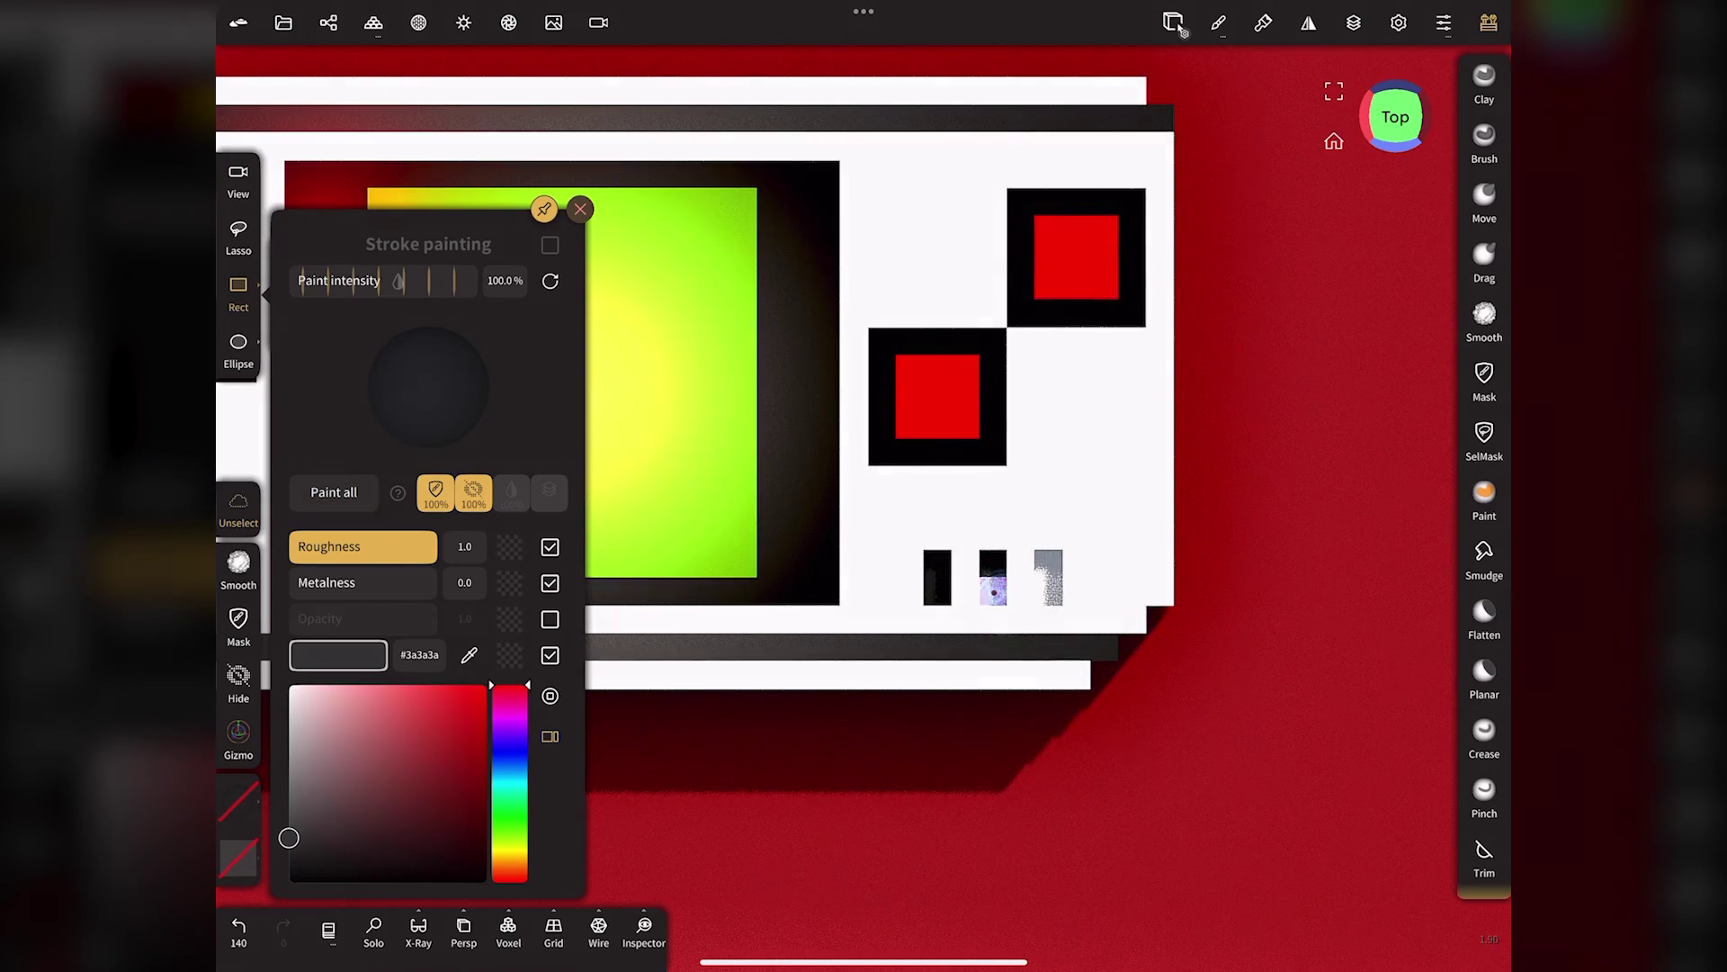